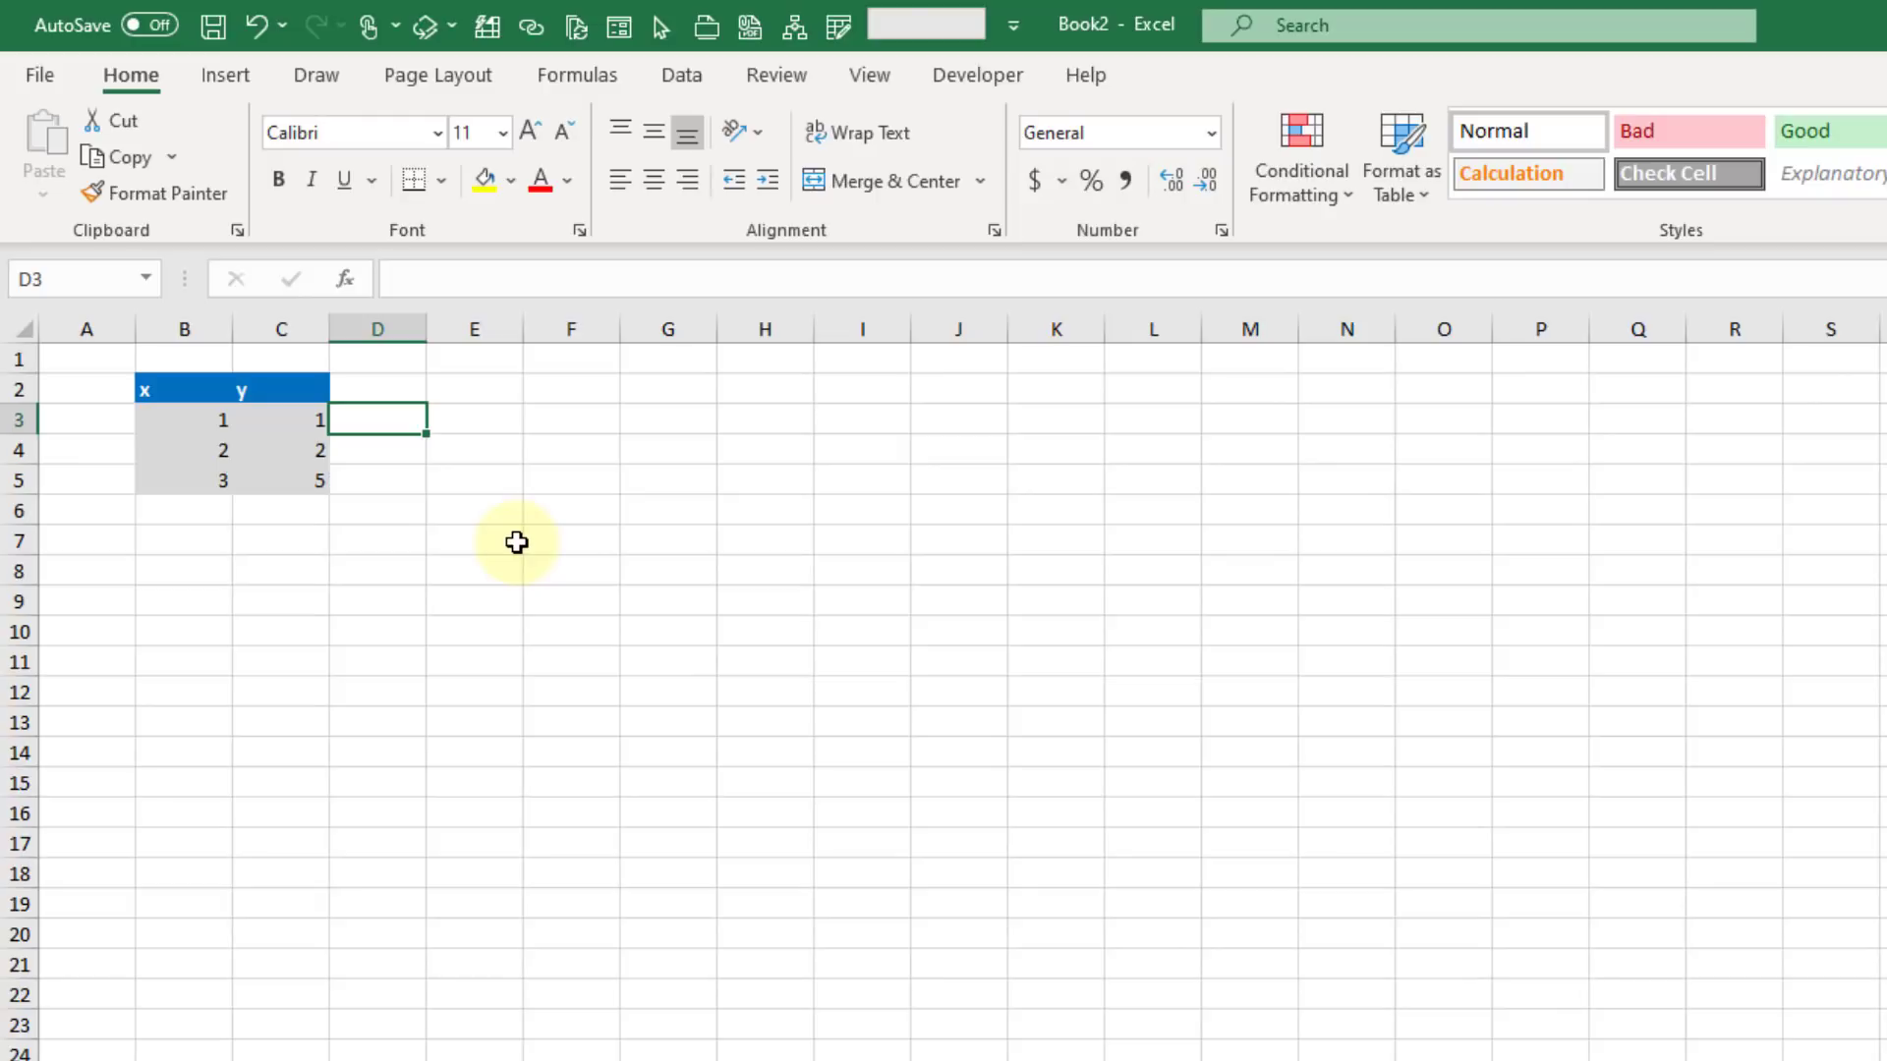
# Enter =LAMBDA(x,x+1) in D3, which returns #CALC! because no argument is supplied
pyautogui.write('=lam')
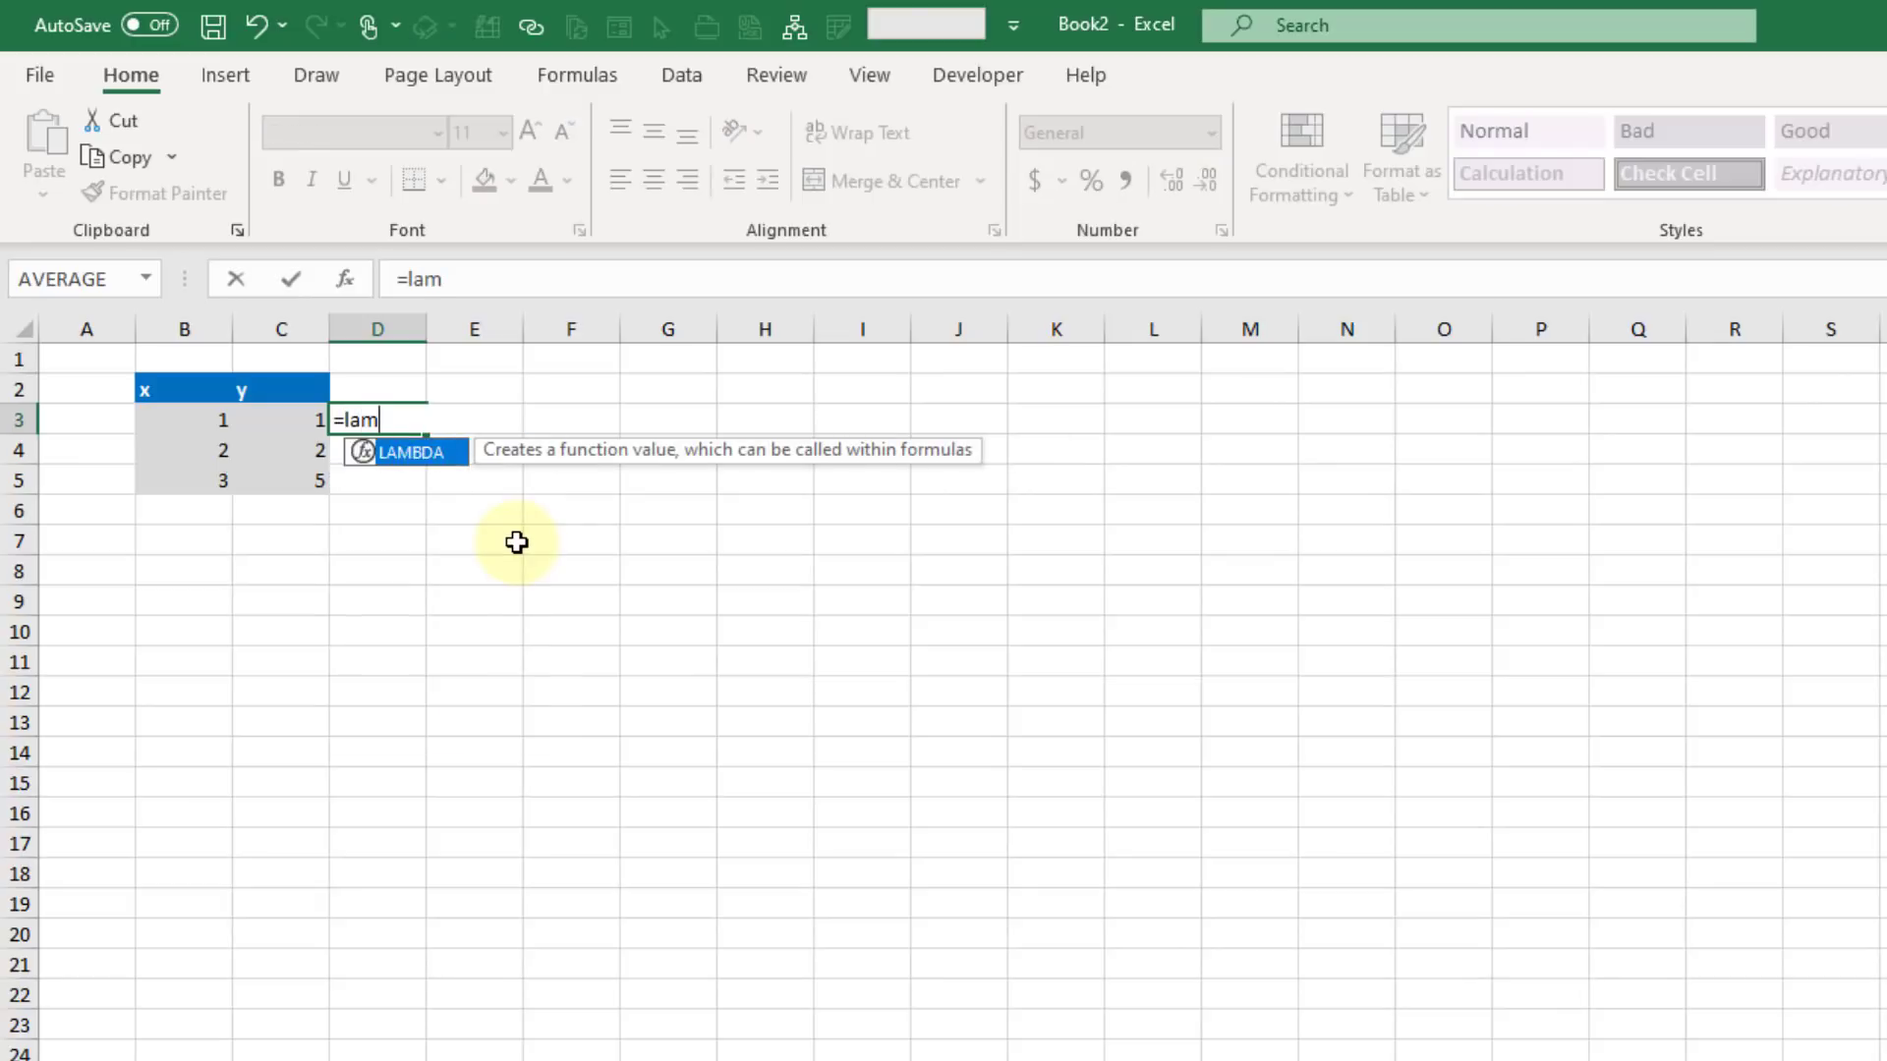
pyautogui.press('Tab')
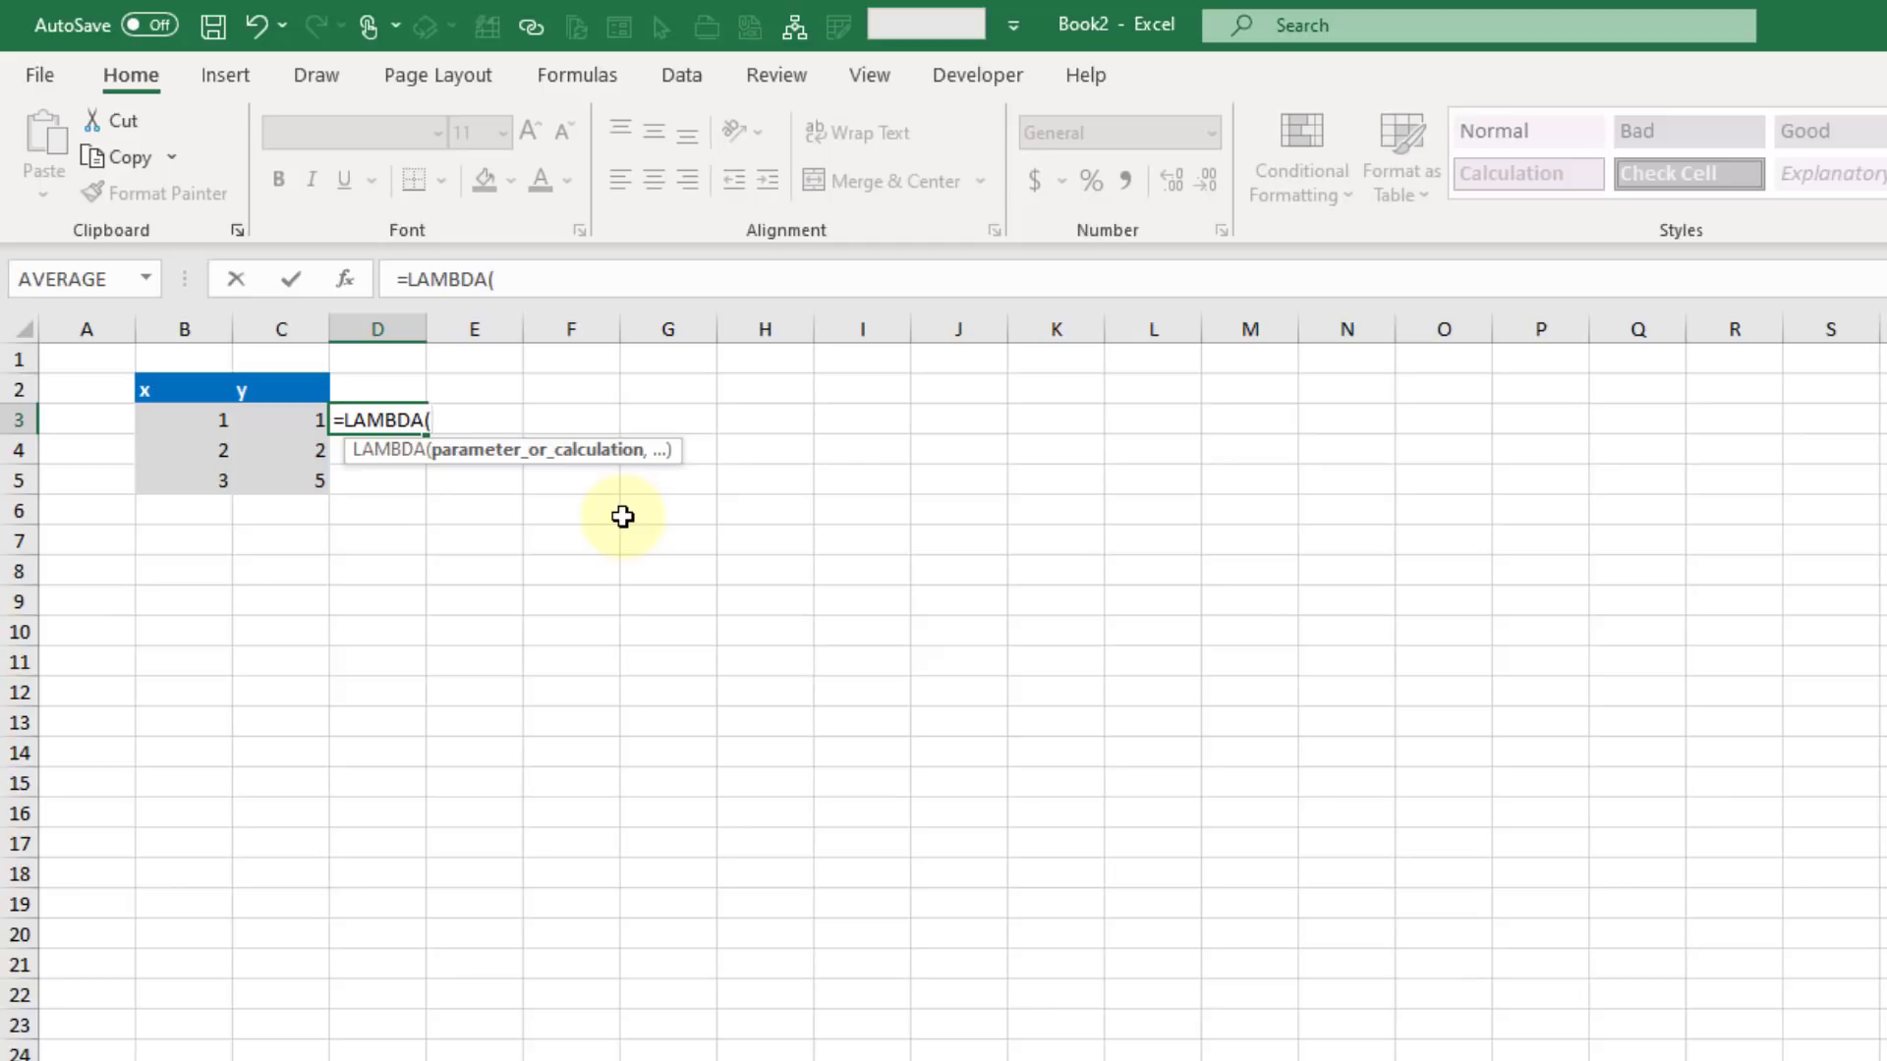
pyautogui.write('x,')
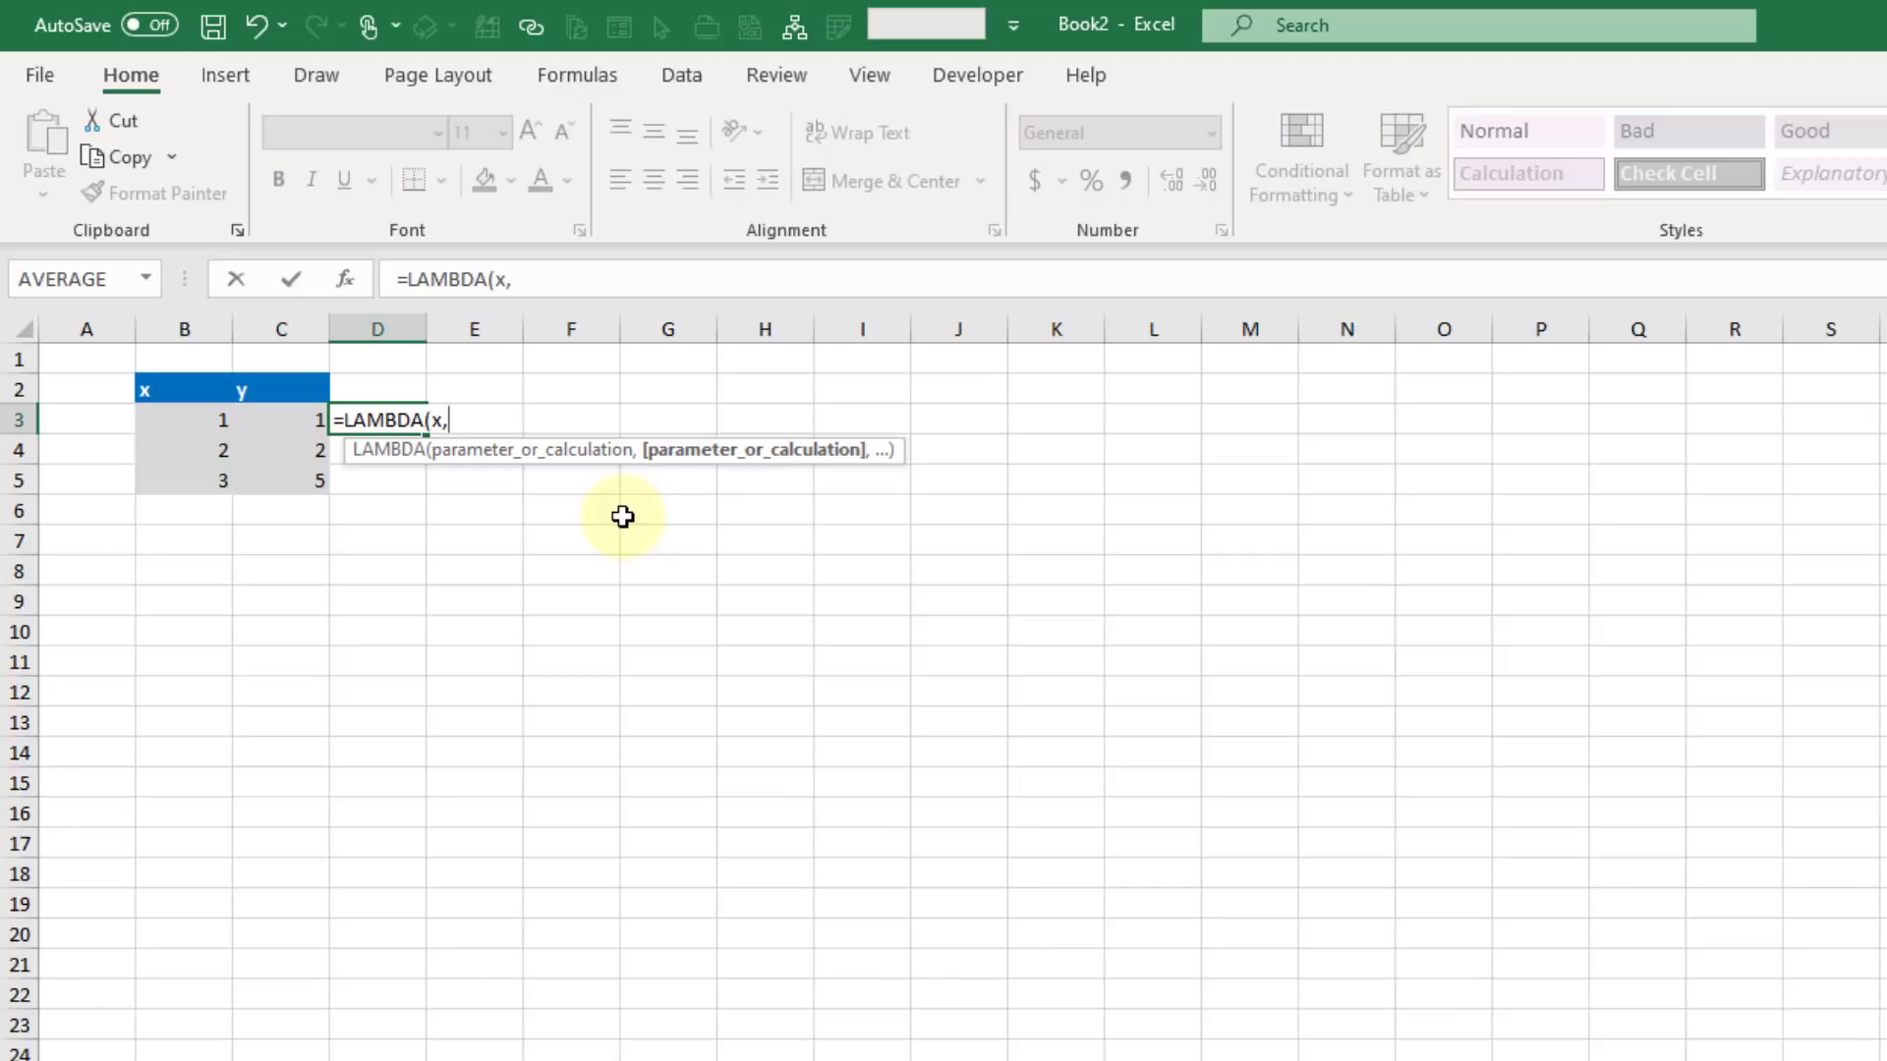
pyautogui.write('x+1)')
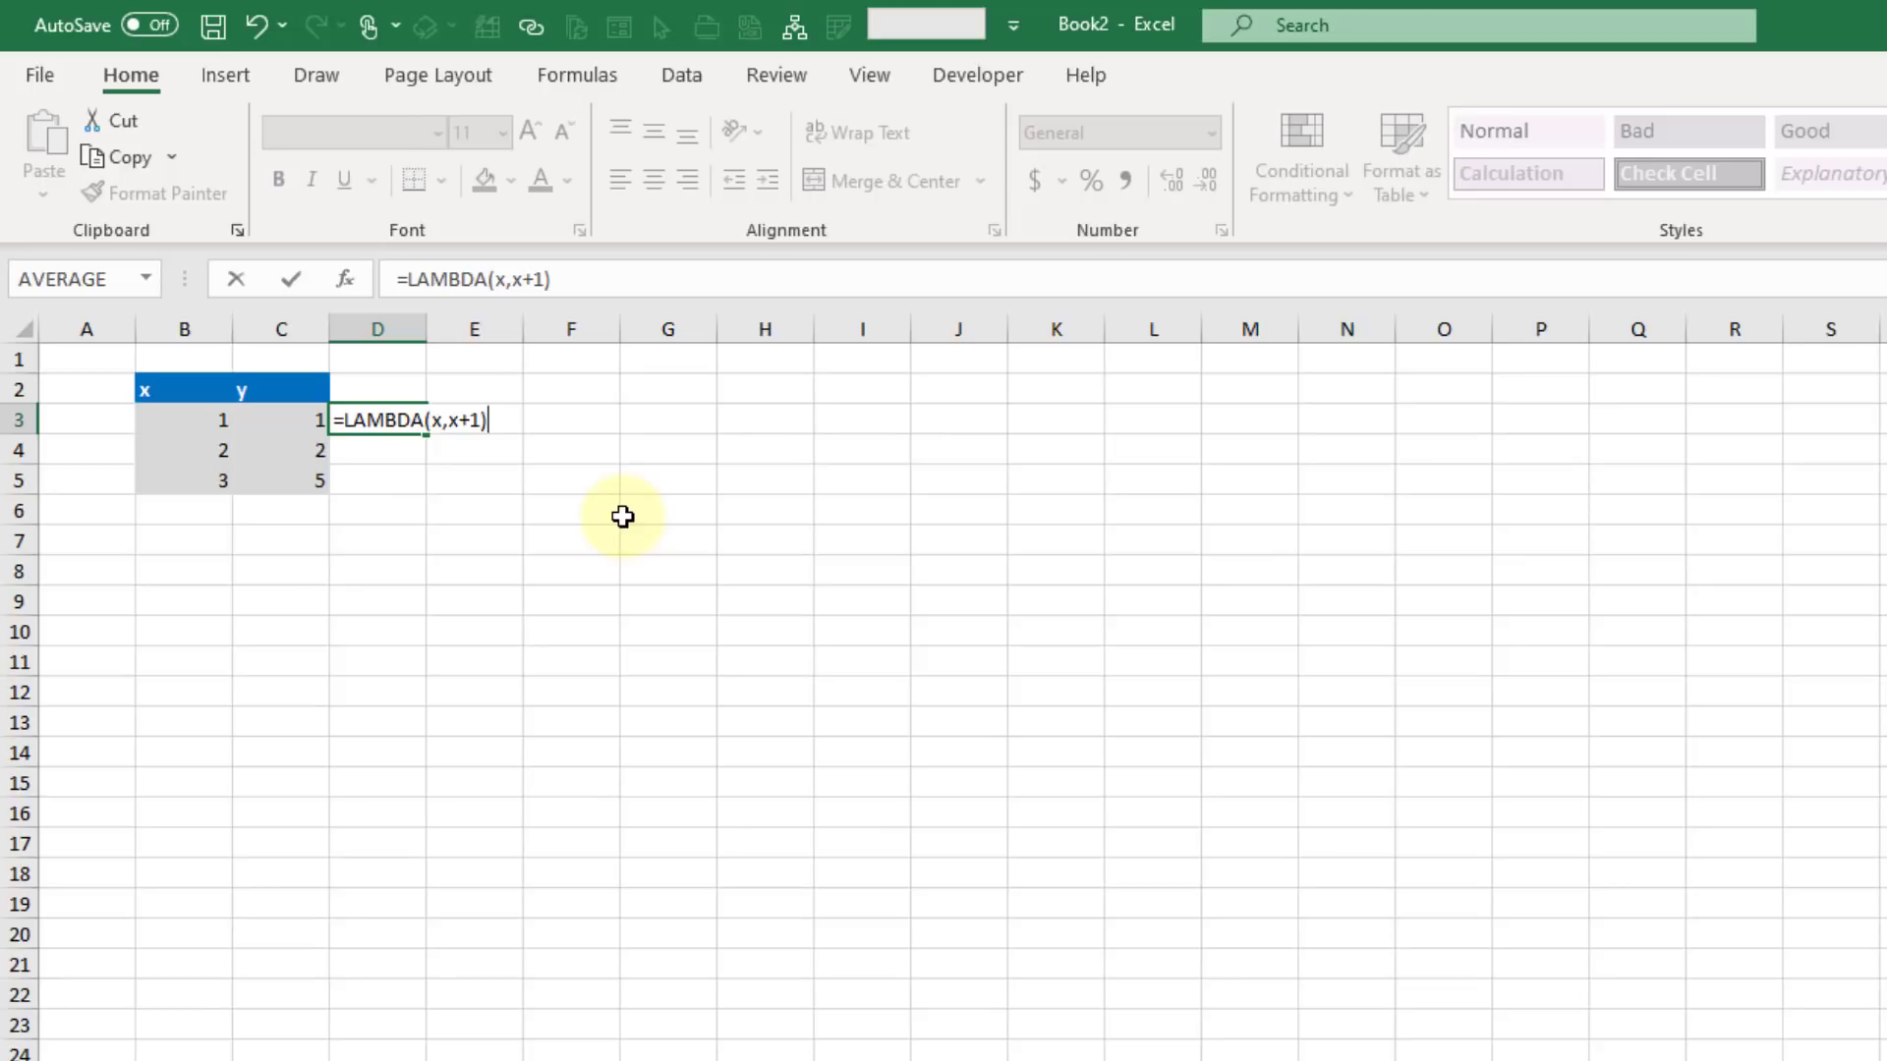
pyautogui.press('Return')
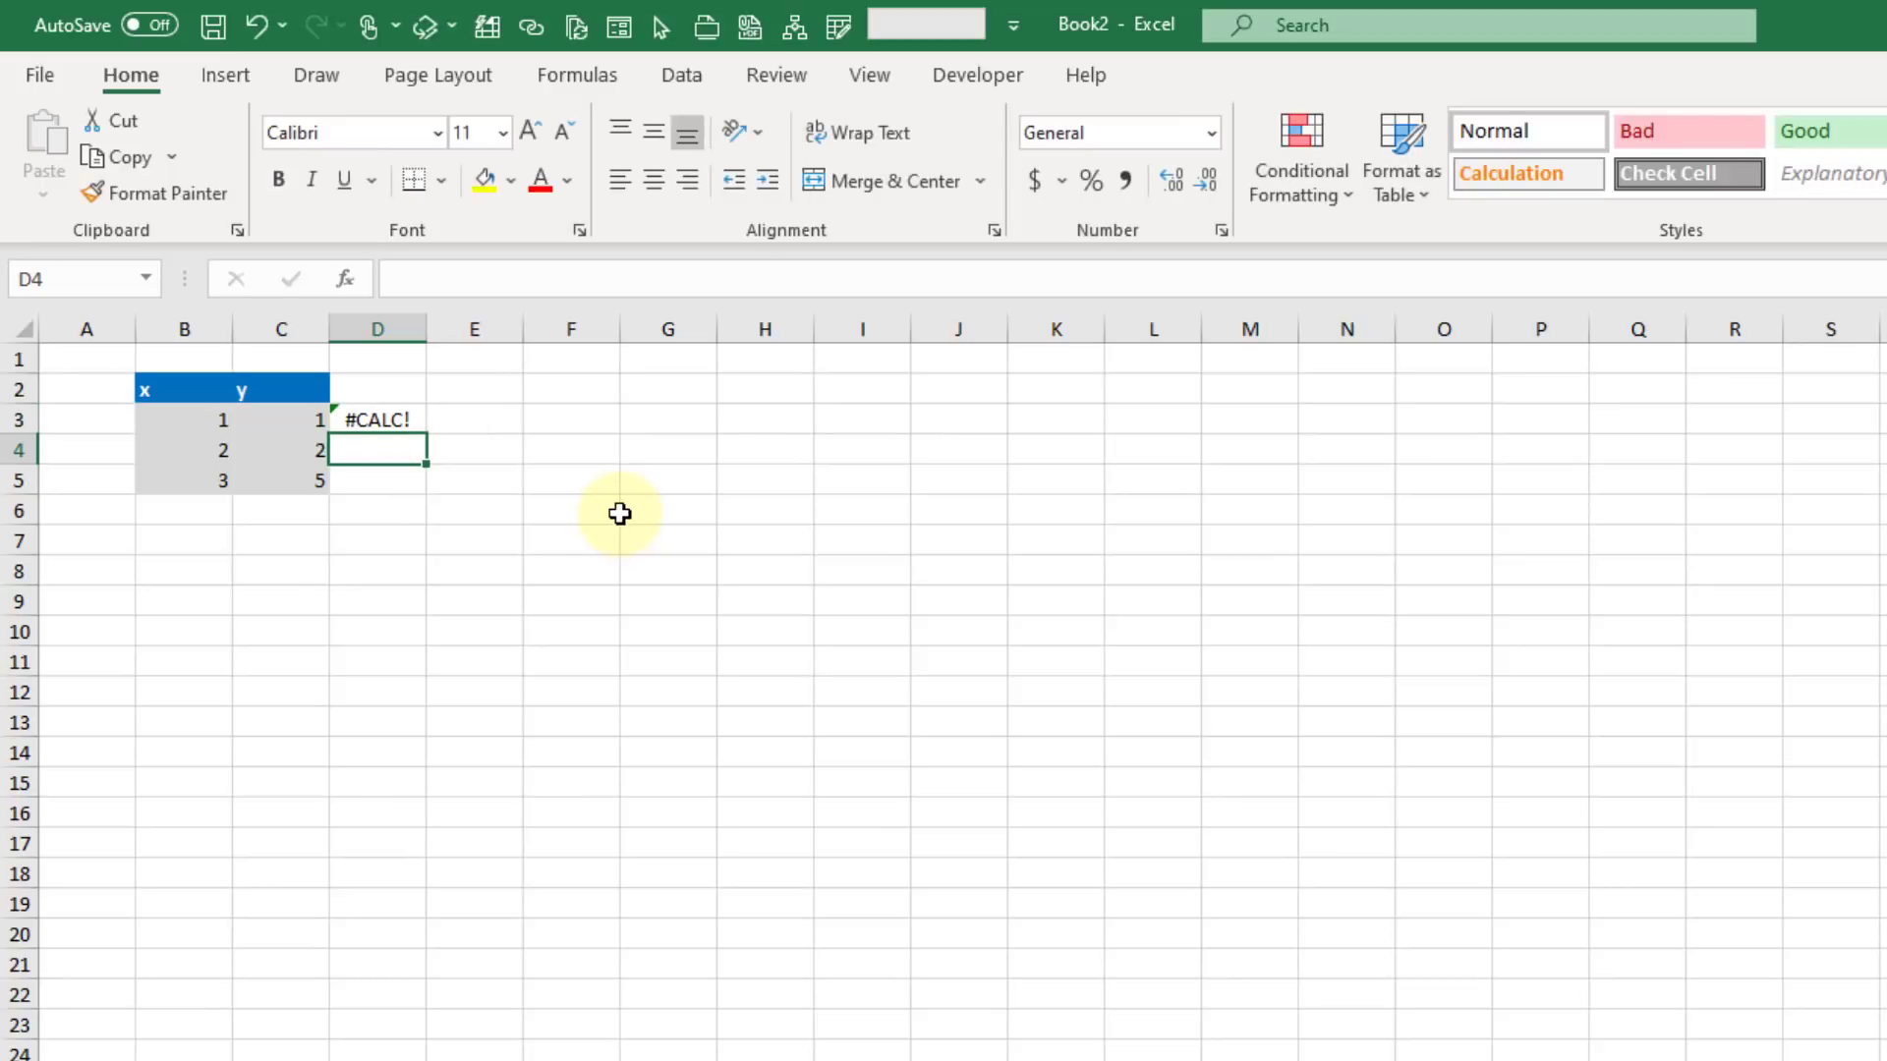
pyautogui.click(396, 418)
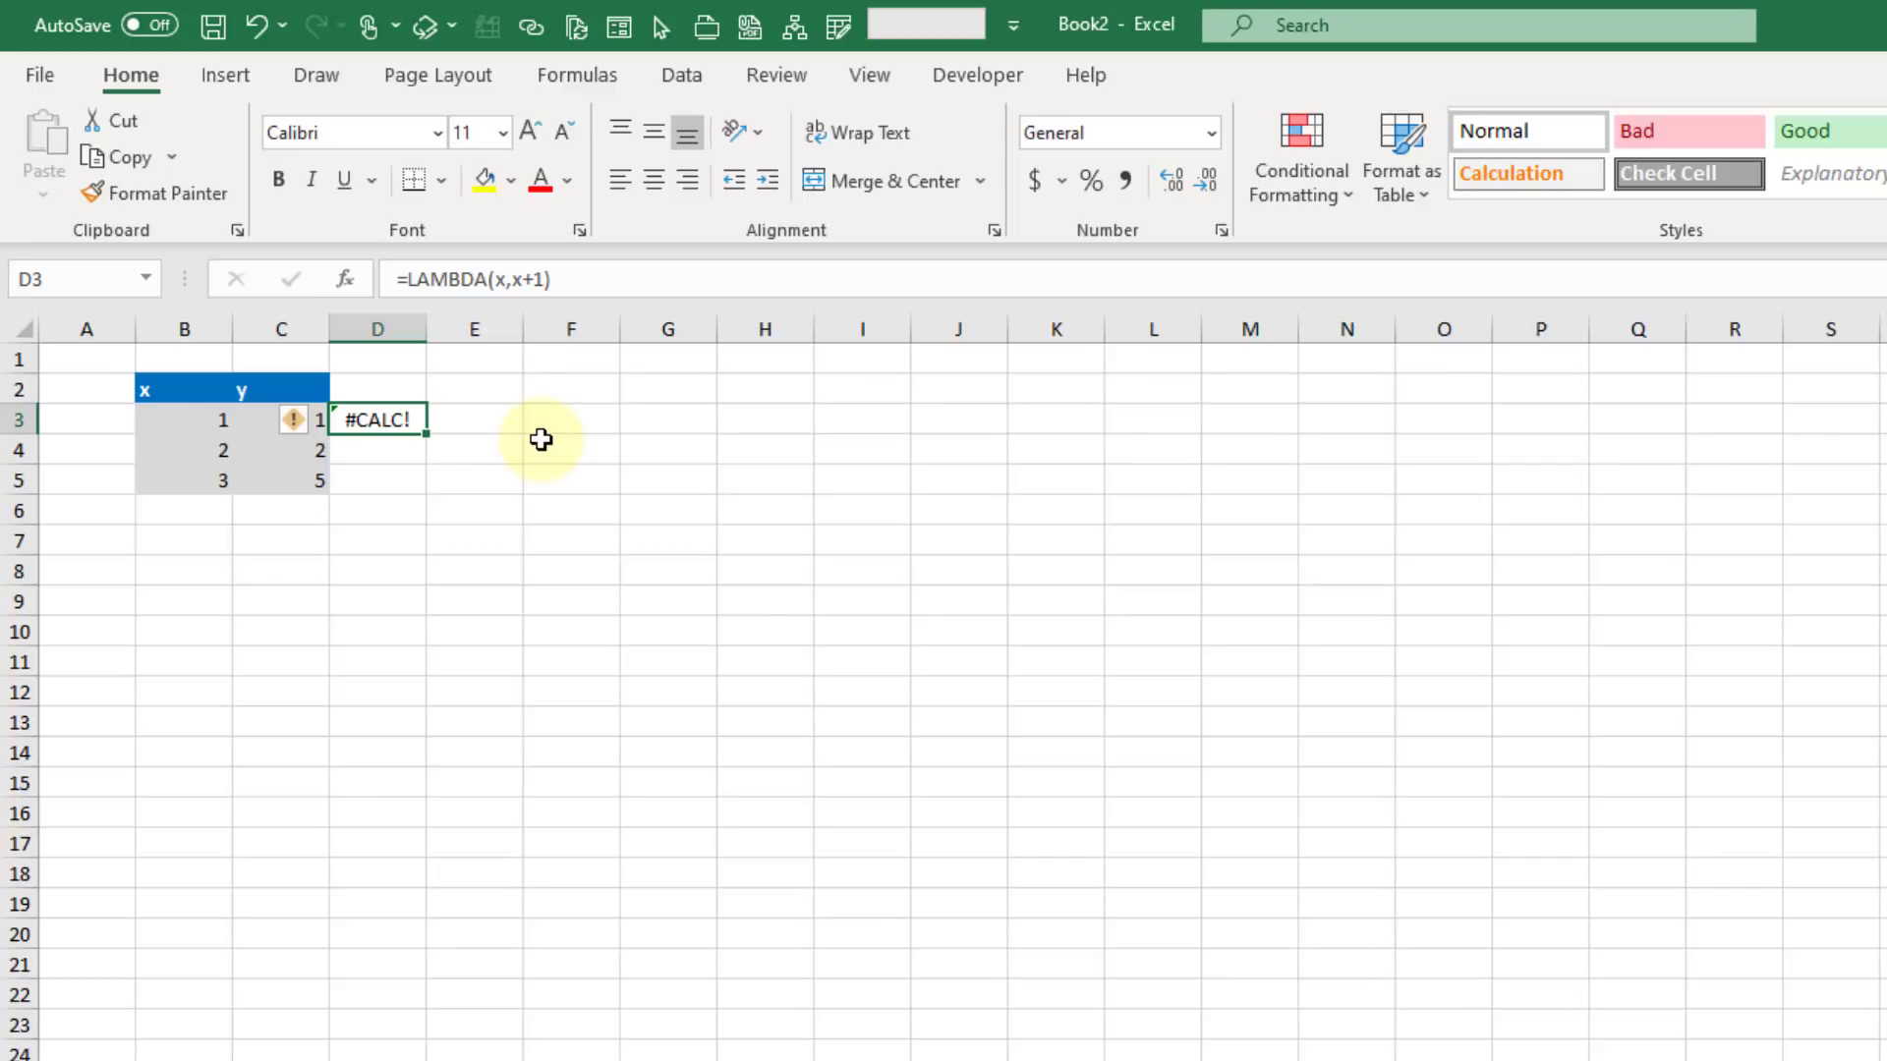
# Append (B3) to D3's LAMBDA so it is called on B3 and returns 2
pyautogui.click(584, 281)
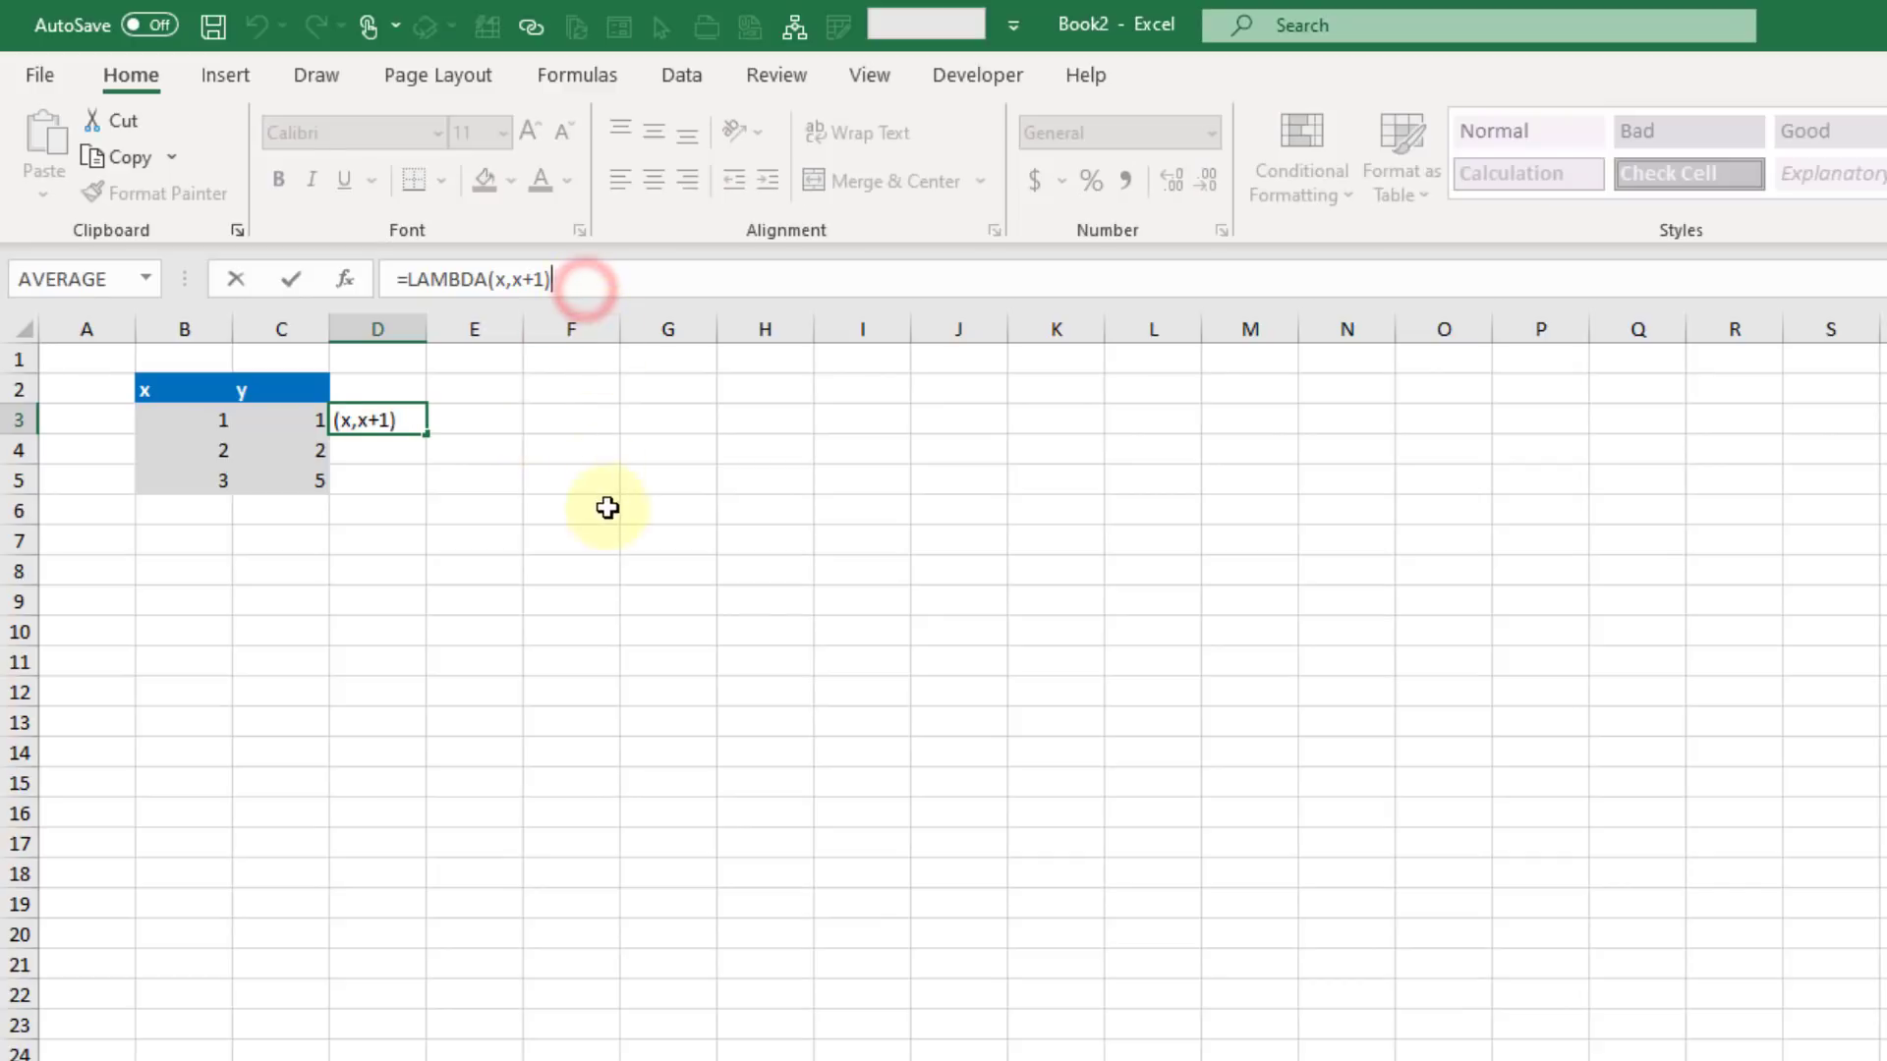
pyautogui.write('()')
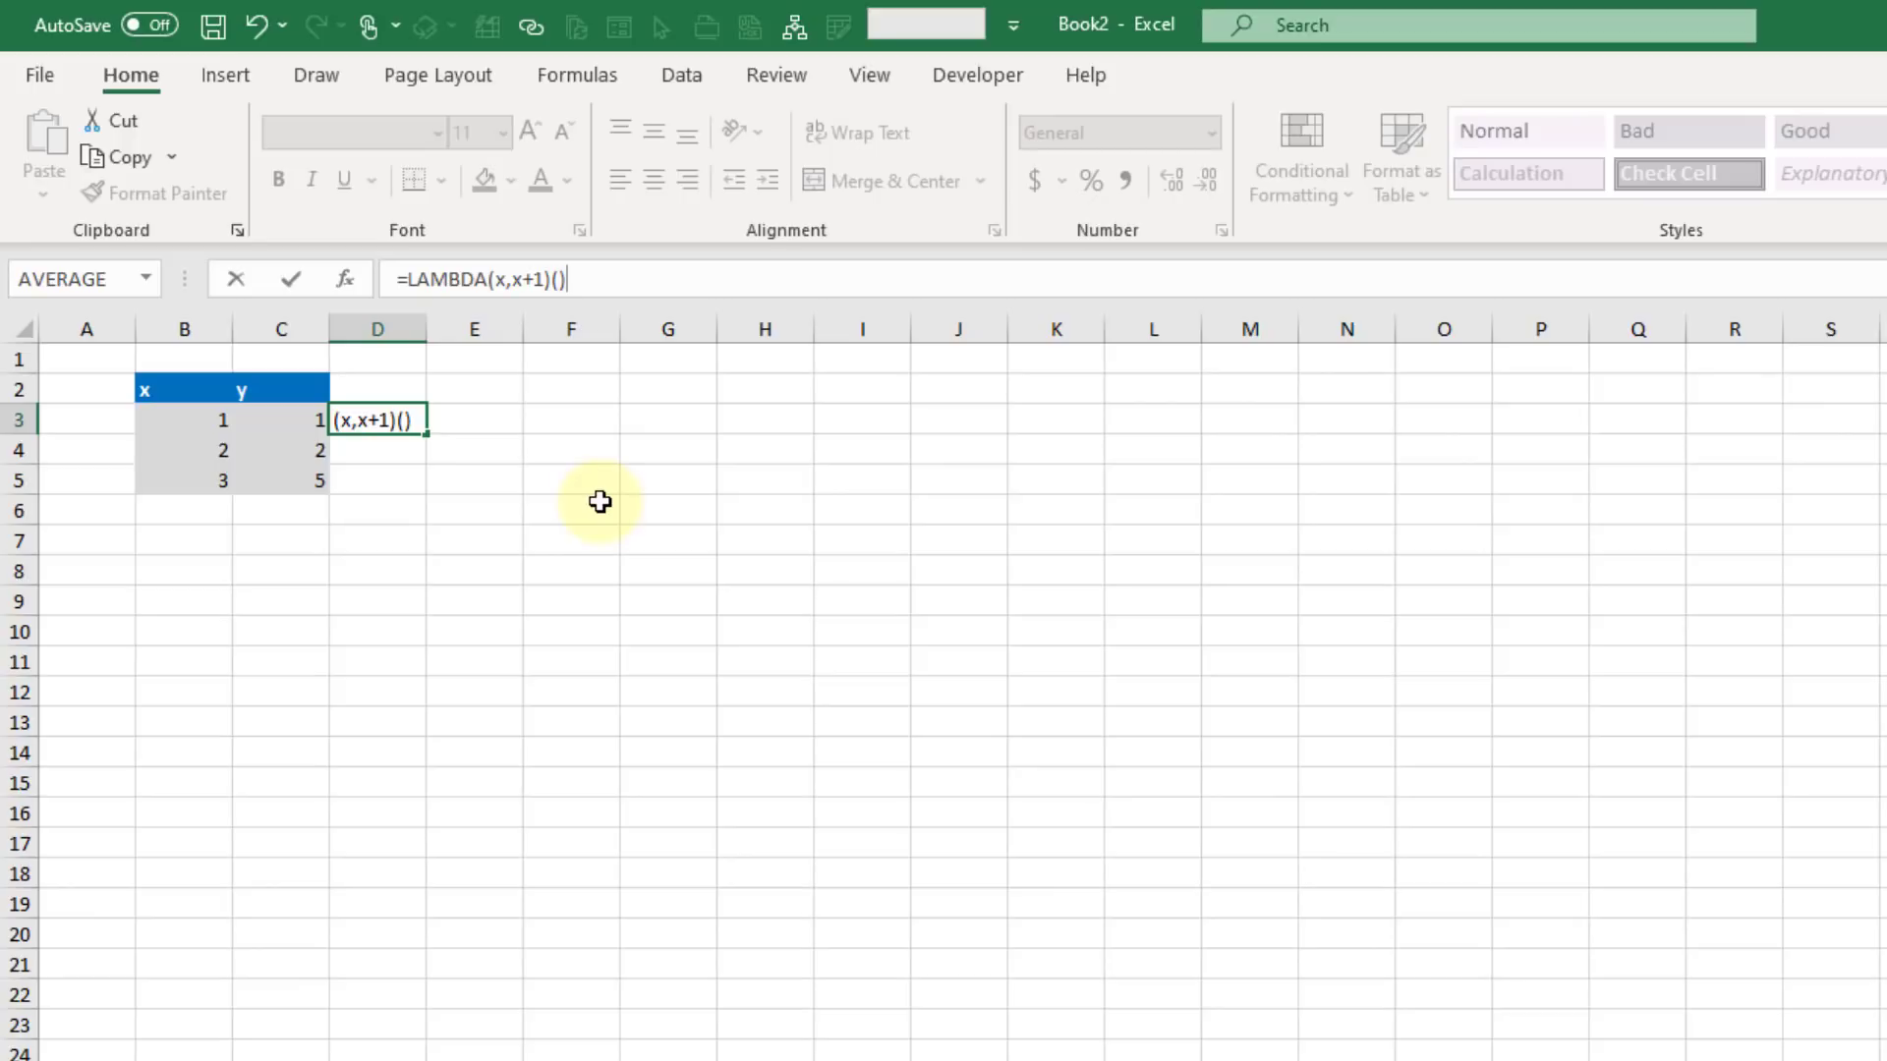
pyautogui.click(557, 280)
pyautogui.doubleClick(499, 281)
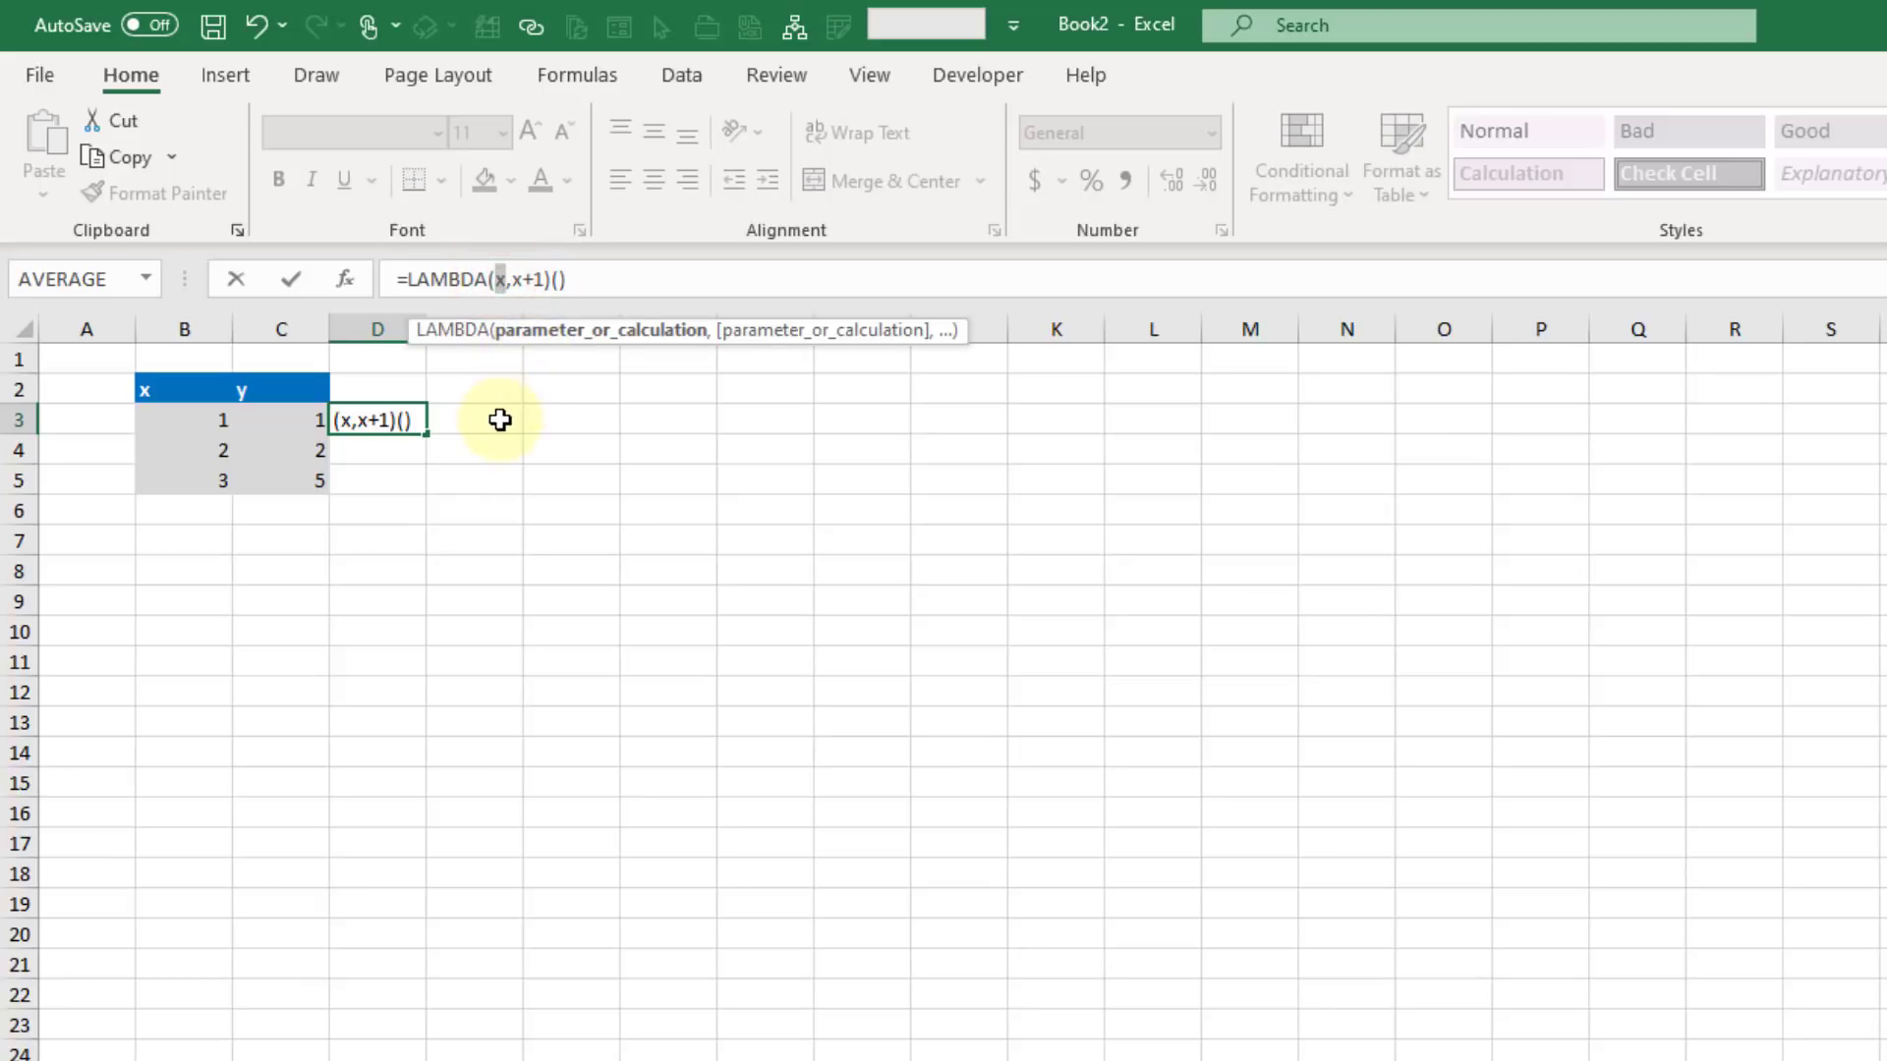
pyautogui.click(560, 283)
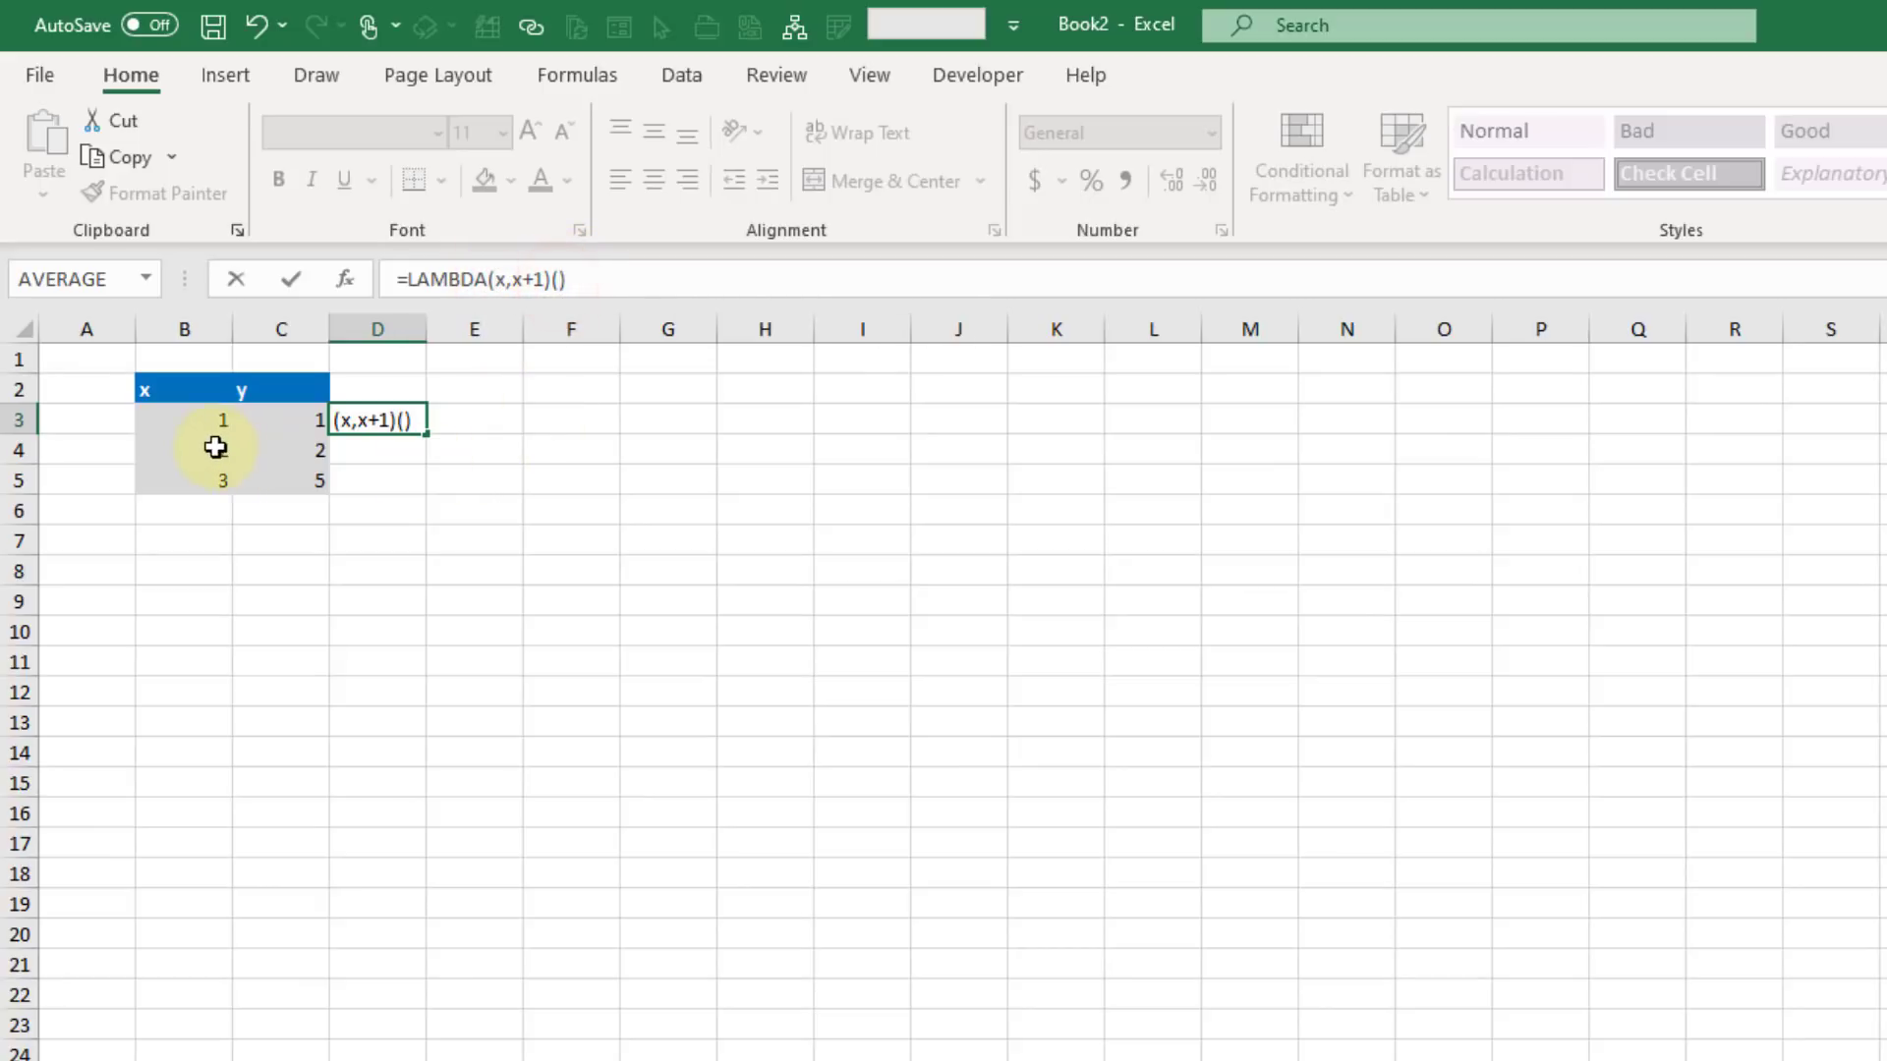
pyautogui.click(193, 418)
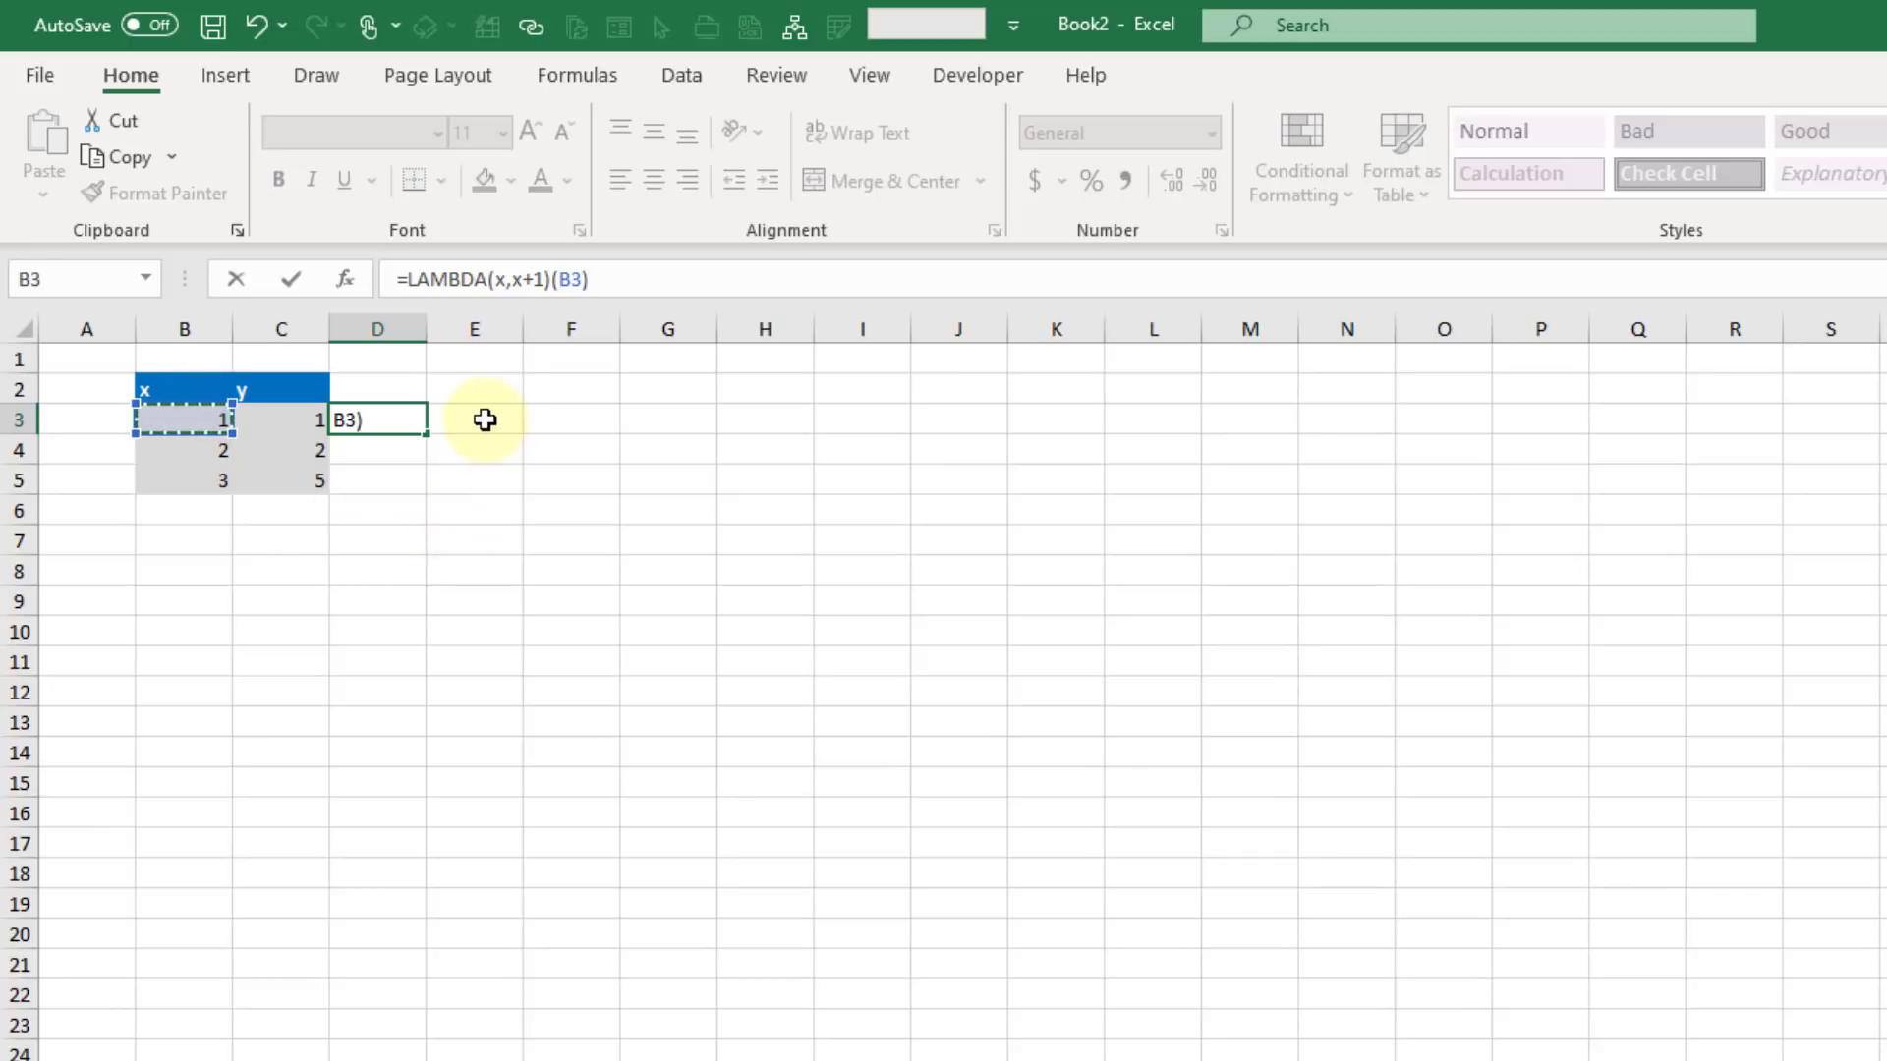
pyautogui.press('Return')
# Fill D3's formula down to D5, with D4 and D5 using B4 and B5 and returning 3 and 4
pyautogui.click(412, 421)
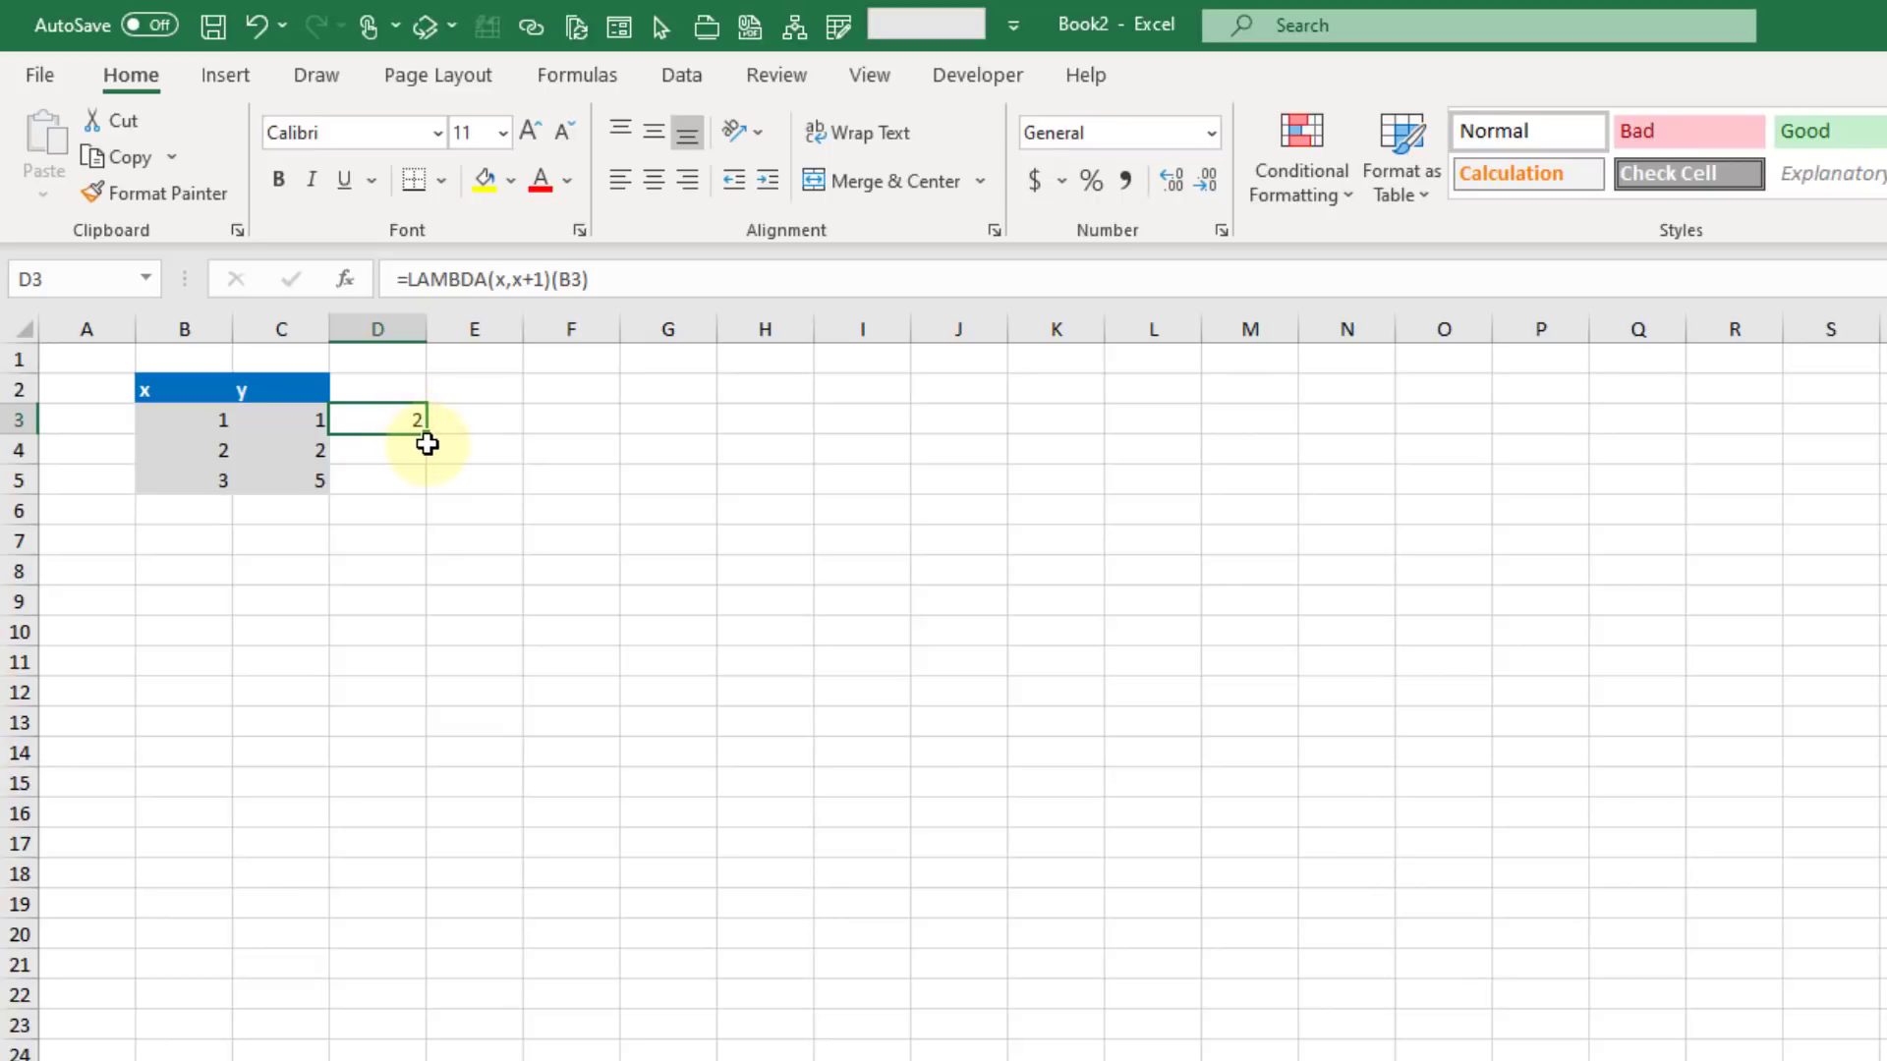
pyautogui.click(178, 421)
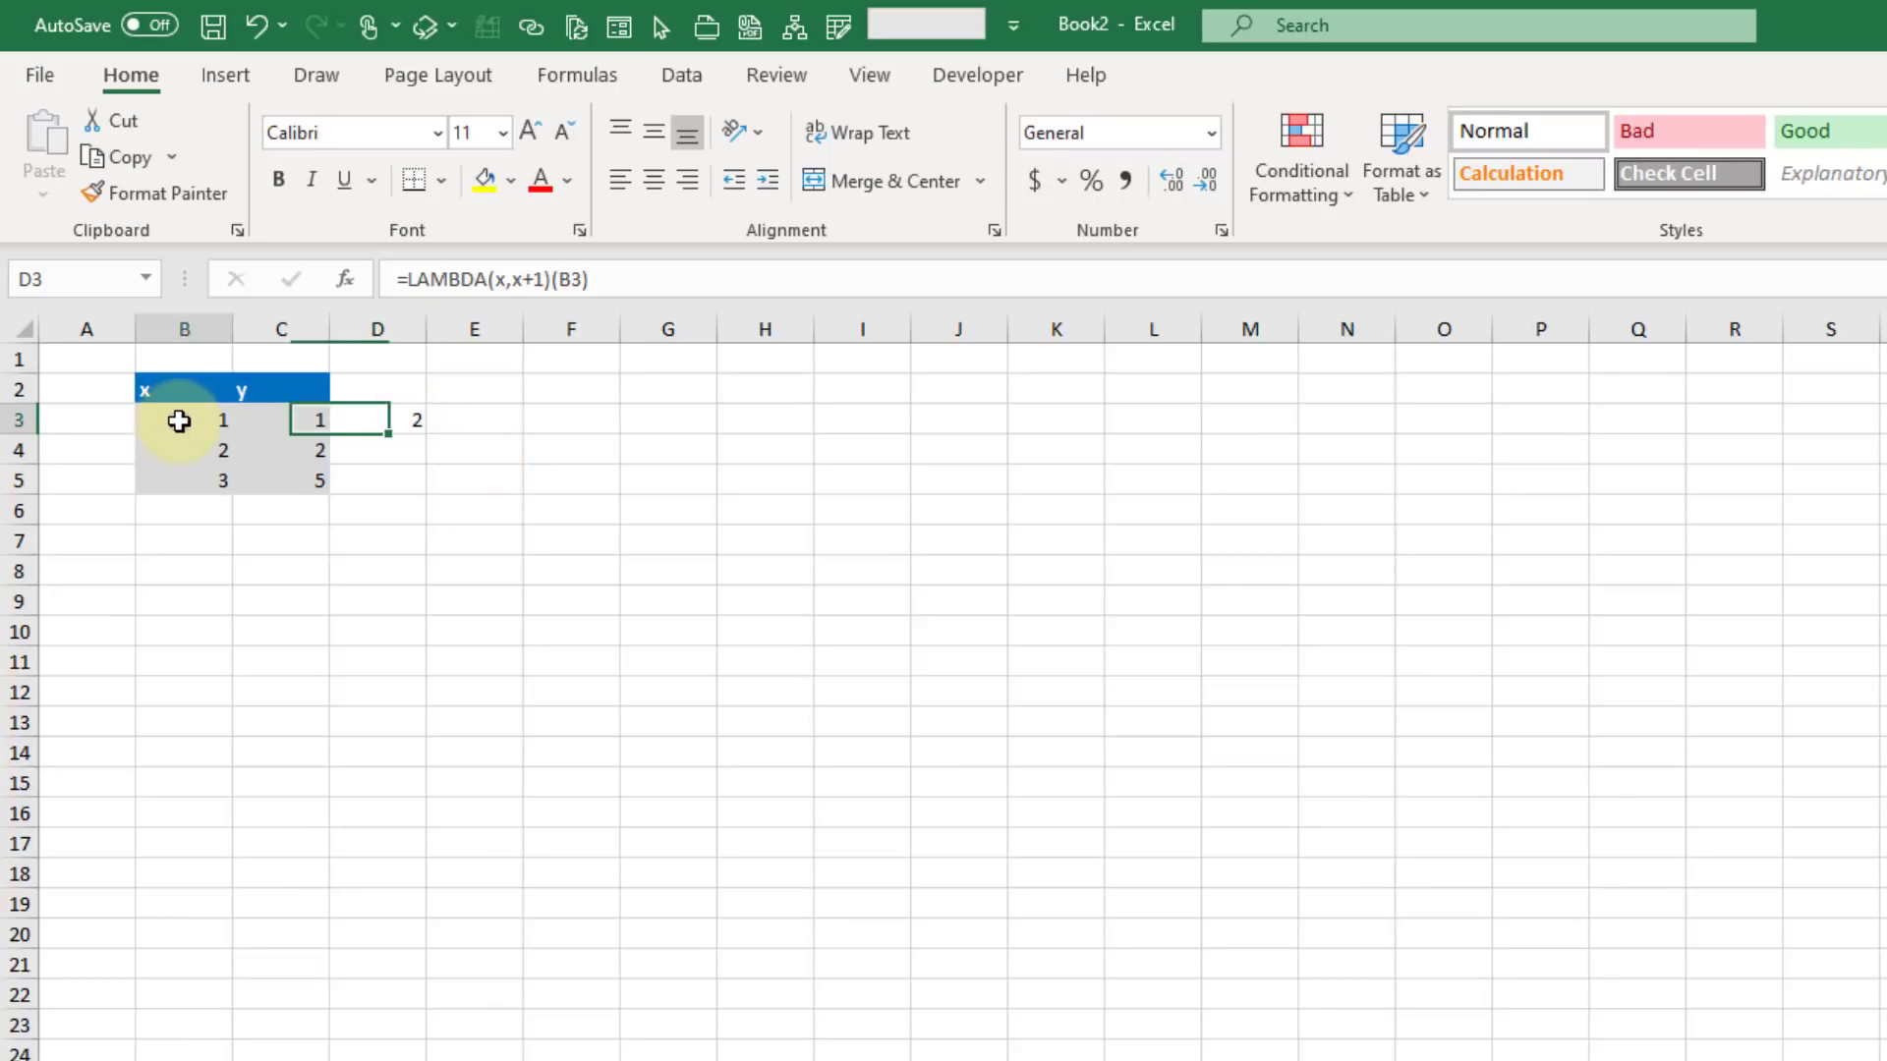
pyautogui.click(381, 417)
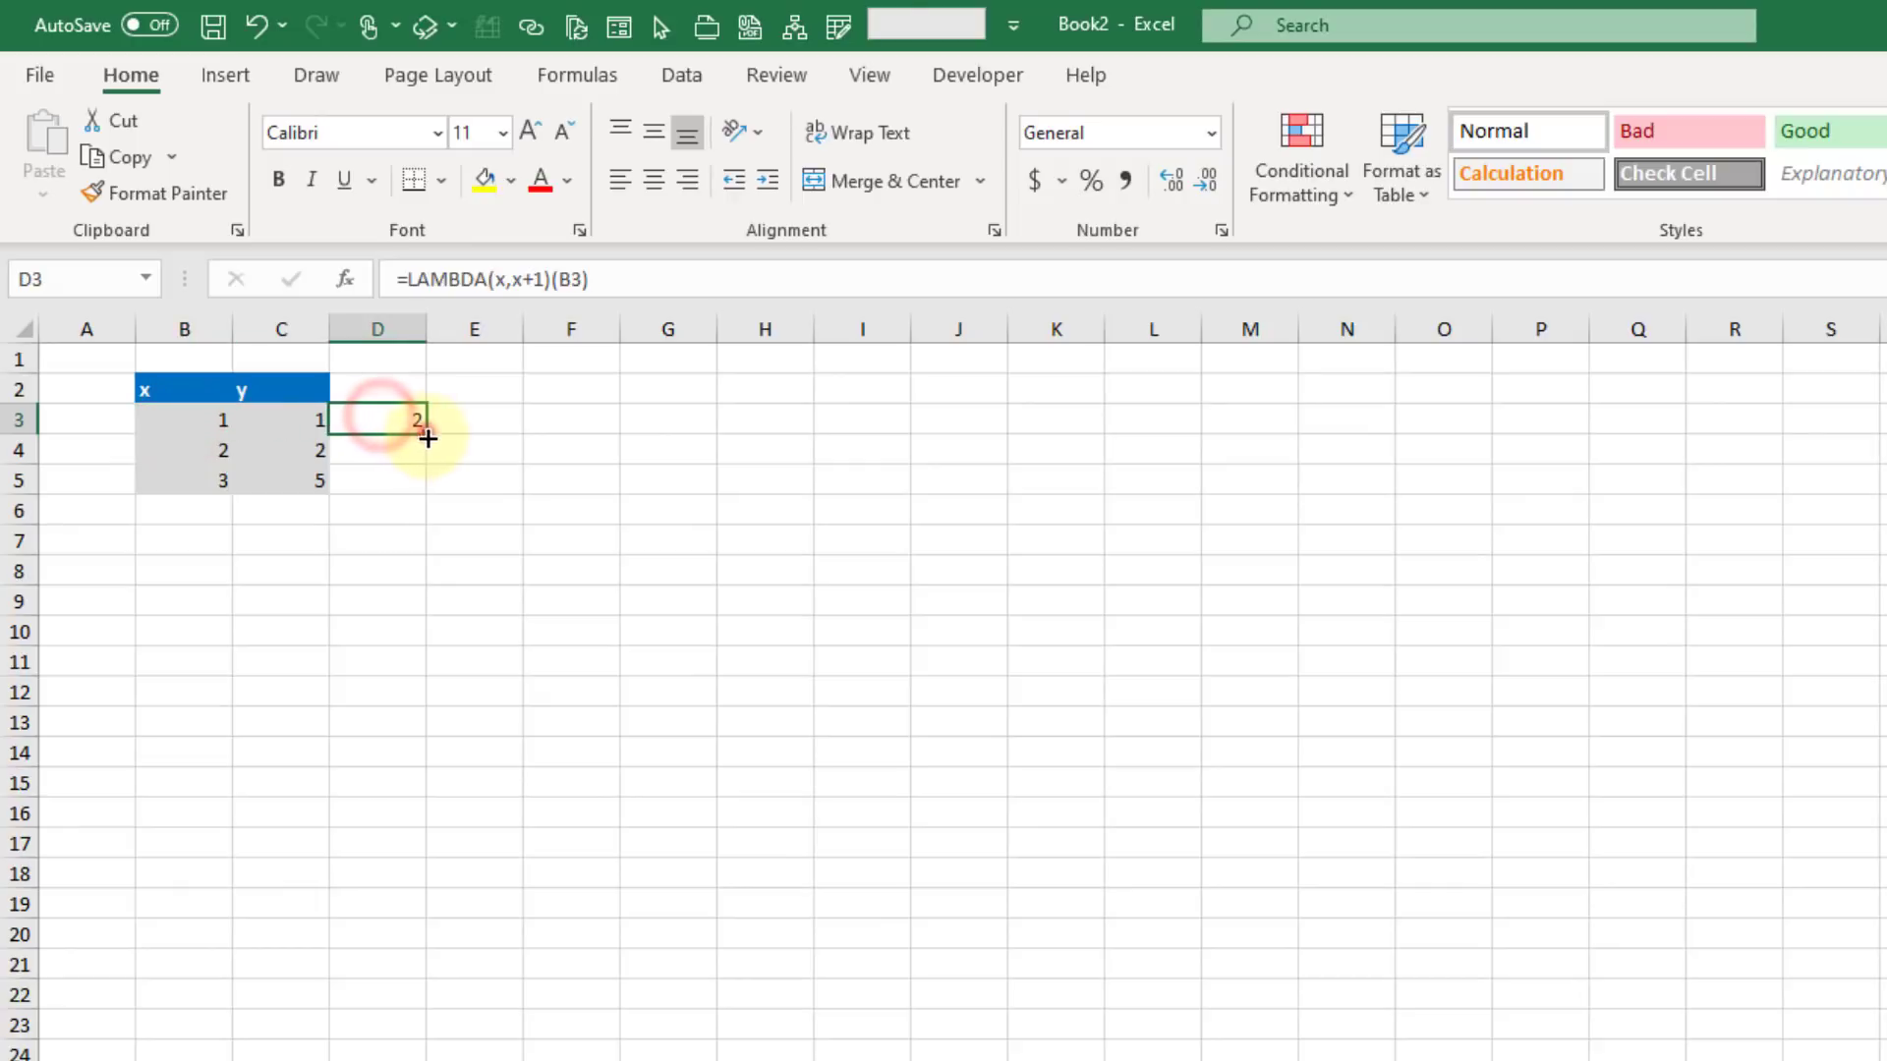
pyautogui.moveTo(424, 432); pyautogui.dragTo(419, 488)
pyautogui.click(404, 447)
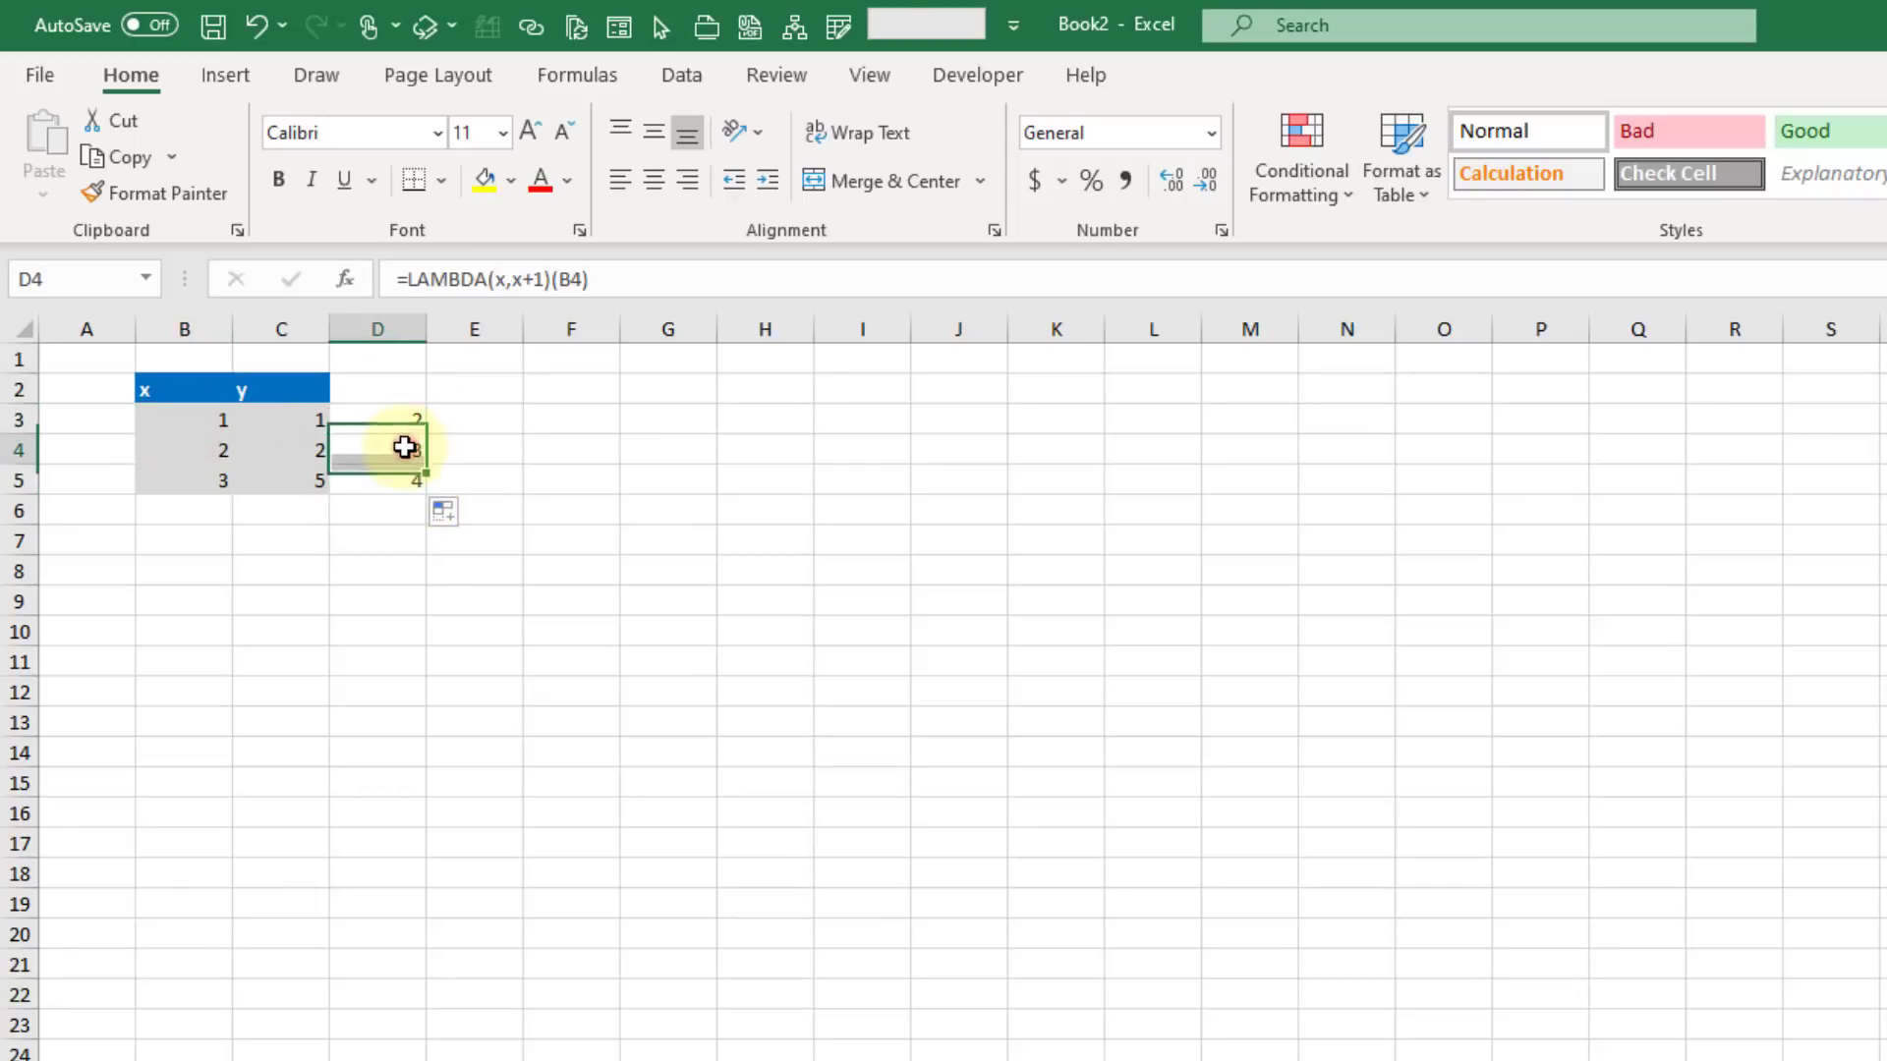
pyautogui.click(201, 452)
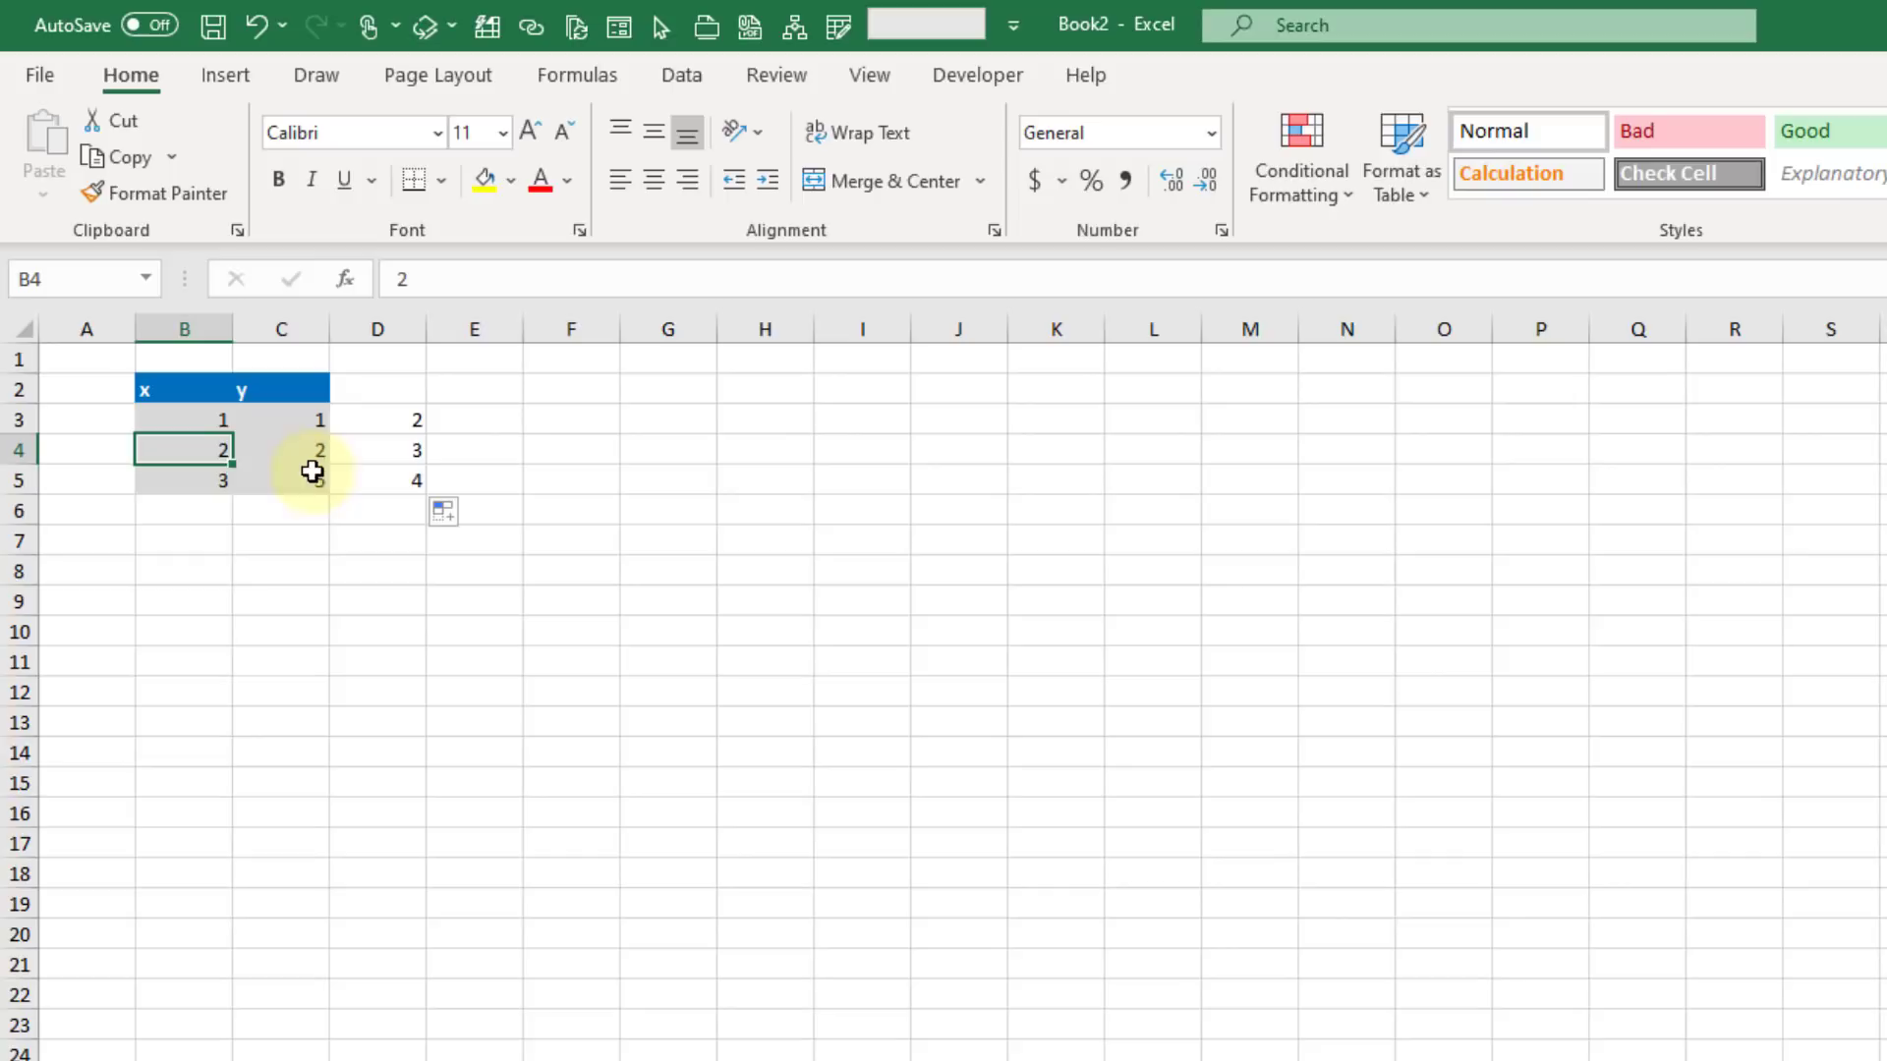
pyautogui.click(404, 449)
pyautogui.click(209, 482)
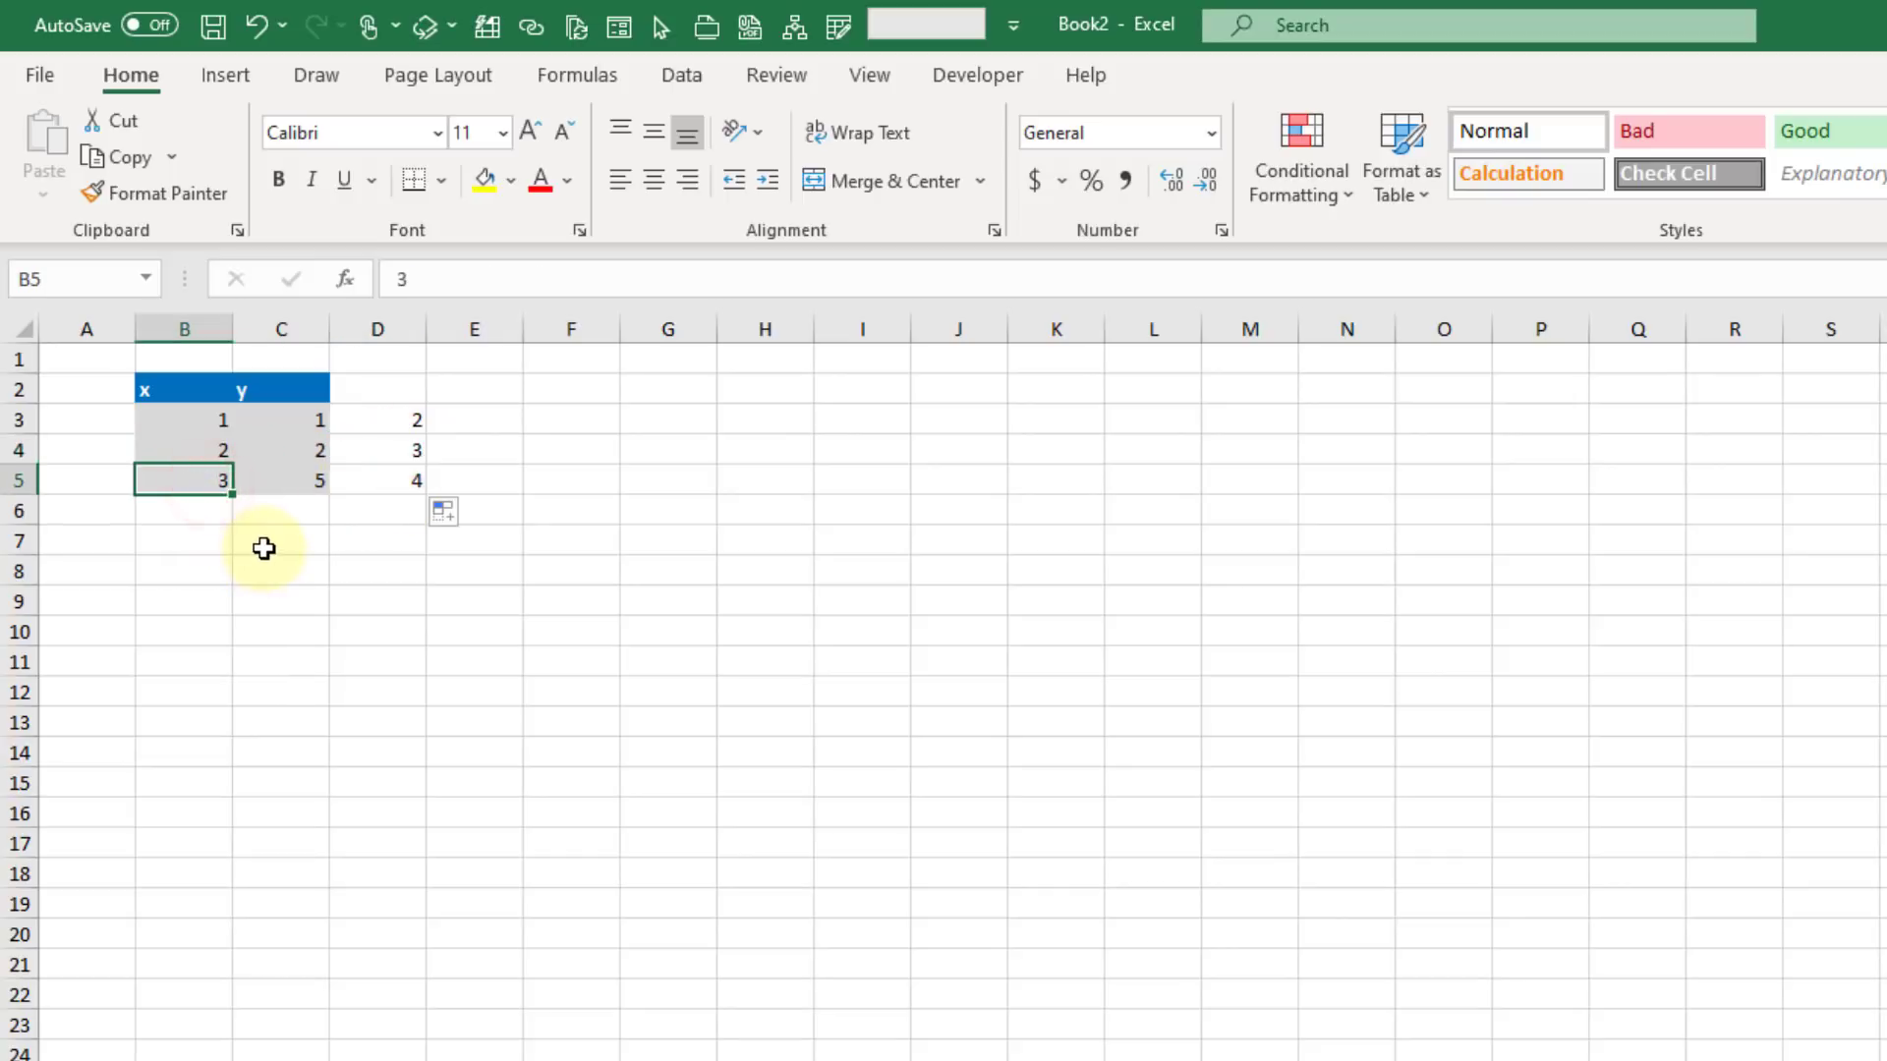
pyautogui.click(400, 478)
pyautogui.click(482, 420)
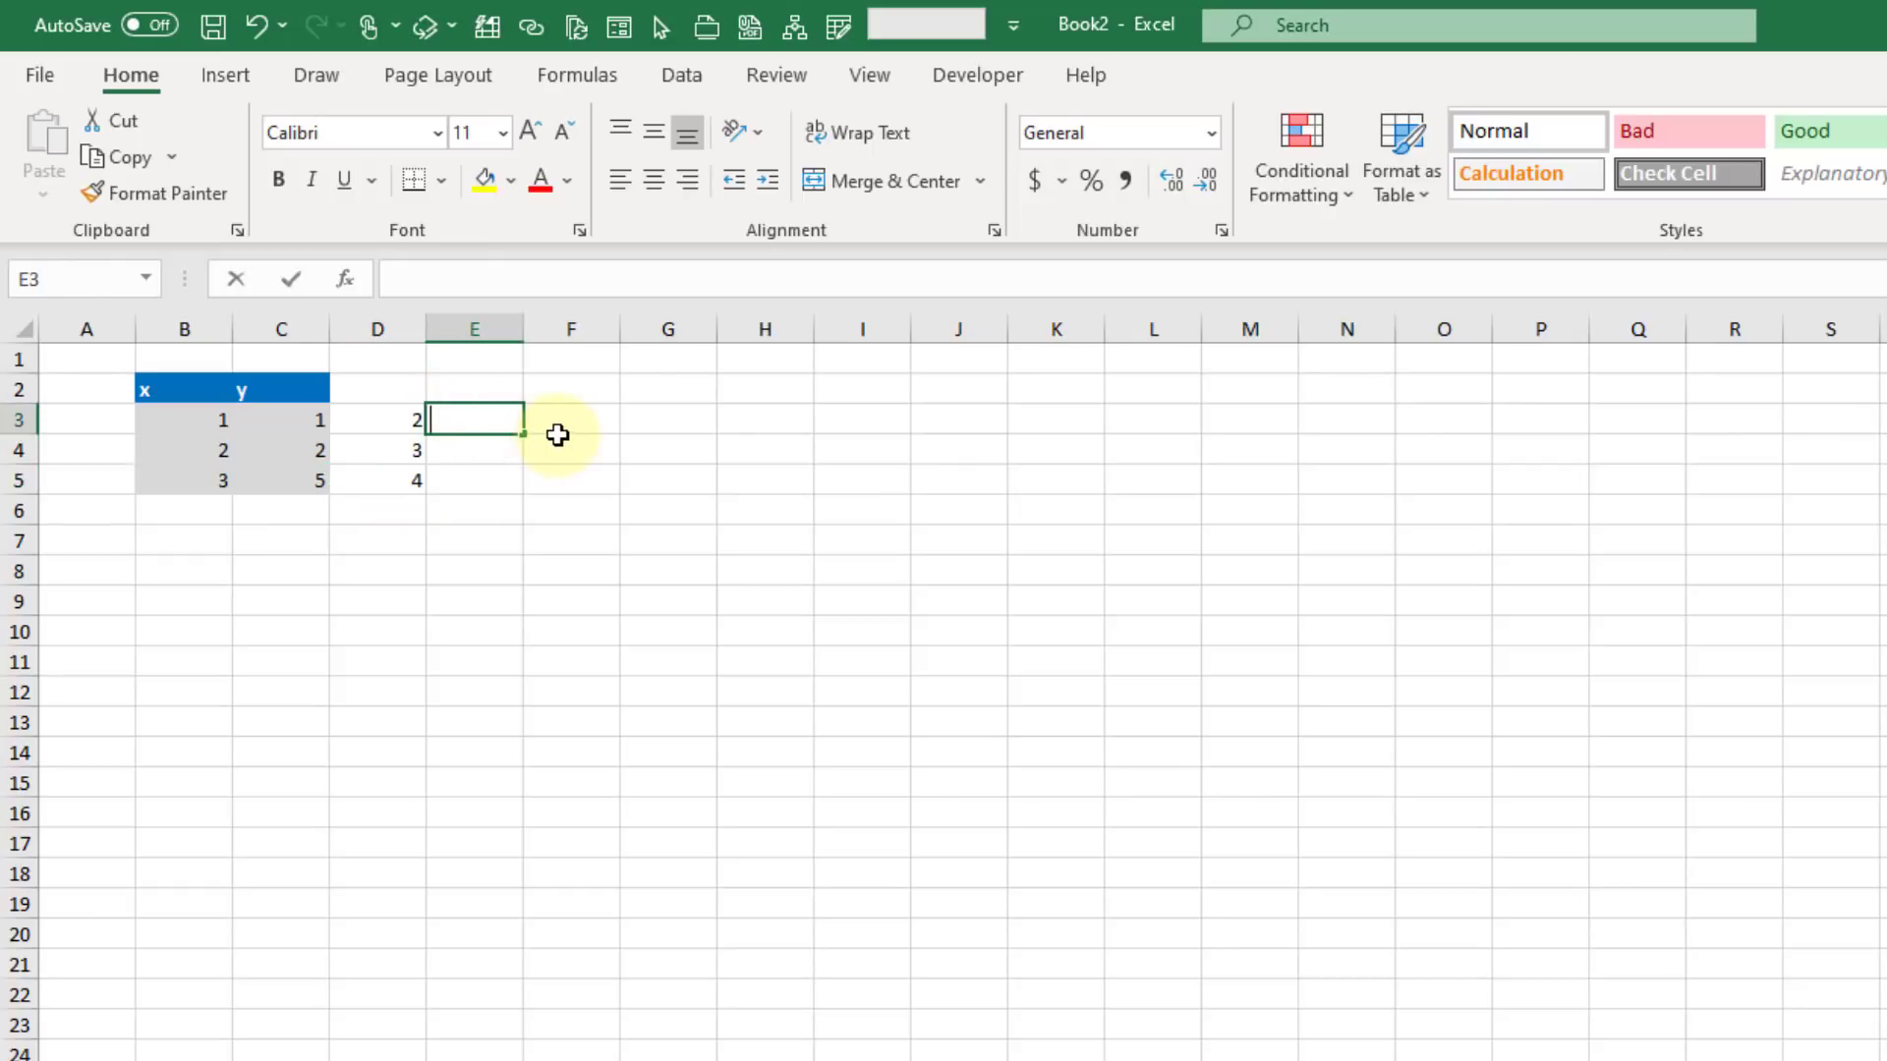
# Enter =LAMBDA(x,y,x+y)(B3,C3) in E3, adding B3 and C3 to return 2
pyautogui.write('=la')
pyautogui.press('Tab')
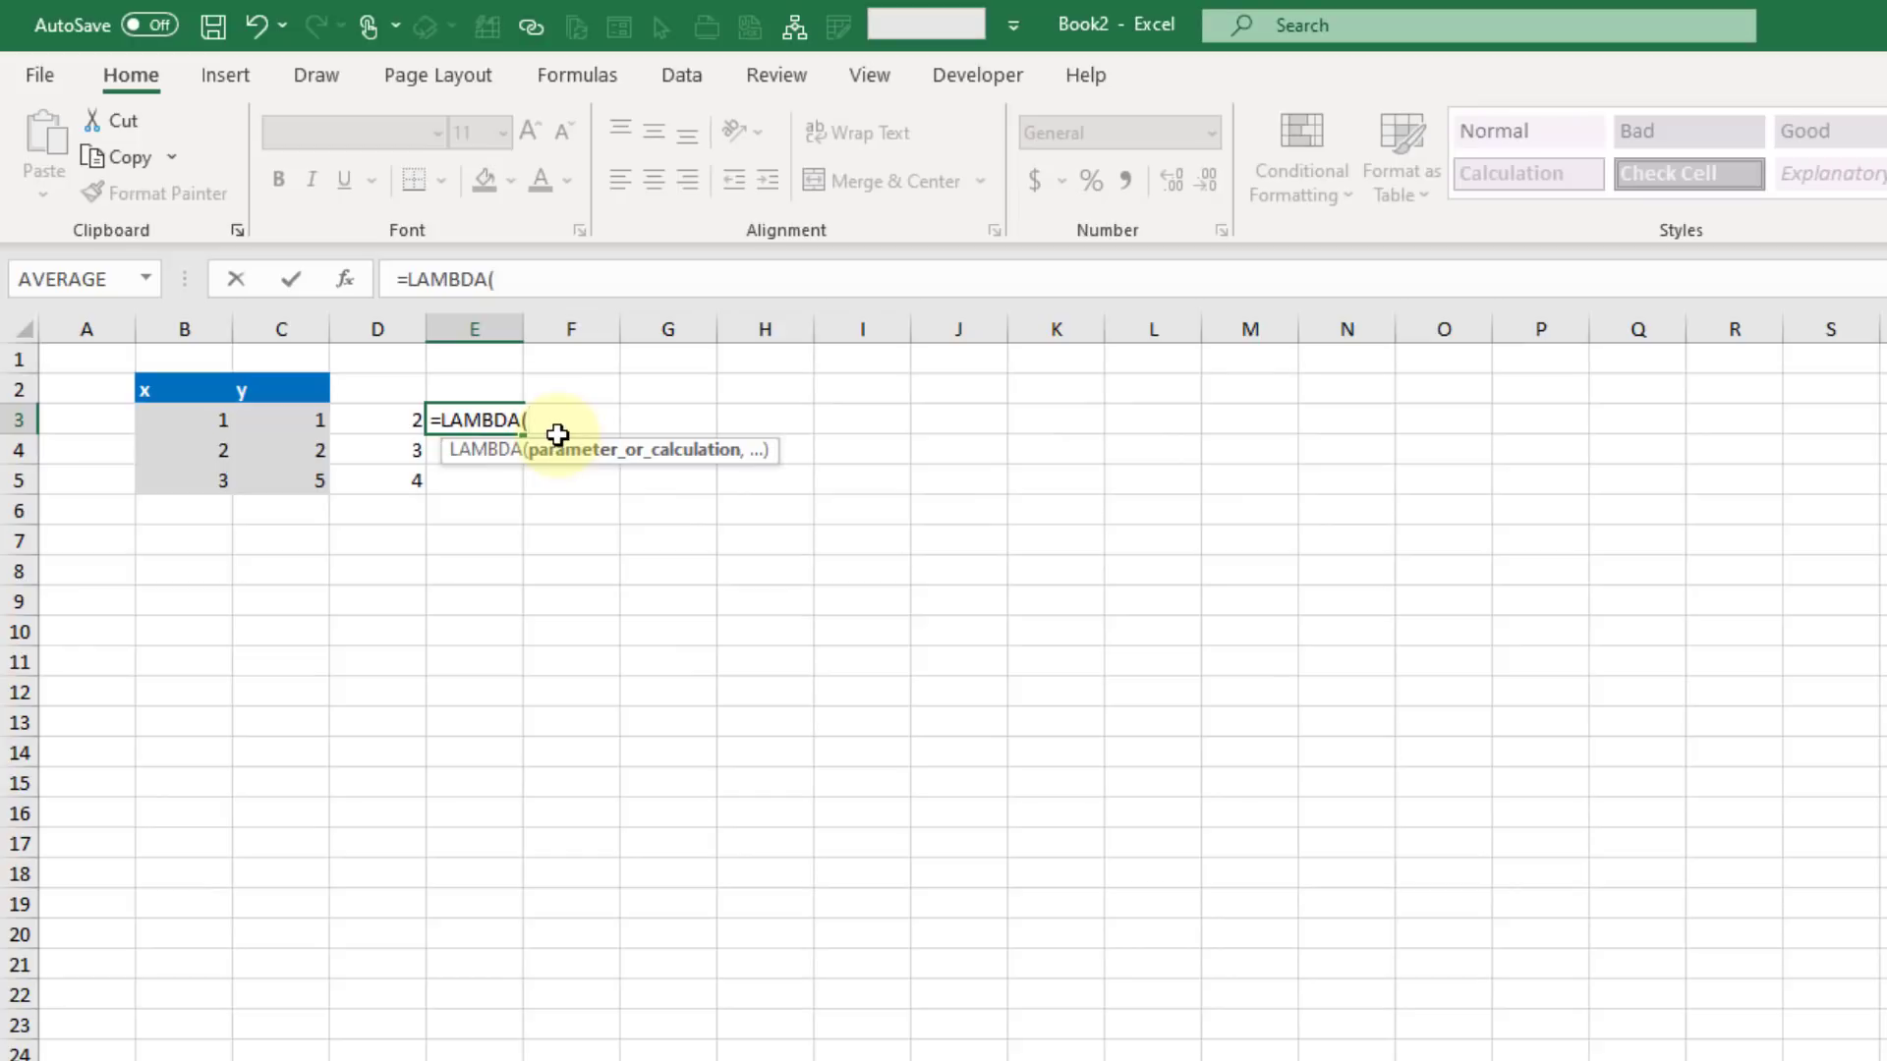
pyautogui.write('x,y')
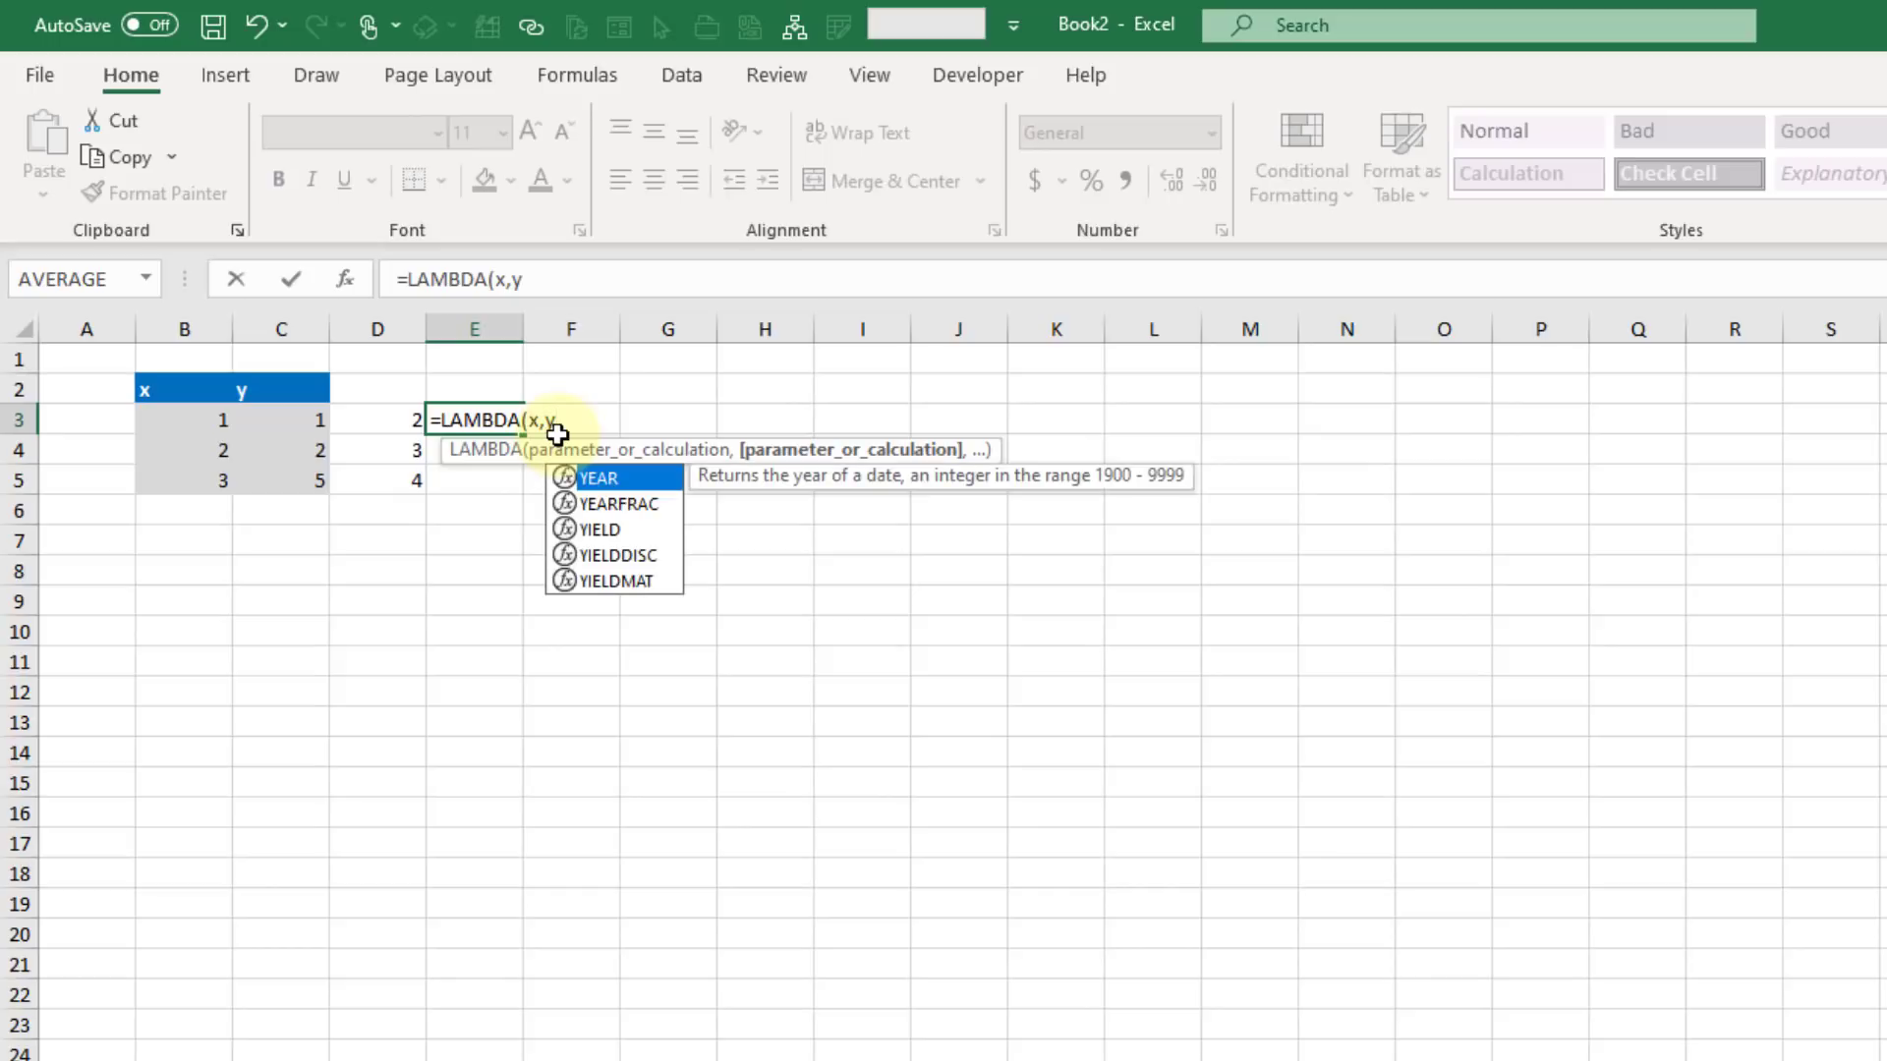
pyautogui.write(',x')
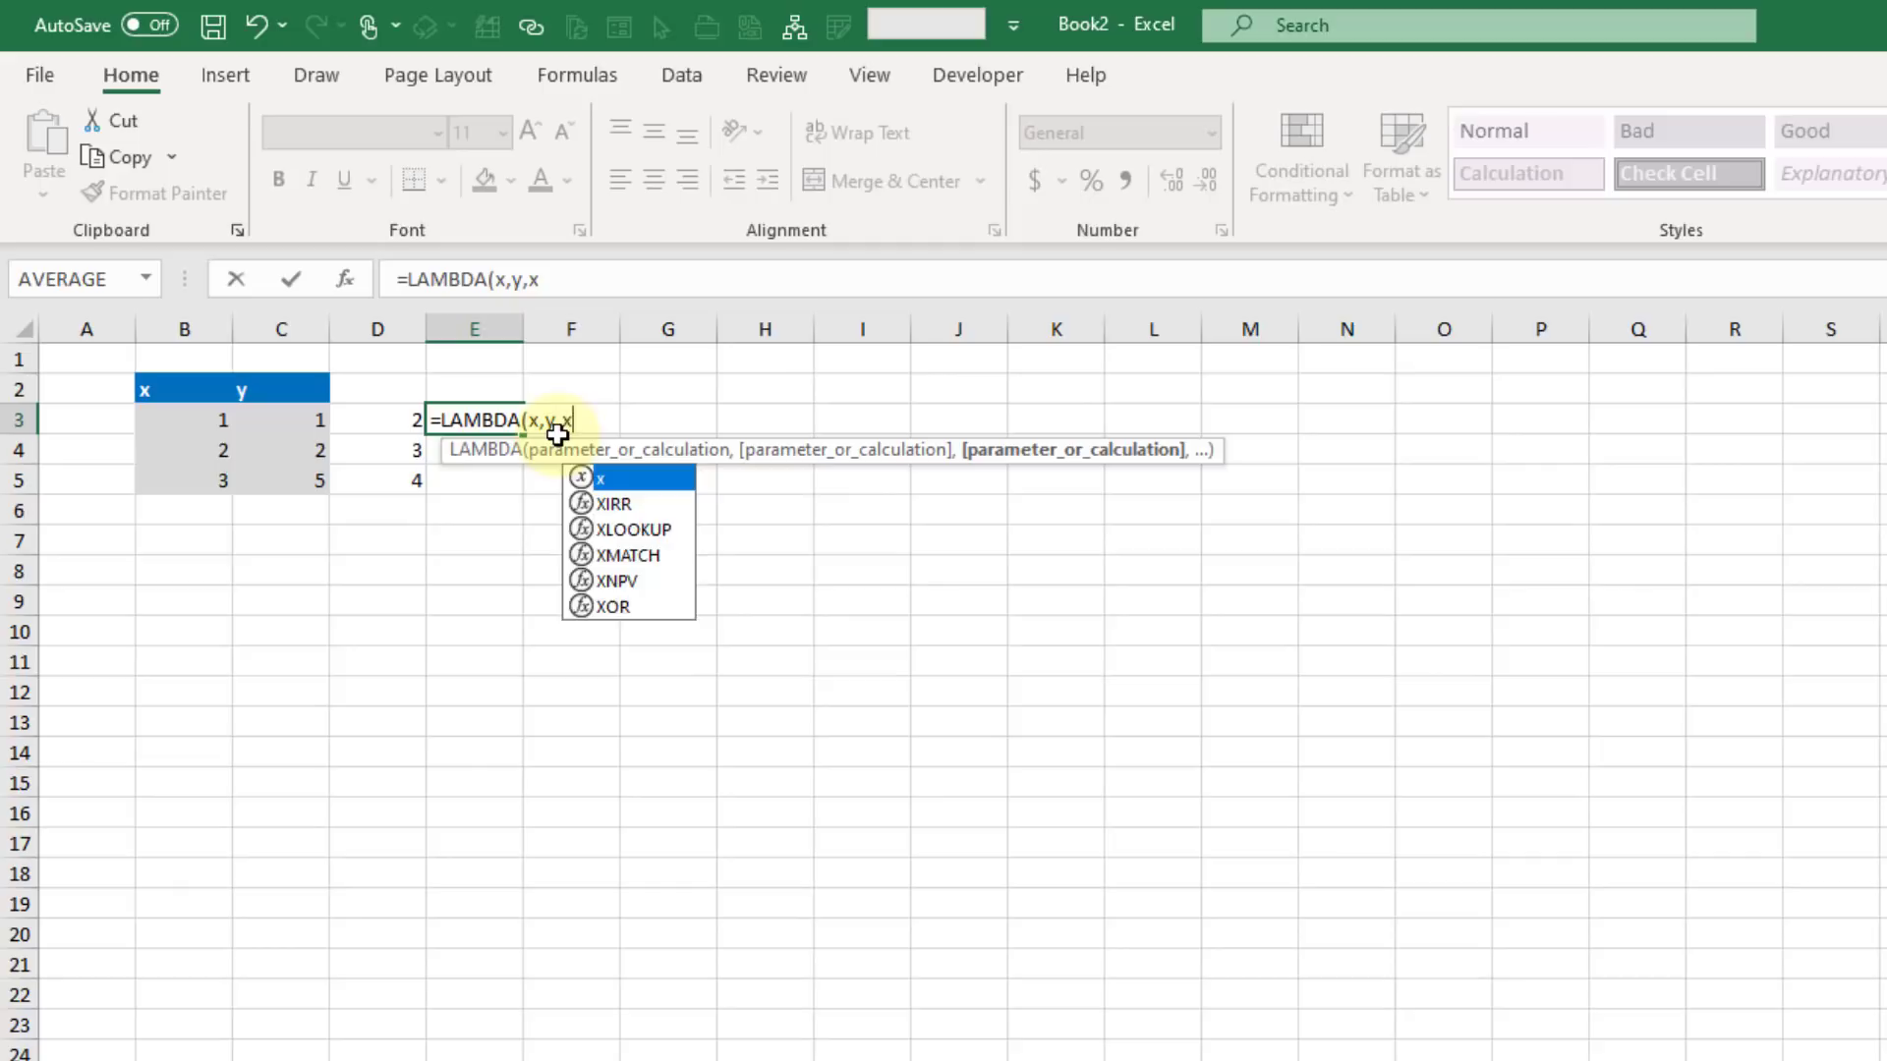
pyautogui.write('+')
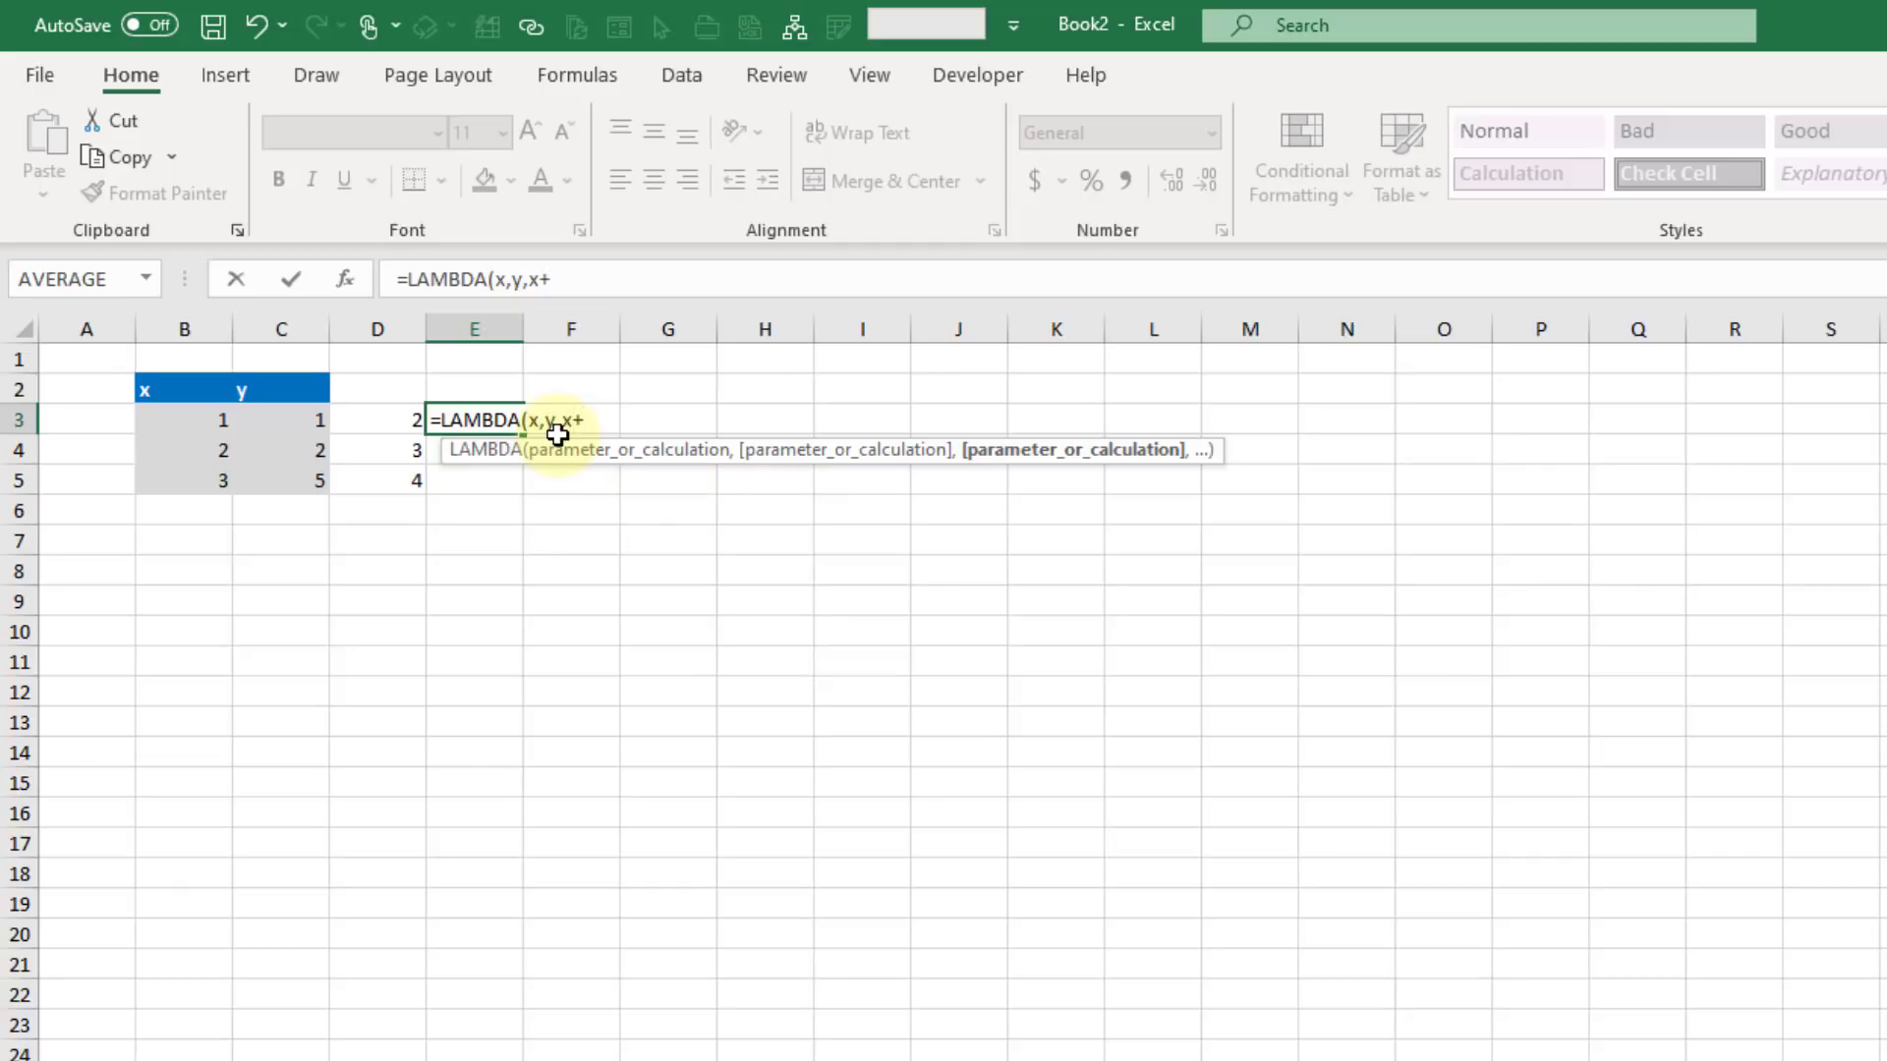
pyautogui.write('y')
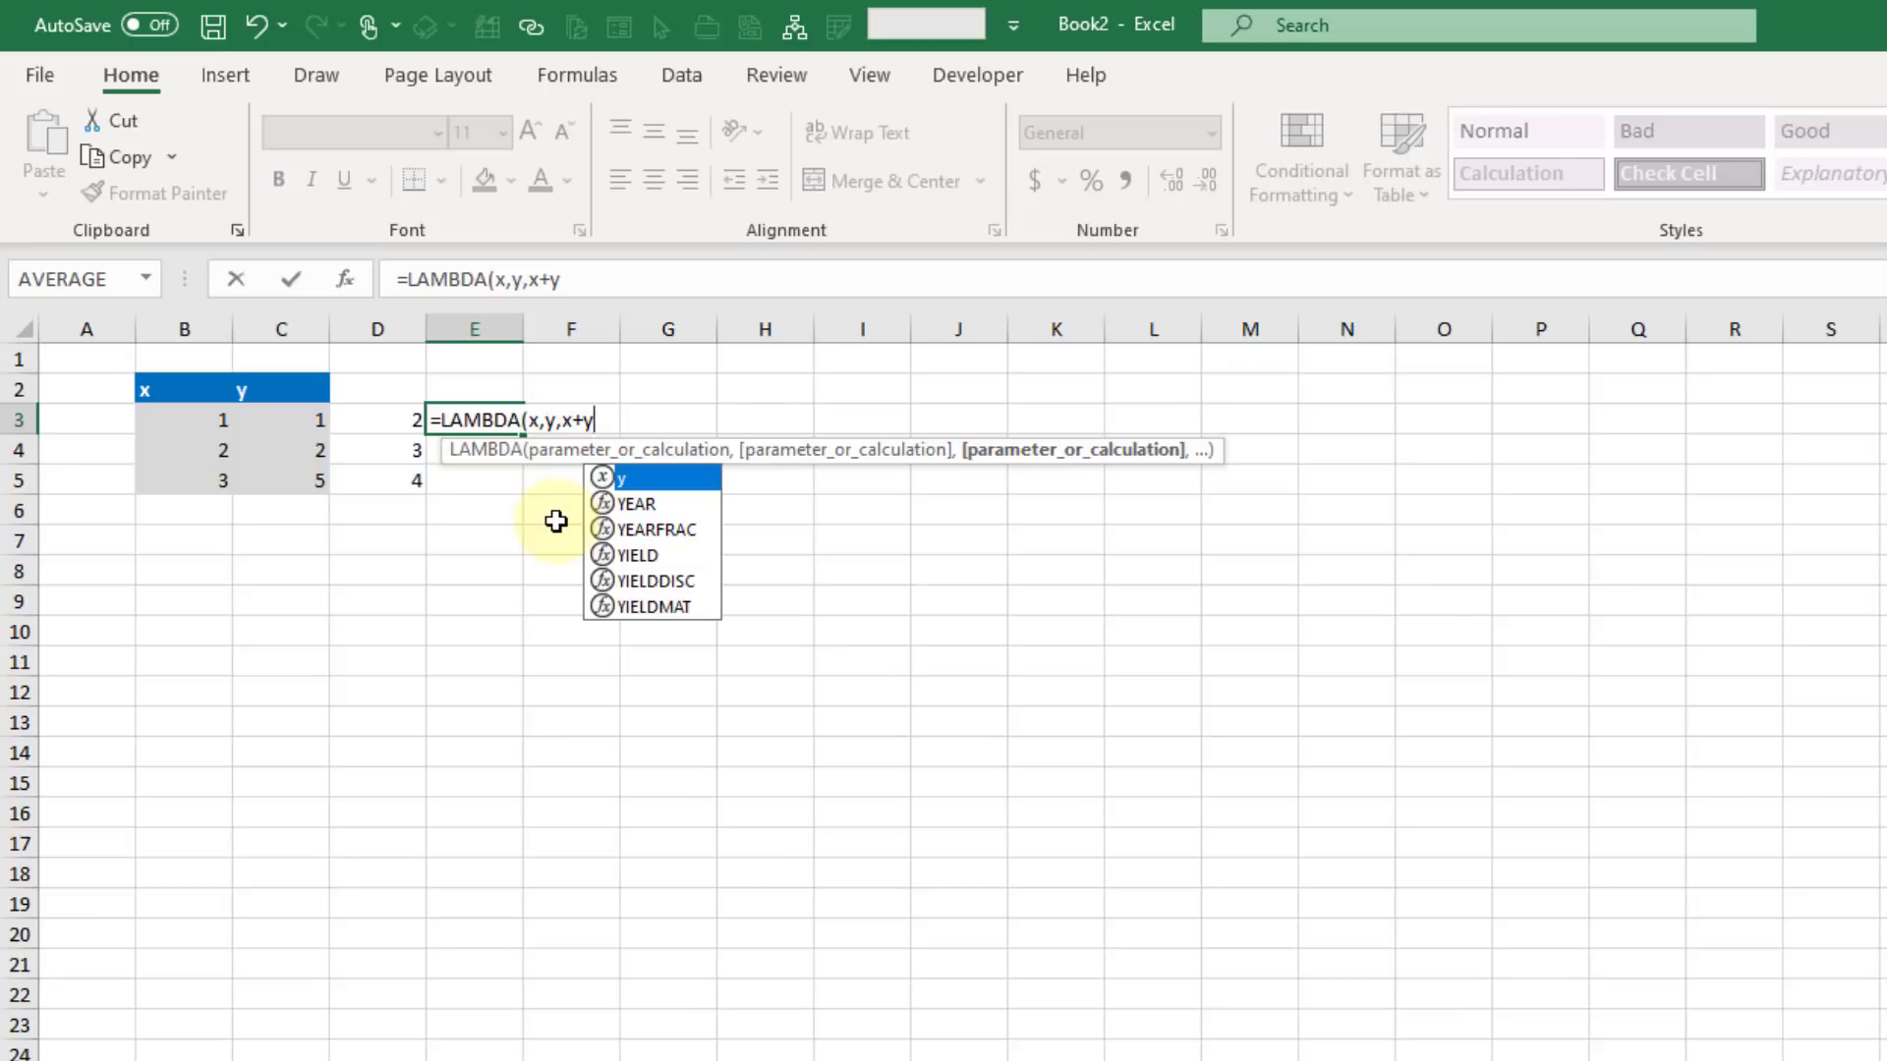
pyautogui.write(')')
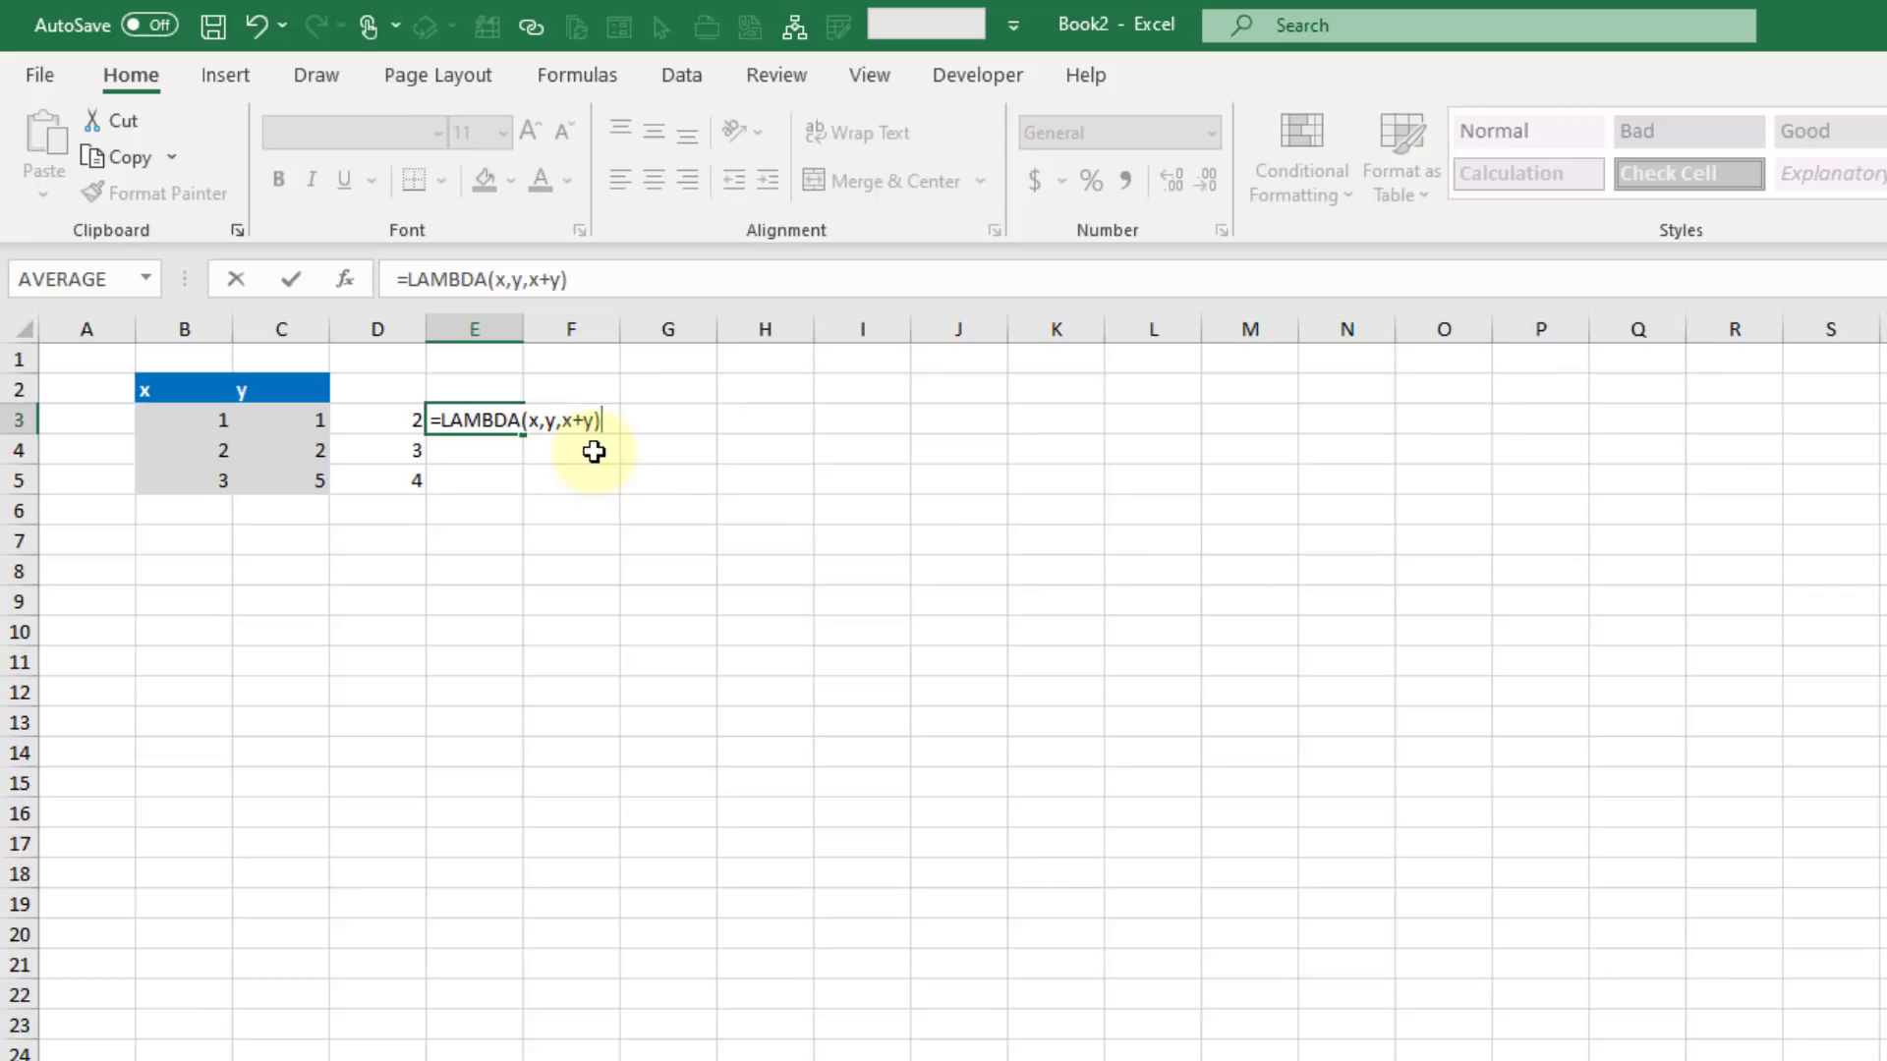
pyautogui.write('(')
pyautogui.click(185, 421)
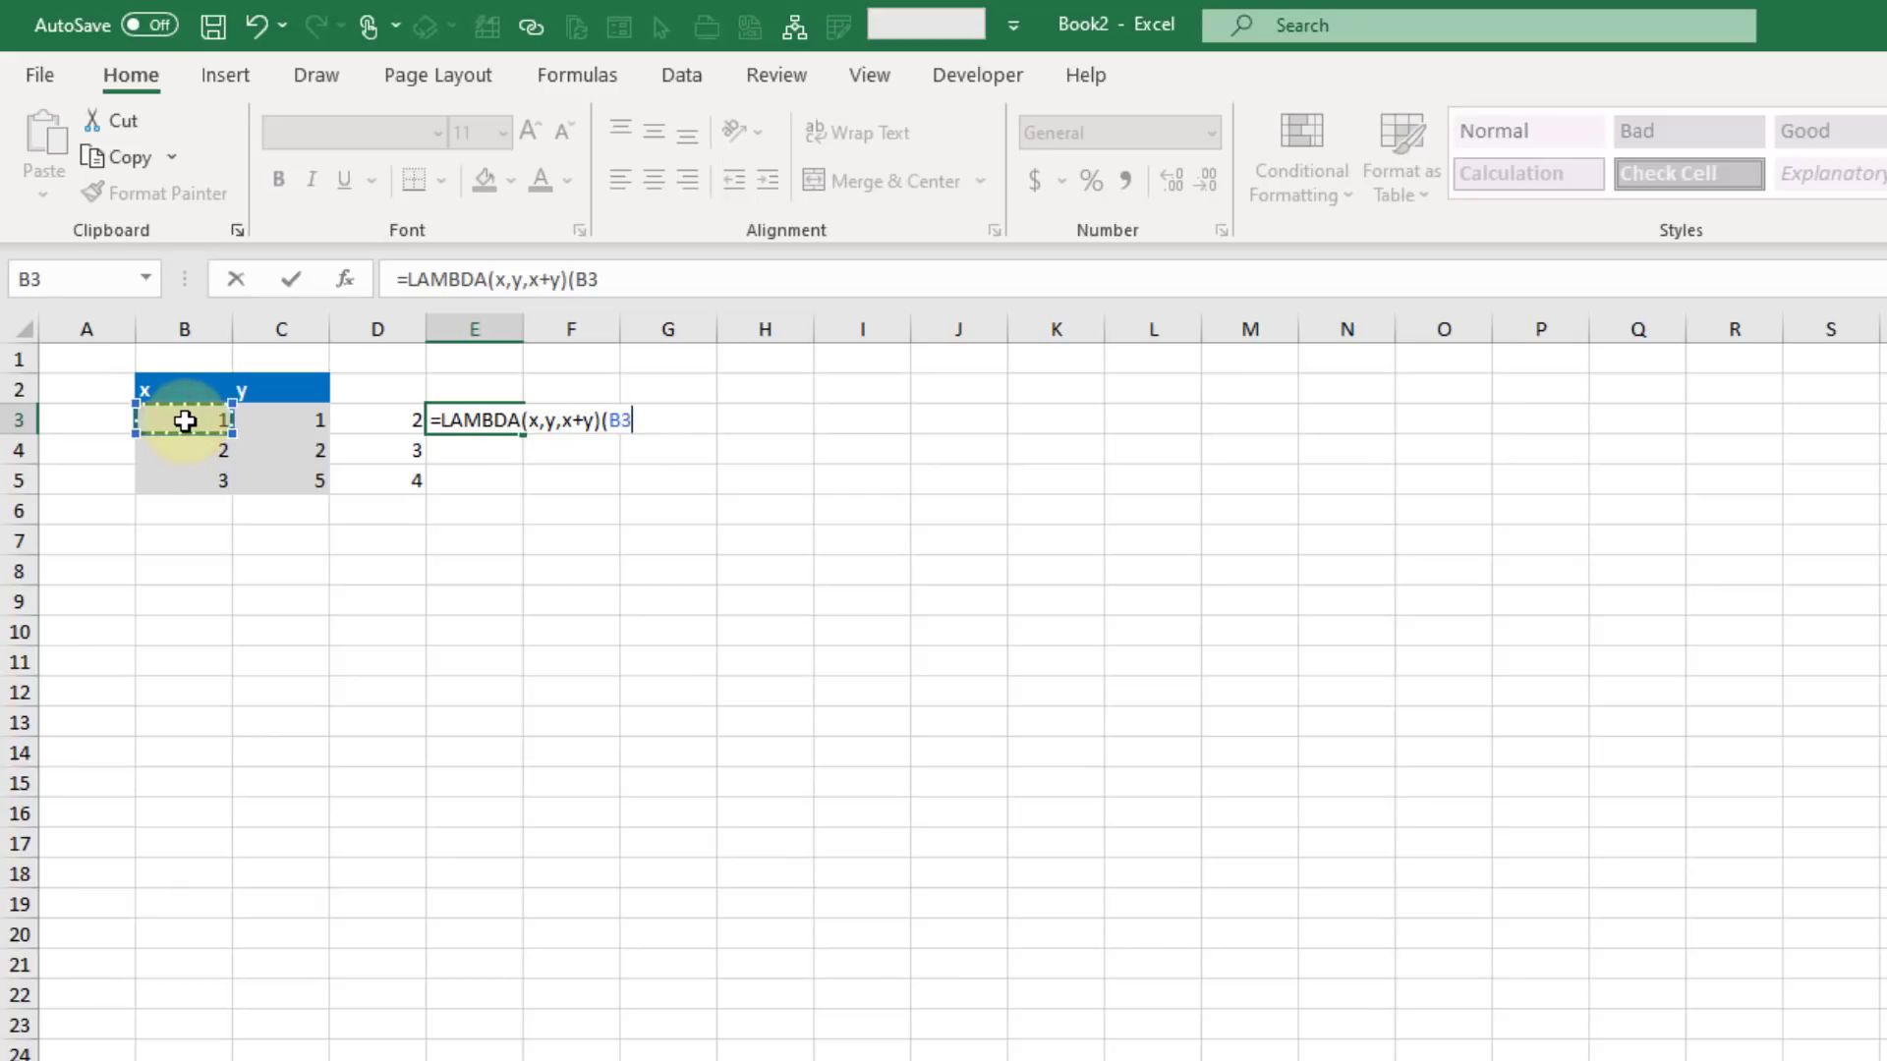
pyautogui.write(',')
pyautogui.click(283, 421)
pyautogui.write(',')
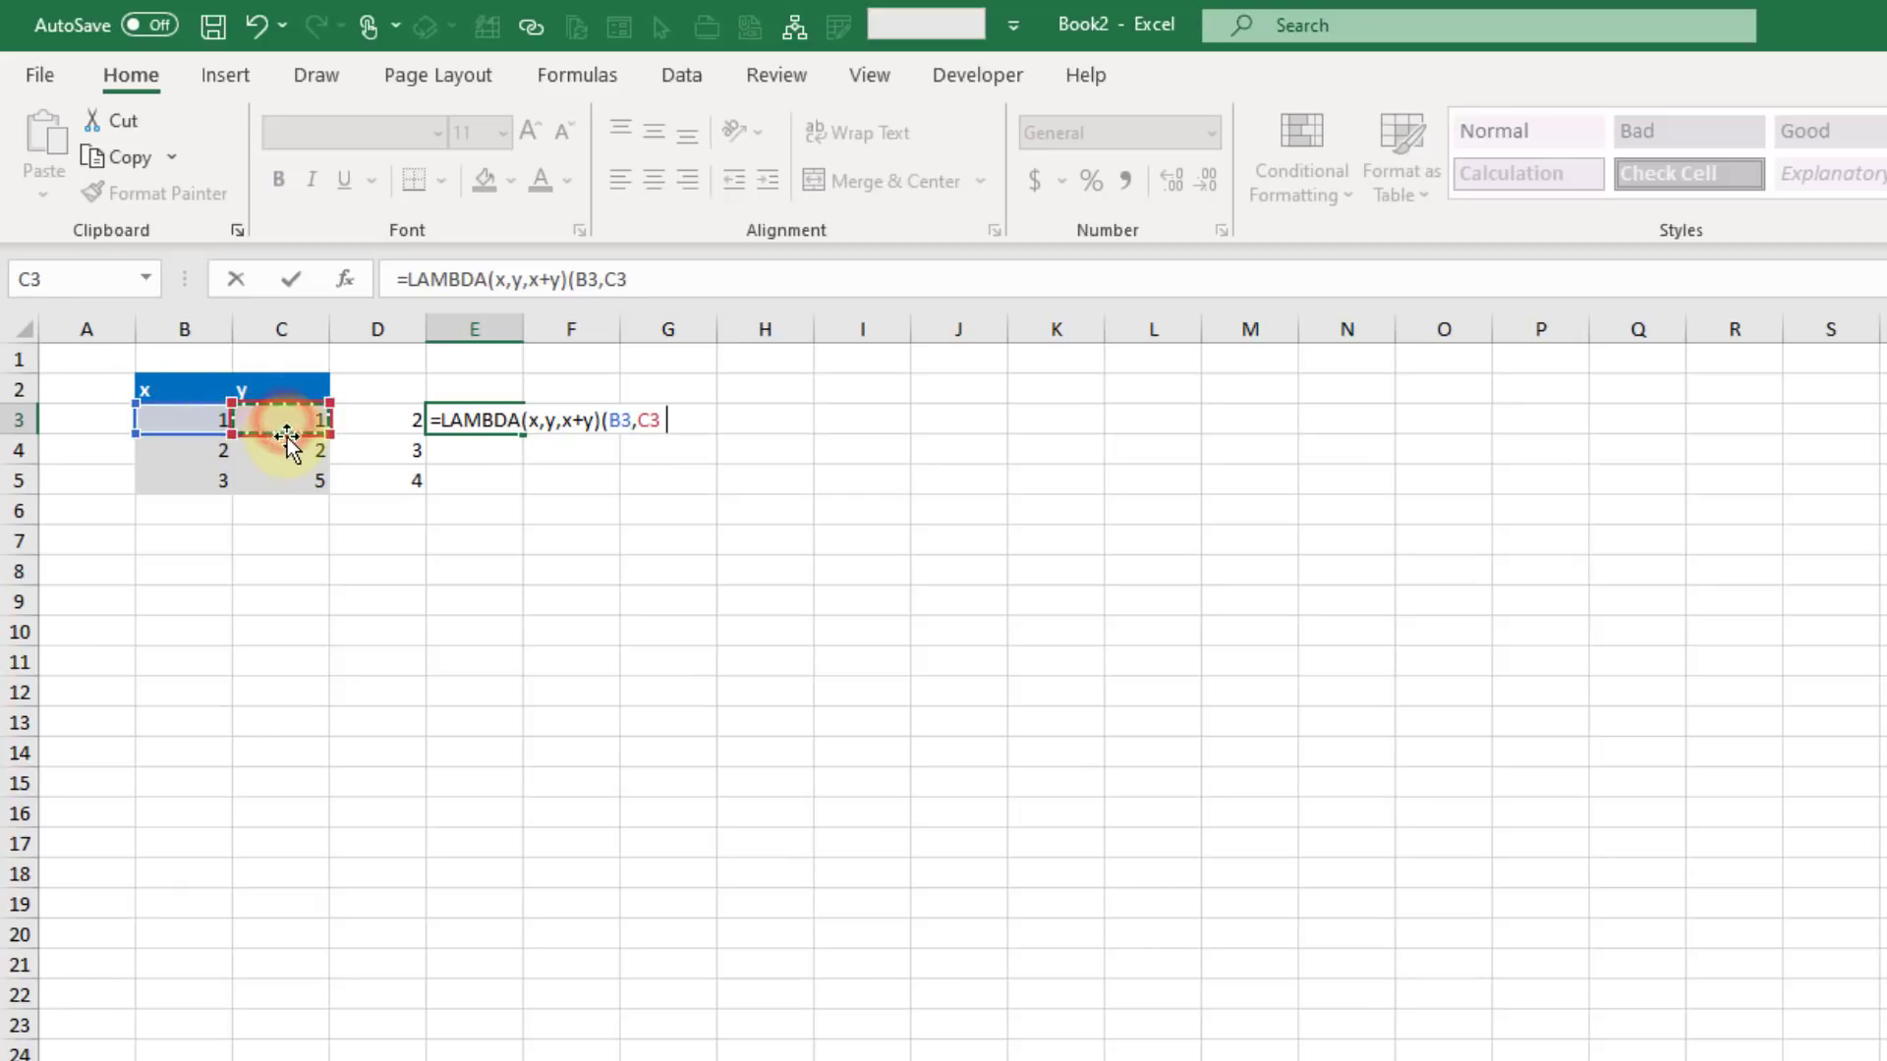
pyautogui.press('BackSpace')
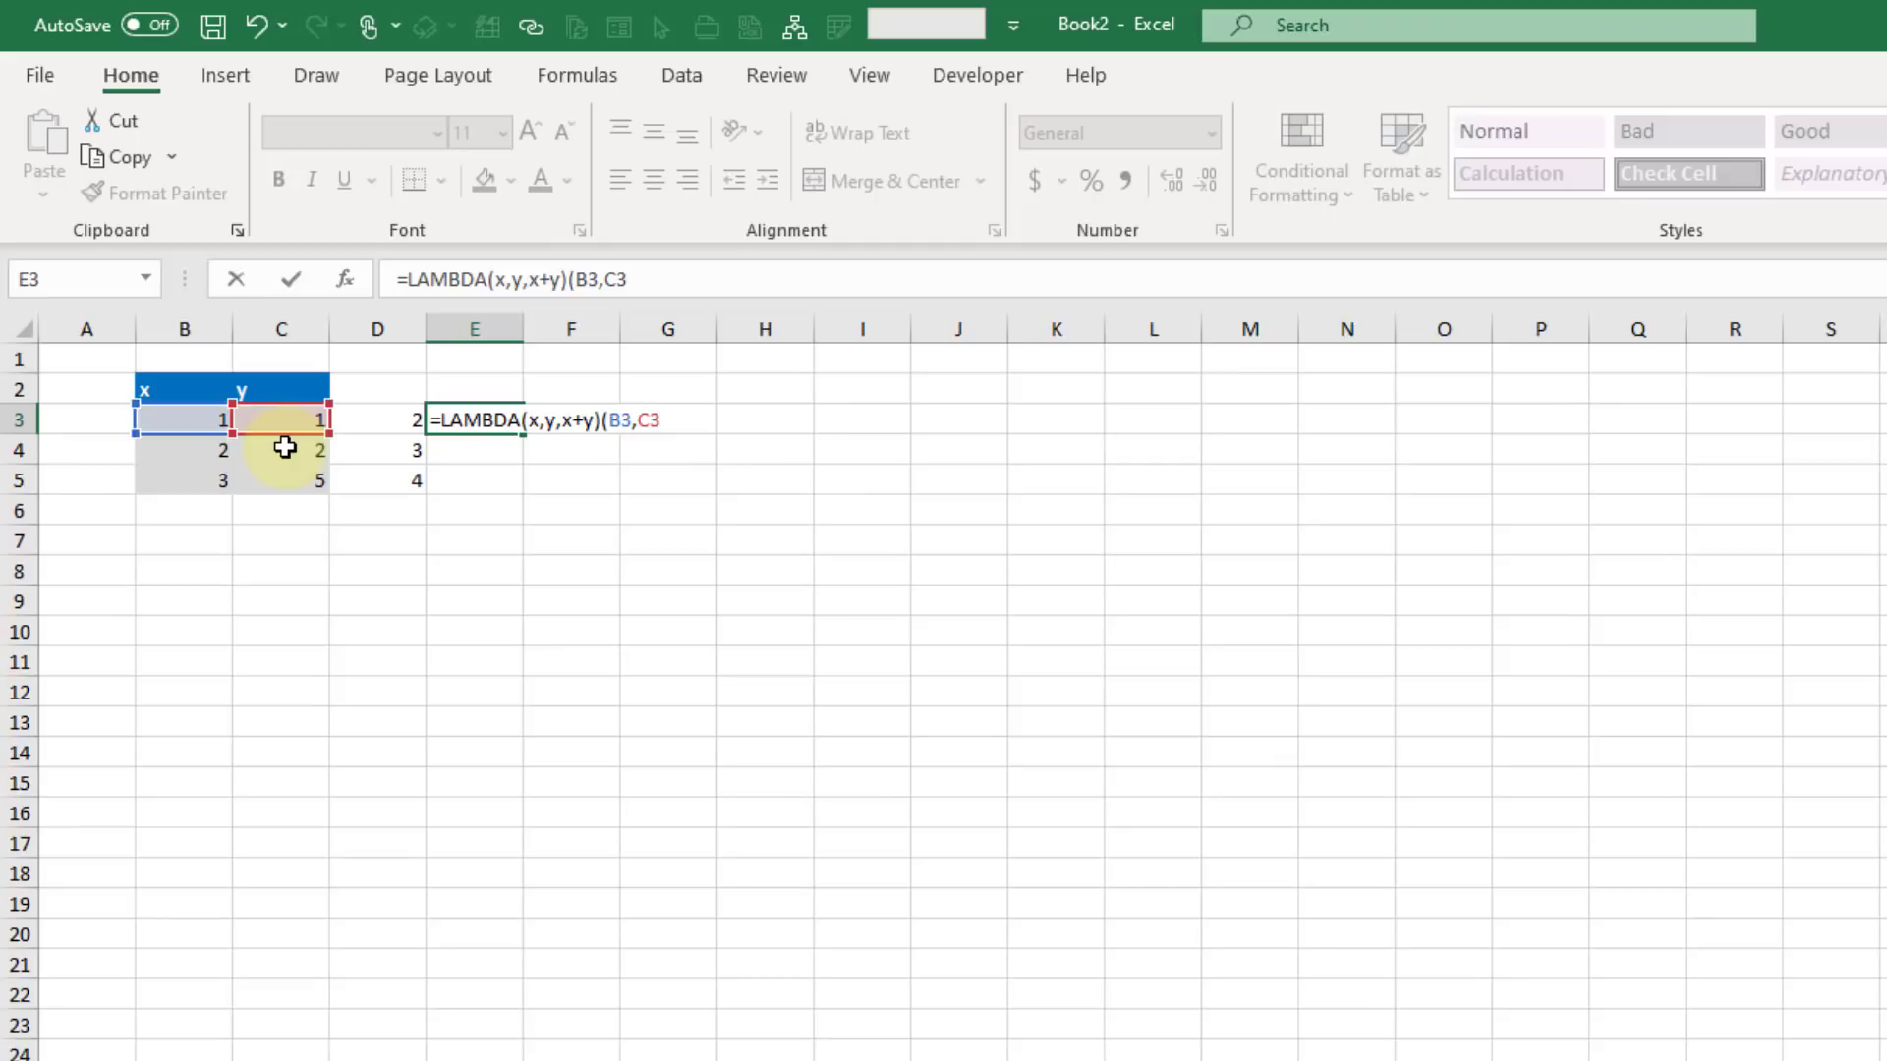
pyautogui.write(')')
pyautogui.press('Return')
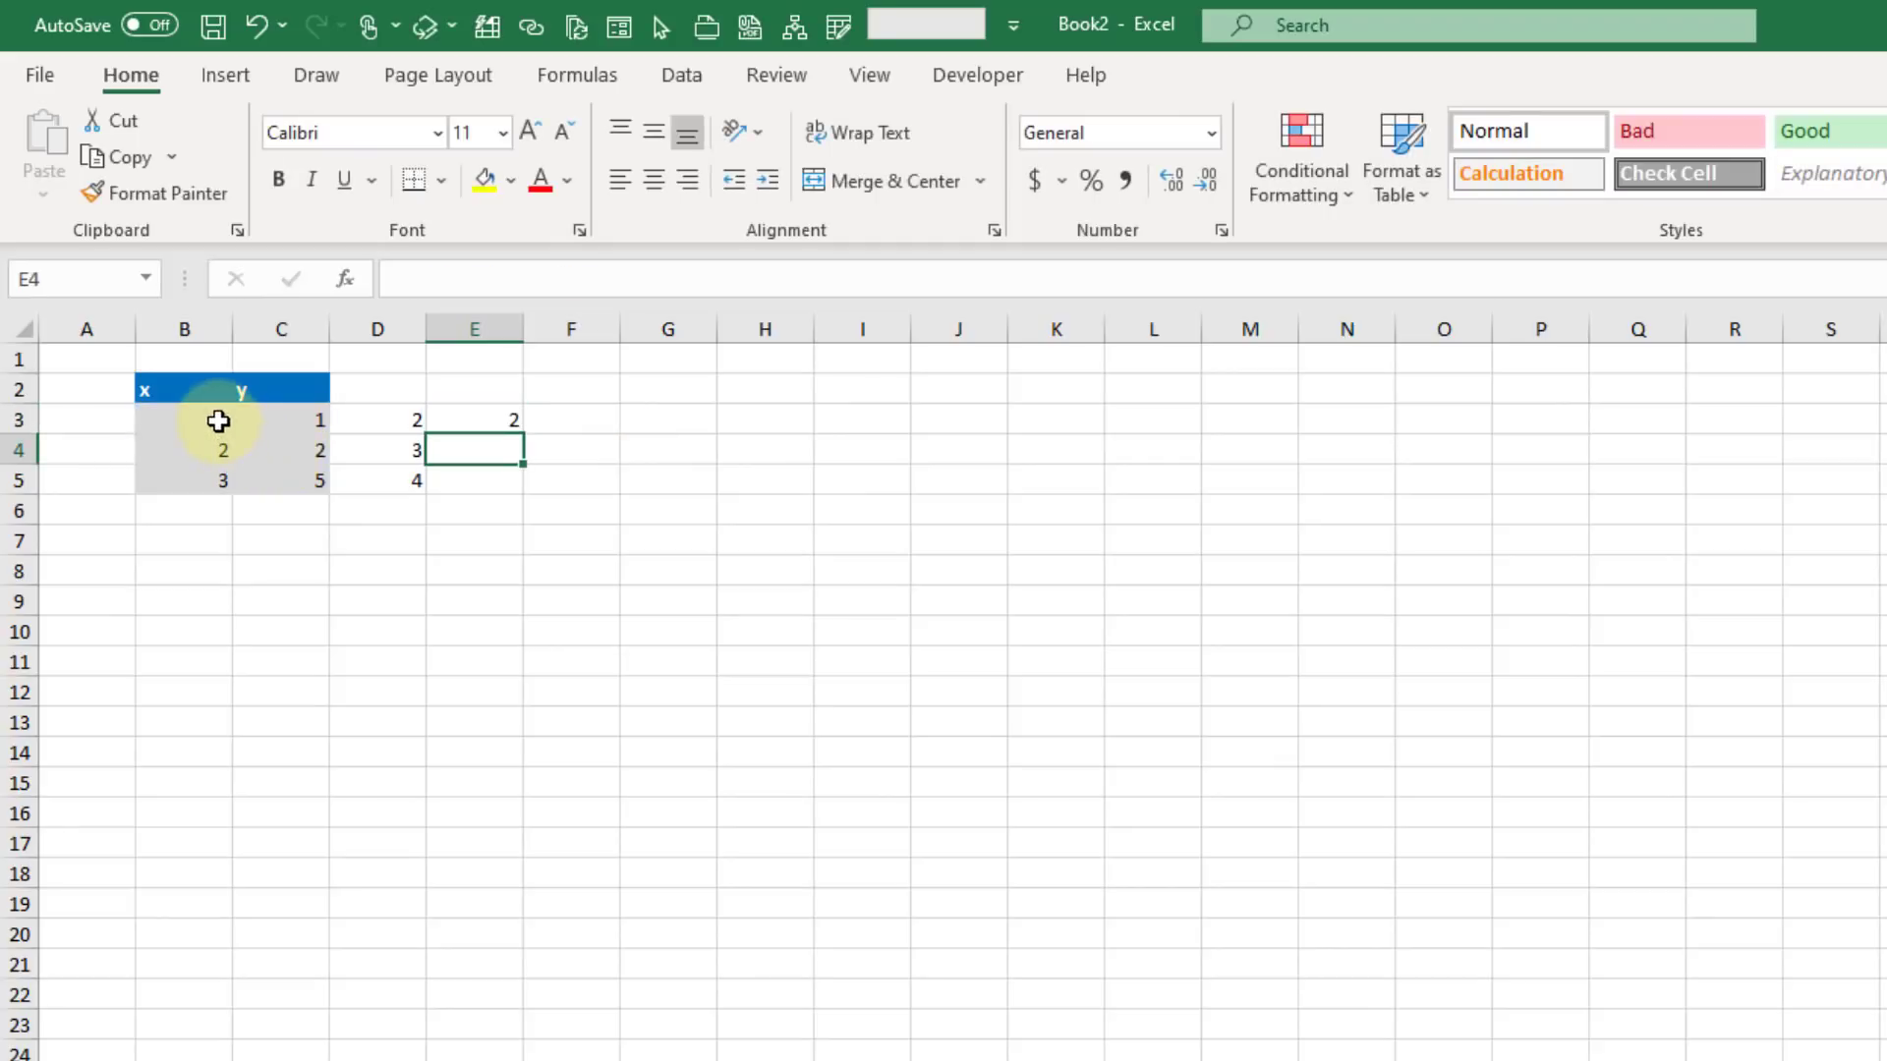
# Fill E3 down to E5 and check each row's B and C inputs, giving 4 and 8
pyautogui.click(224, 421)
pyautogui.moveTo(224, 421); pyautogui.dragTo(285, 421)
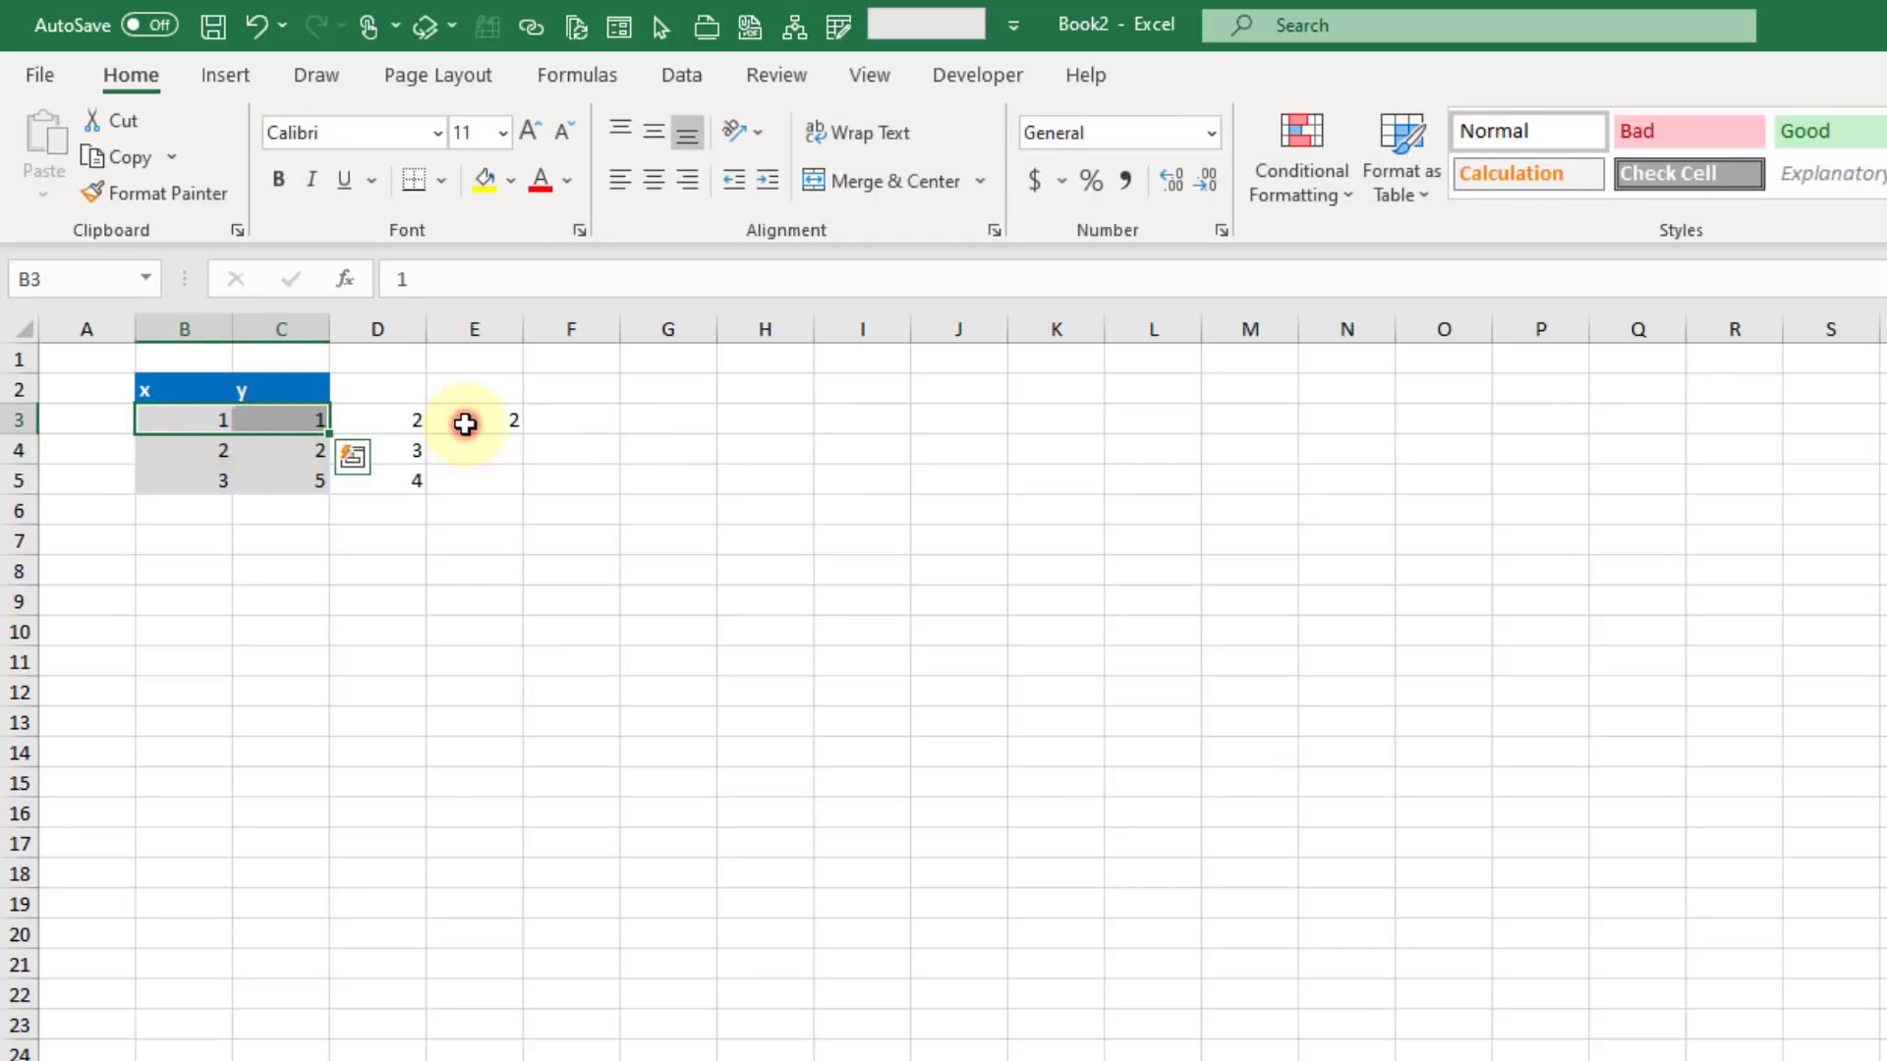
pyautogui.click(464, 420)
pyautogui.moveTo(512, 435)
pyautogui.mouseDown()
pyautogui.moveTo(514, 485)
pyautogui.moveTo(507, 469)
pyautogui.mouseUp()
pyautogui.click(218, 450)
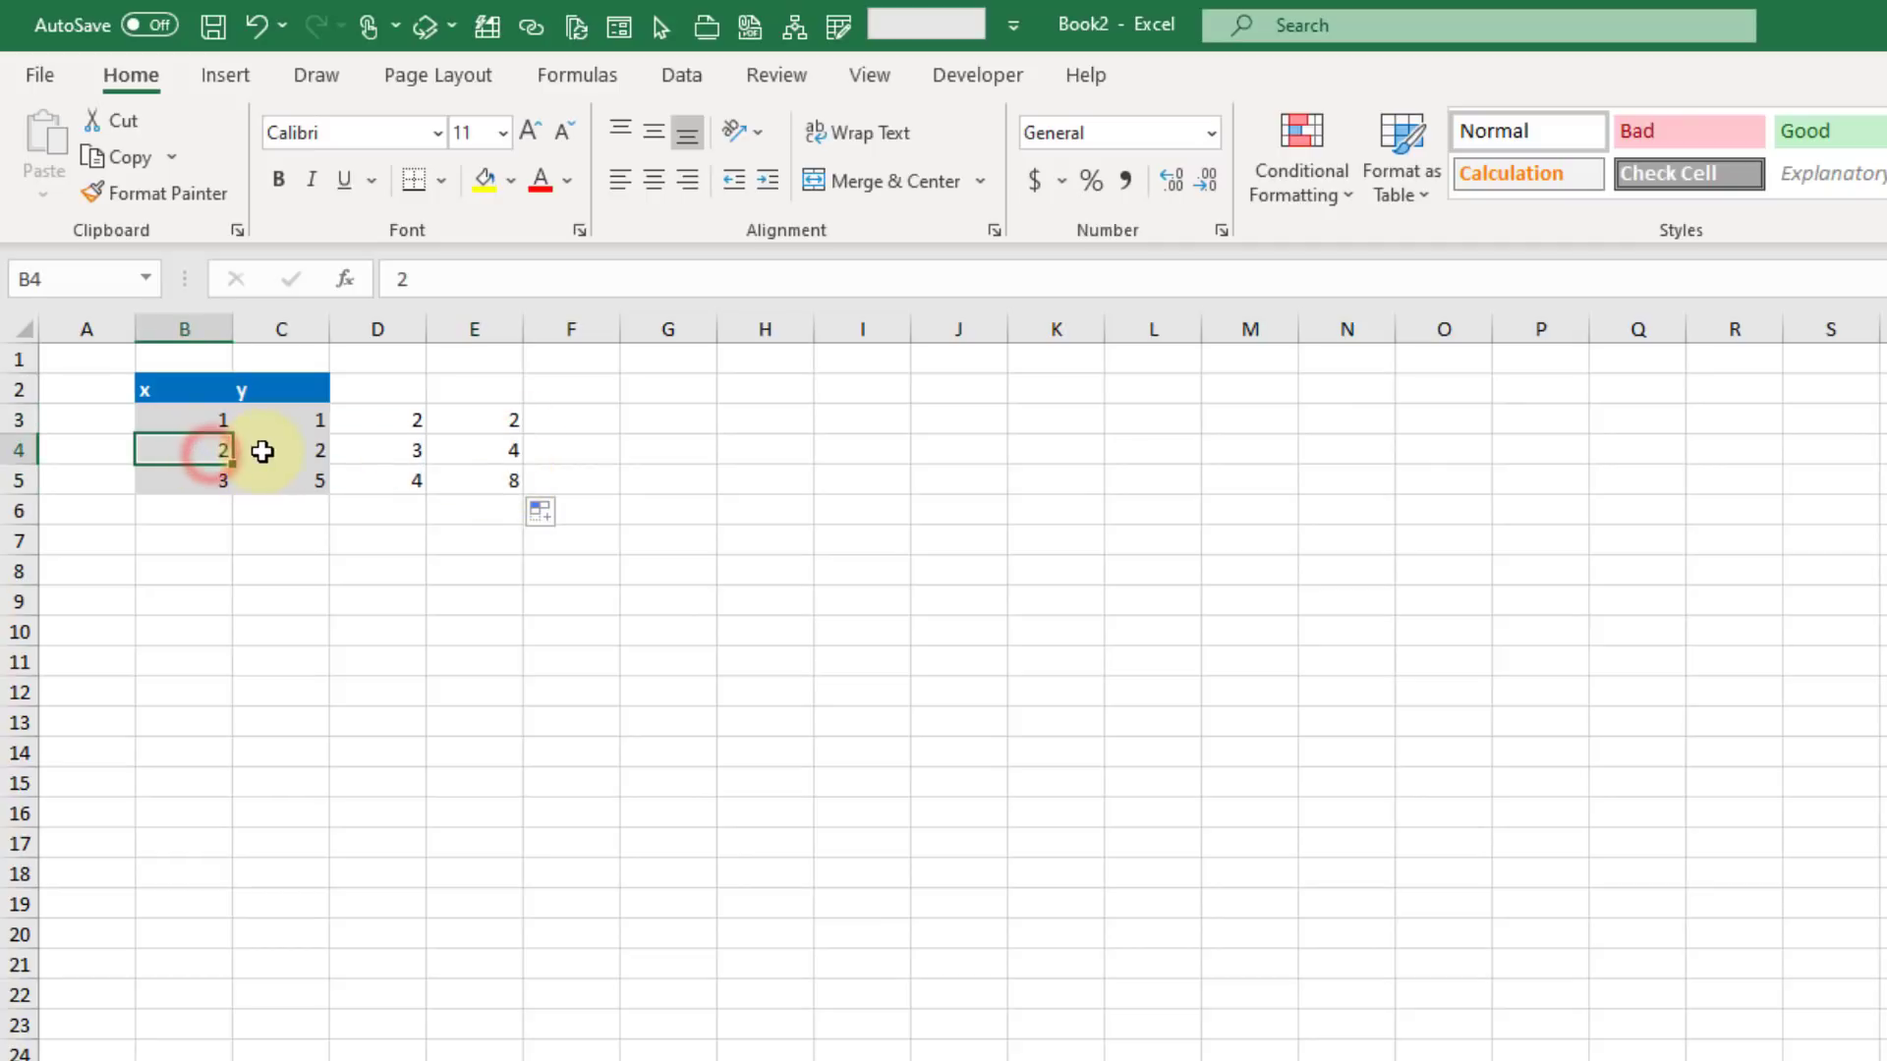
pyautogui.moveTo(216, 450); pyautogui.dragTo(279, 451)
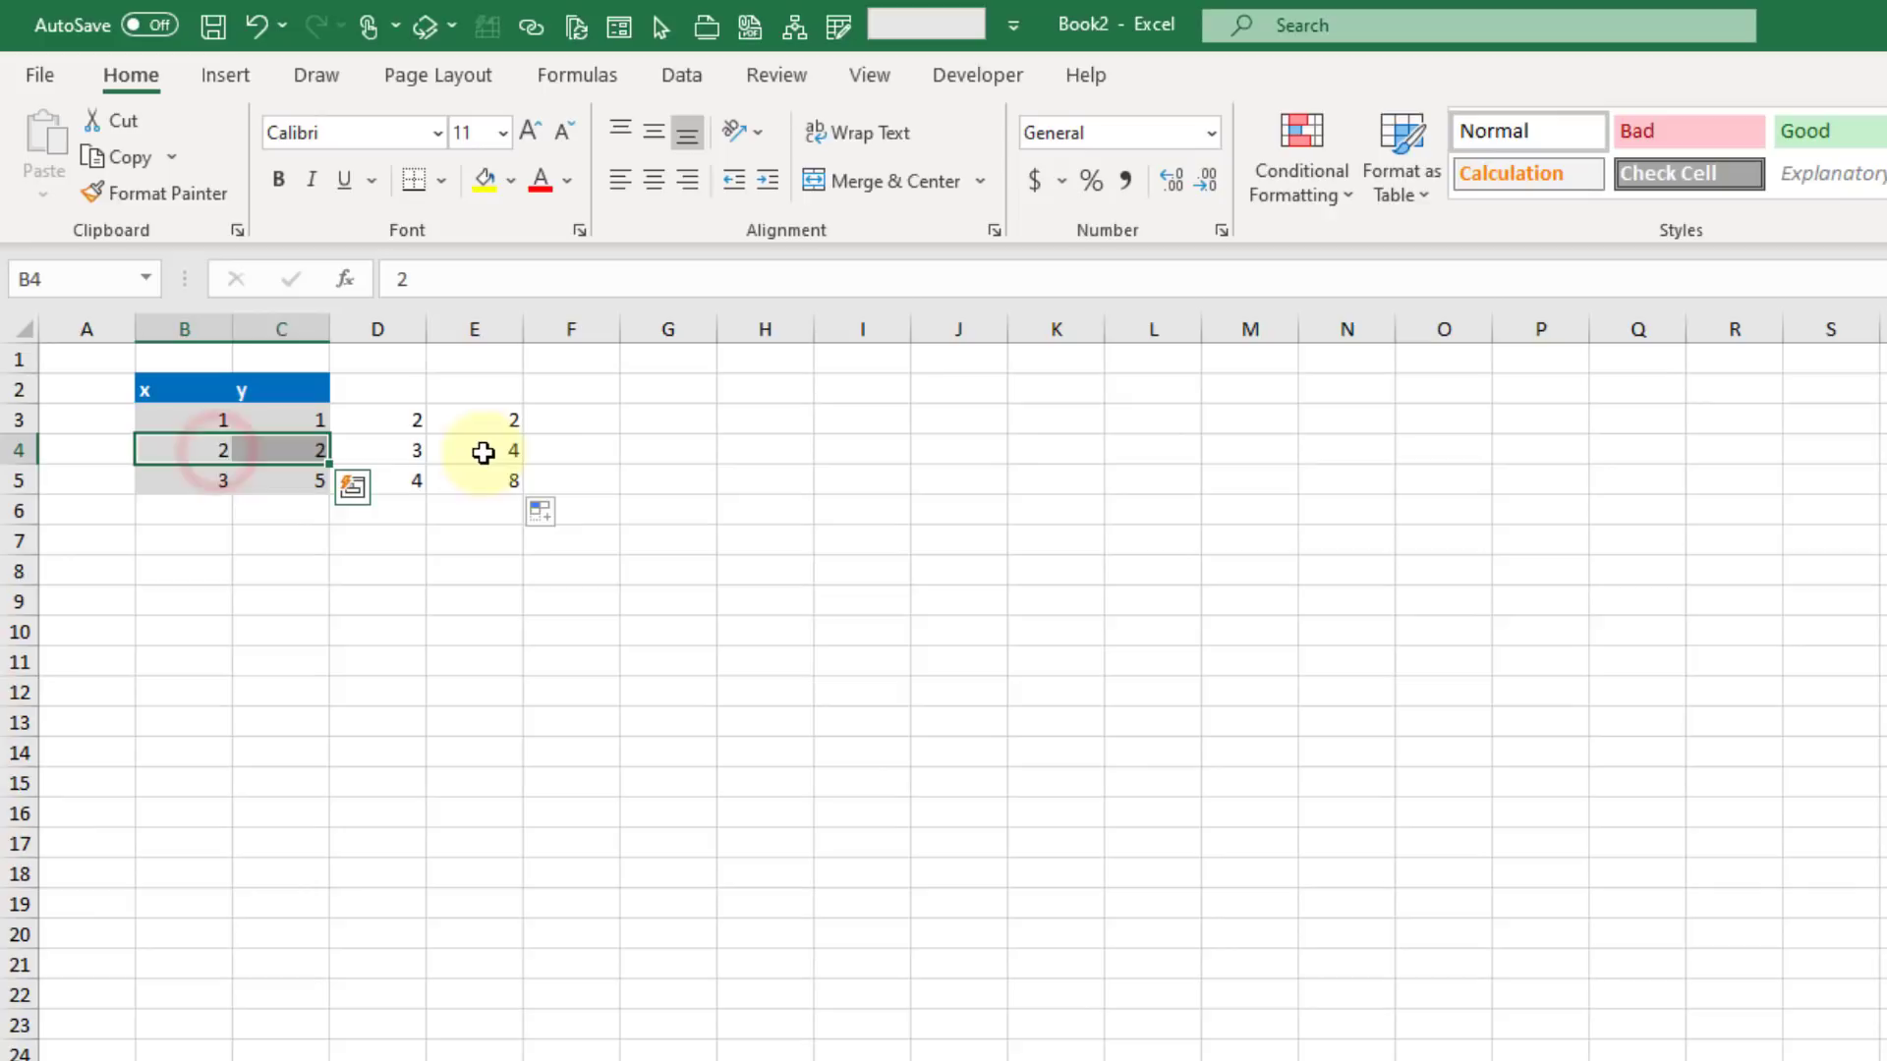
pyautogui.click(485, 451)
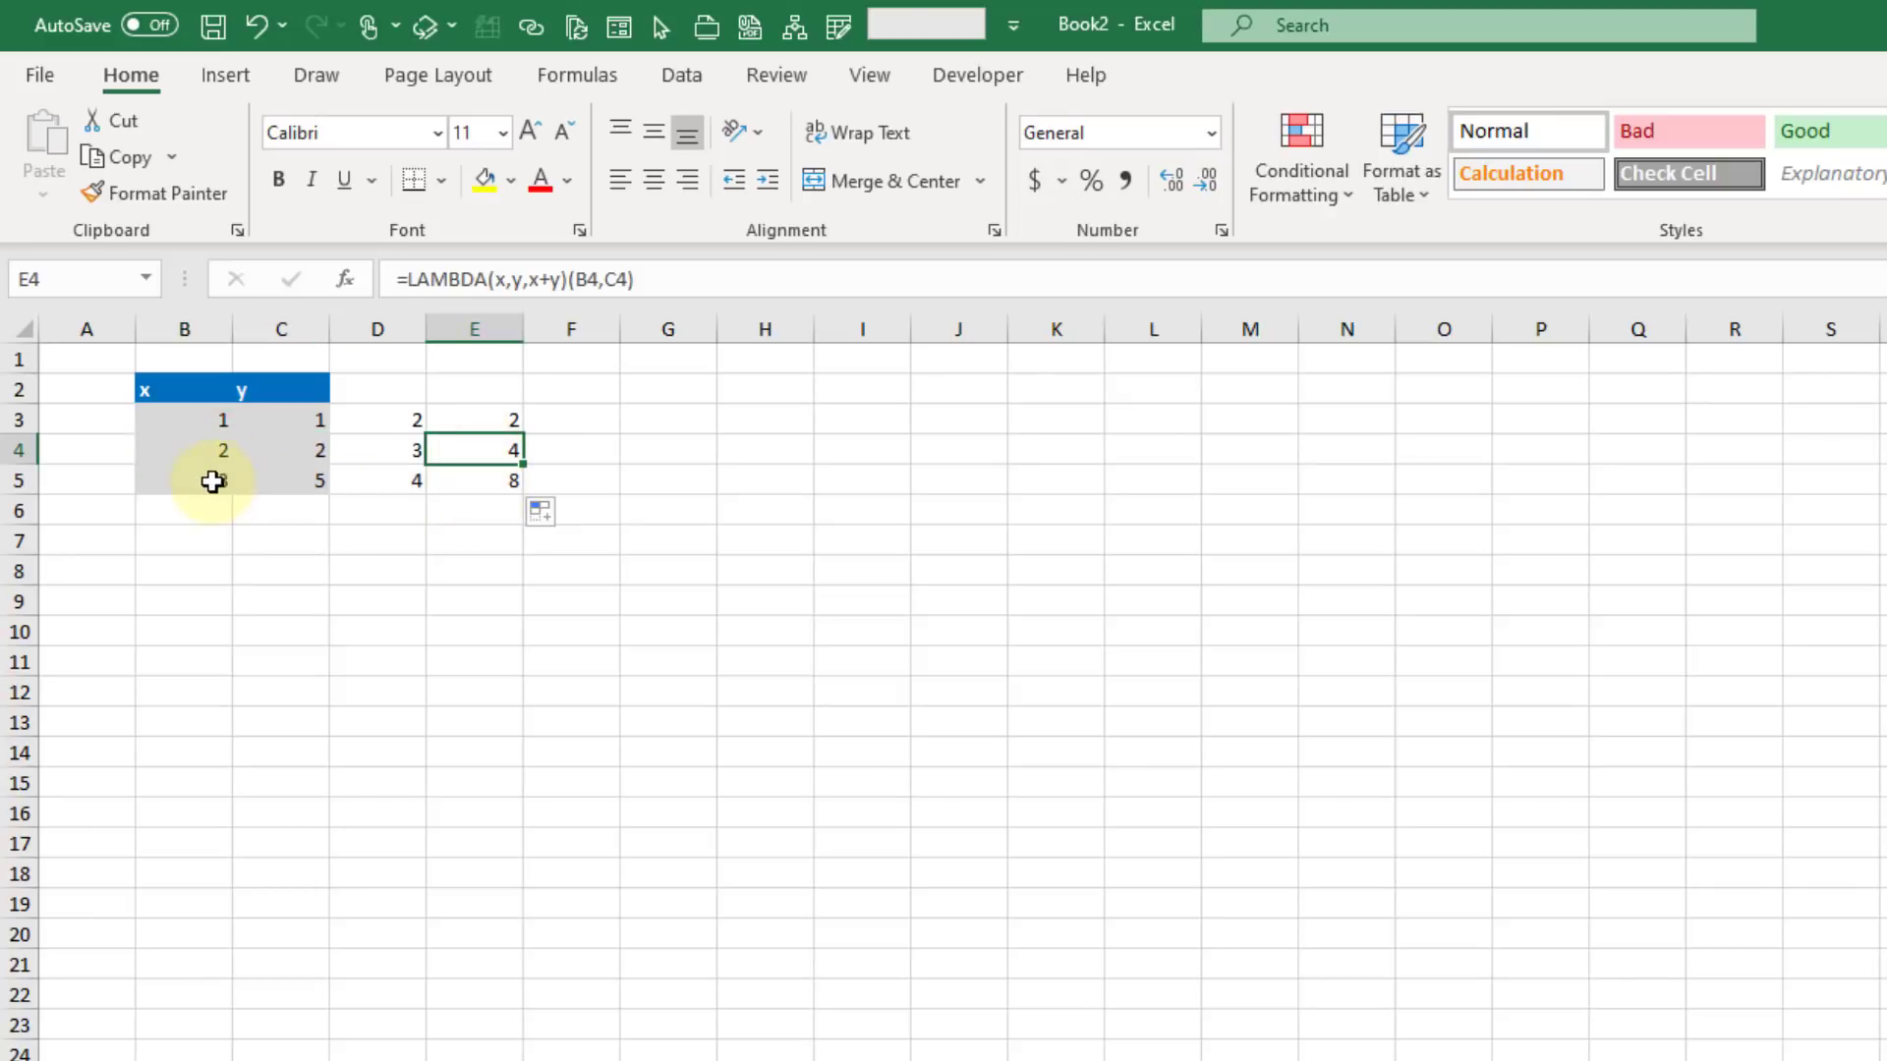
pyautogui.click(213, 481)
pyautogui.moveTo(263, 481); pyautogui.dragTo(302, 483)
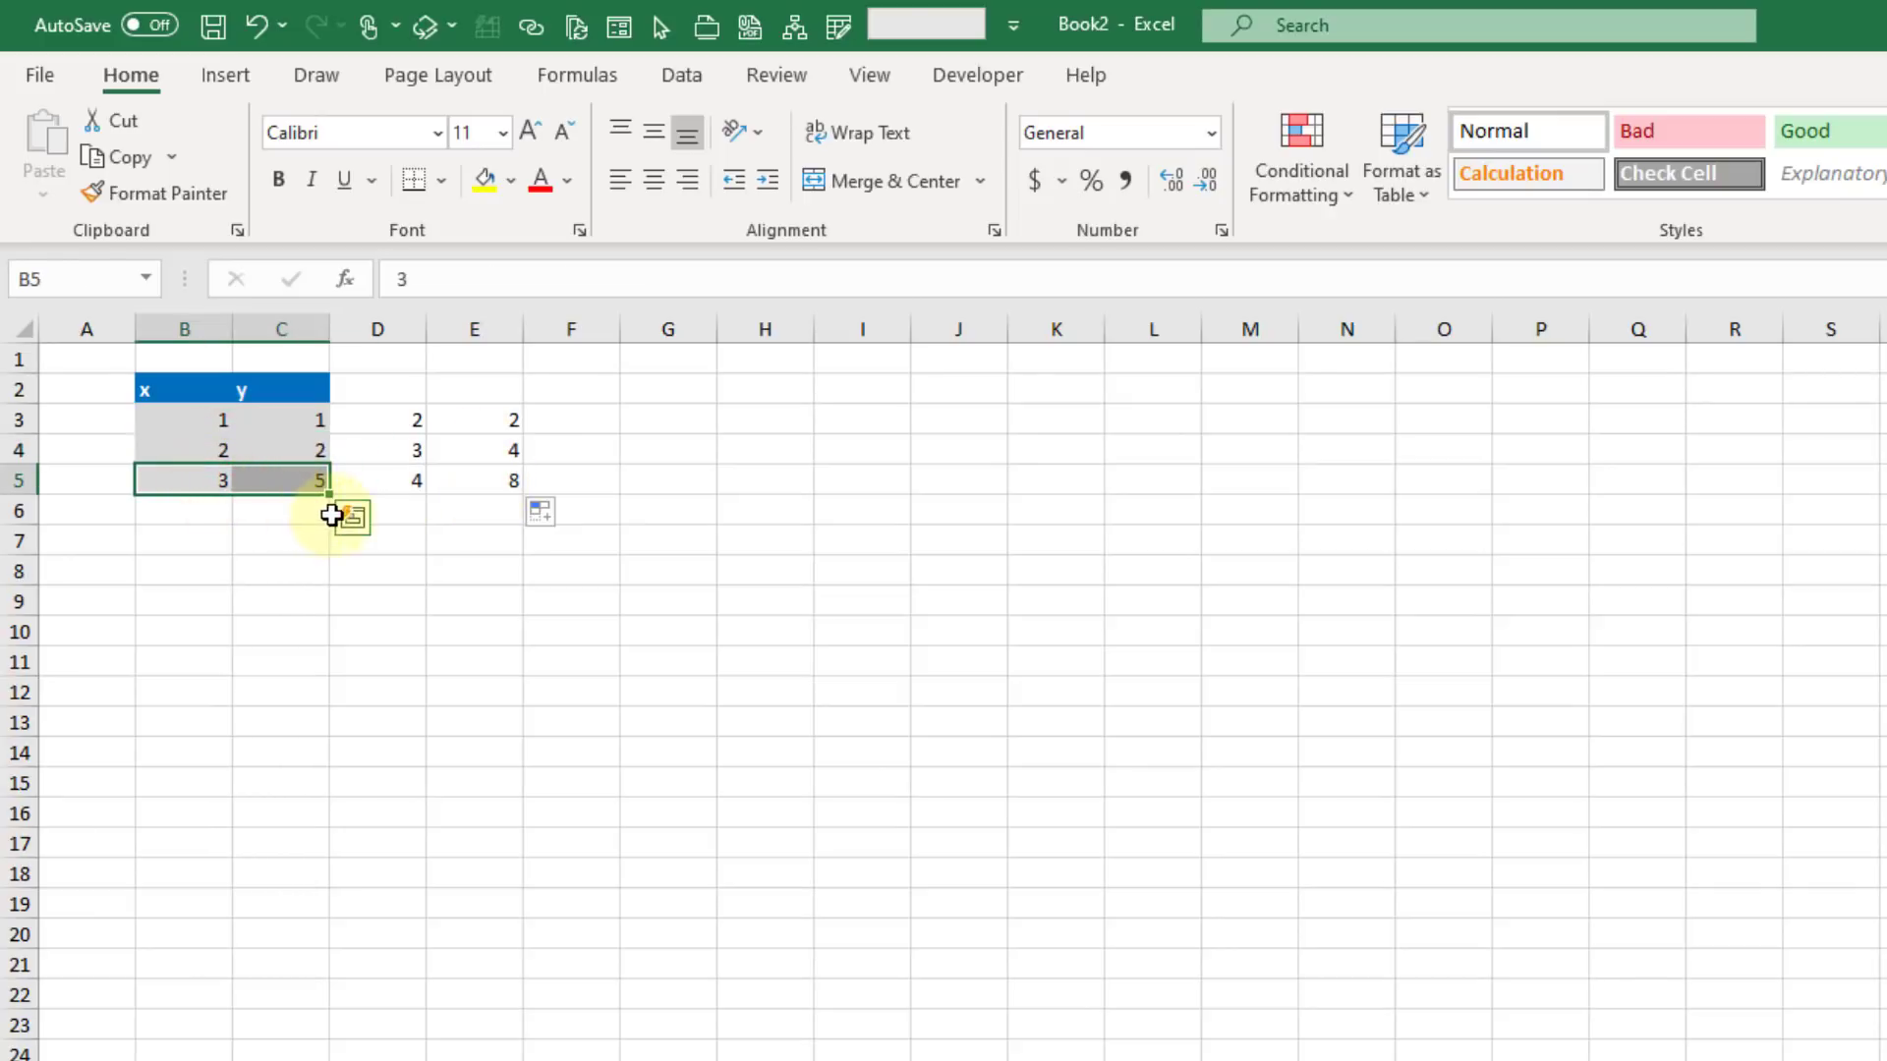
pyautogui.click(479, 482)
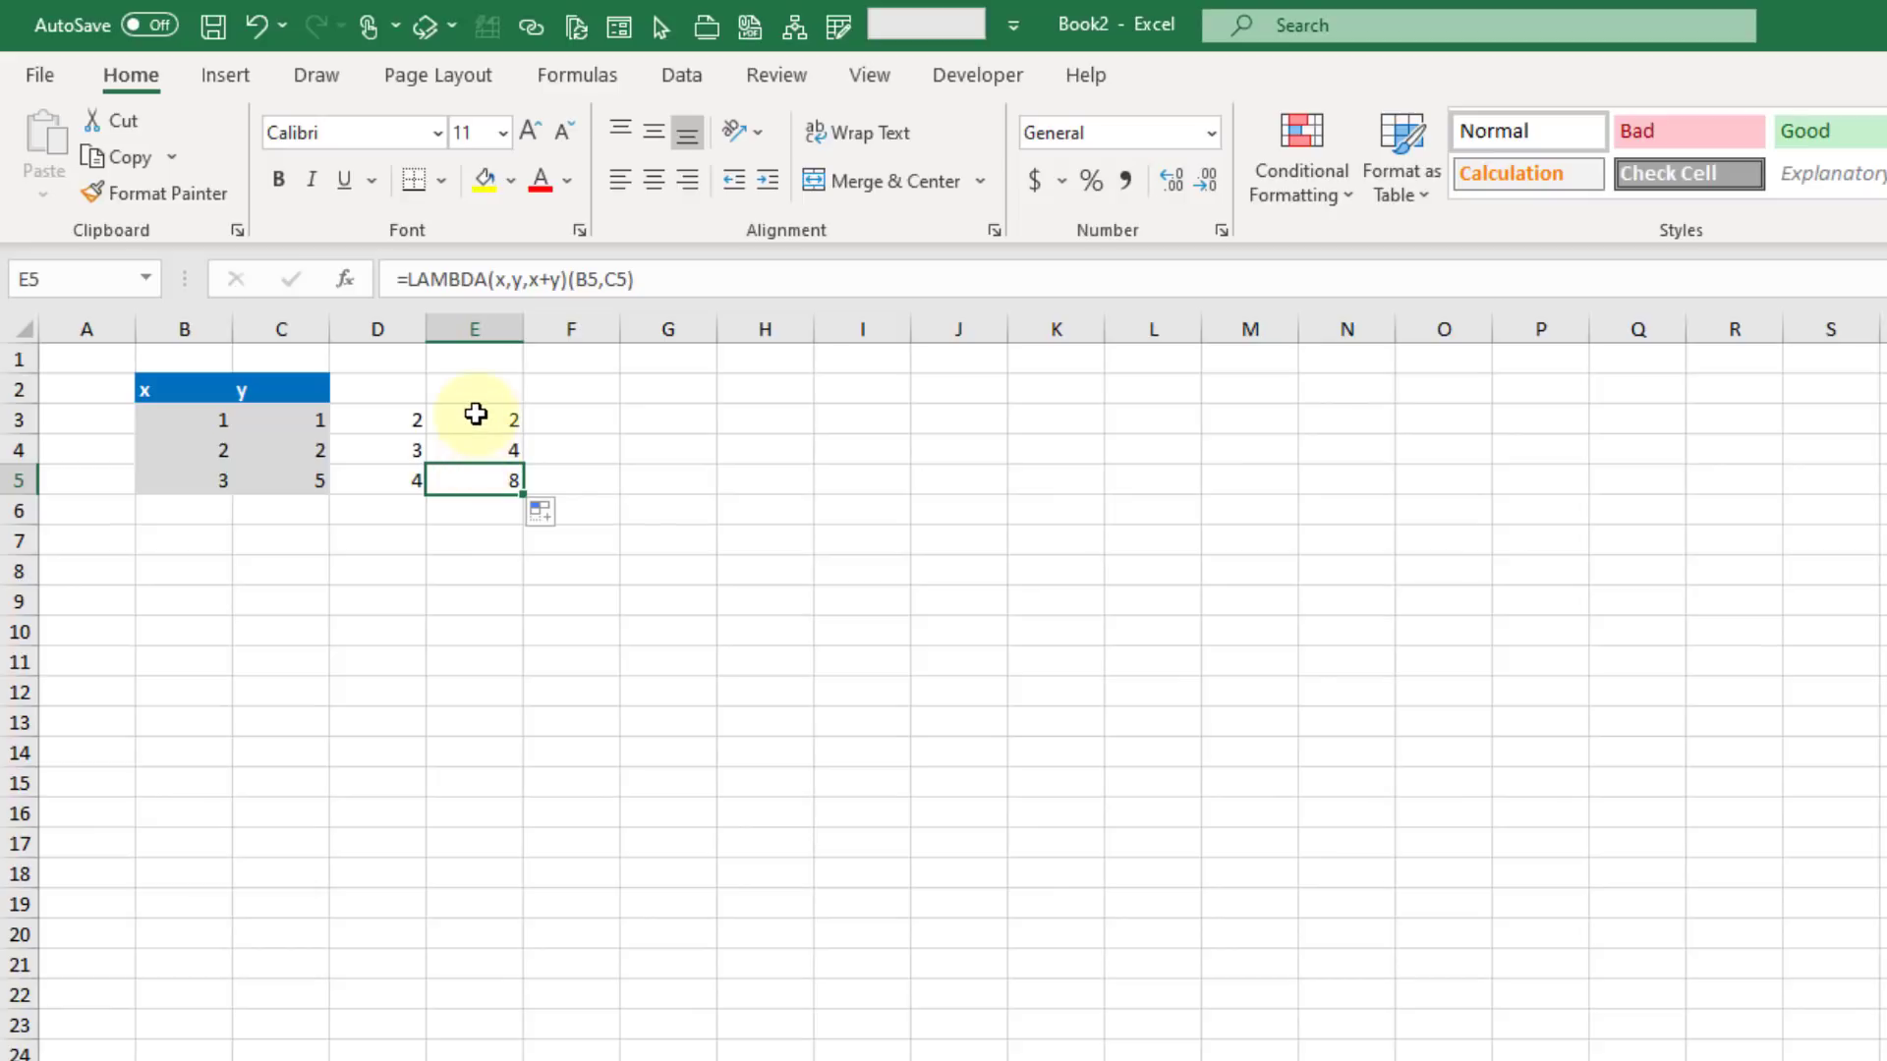
# Copy the LAMBDA(x,x+1) text from D3's formula, leaving the cell unchanged
pyautogui.click(476, 419)
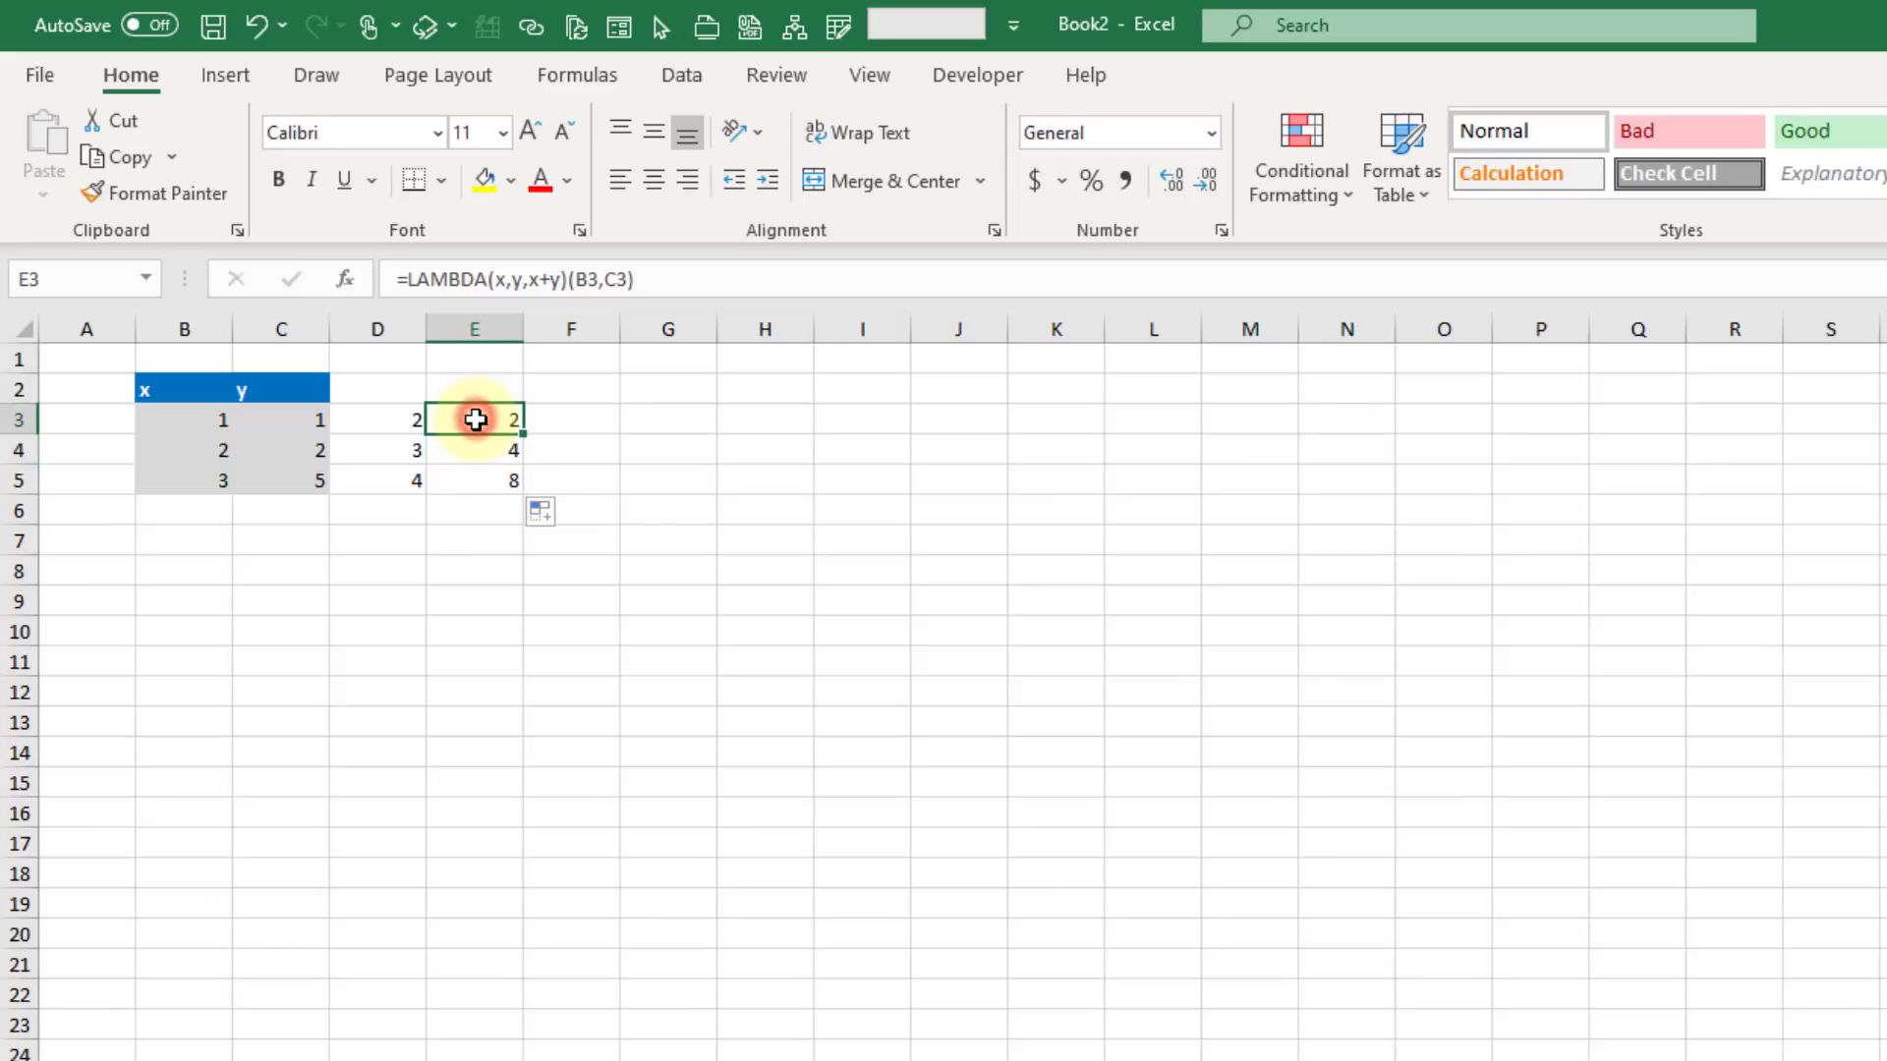
pyautogui.click(386, 419)
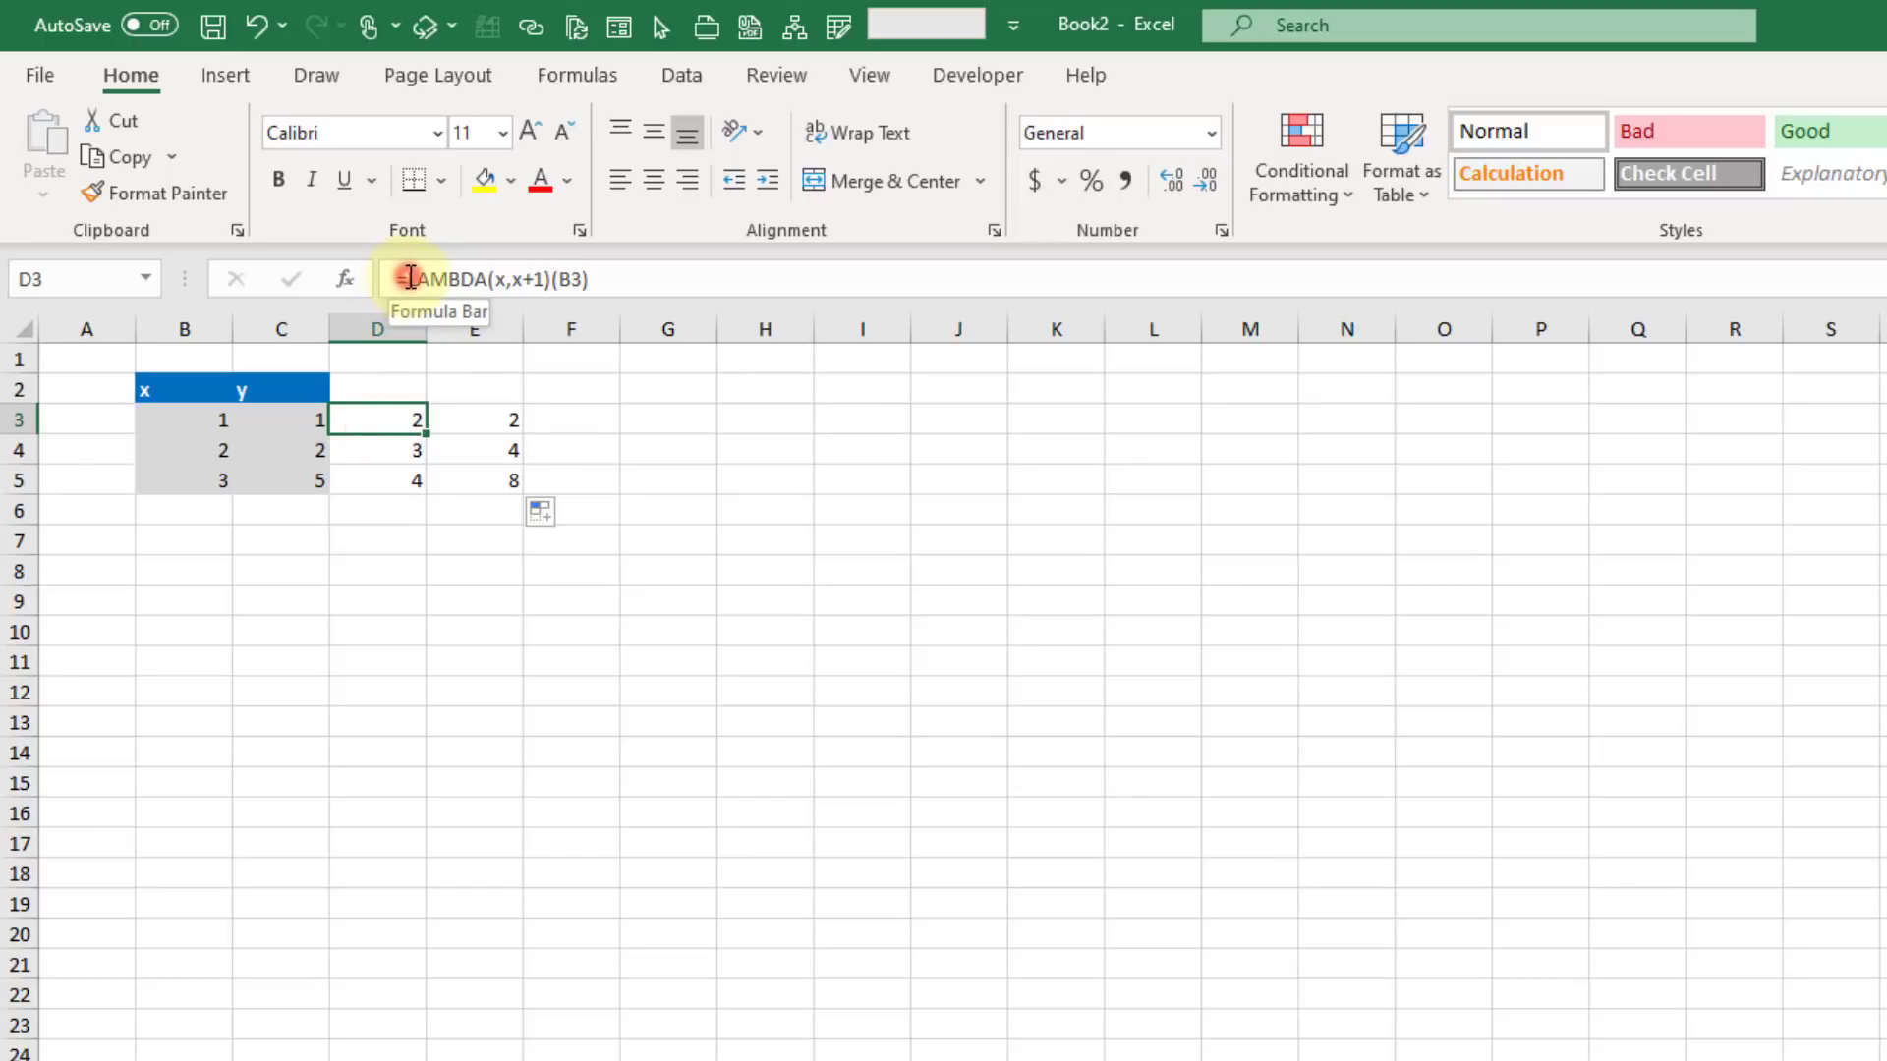
pyautogui.moveTo(406, 280); pyautogui.dragTo(590, 282)
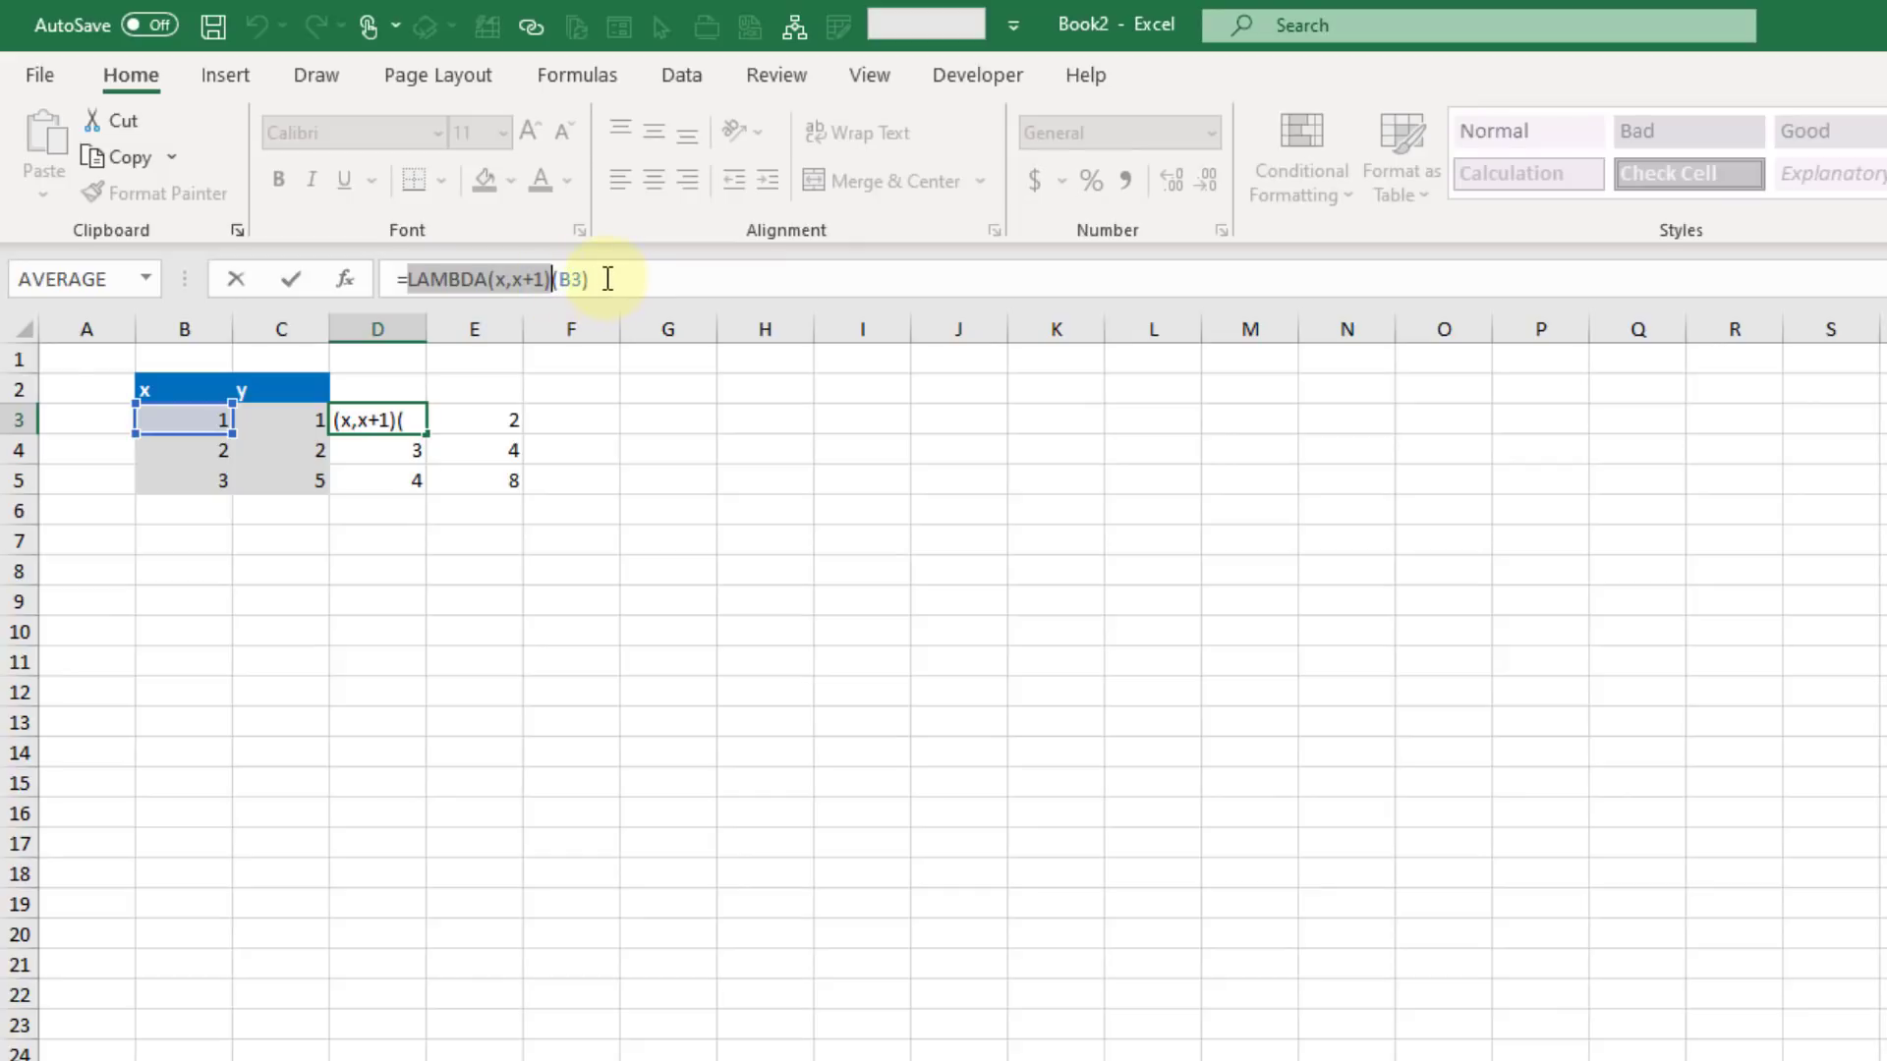
pyautogui.hotkey('ctrl', 'c')
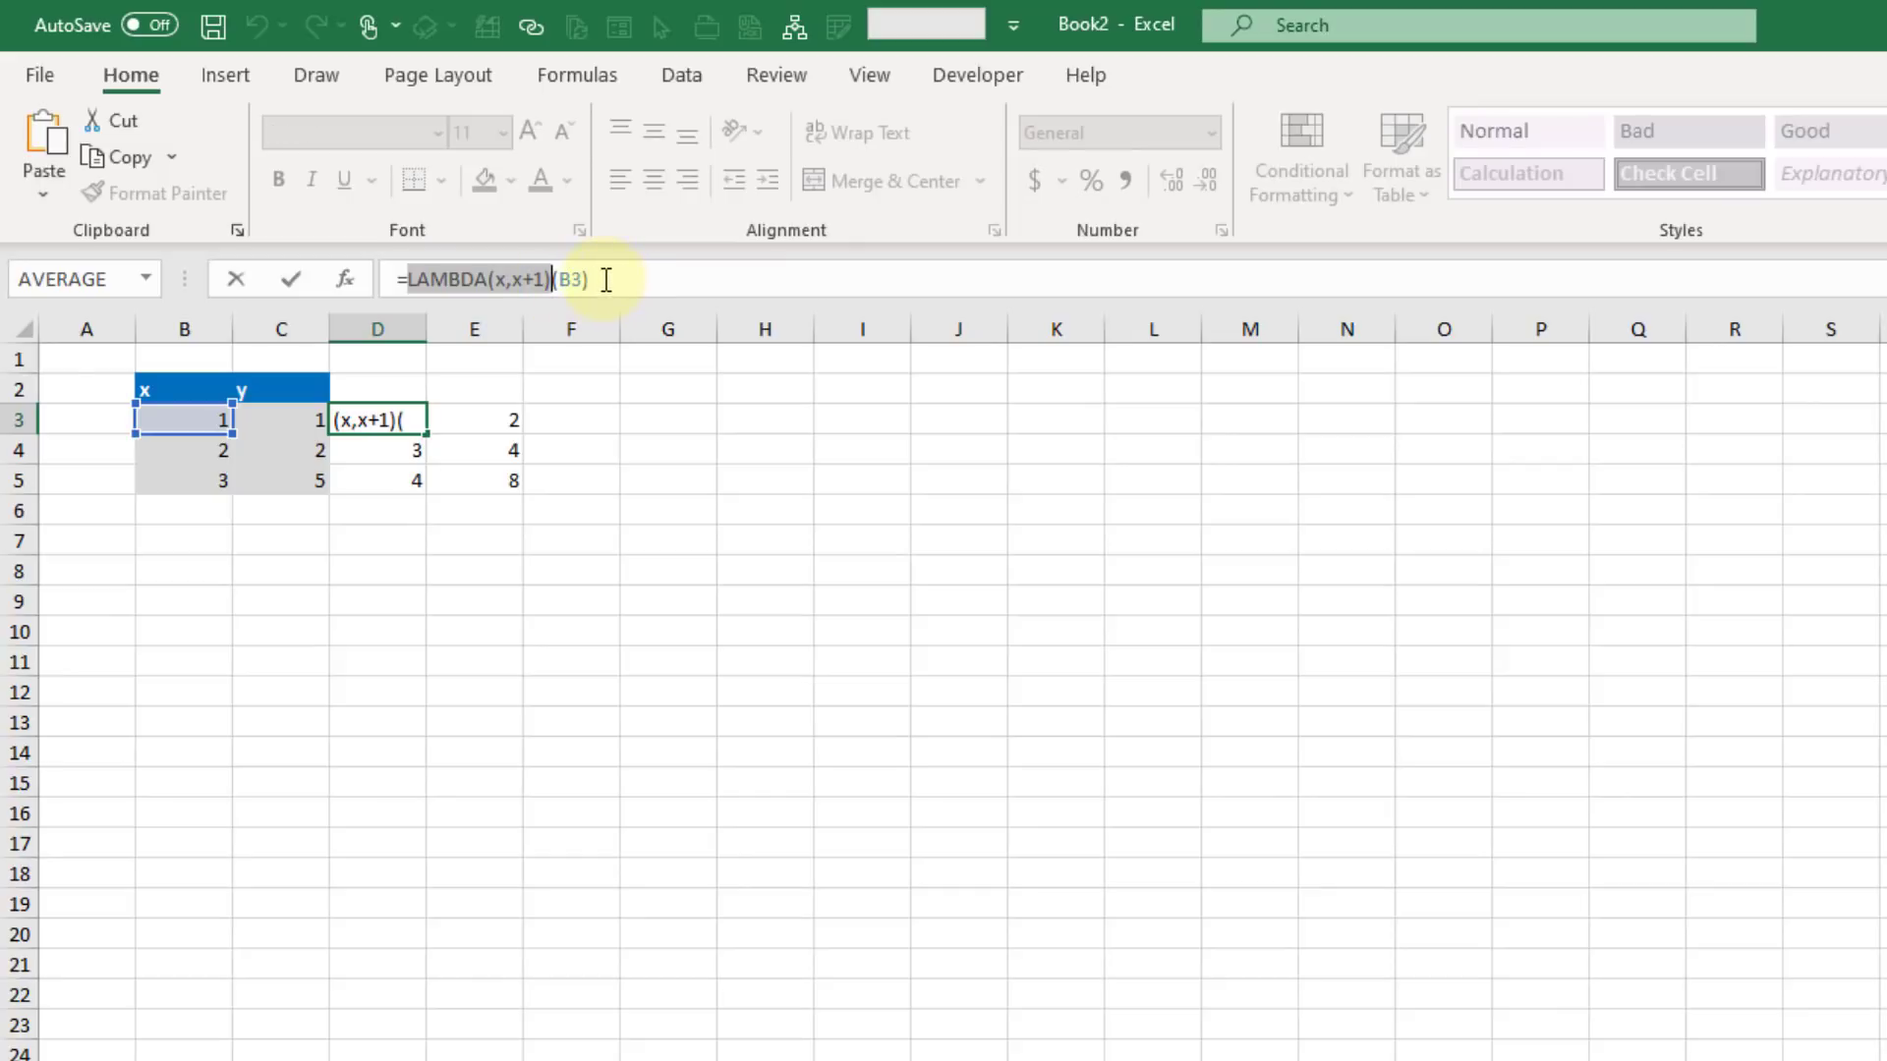
pyautogui.press('Return')
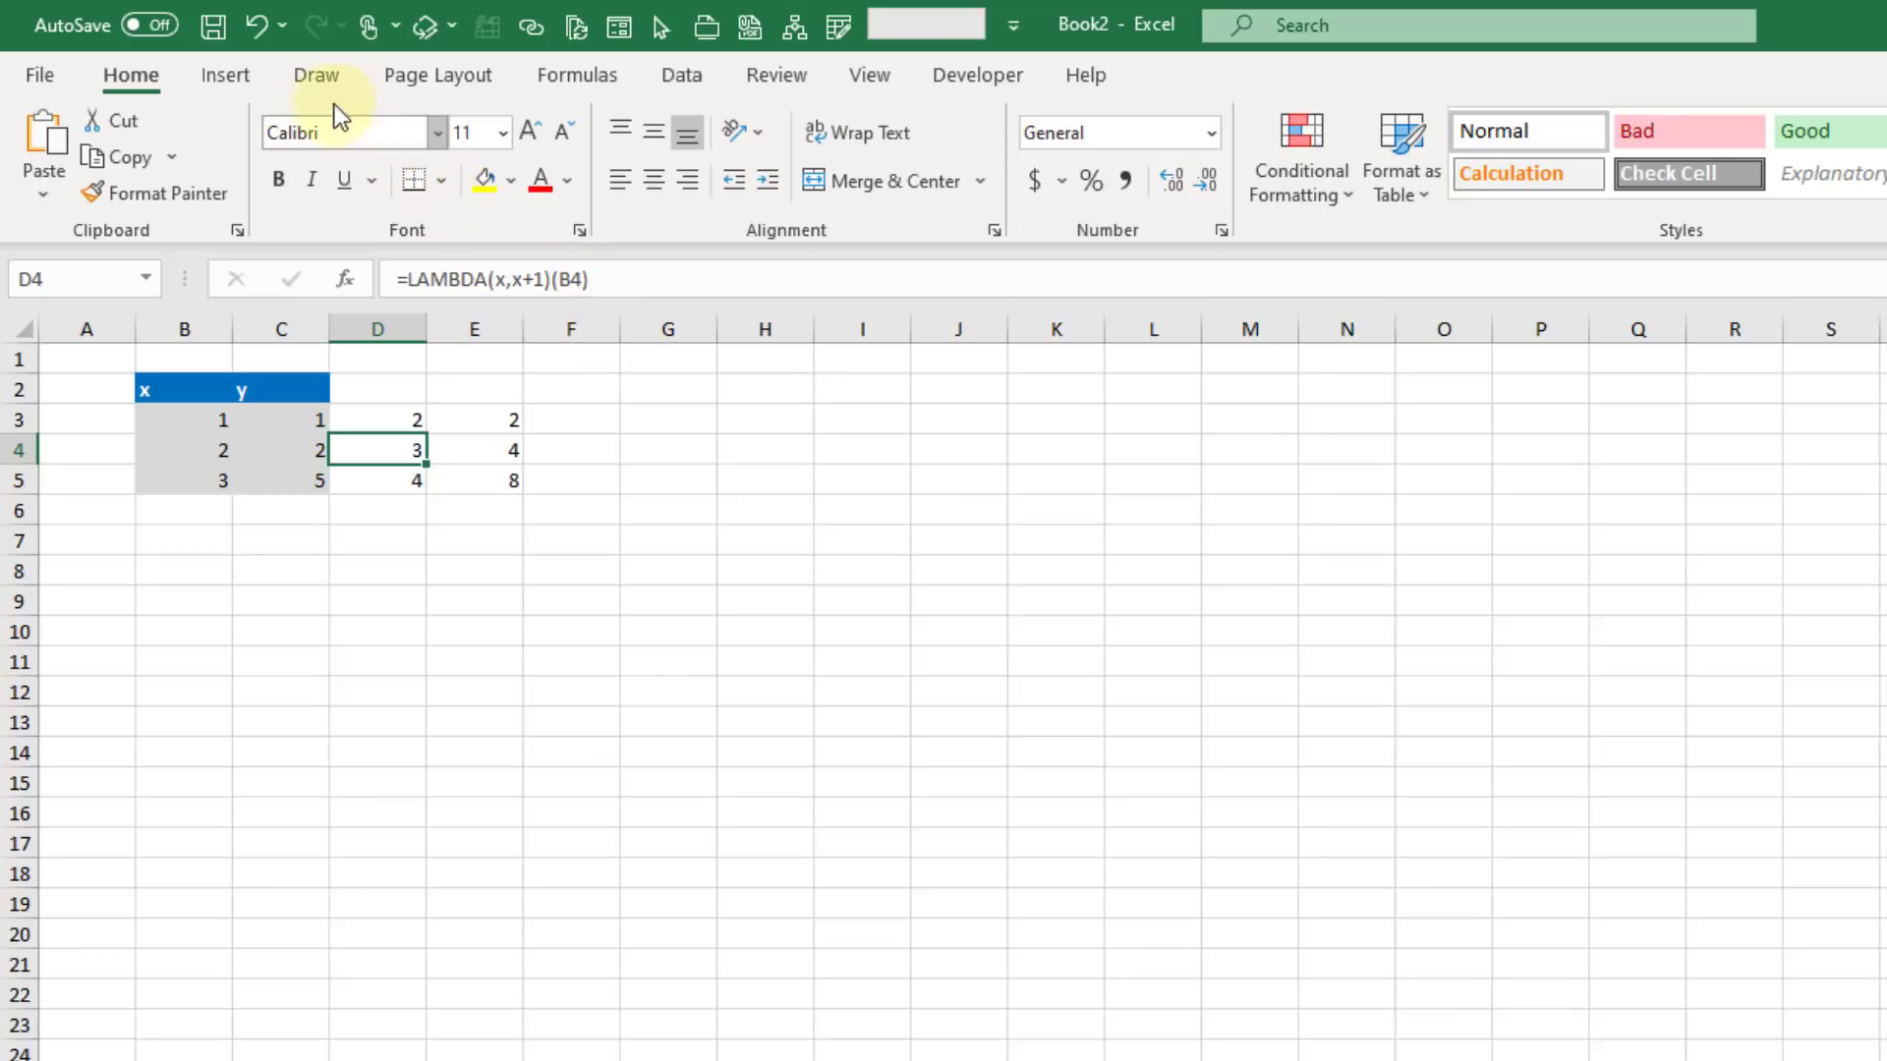
# Create the name ADDONE referring to =LAMBDA(x,x+1), commented 'Adds one to a number'
pyautogui.click(556, 84)
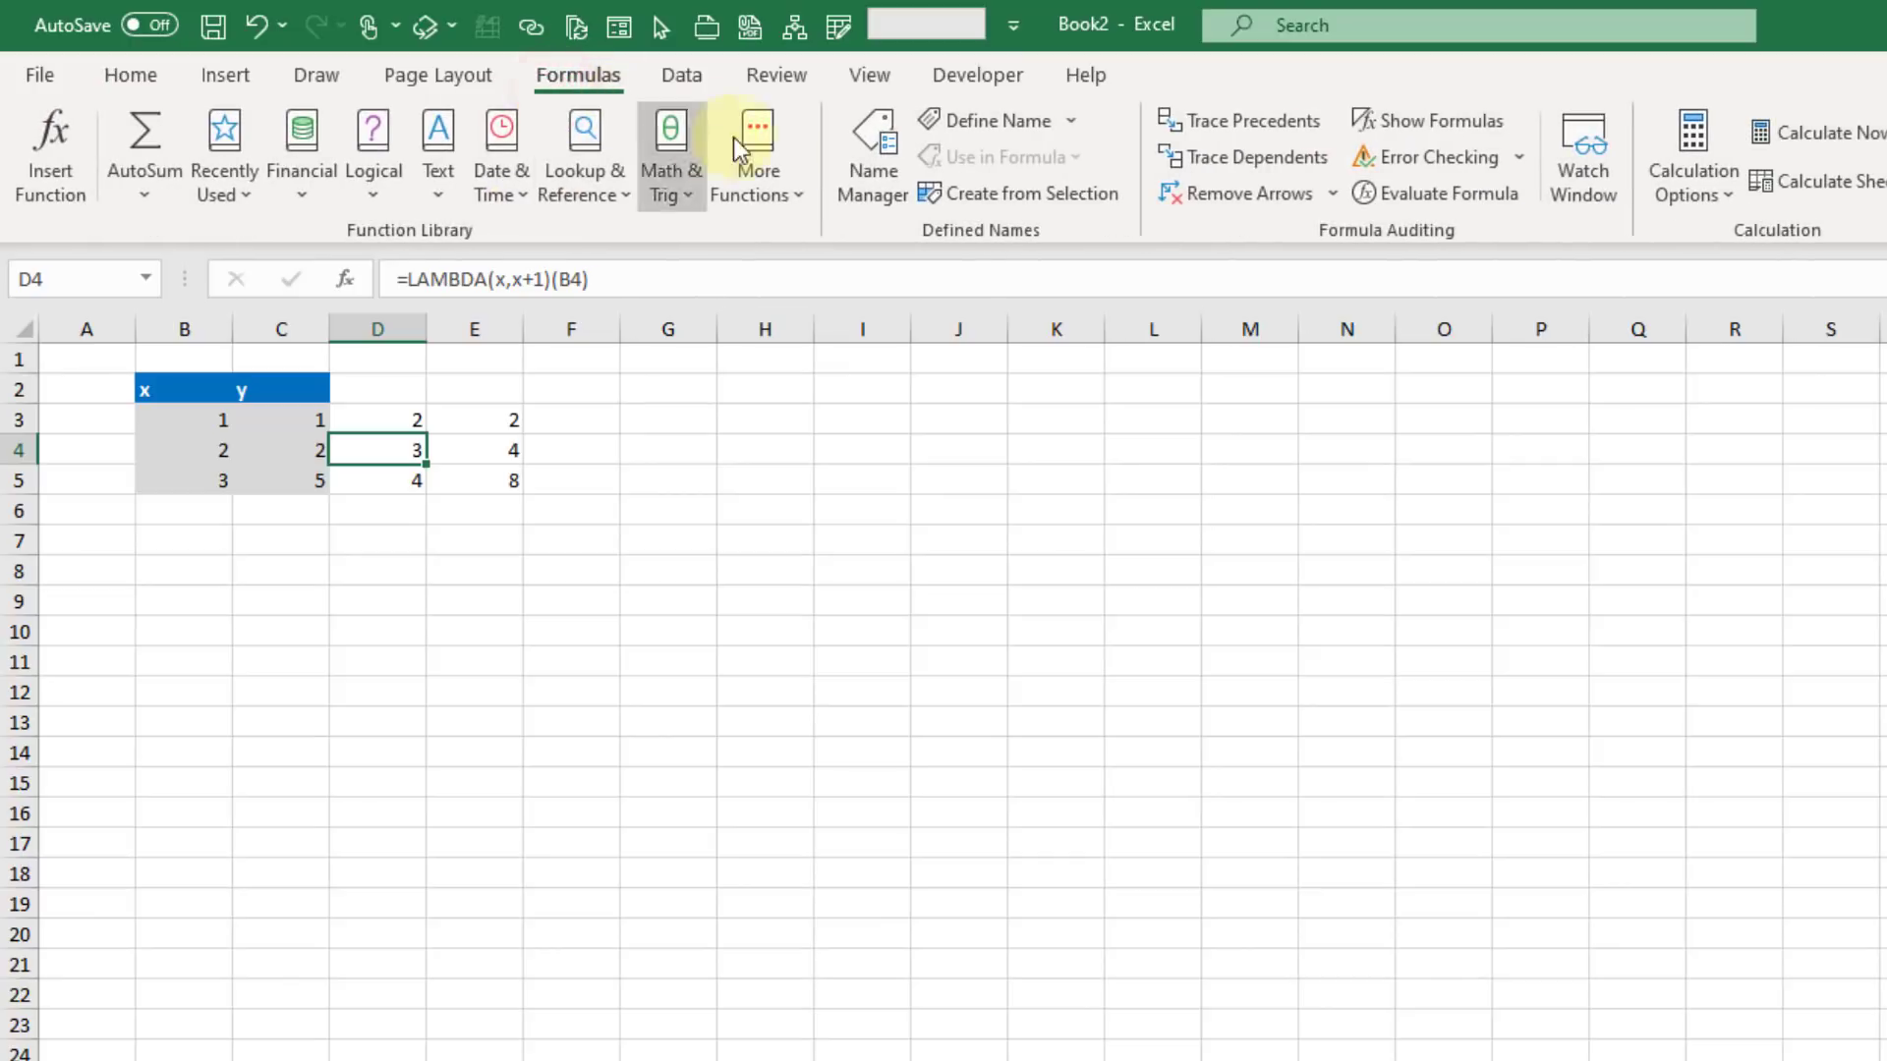
pyautogui.click(877, 162)
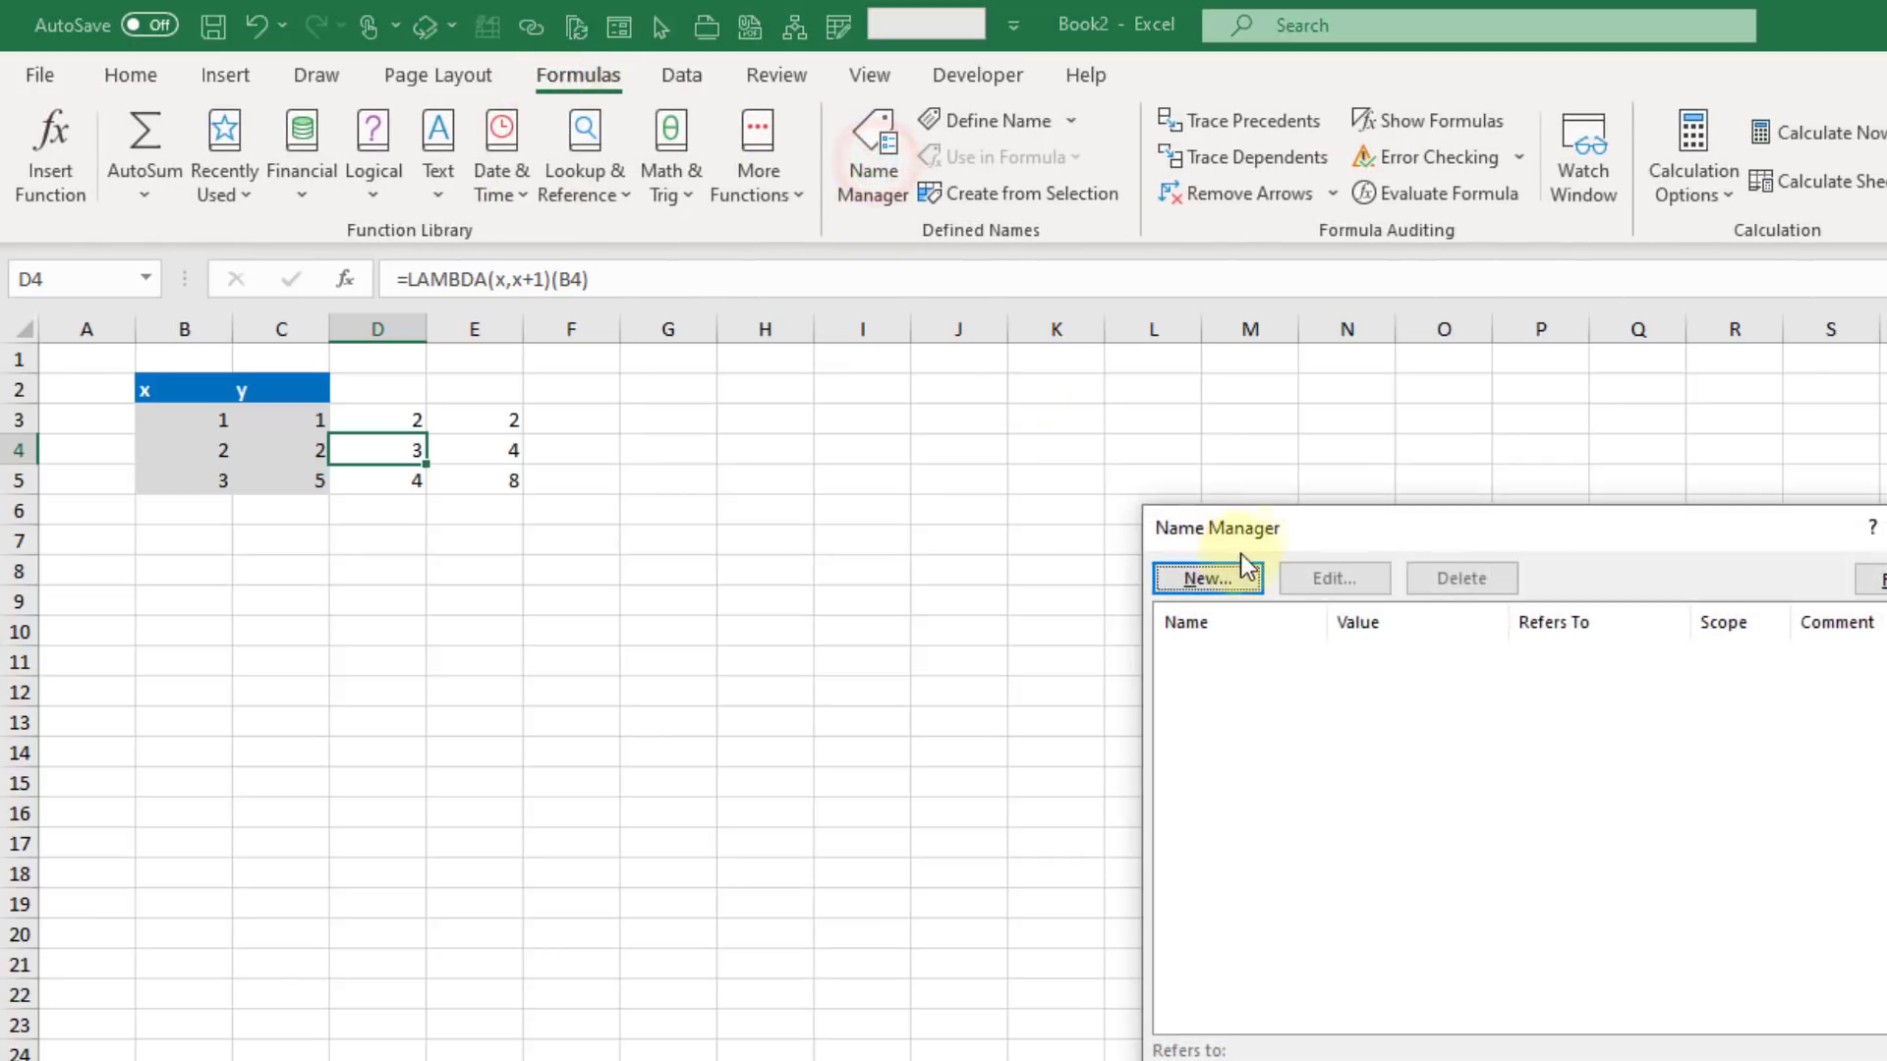
pyautogui.moveTo(1249, 531); pyautogui.dragTo(821, 239)
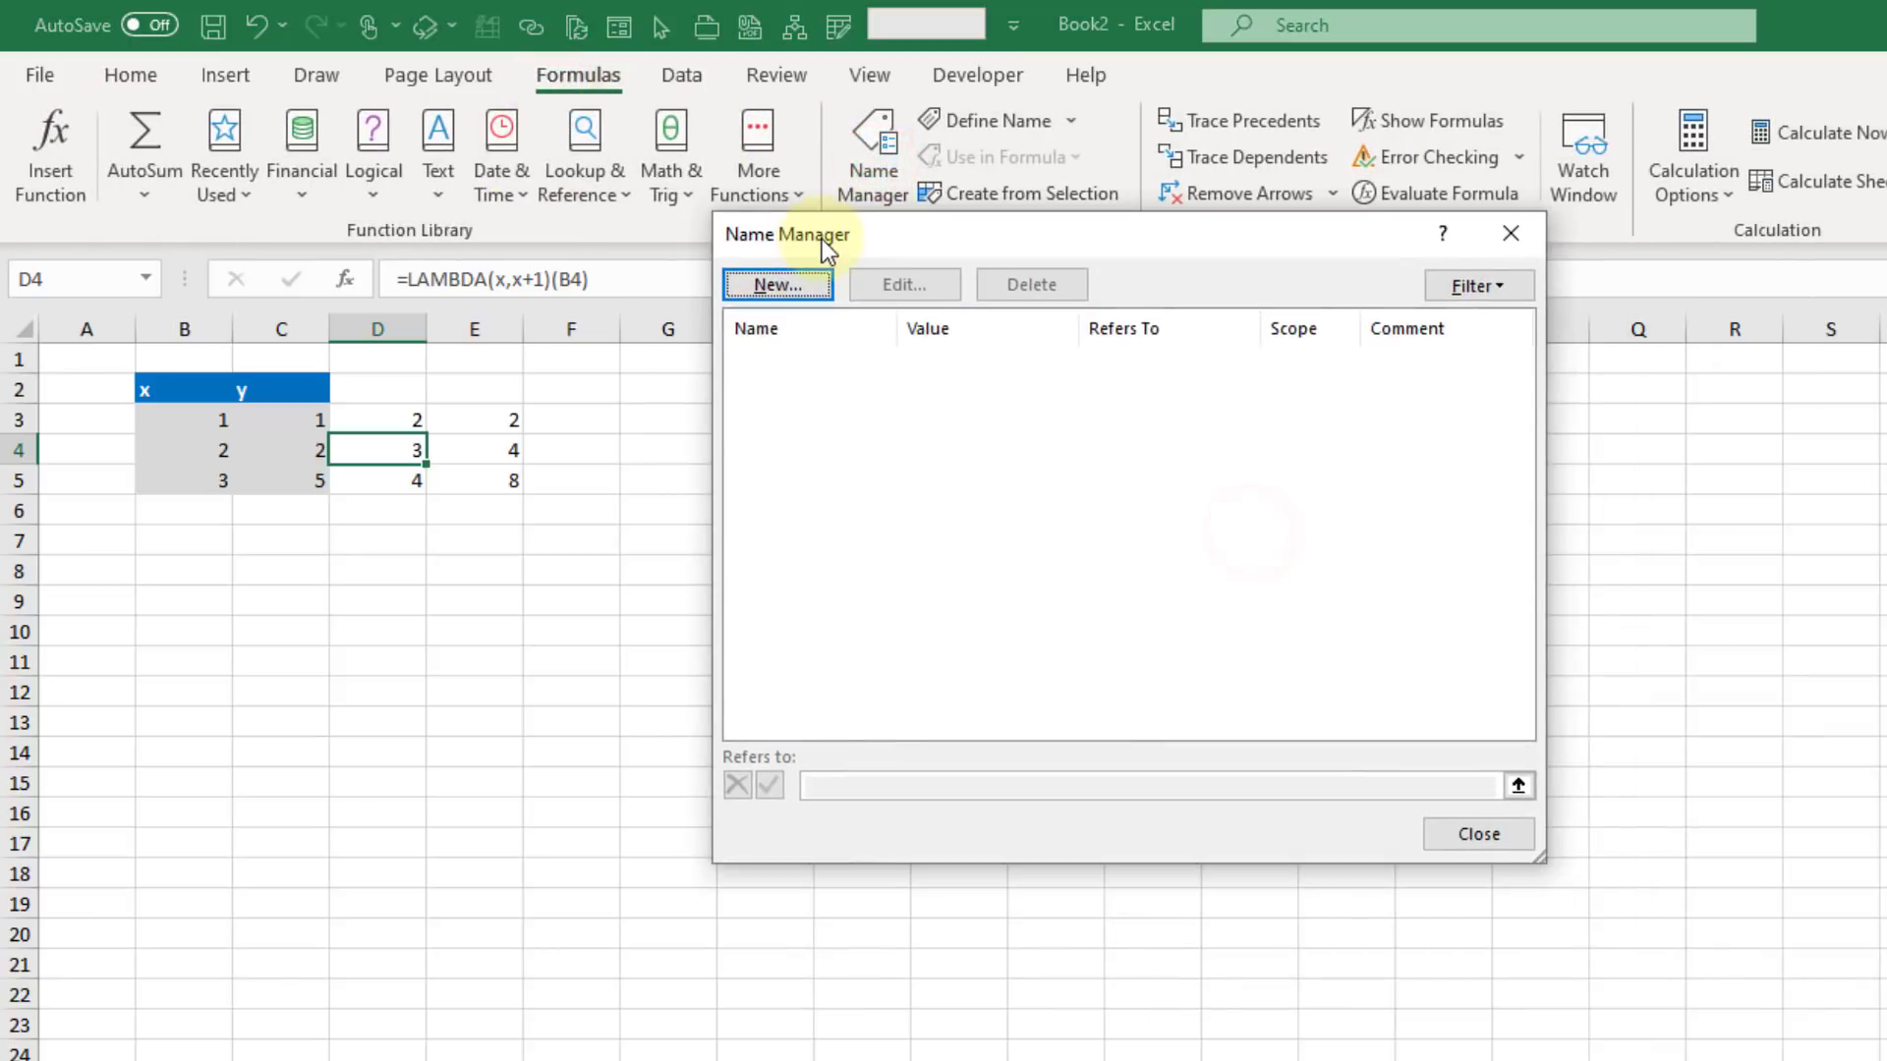
pyautogui.click(792, 283)
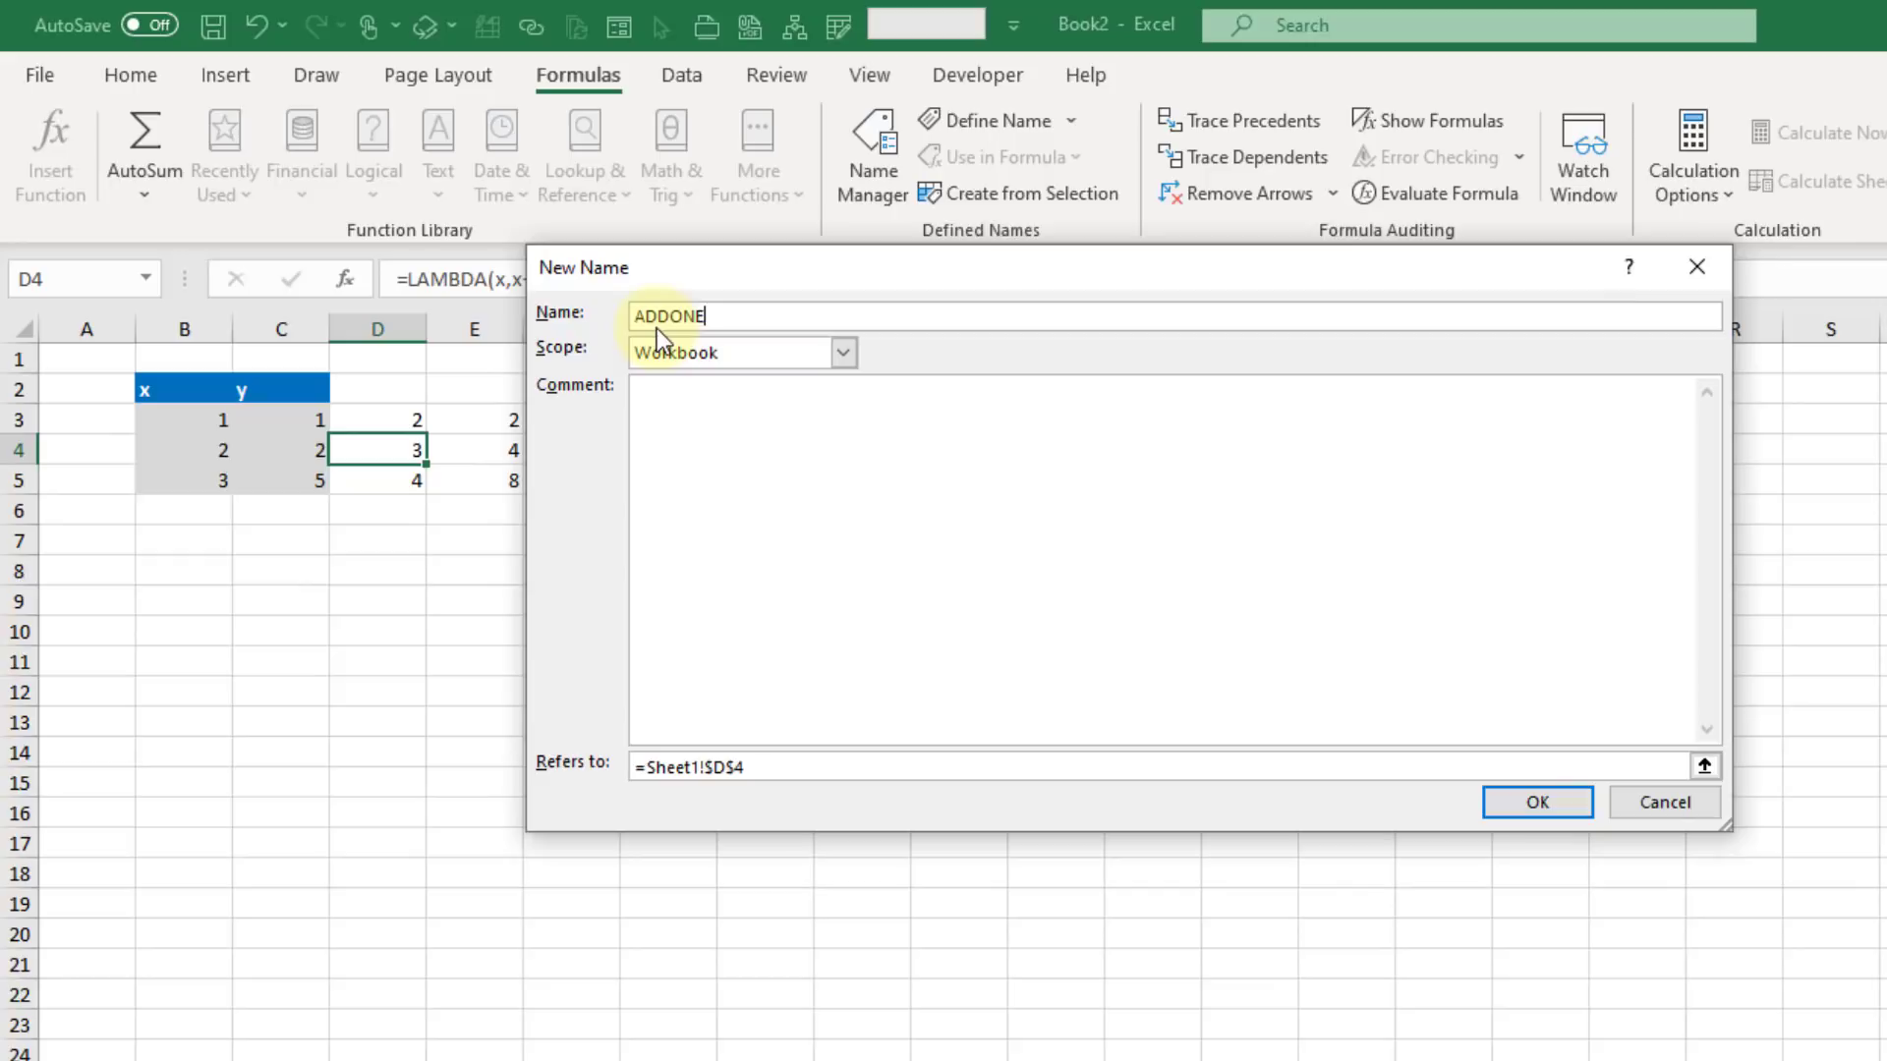
pyautogui.click(721, 439)
pyautogui.write('Adds one to a numb')
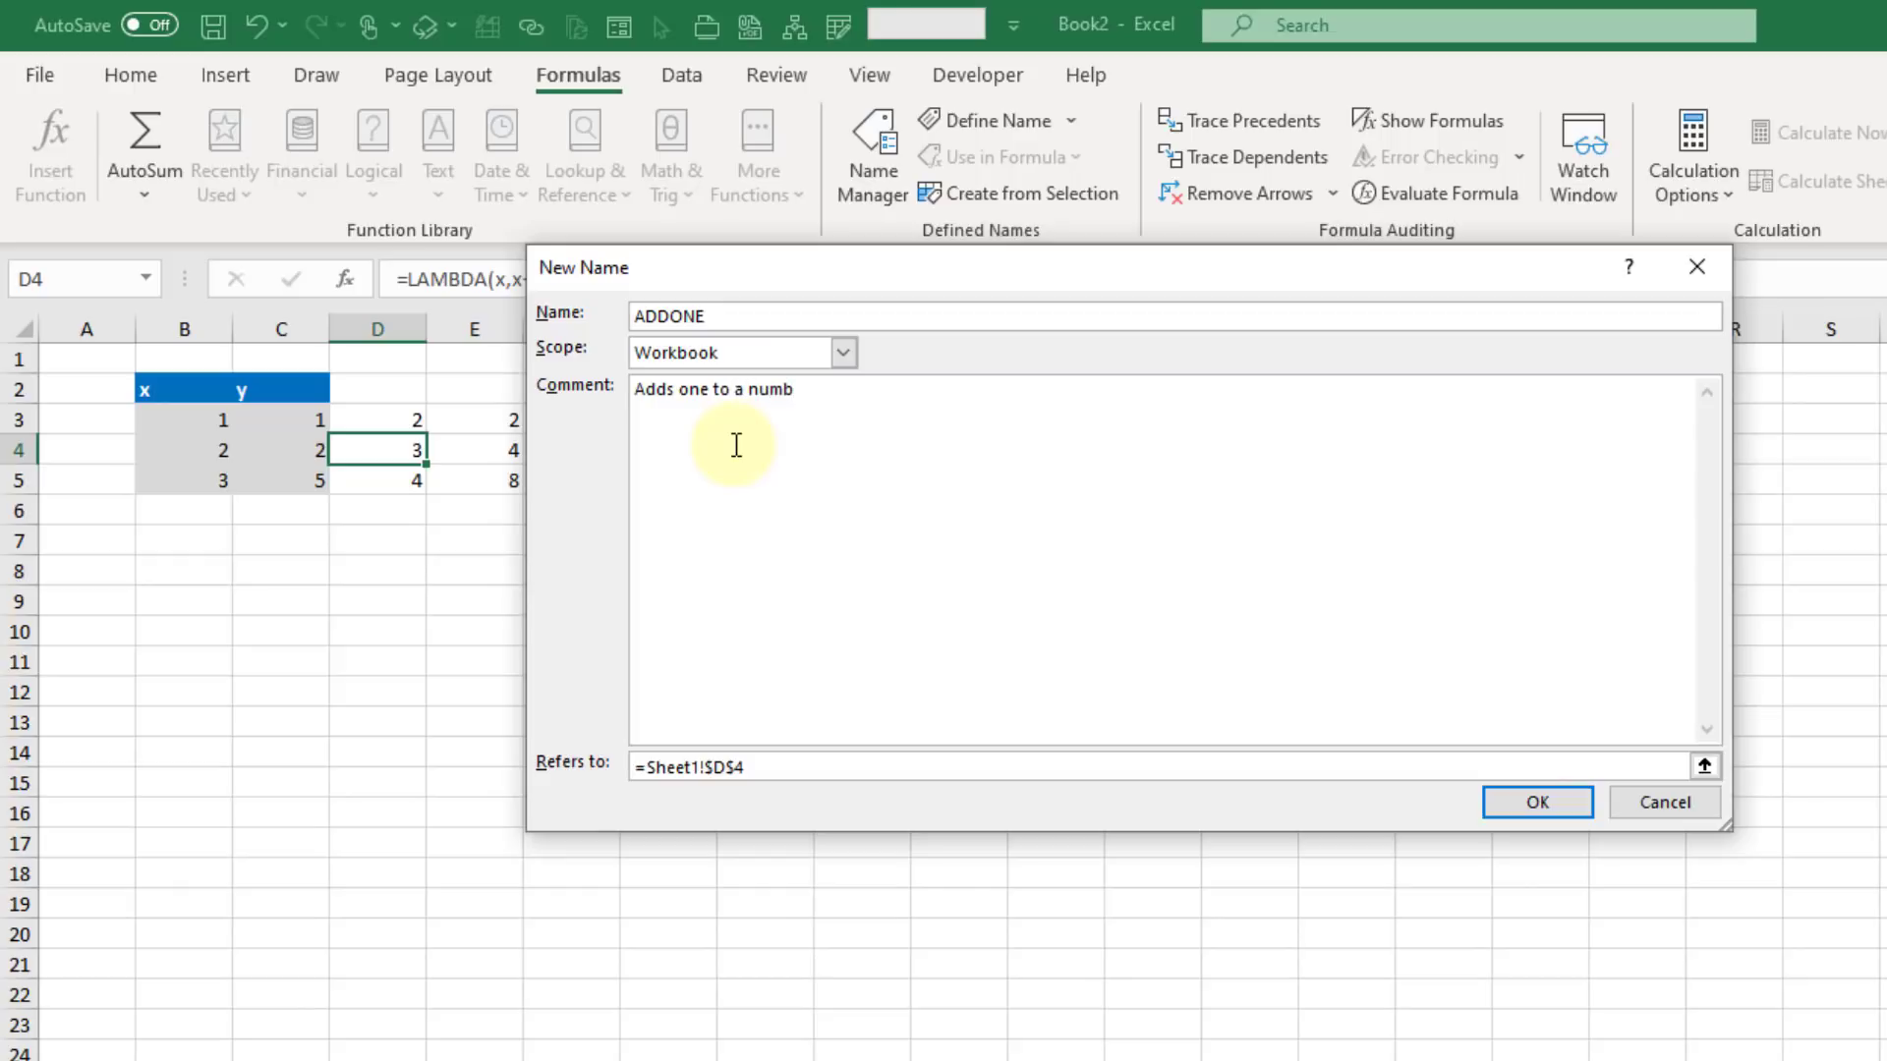
pyautogui.write('er')
pyautogui.moveTo(779, 766); pyautogui.dragTo(619, 764)
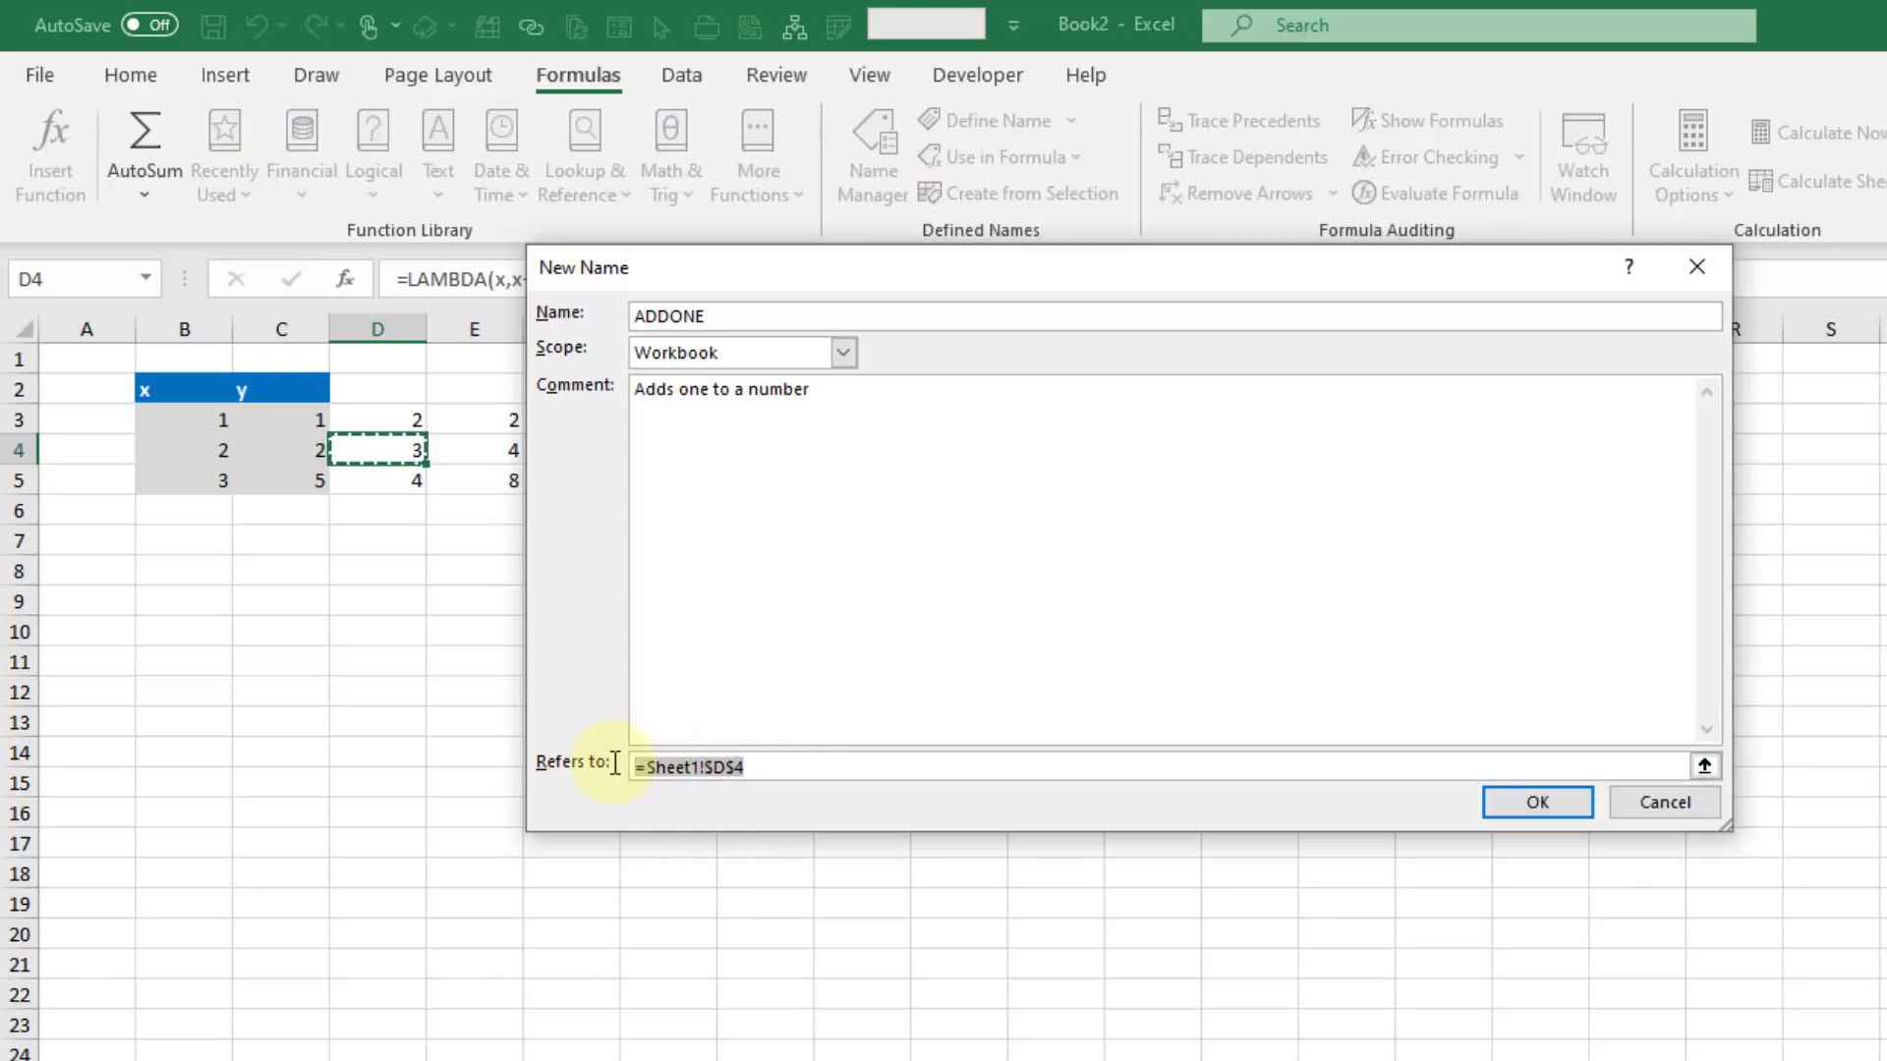
pyautogui.write('=LAMBDA(x,x+1)')
pyautogui.click(635, 769)
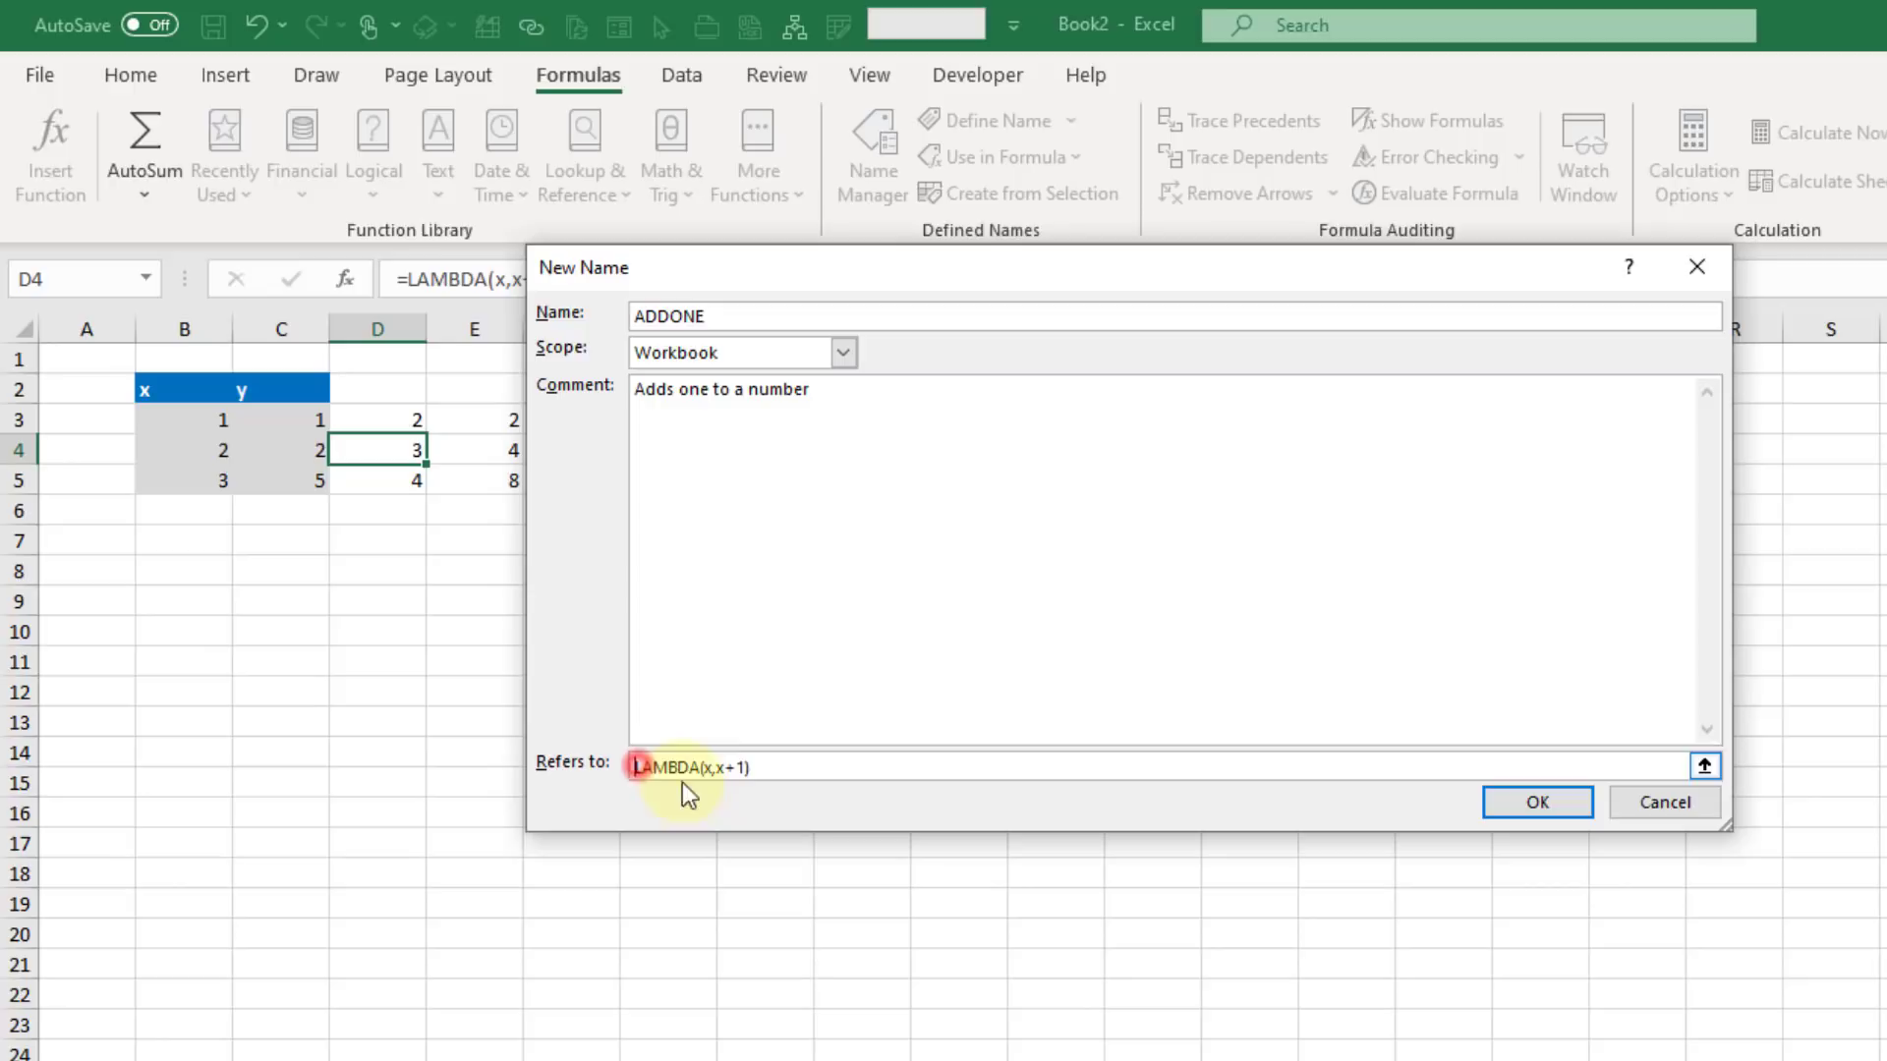
pyautogui.write('=')
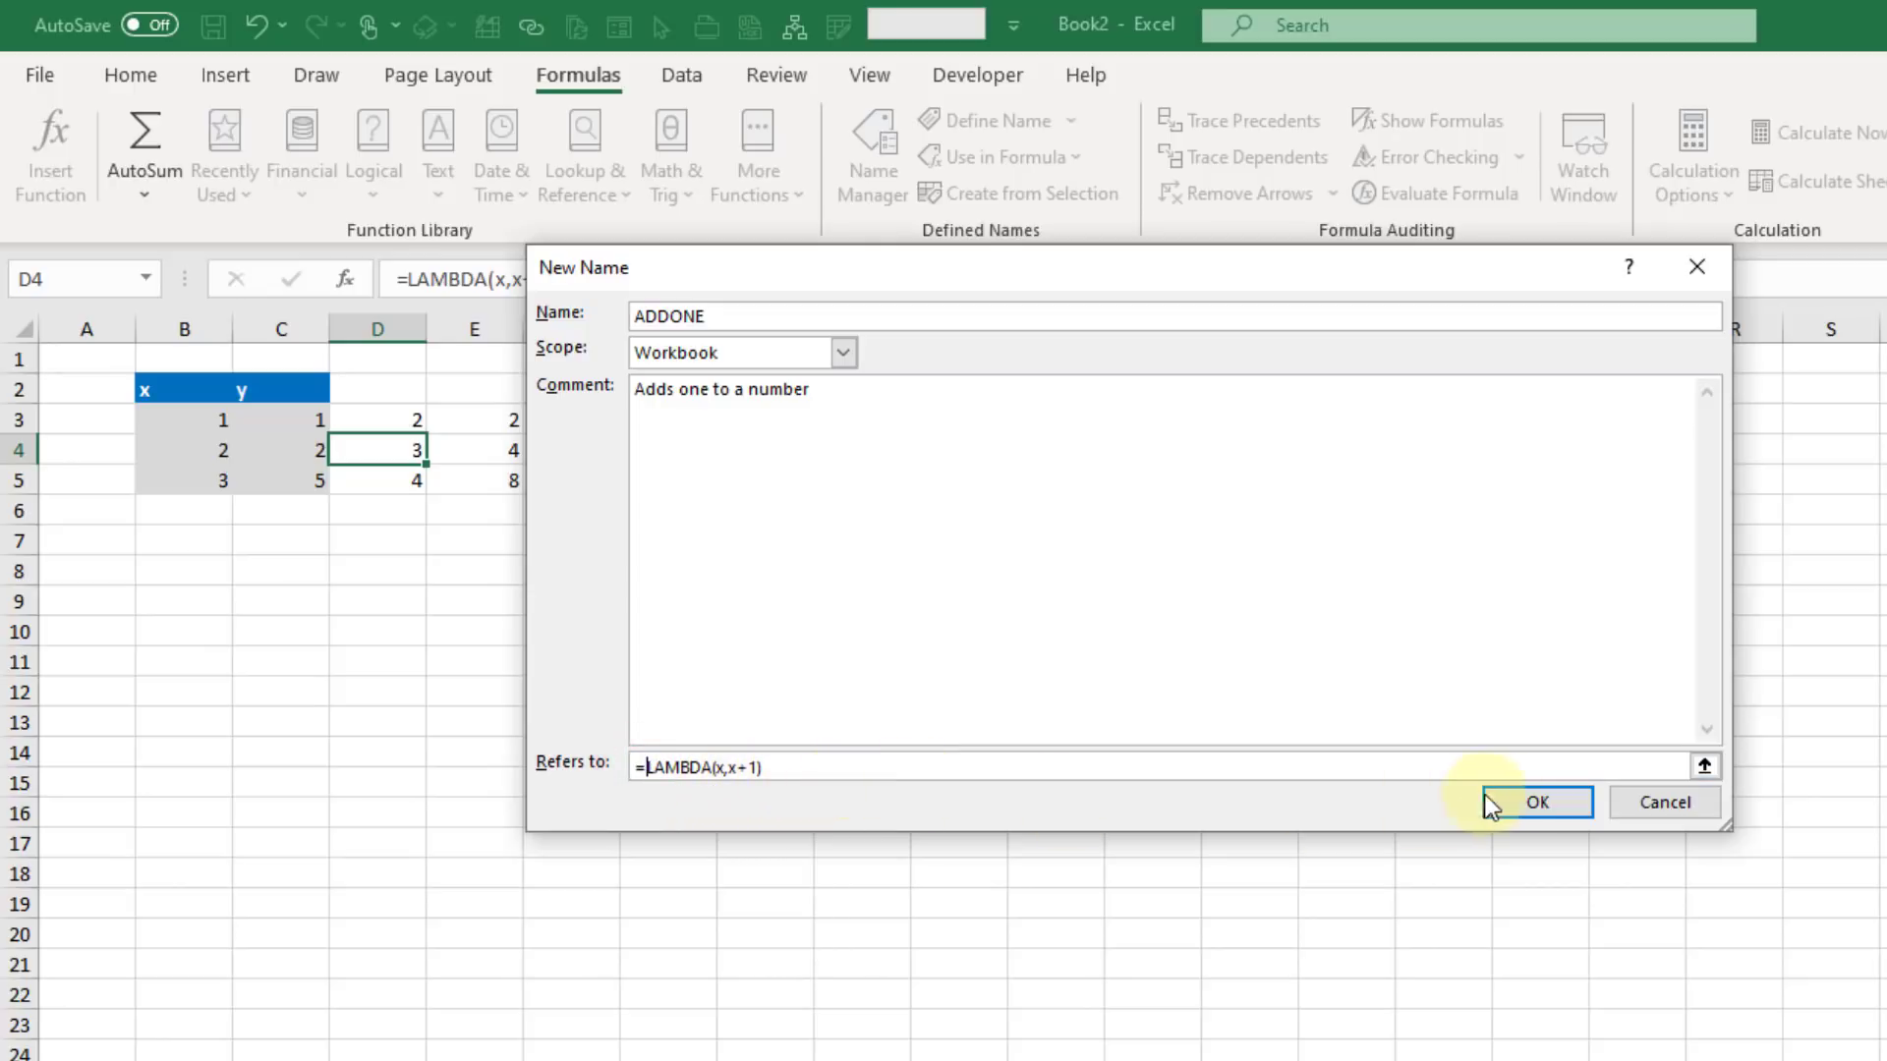
pyautogui.click(1524, 803)
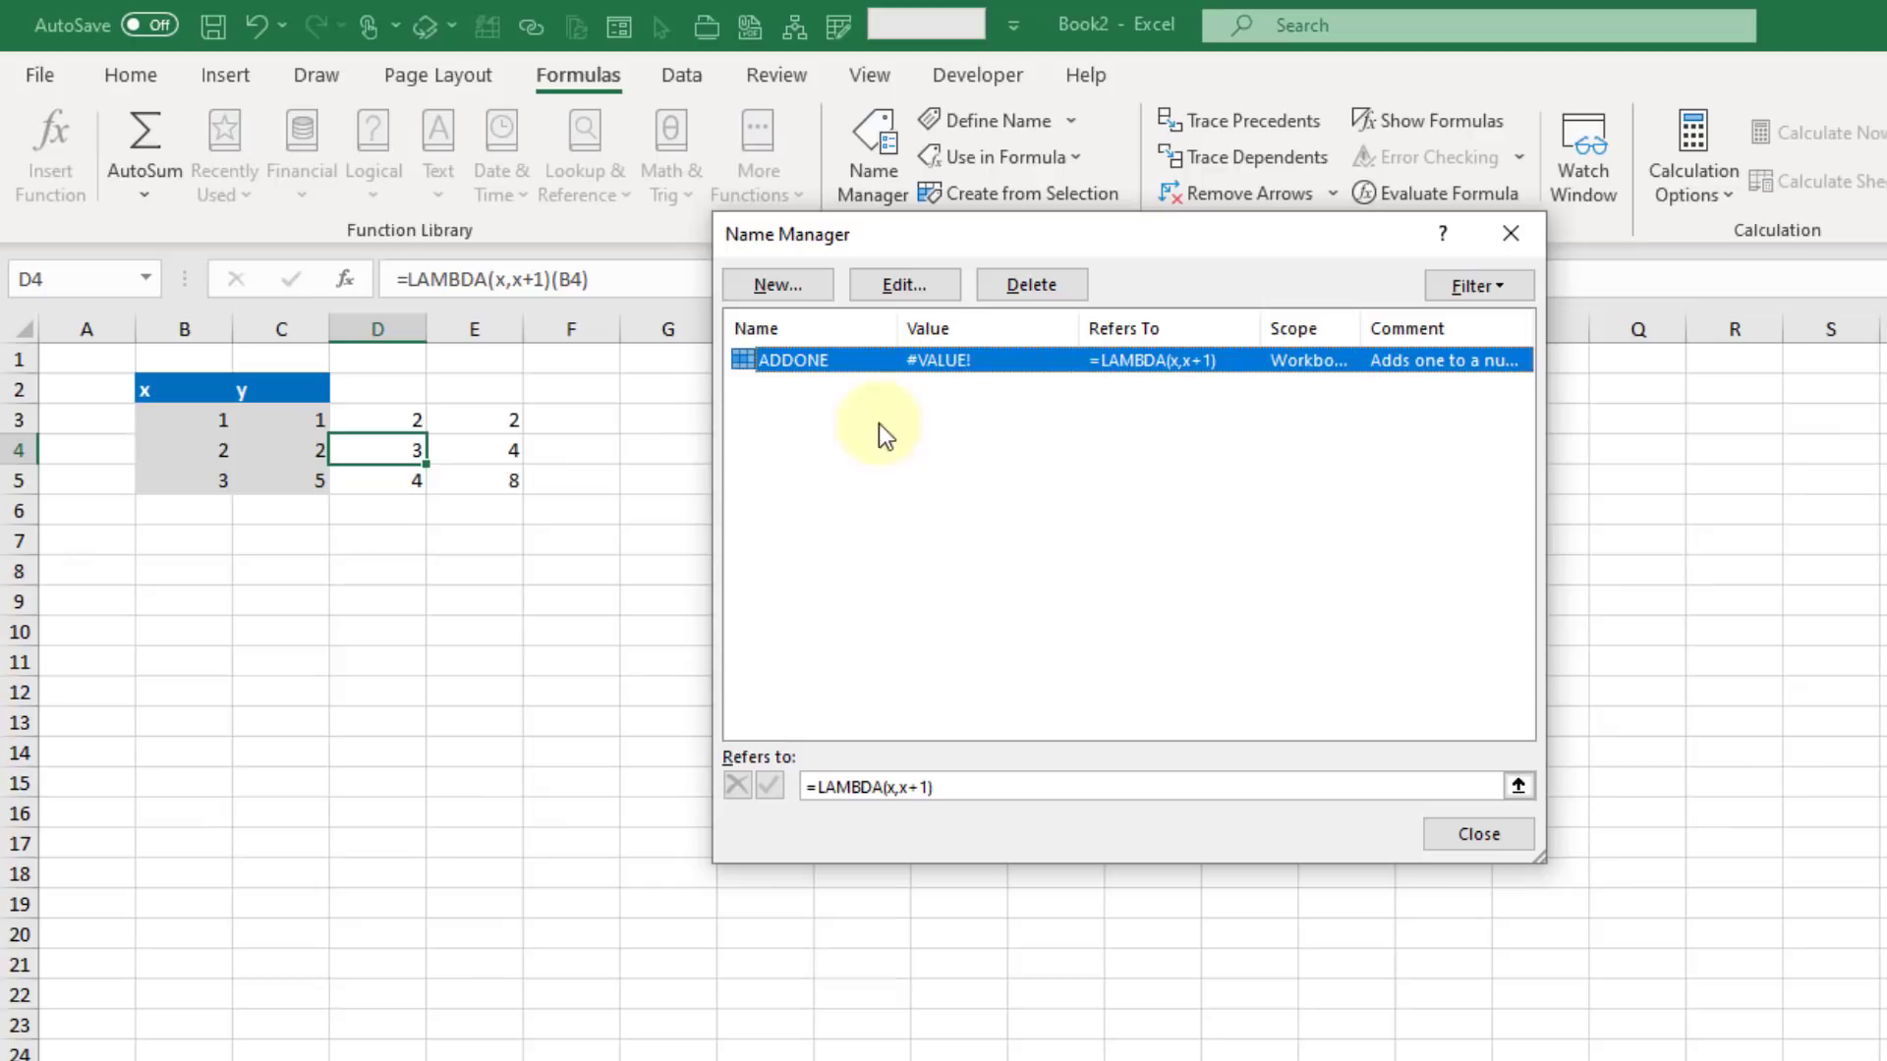
# Enter =ADDONE(B3) in G3 and fill it down to G5, returning 2, 3 and 4
pyautogui.click(1486, 843)
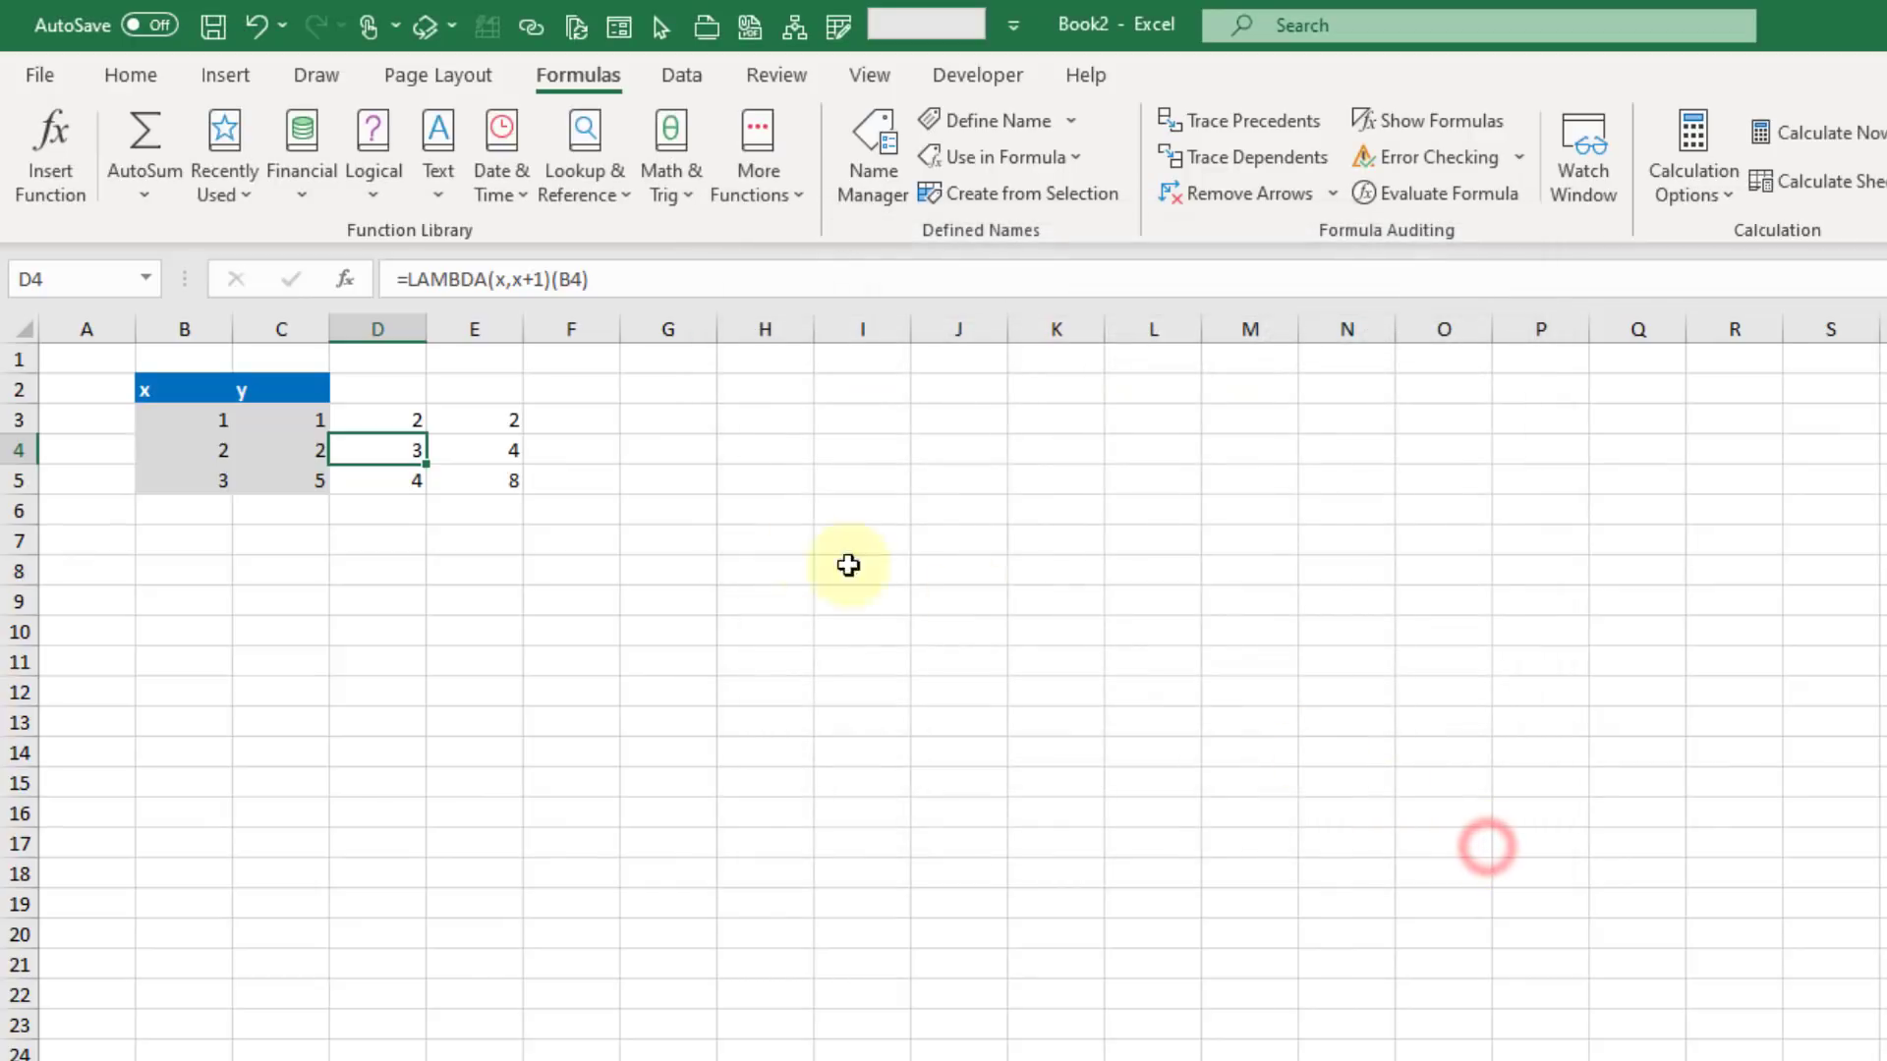
pyautogui.click(646, 419)
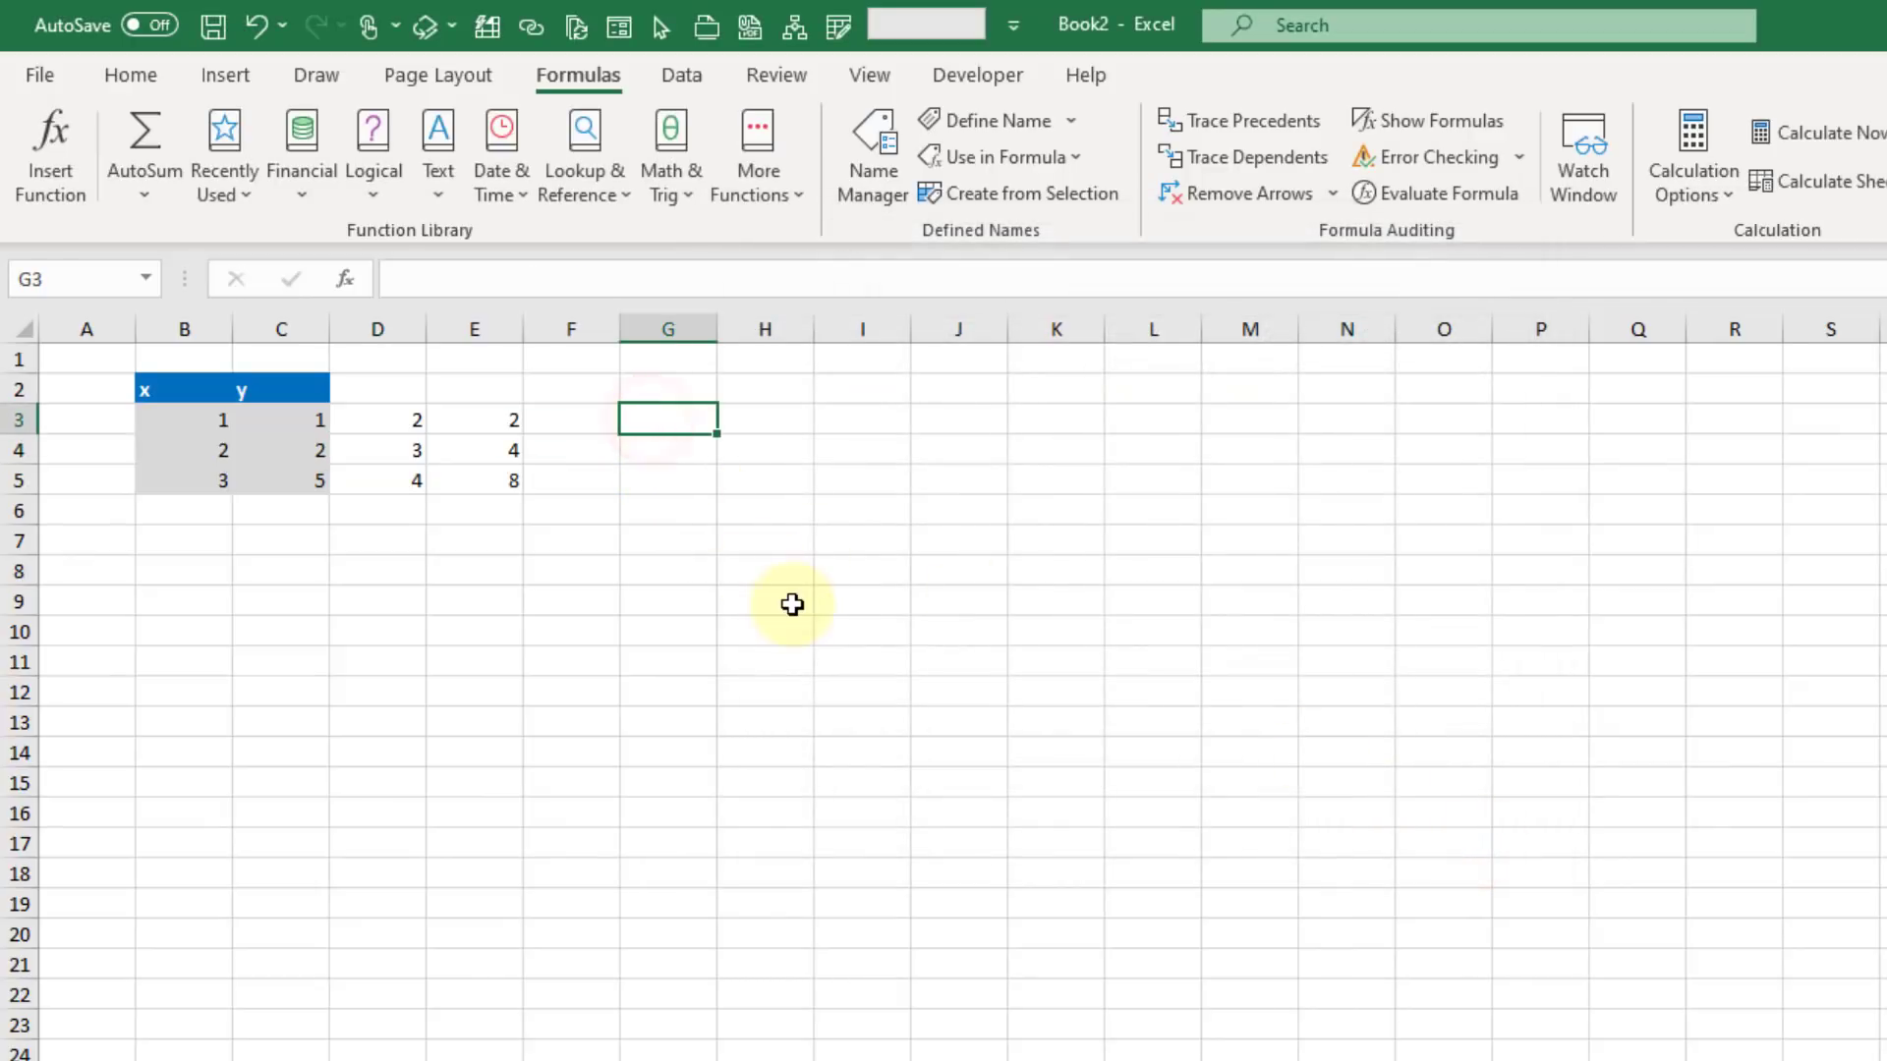
pyautogui.write('=')
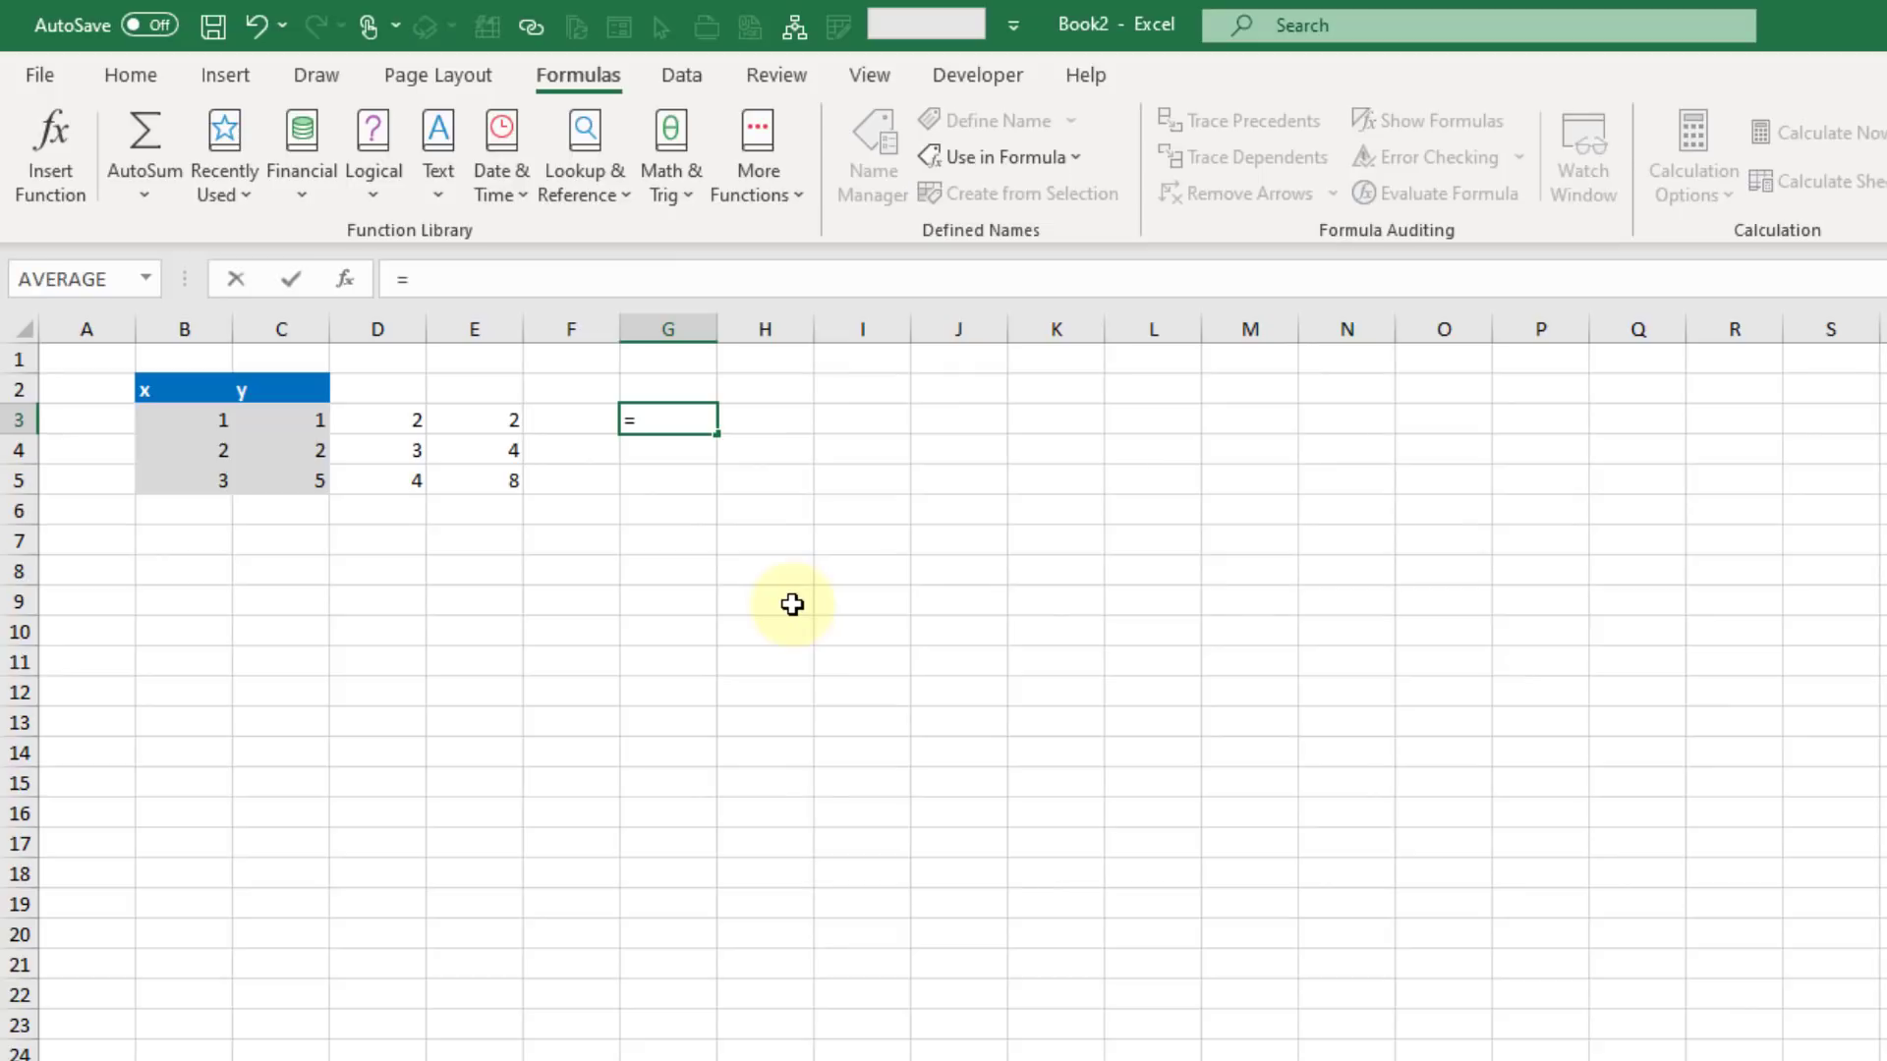
pyautogui.write('add')
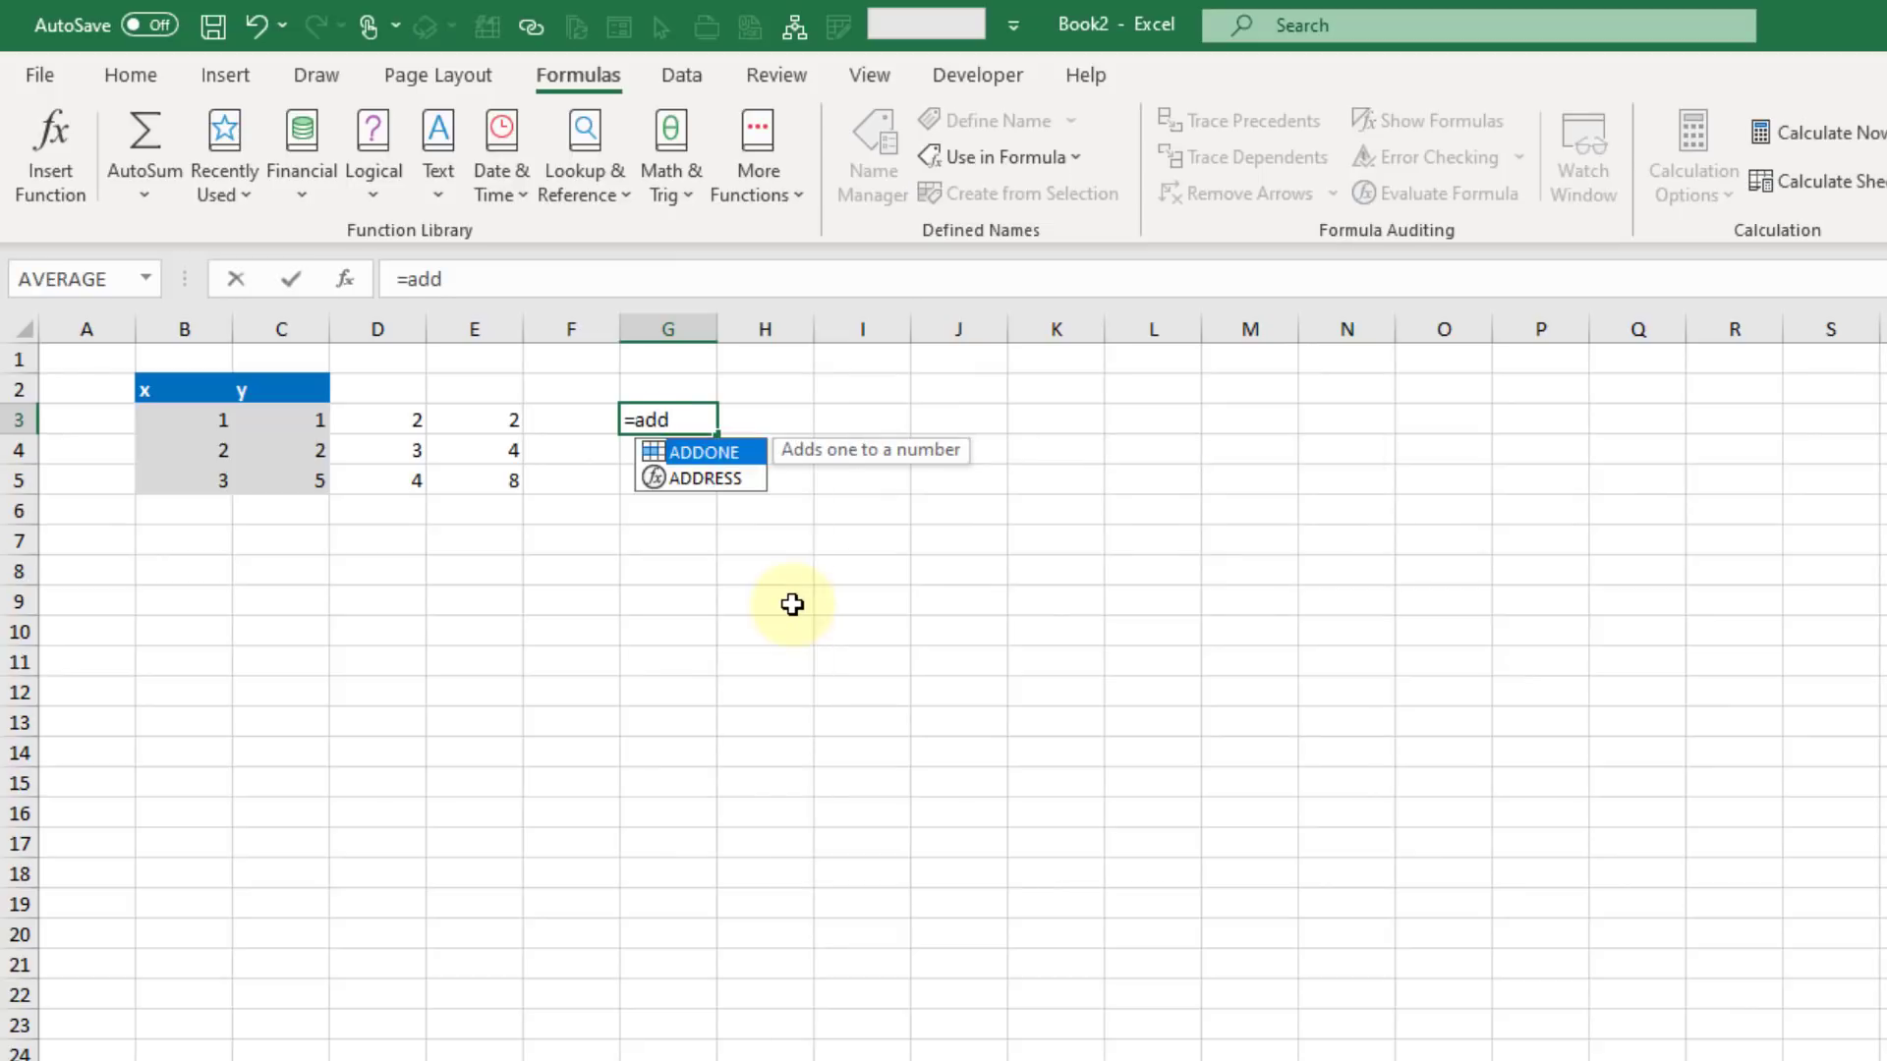
pyautogui.press('Tab')
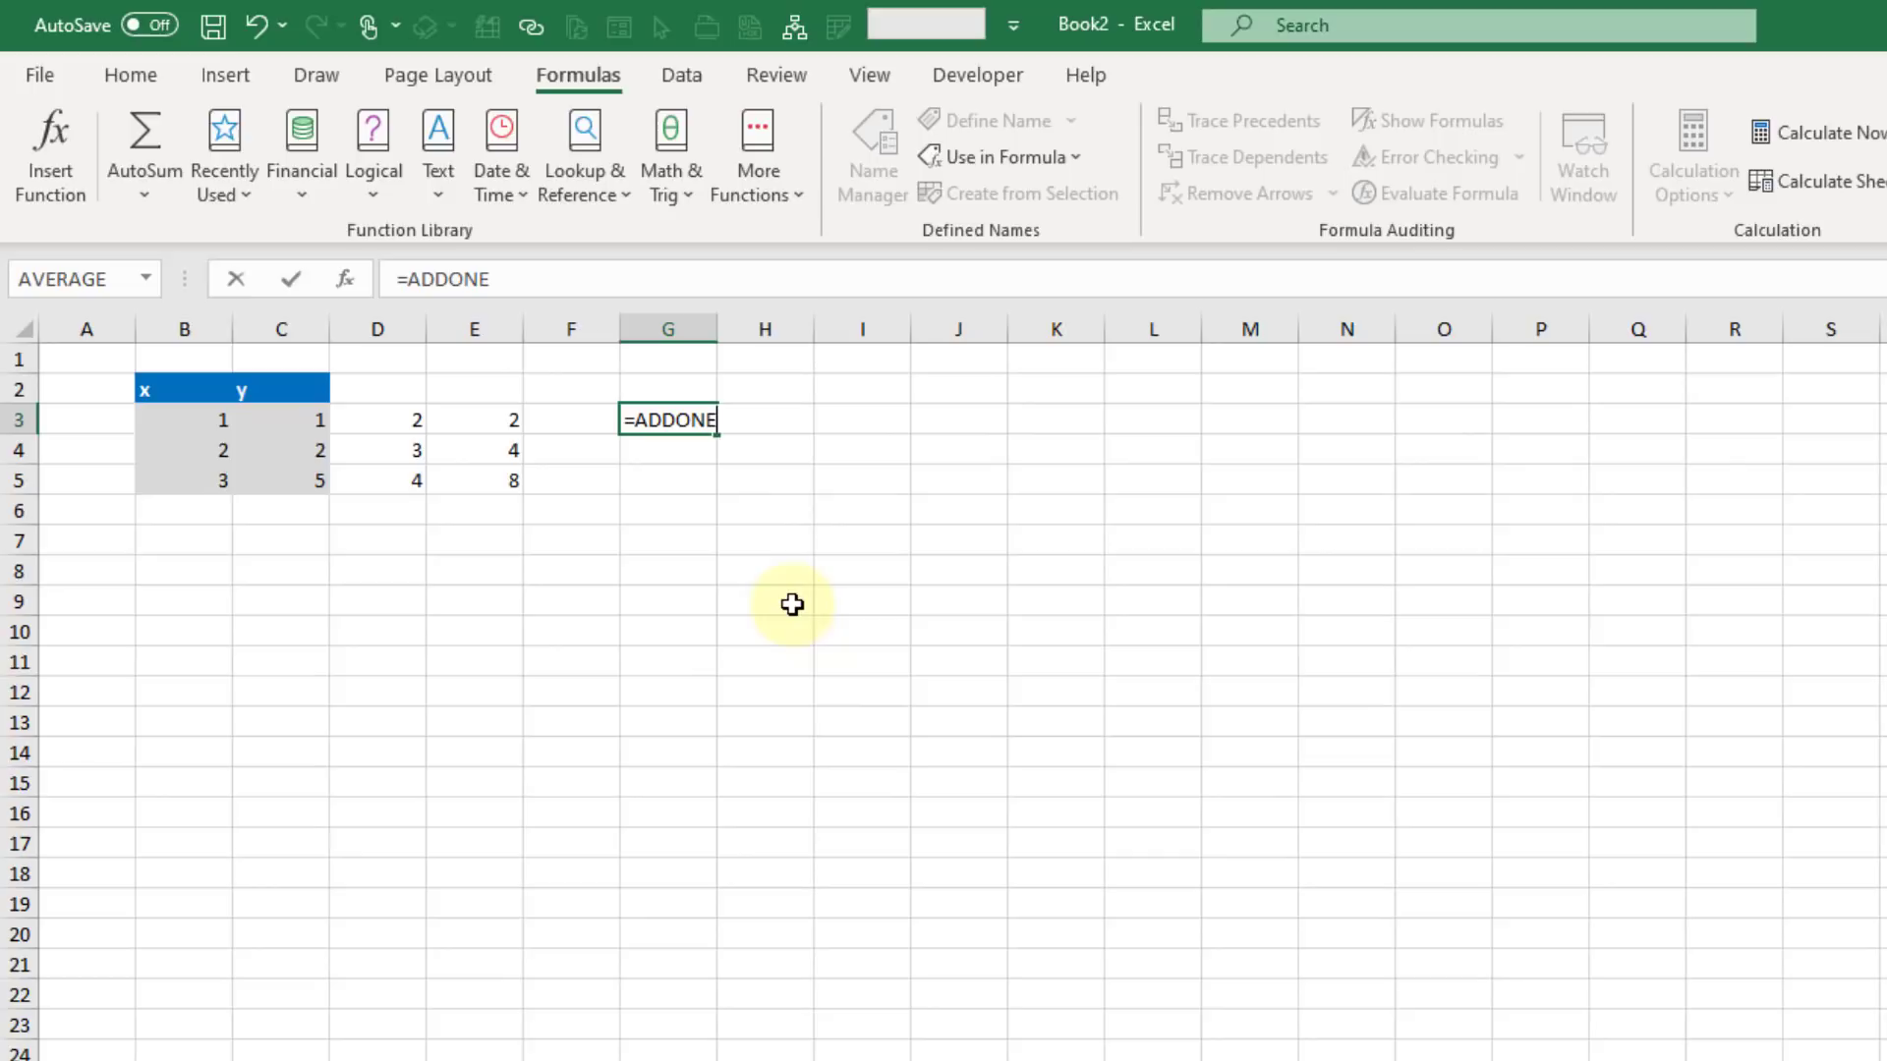
pyautogui.write('(')
pyautogui.press('BackSpace')
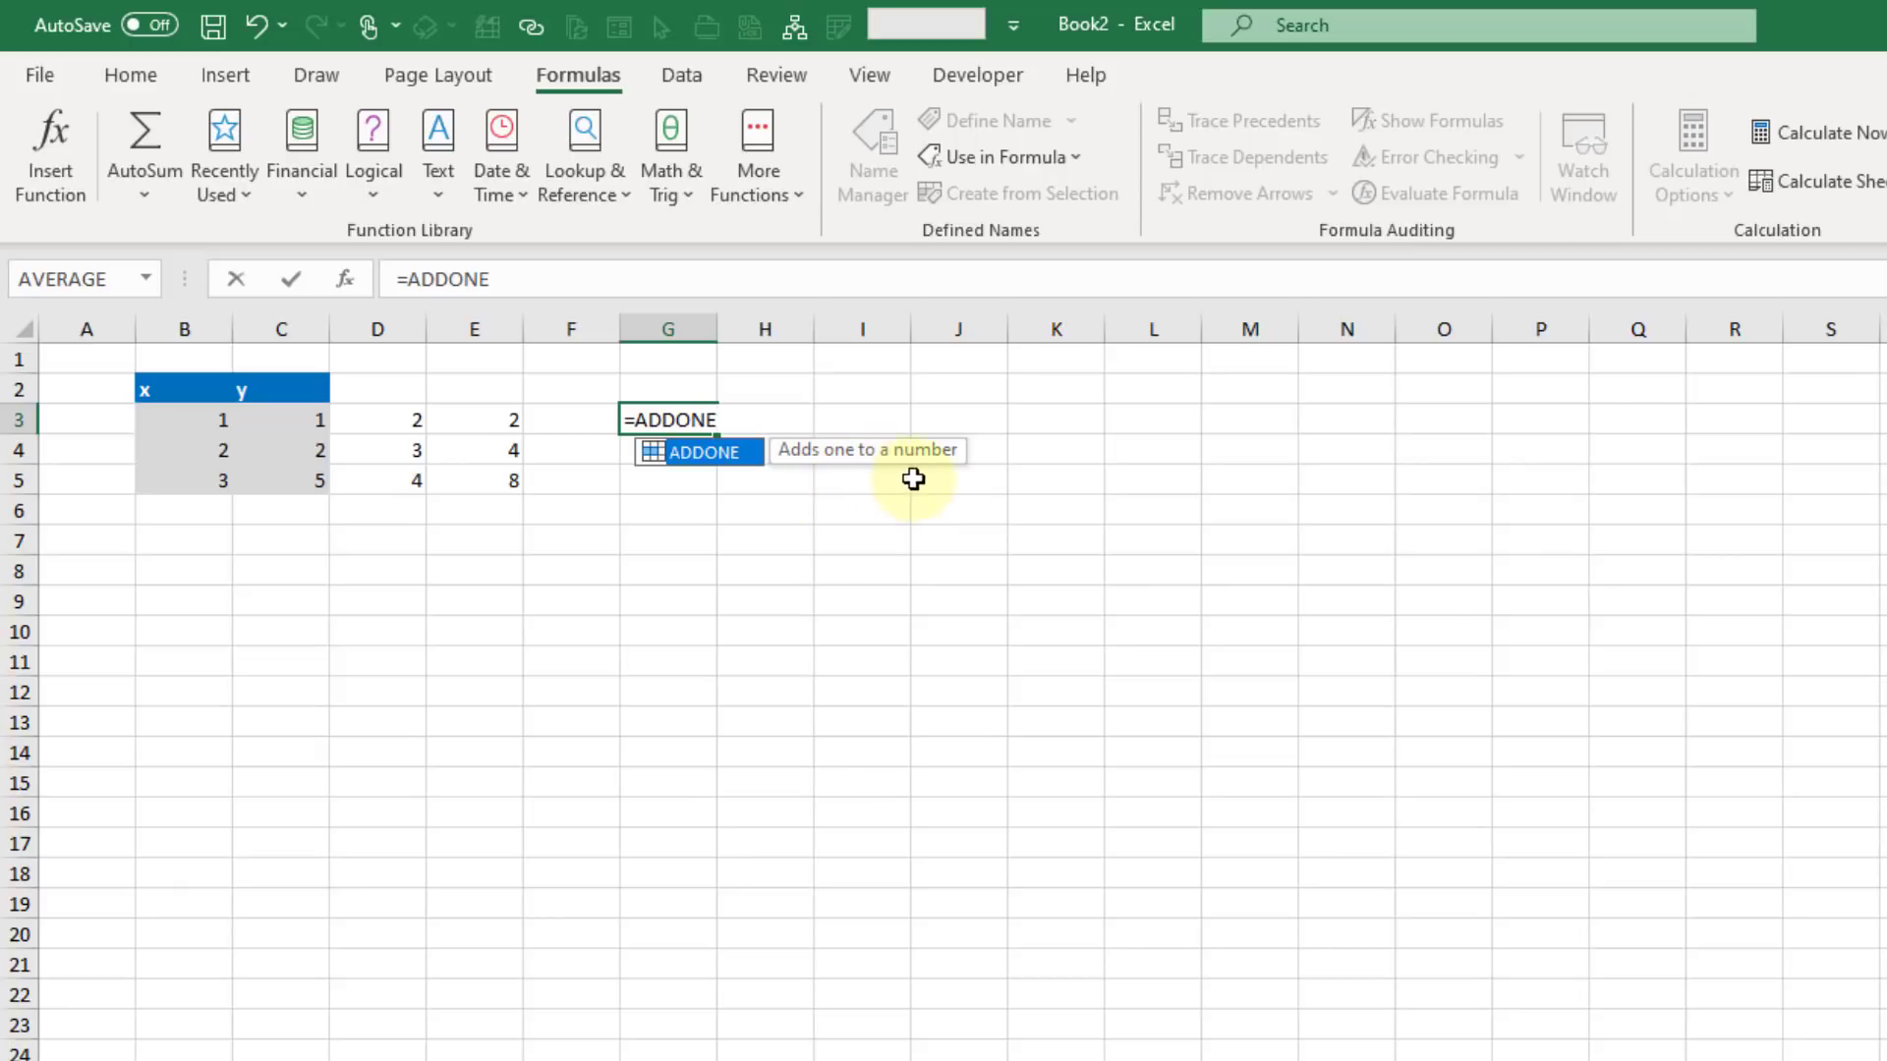
pyautogui.press('Tab')
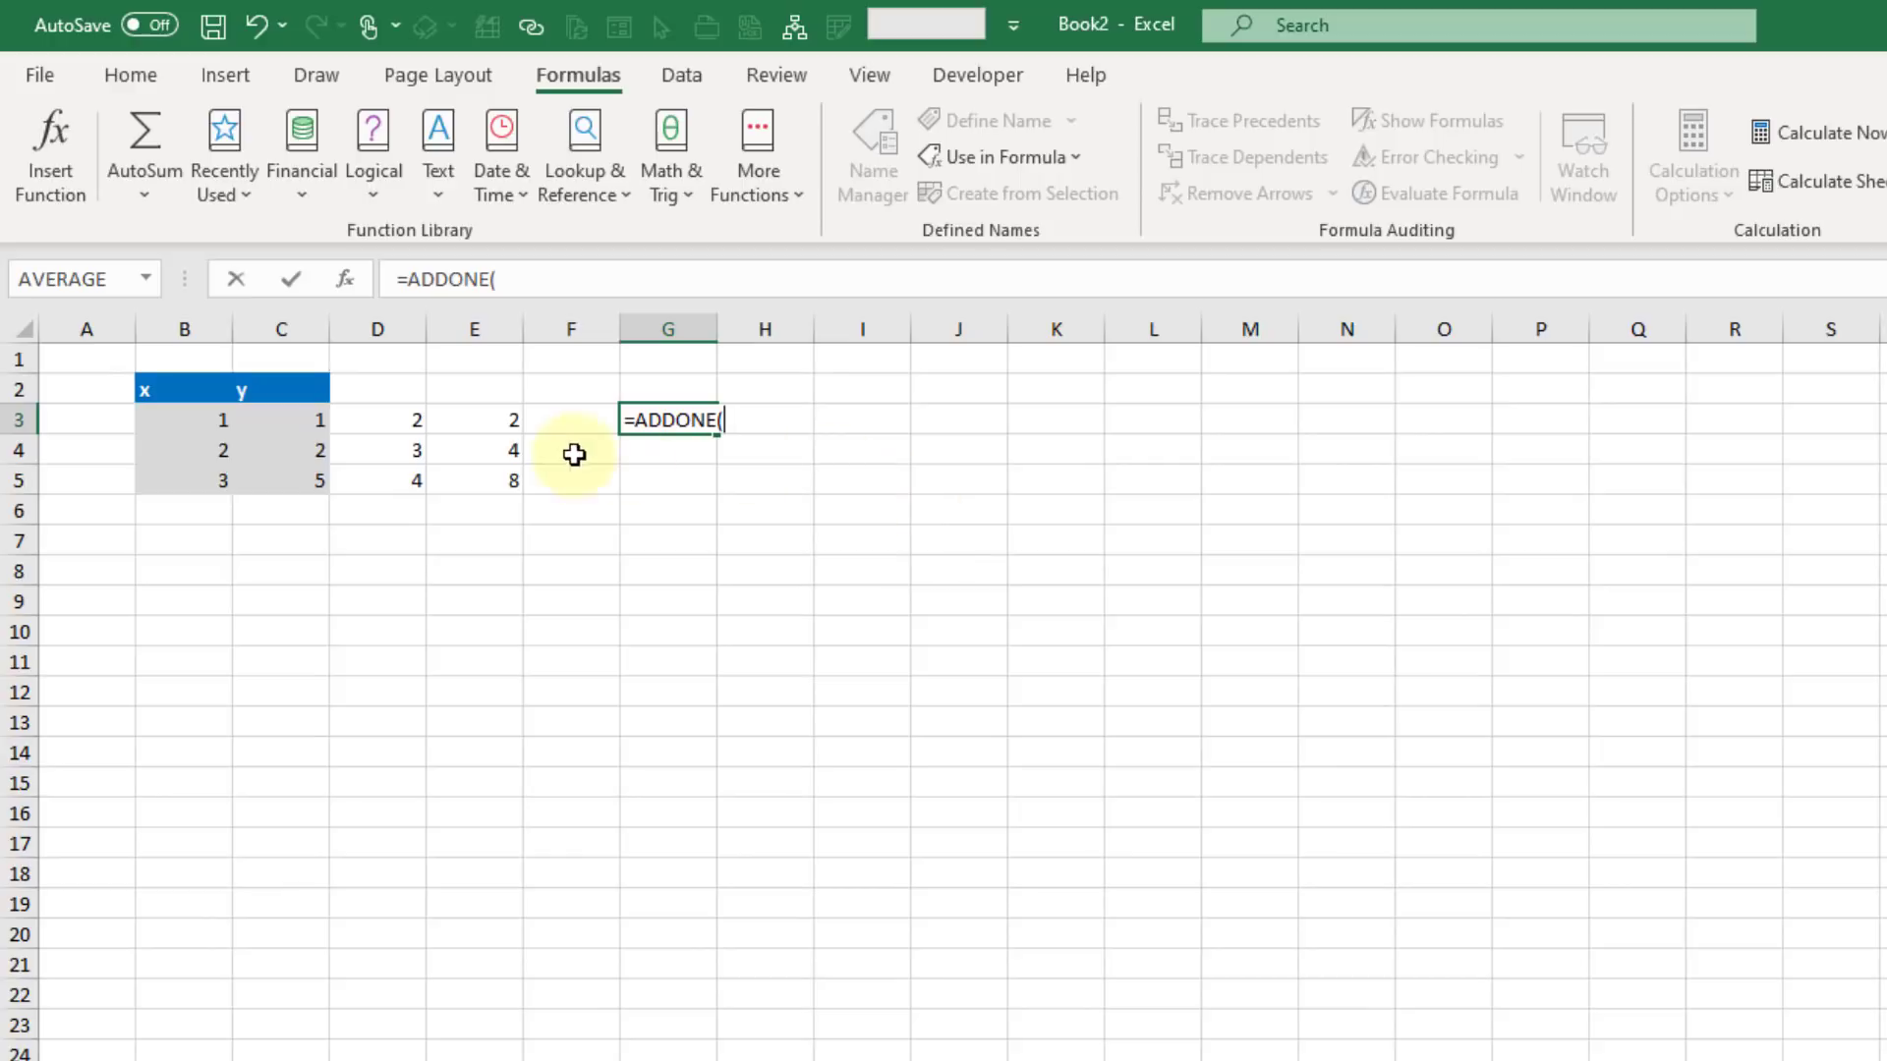
pyautogui.click(196, 422)
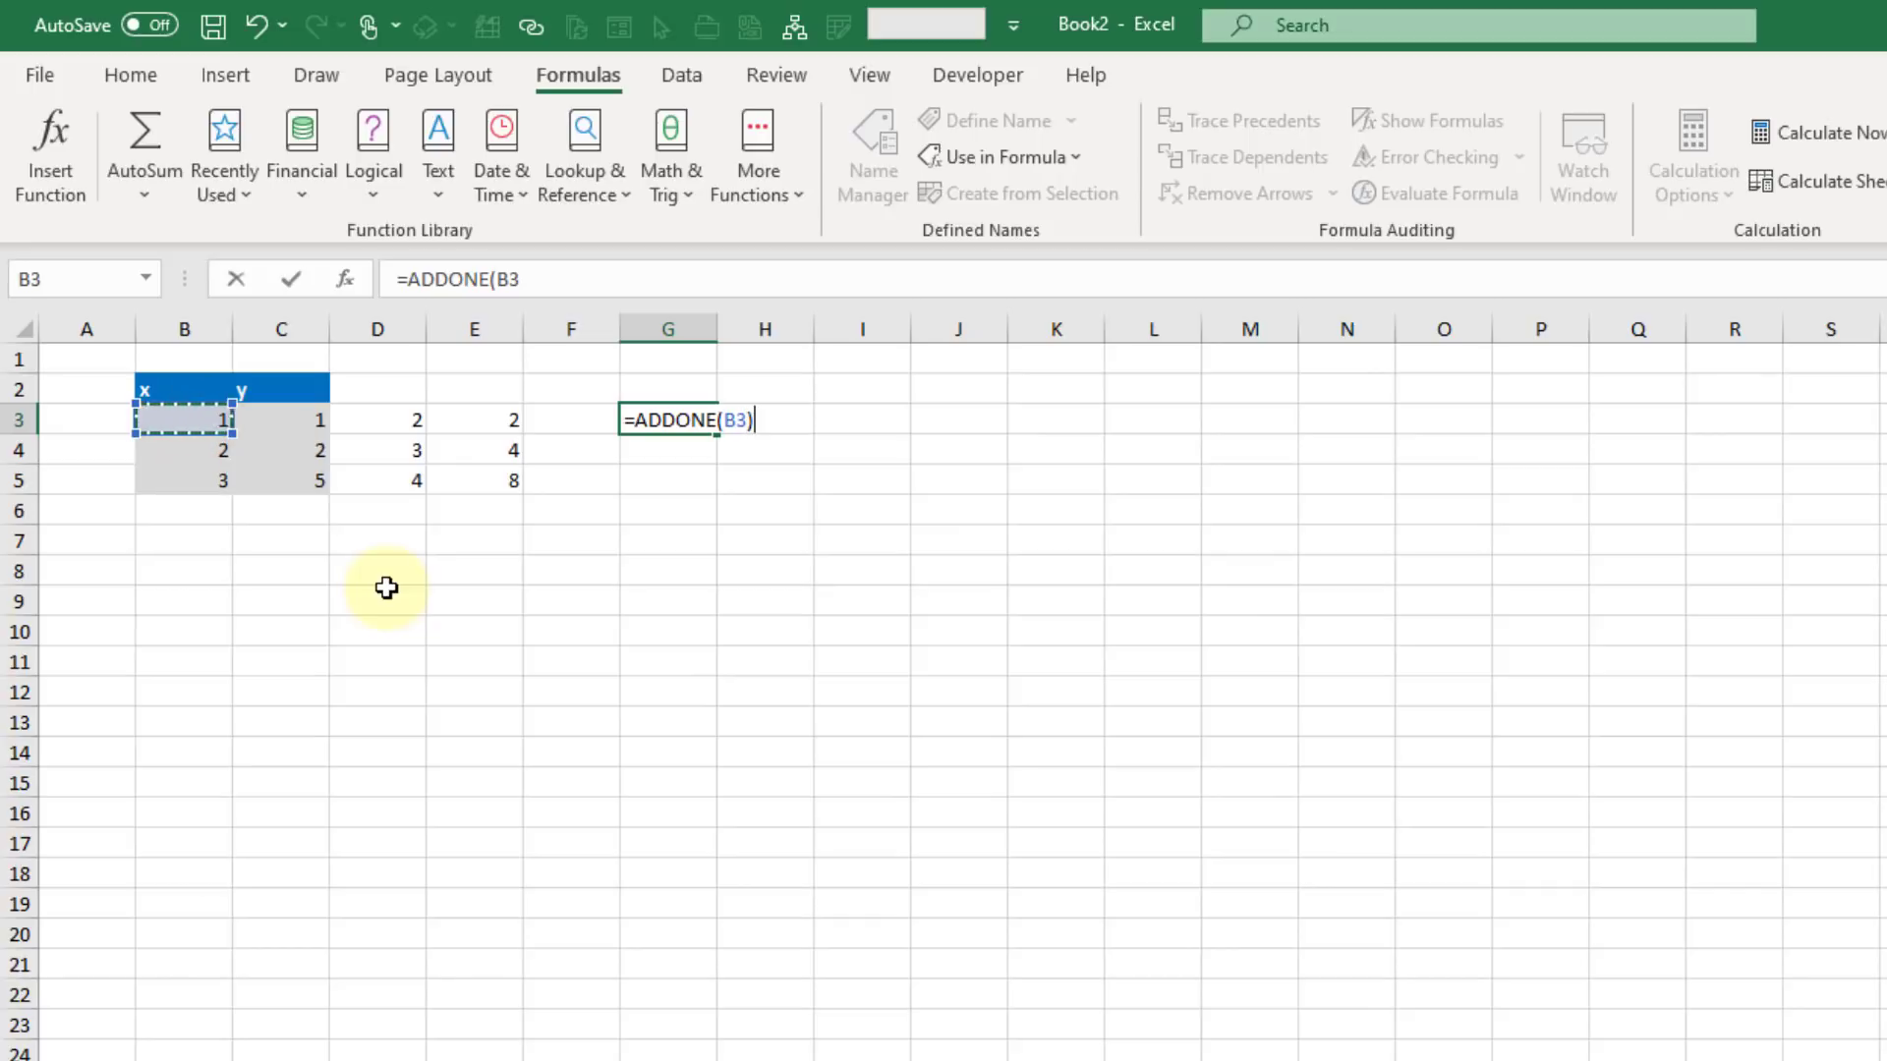
pyautogui.press('Return')
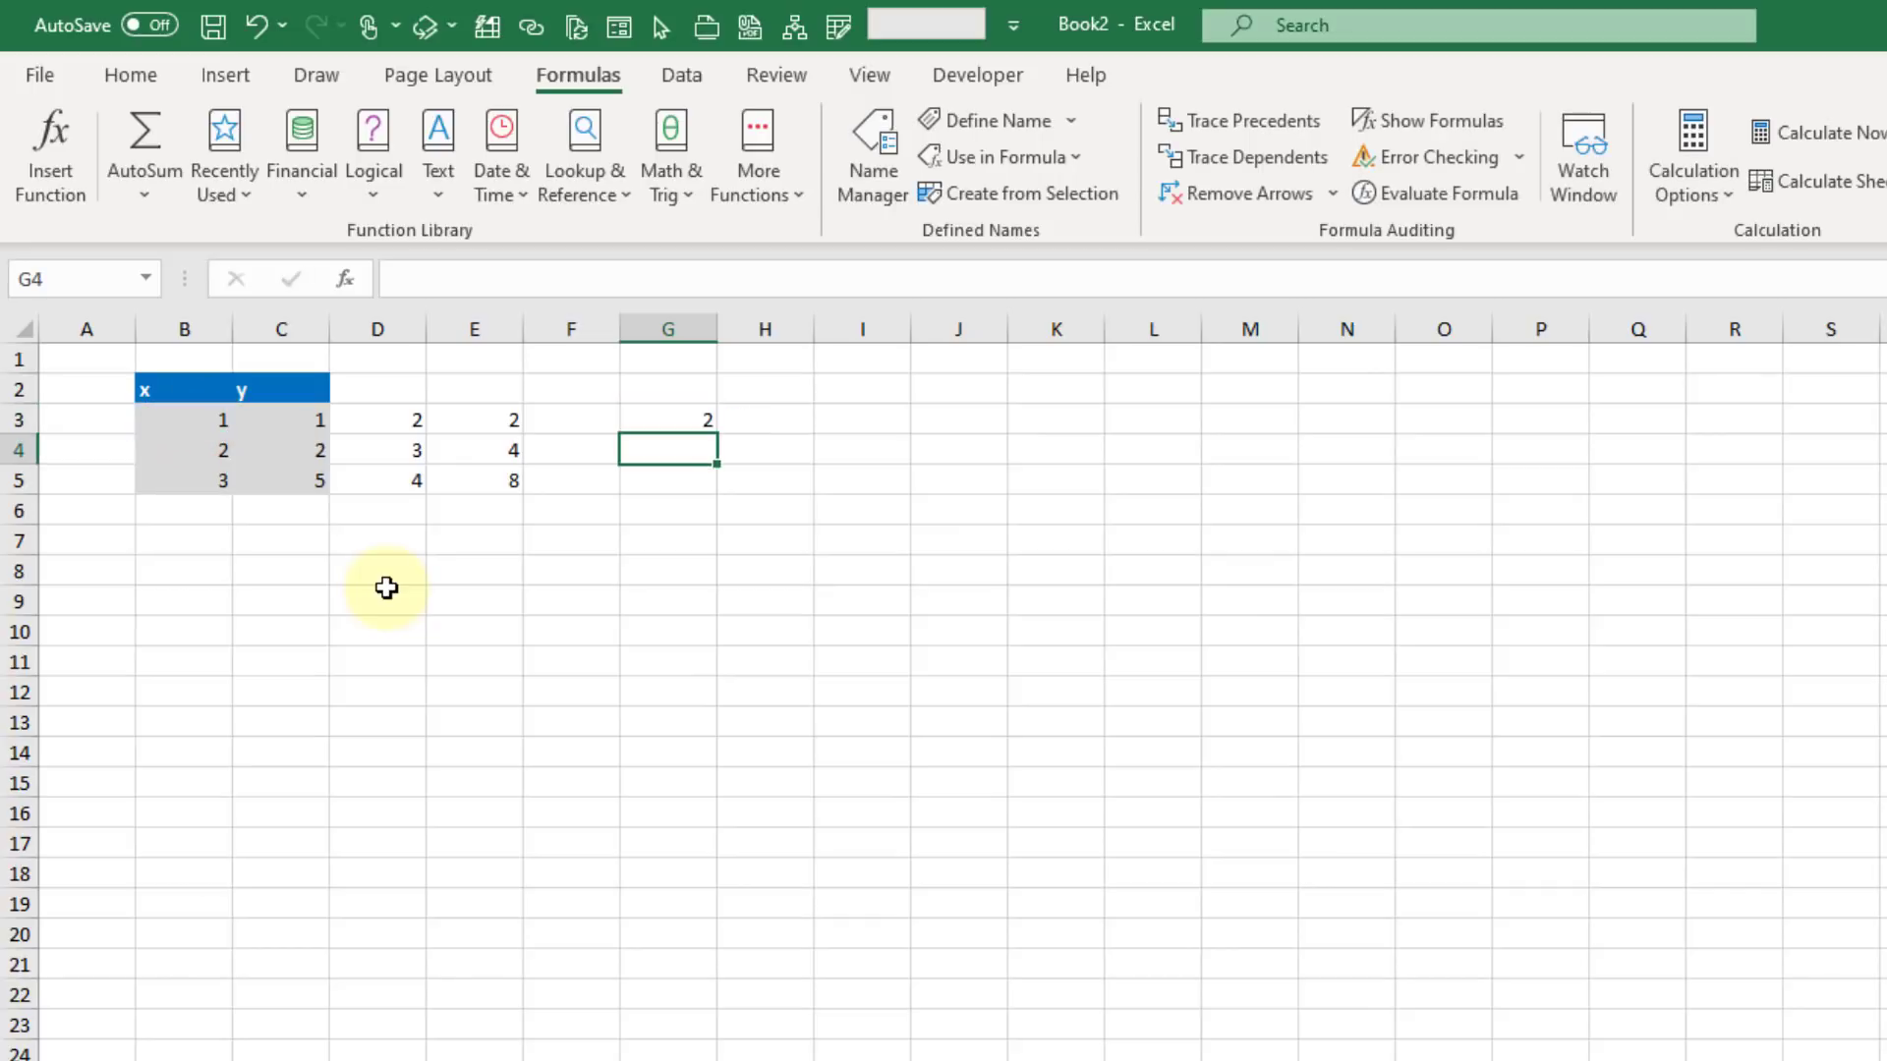
pyautogui.click(697, 421)
pyautogui.moveTo(716, 428); pyautogui.dragTo(725, 497)
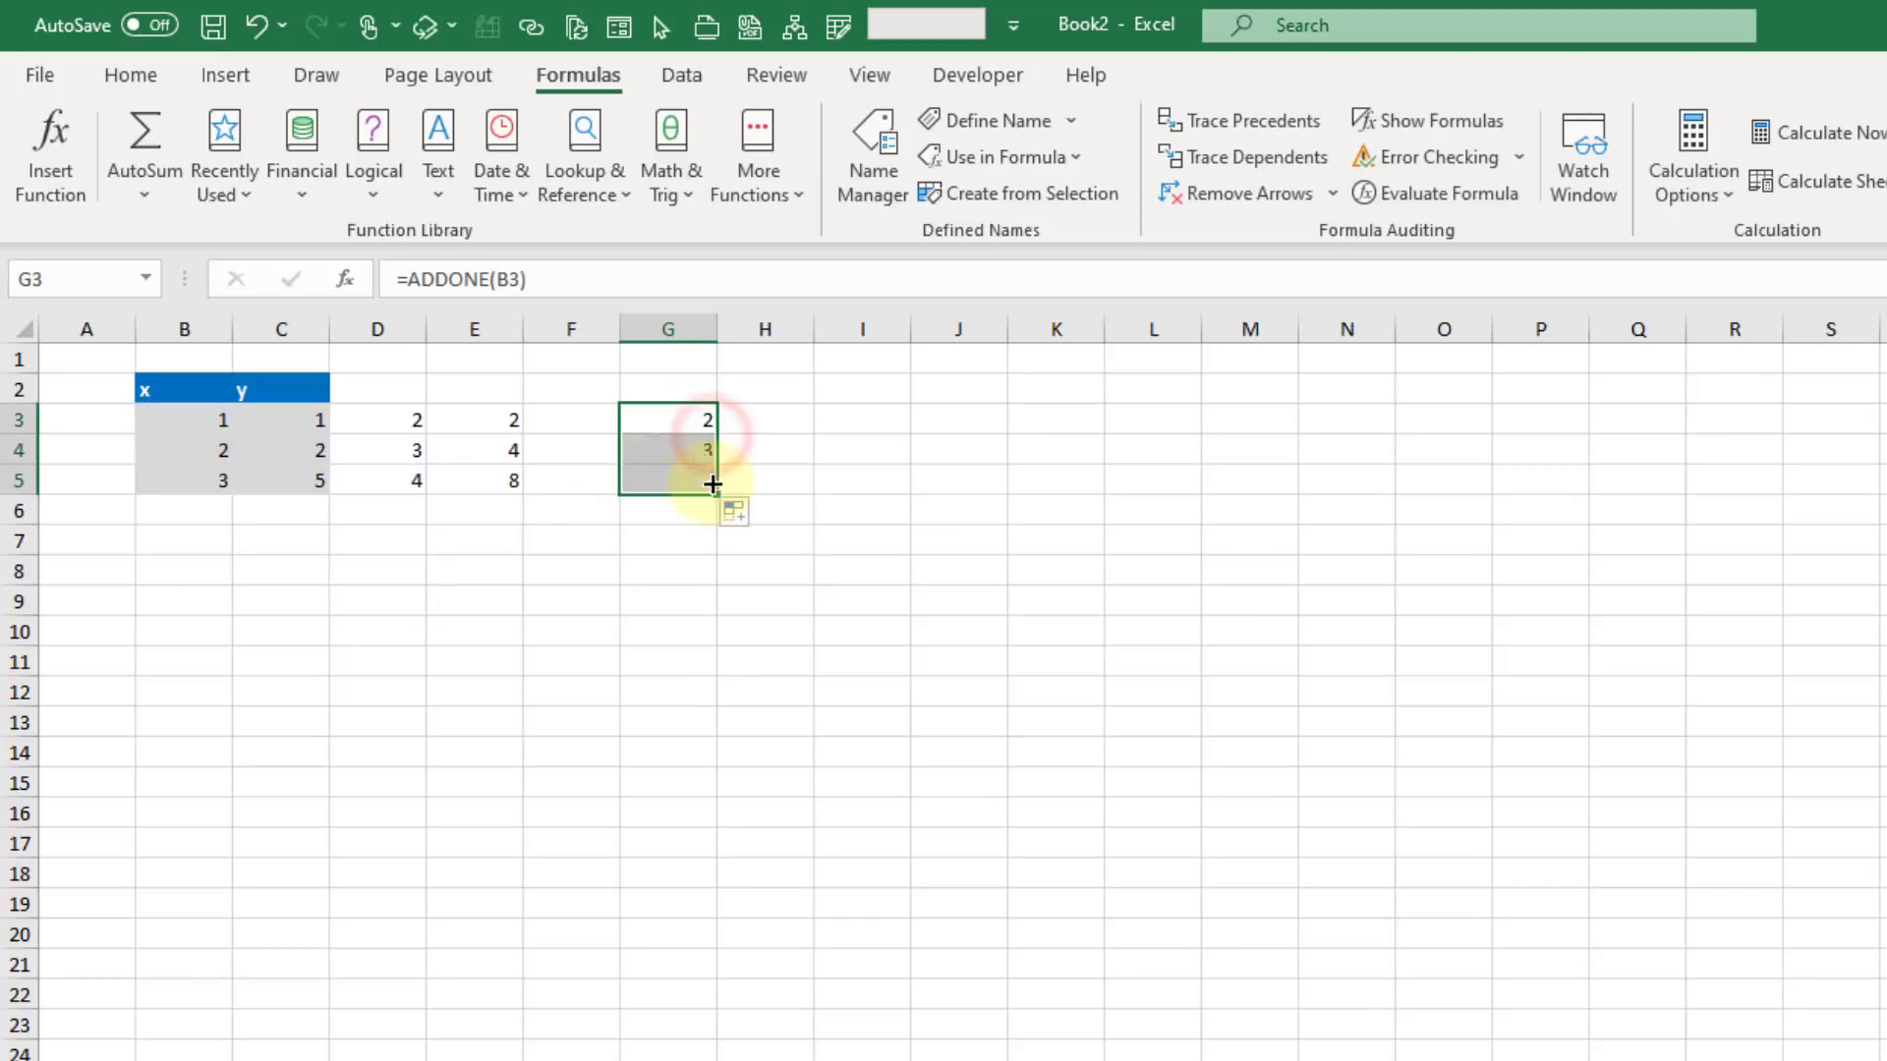
pyautogui.click(671, 424)
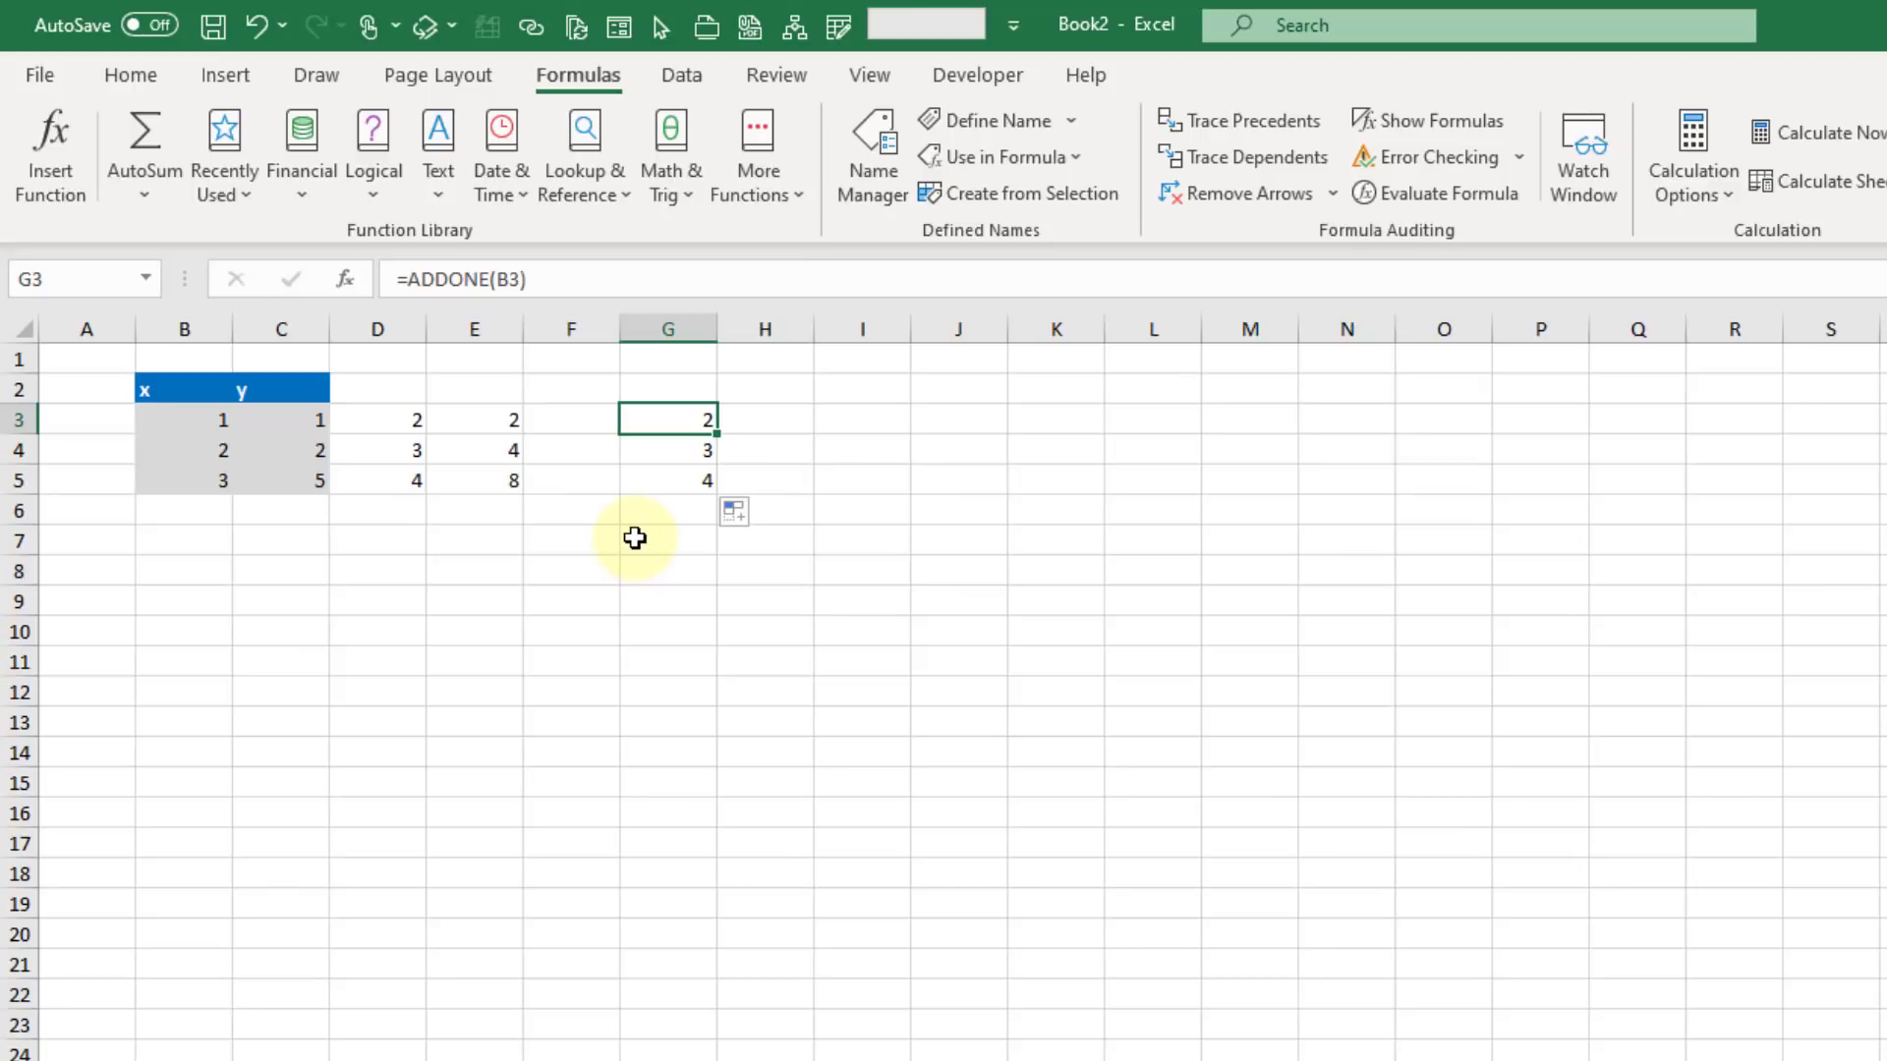
# Copy the LAMBDA(x,y,x+y) text from E3's formula
pyautogui.click(494, 421)
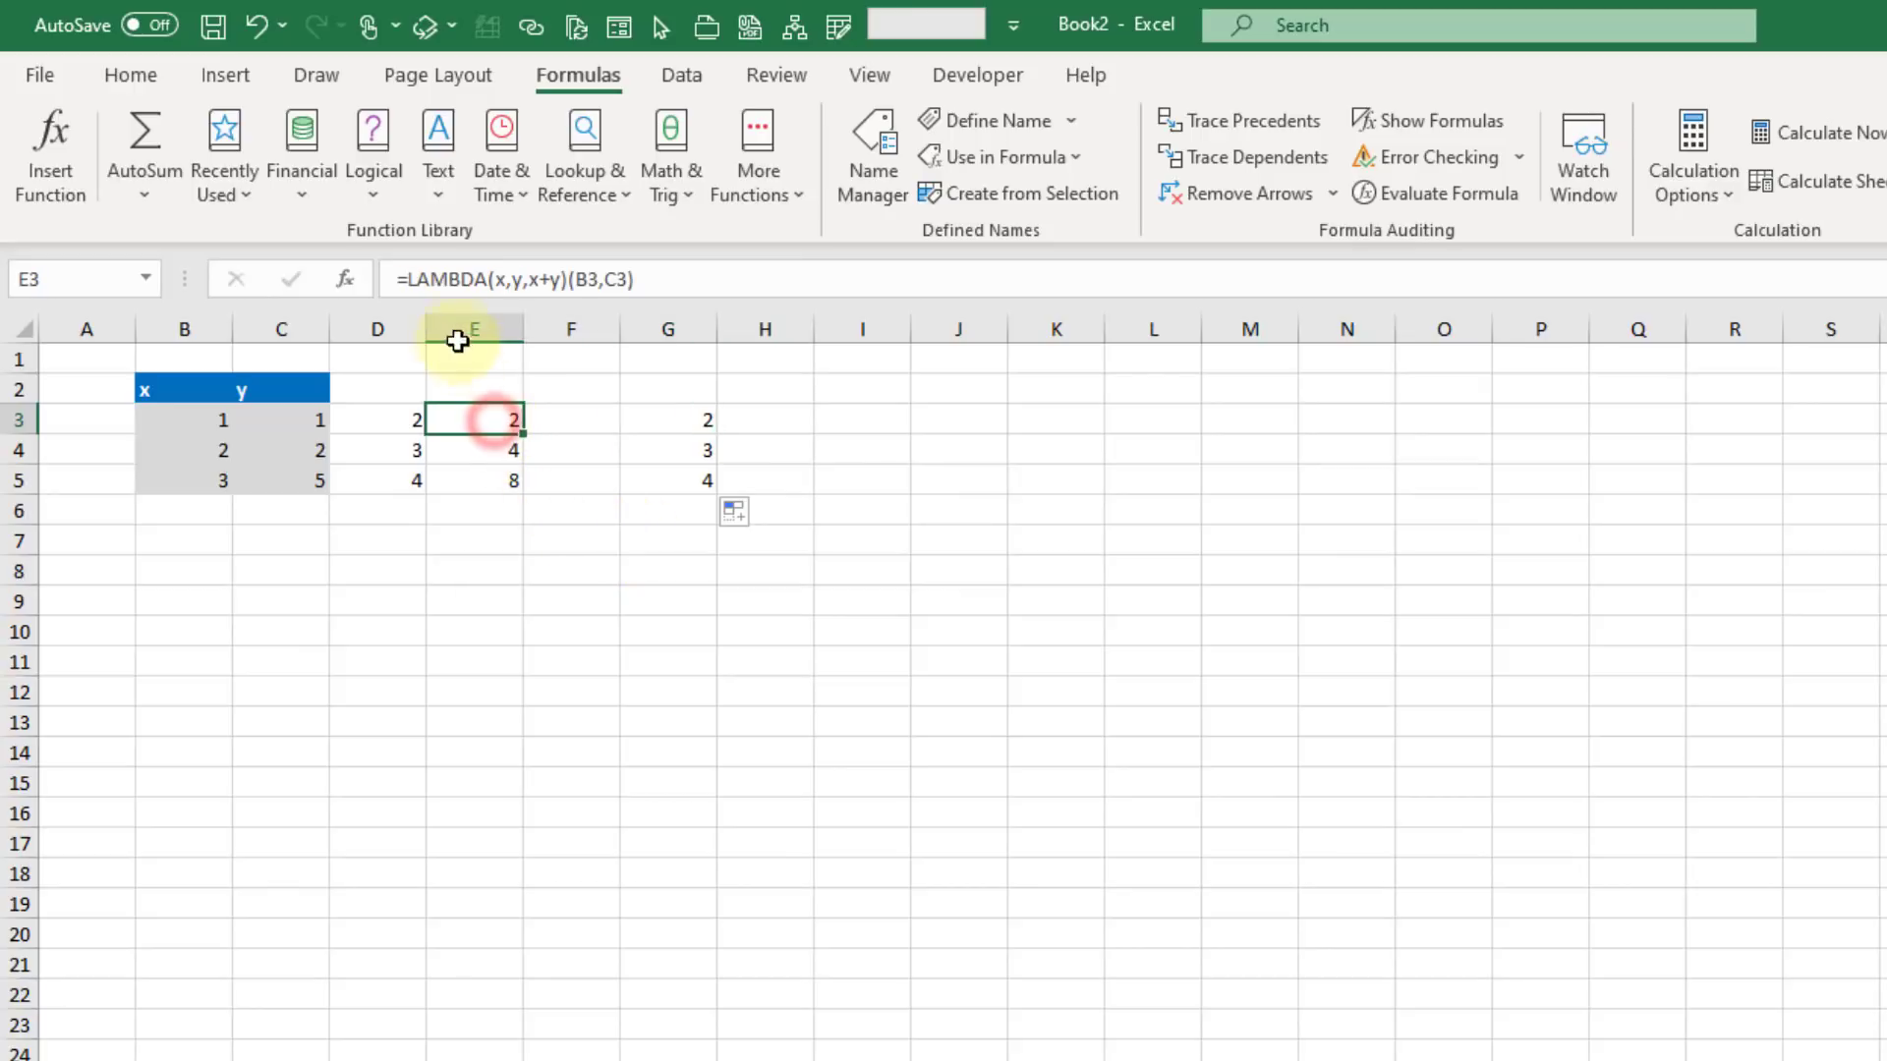
pyautogui.moveTo(408, 279); pyautogui.dragTo(569, 279)
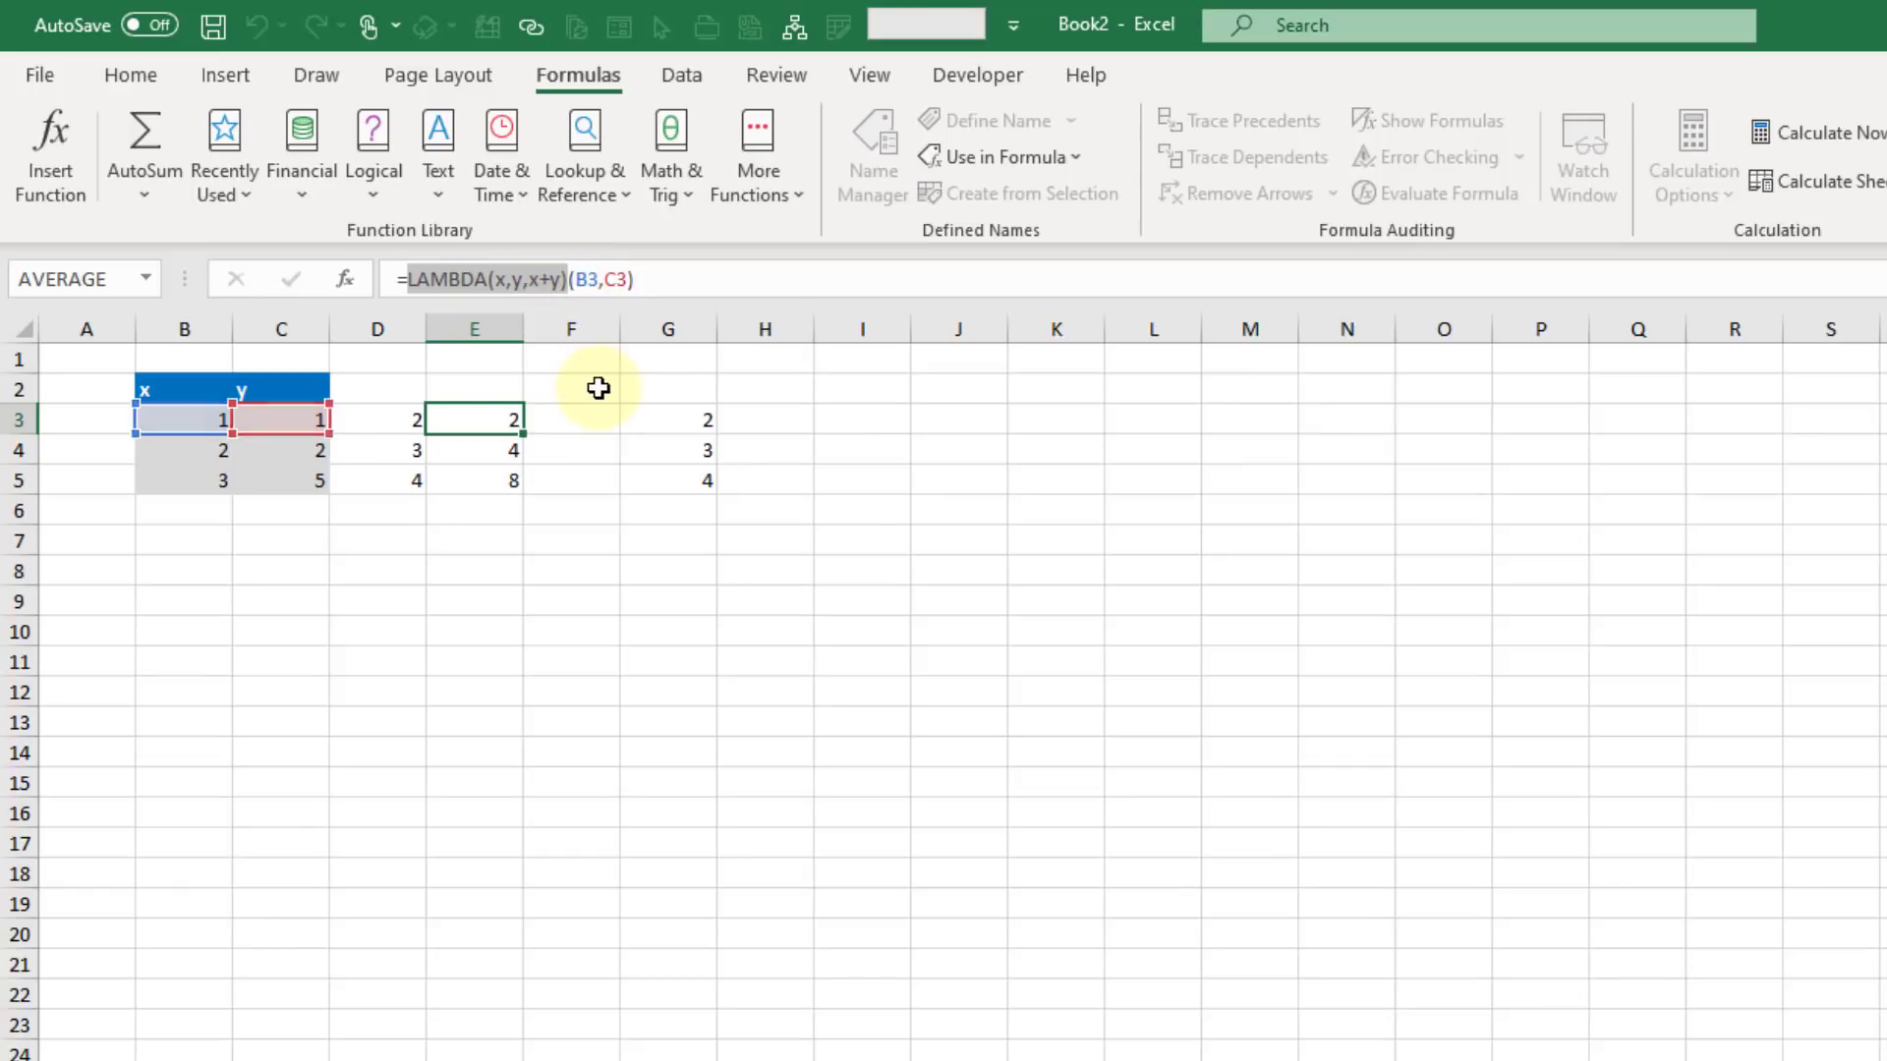
pyautogui.press('Escape')
# Create the name ADDNUMBERS referring to =LAMBDA(x,y,x+y), commented 'Adds two numbers'
pyautogui.click(867, 173)
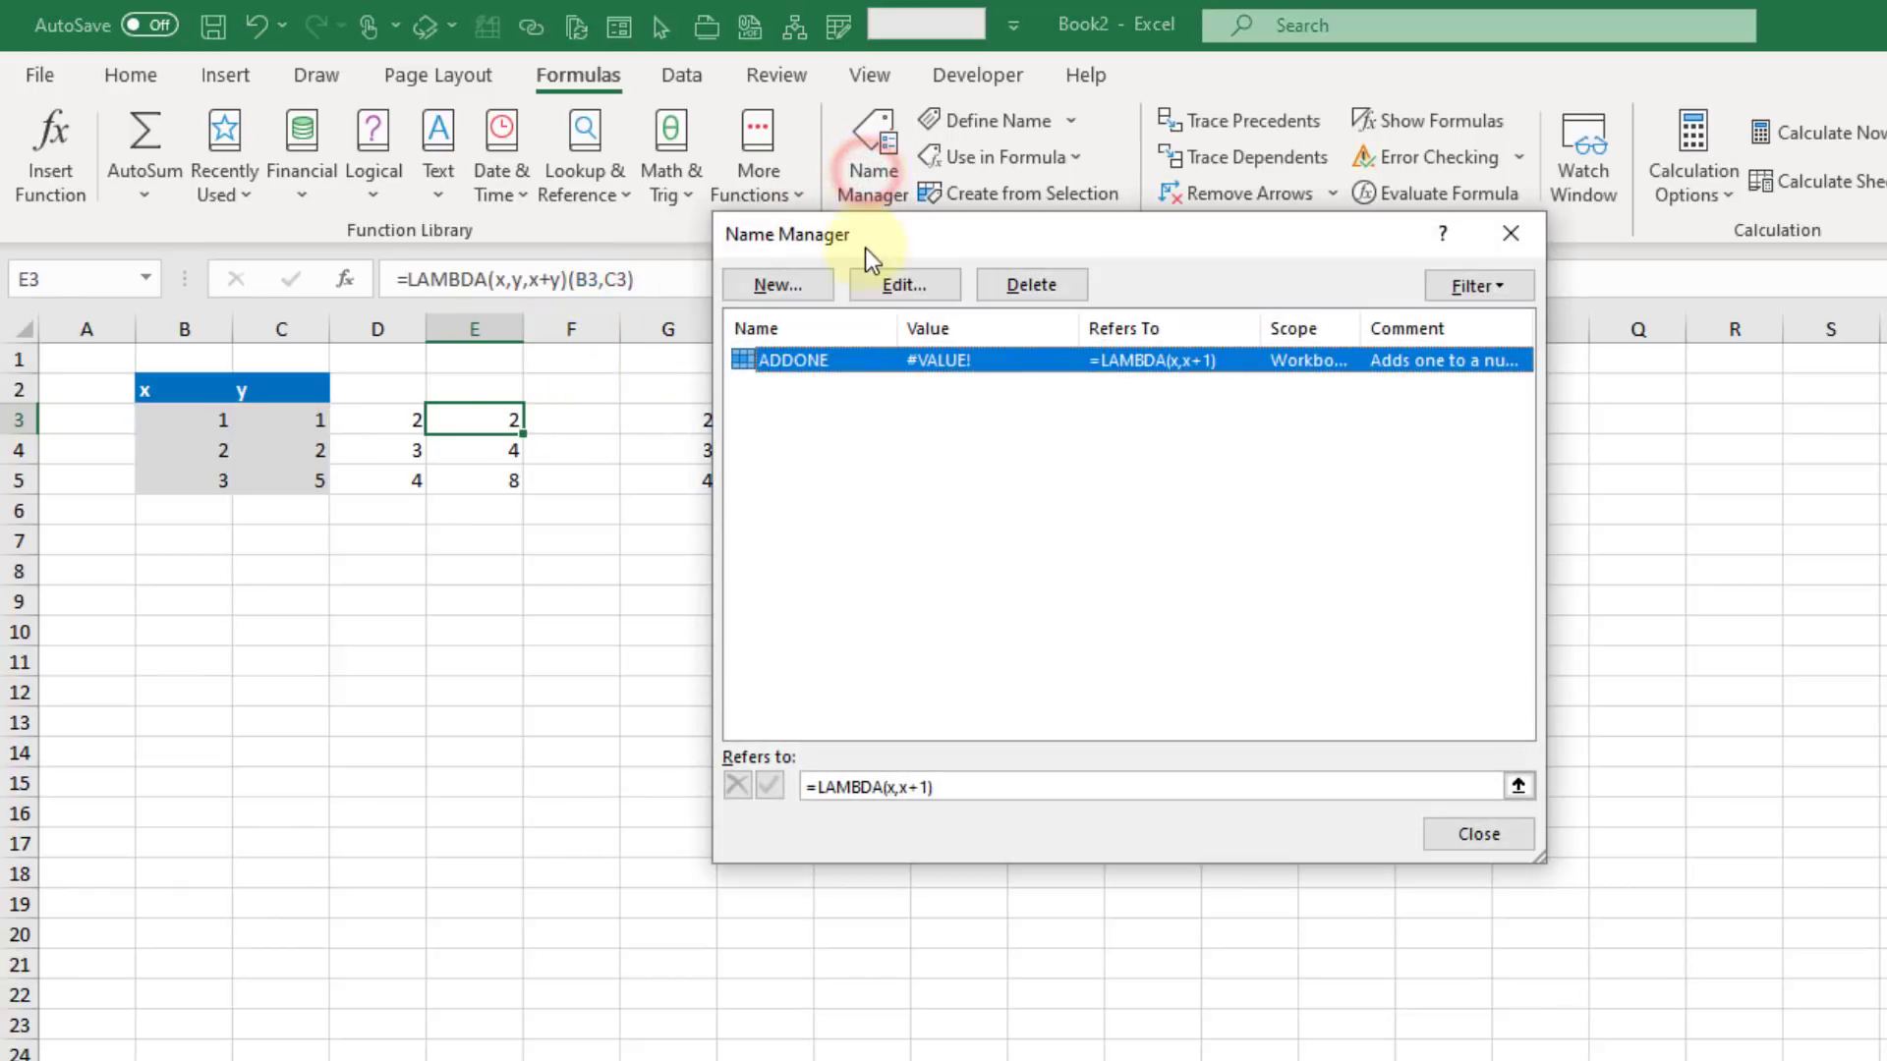
pyautogui.click(787, 284)
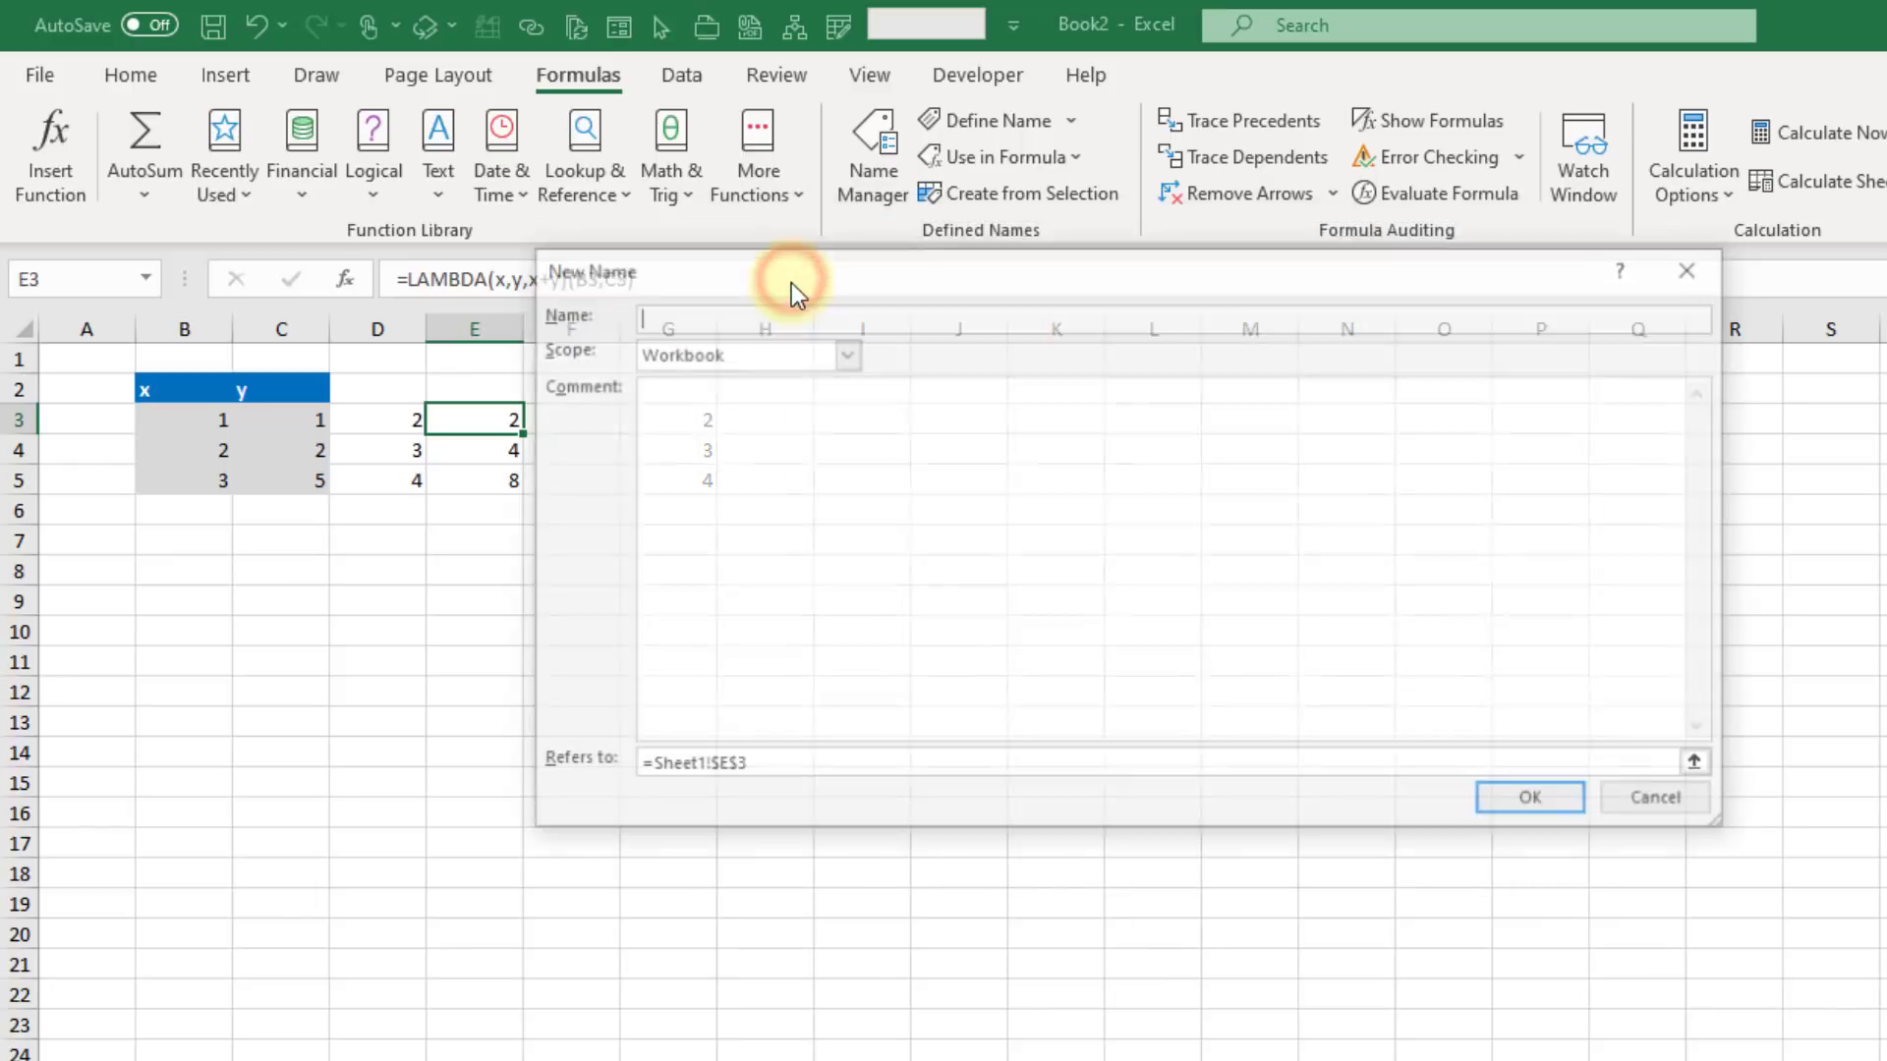
pyautogui.write('AS')
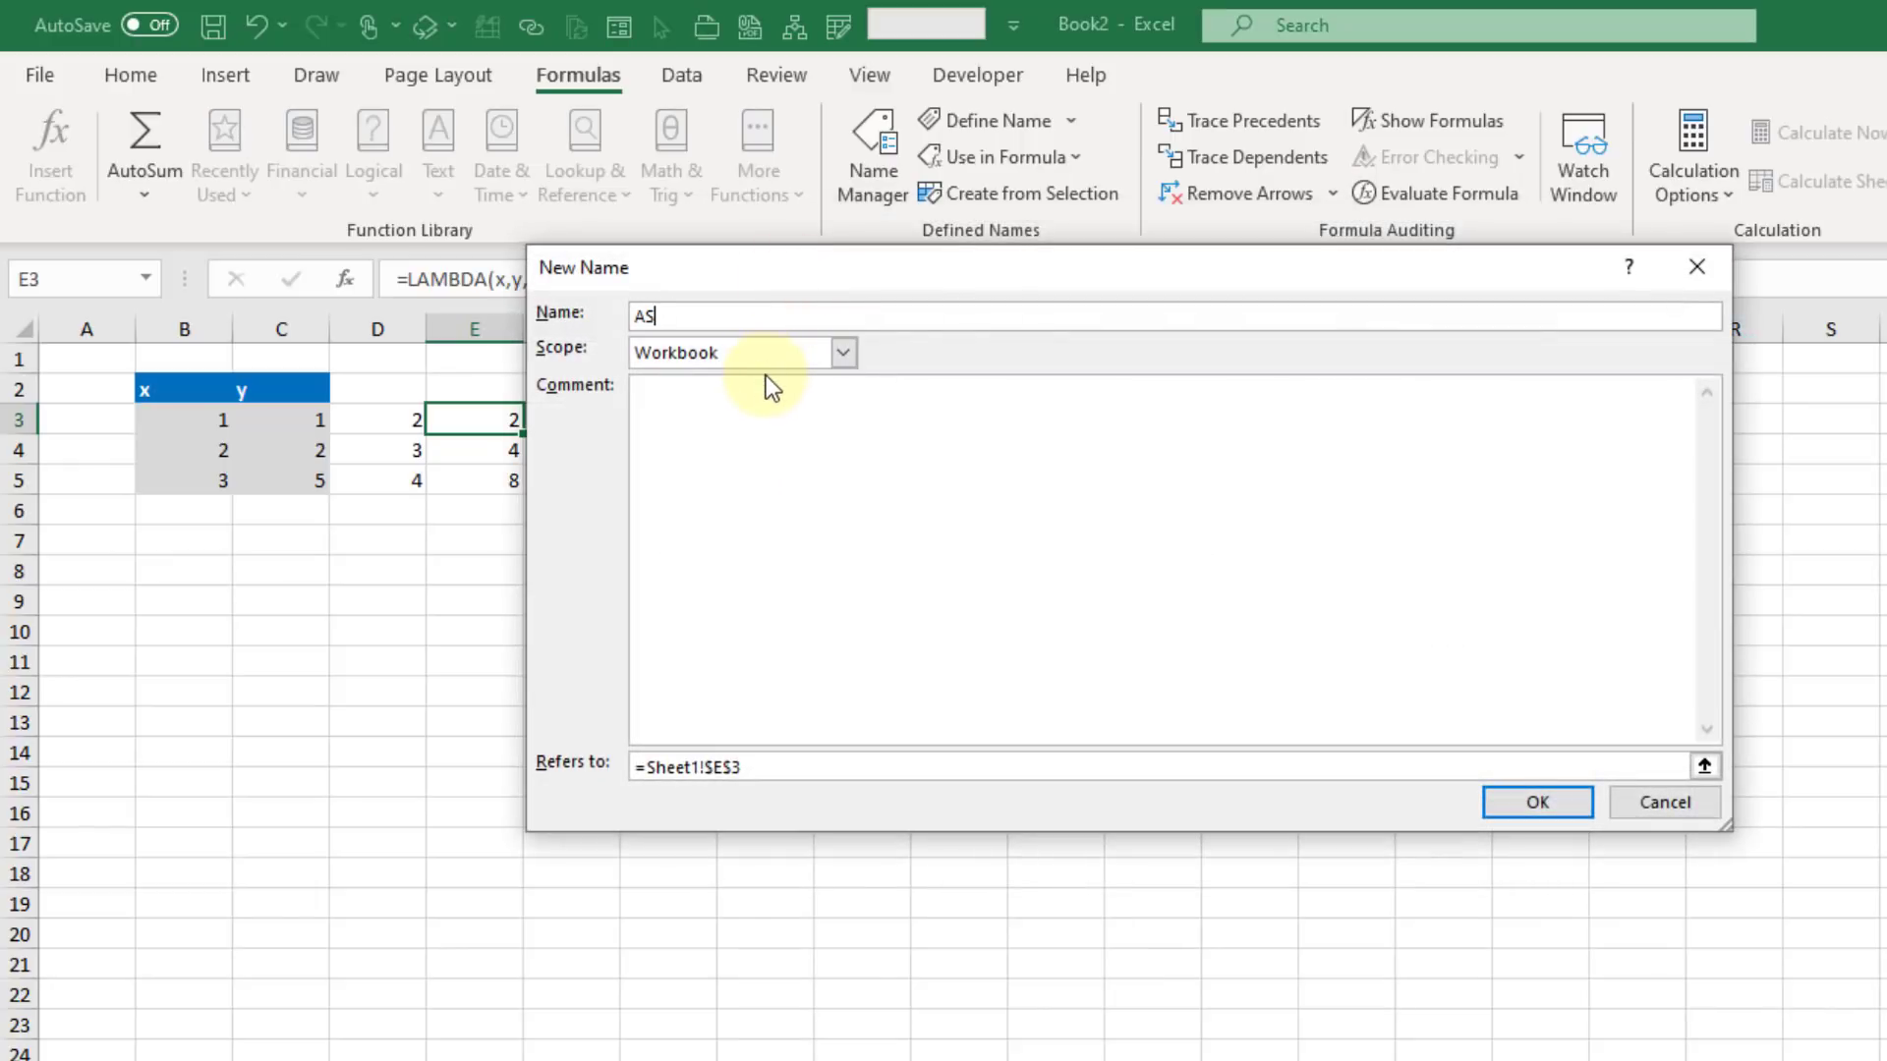
pyautogui.press('BackSpace')
pyautogui.write('DDNUMBER')
pyautogui.click(763, 412)
pyautogui.write('Adds')
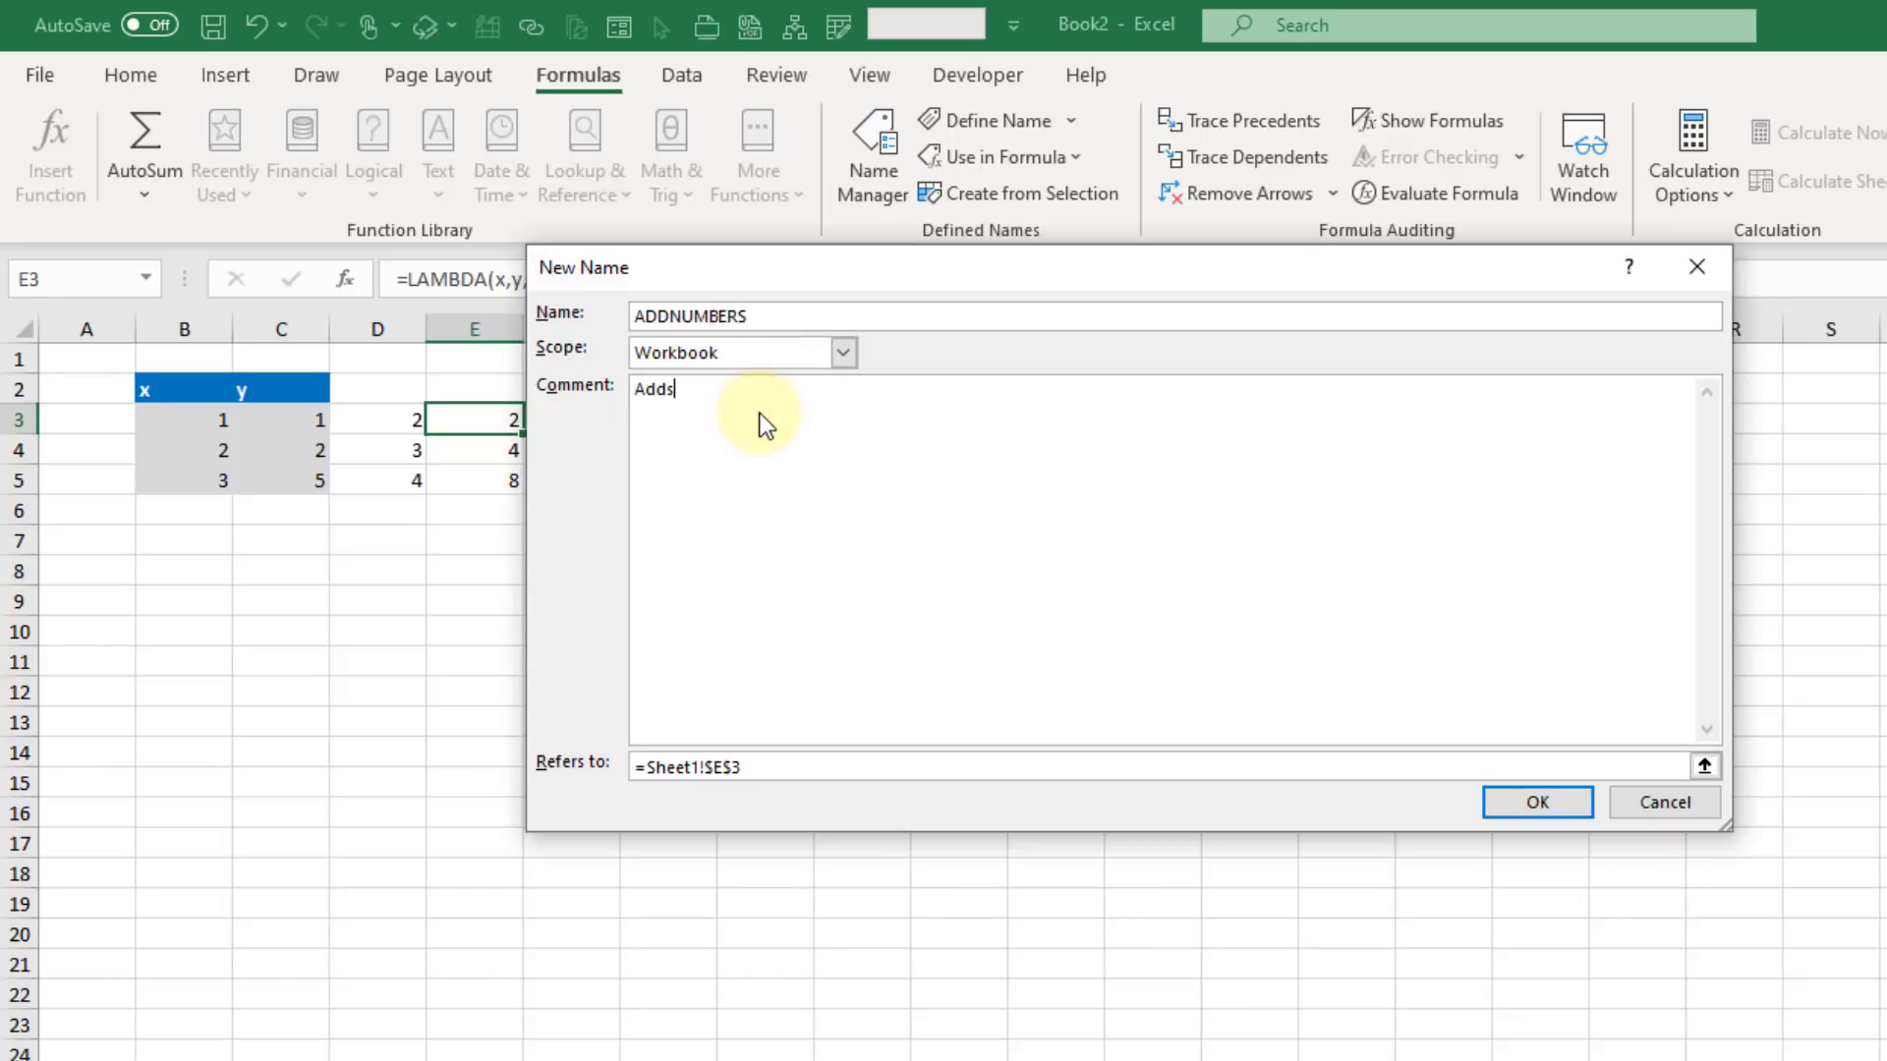
pyautogui.write(' two numbers')
pyautogui.click(805, 759)
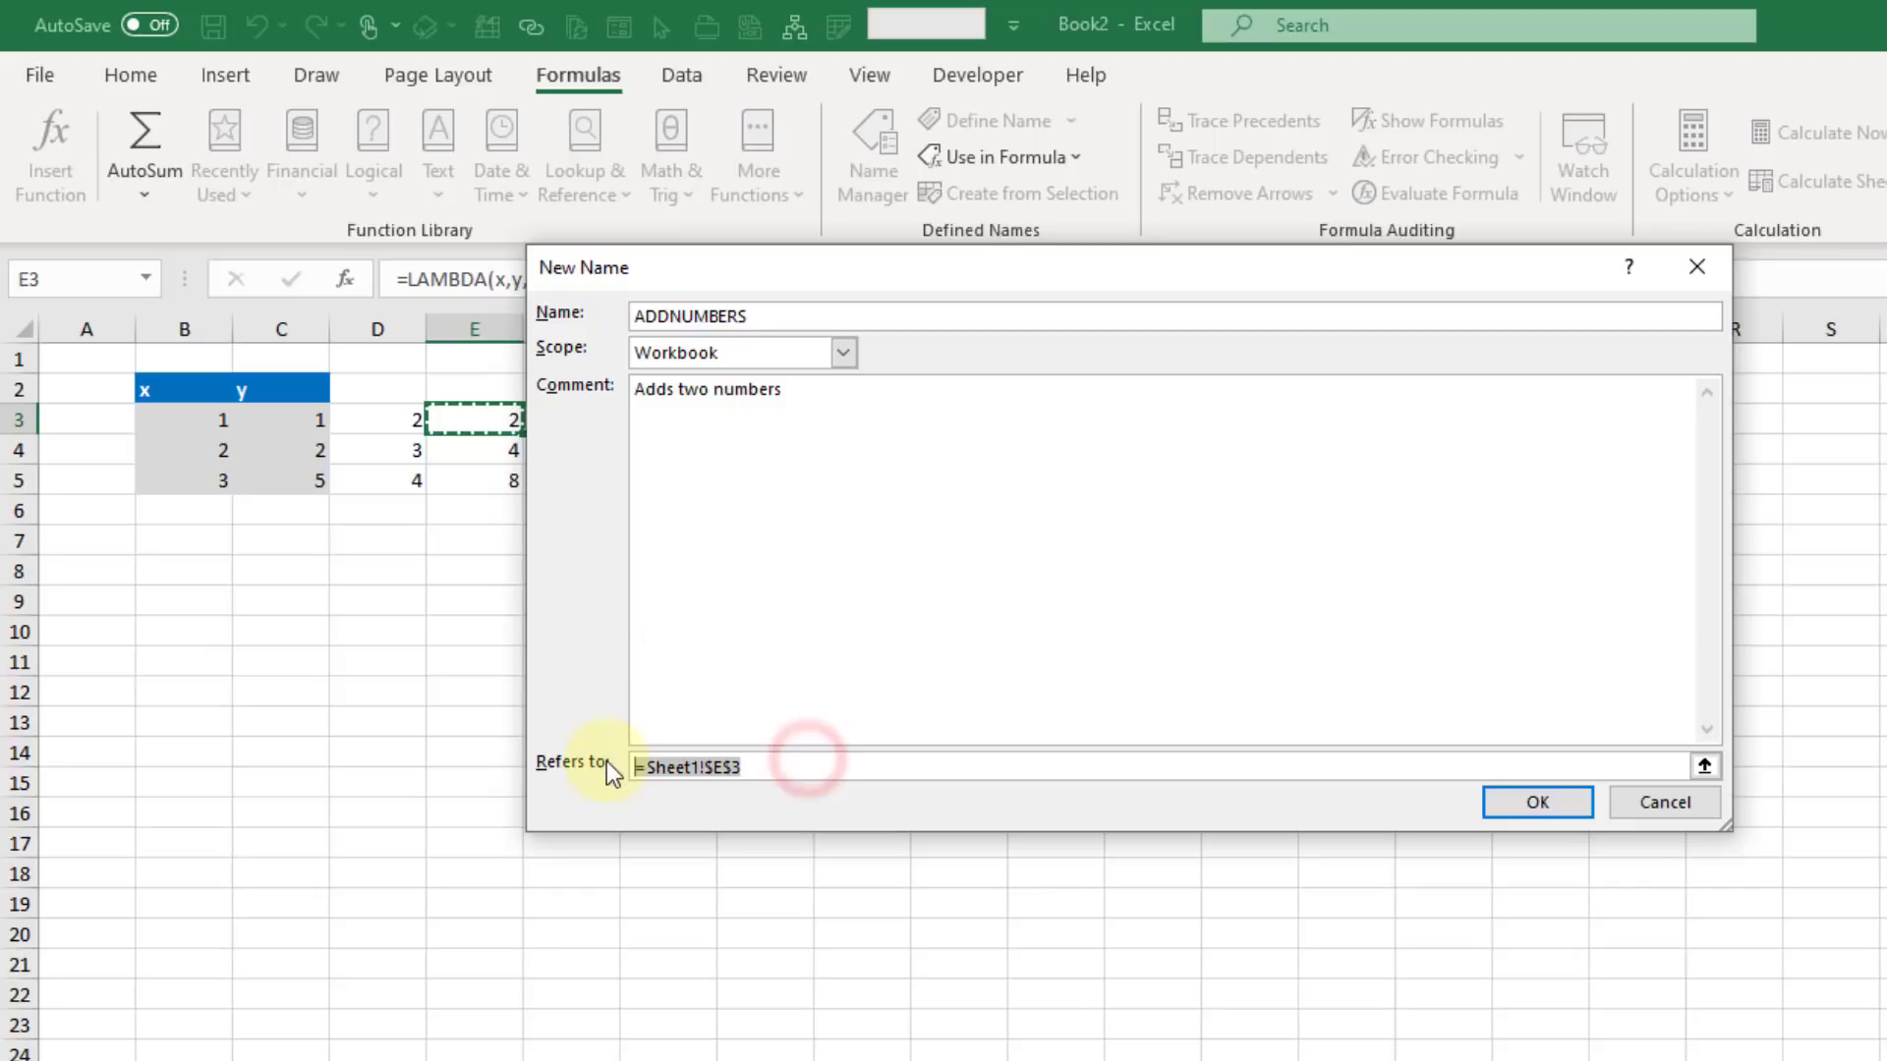
pyautogui.hotkey('ctrl', 'v')
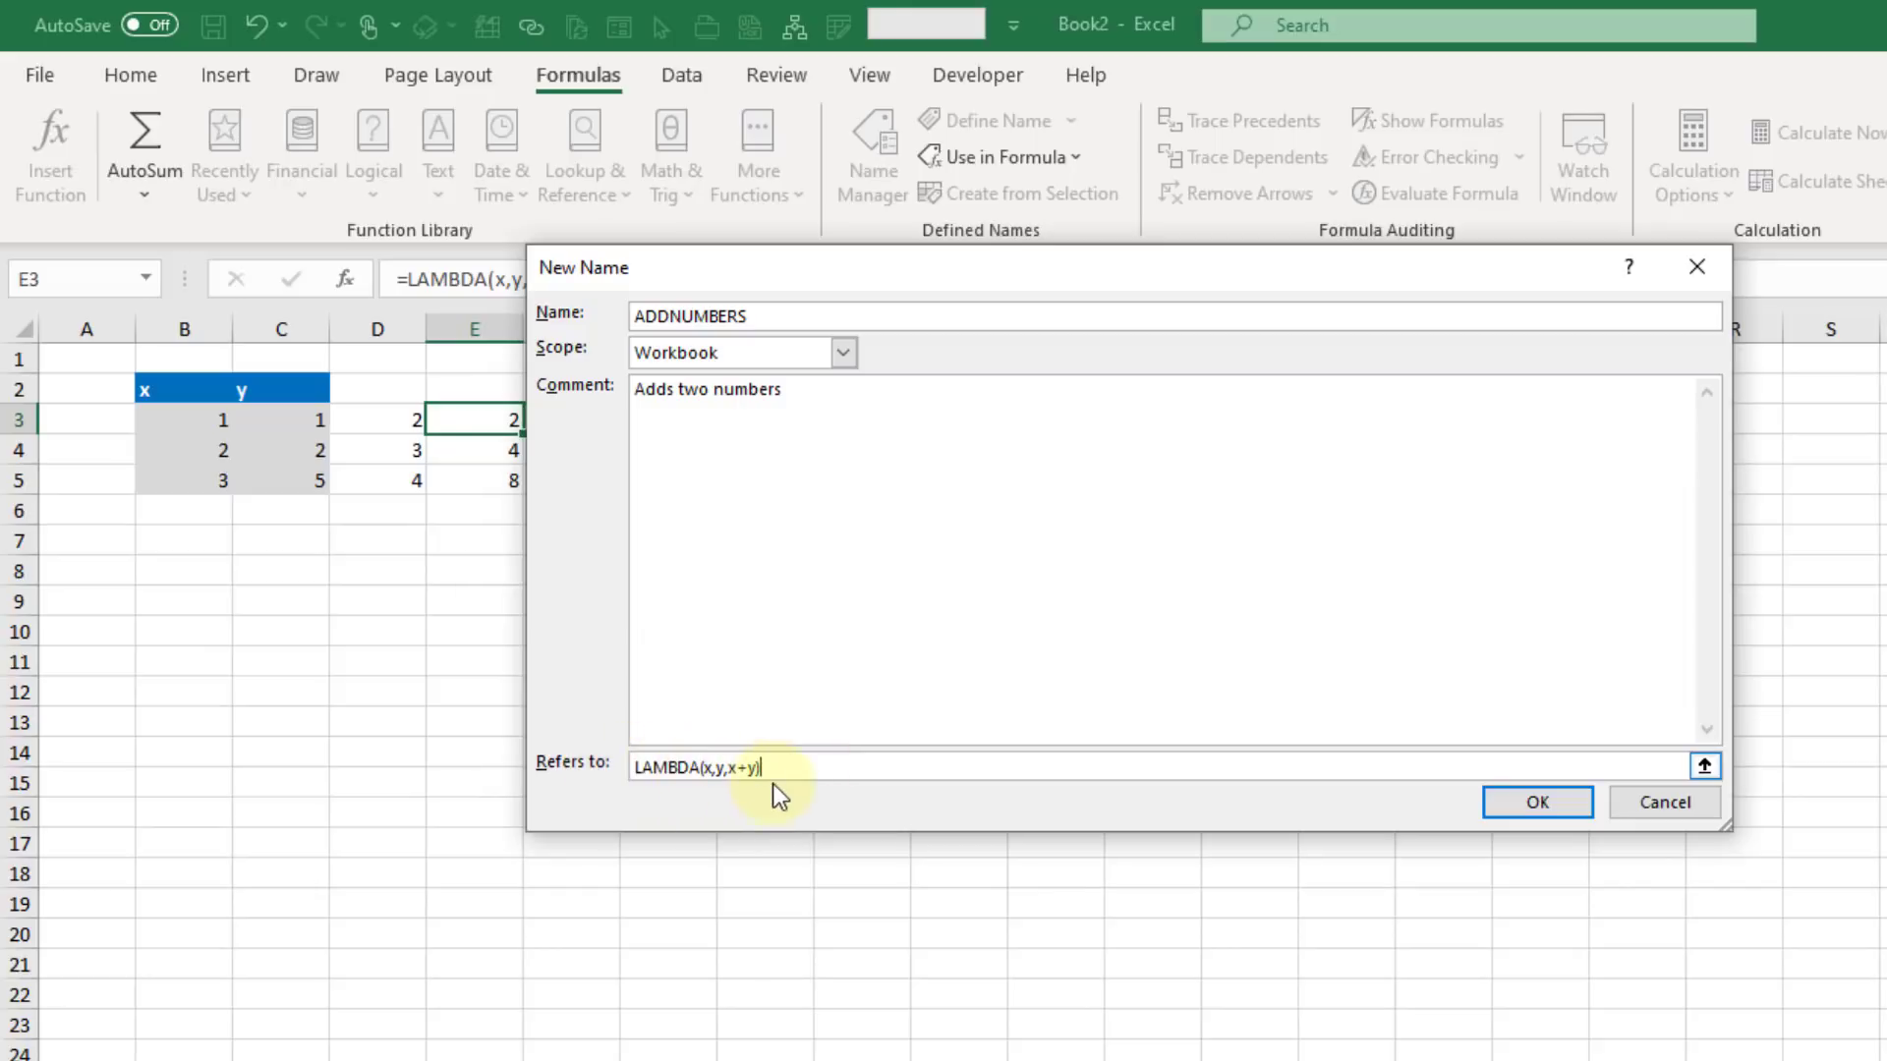
pyautogui.click(639, 772)
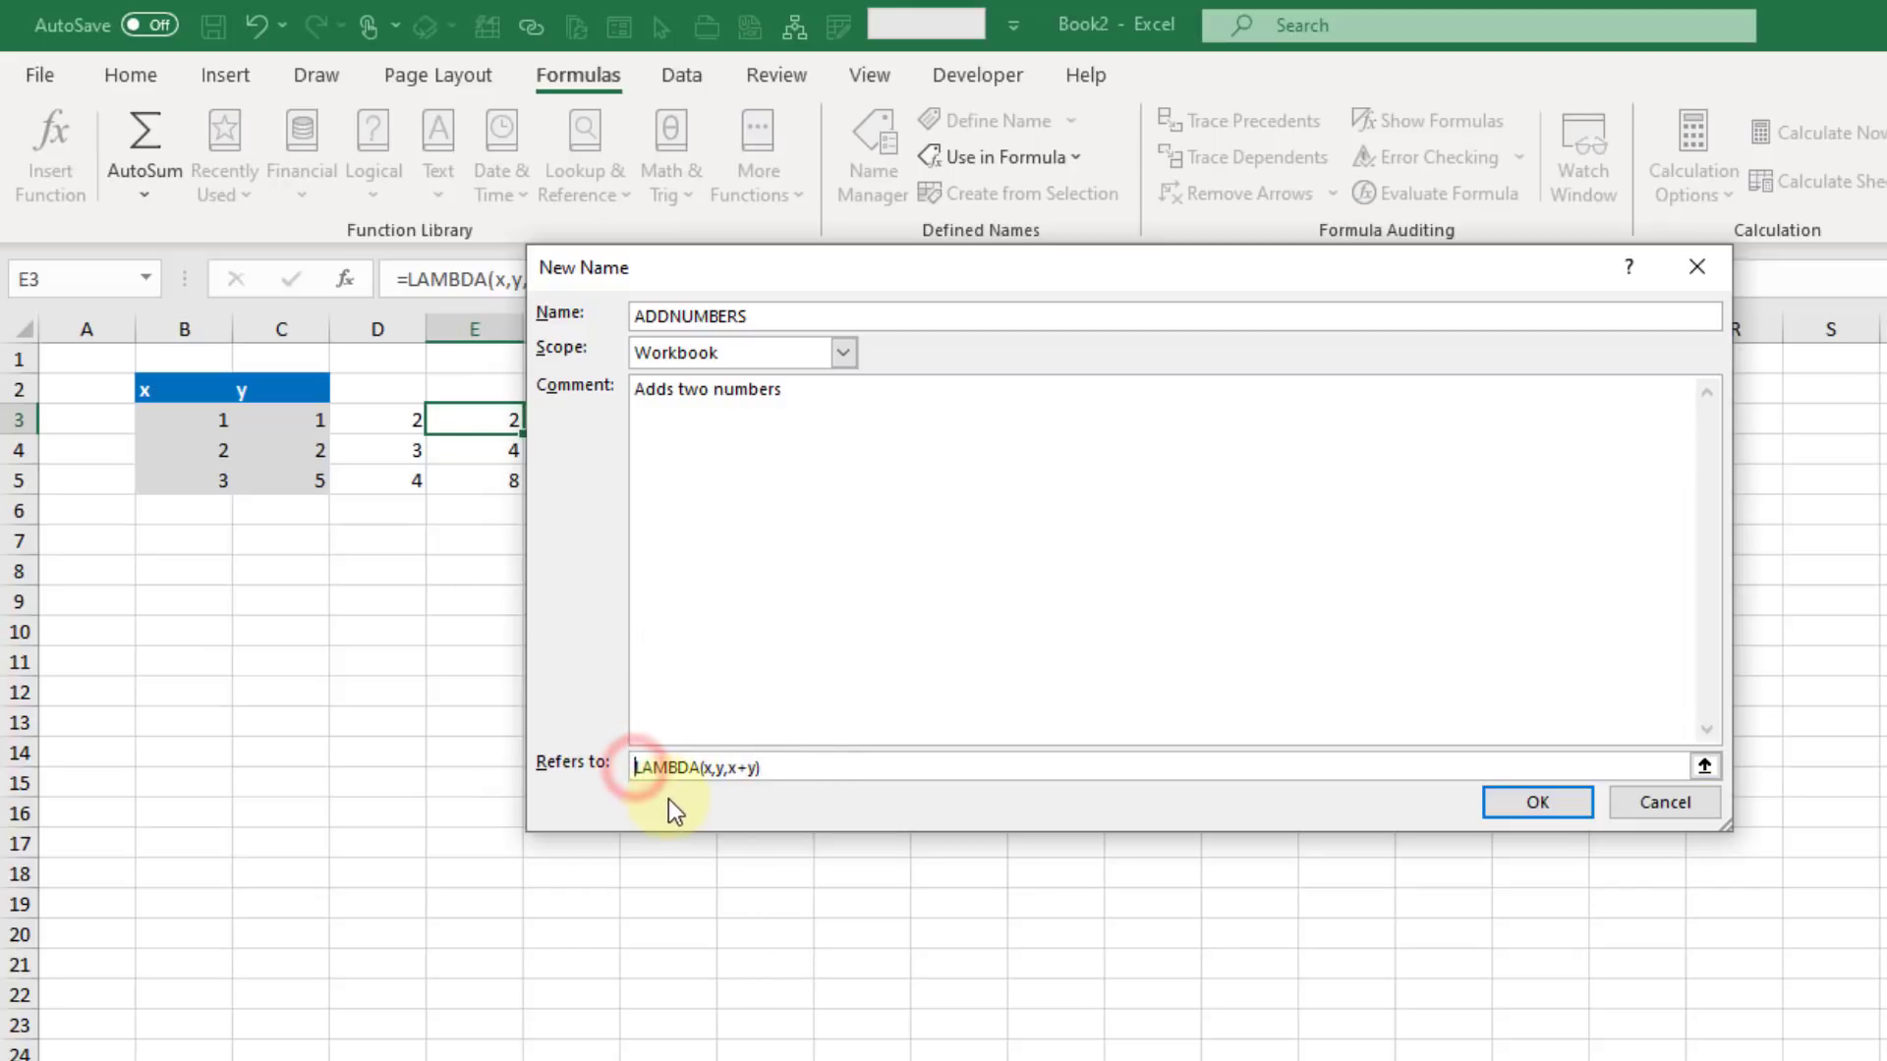
pyautogui.write('=')
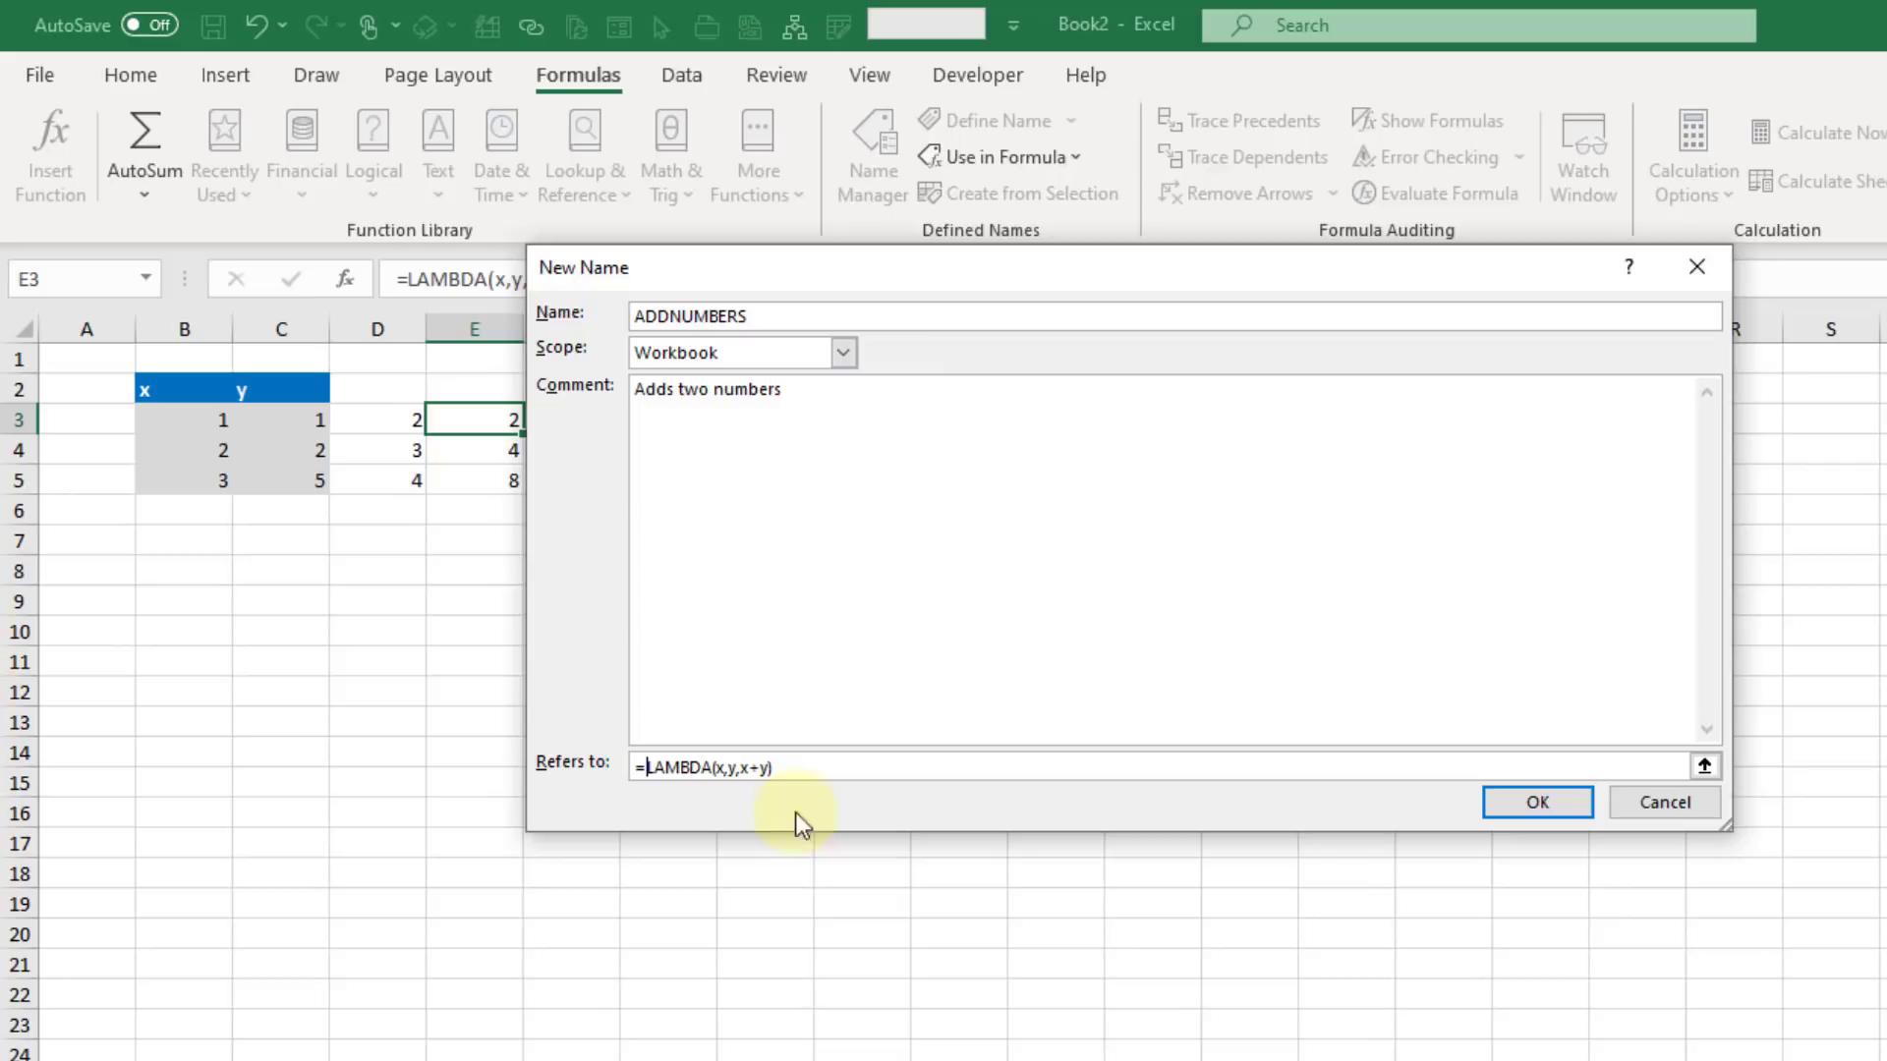
pyautogui.click(1518, 802)
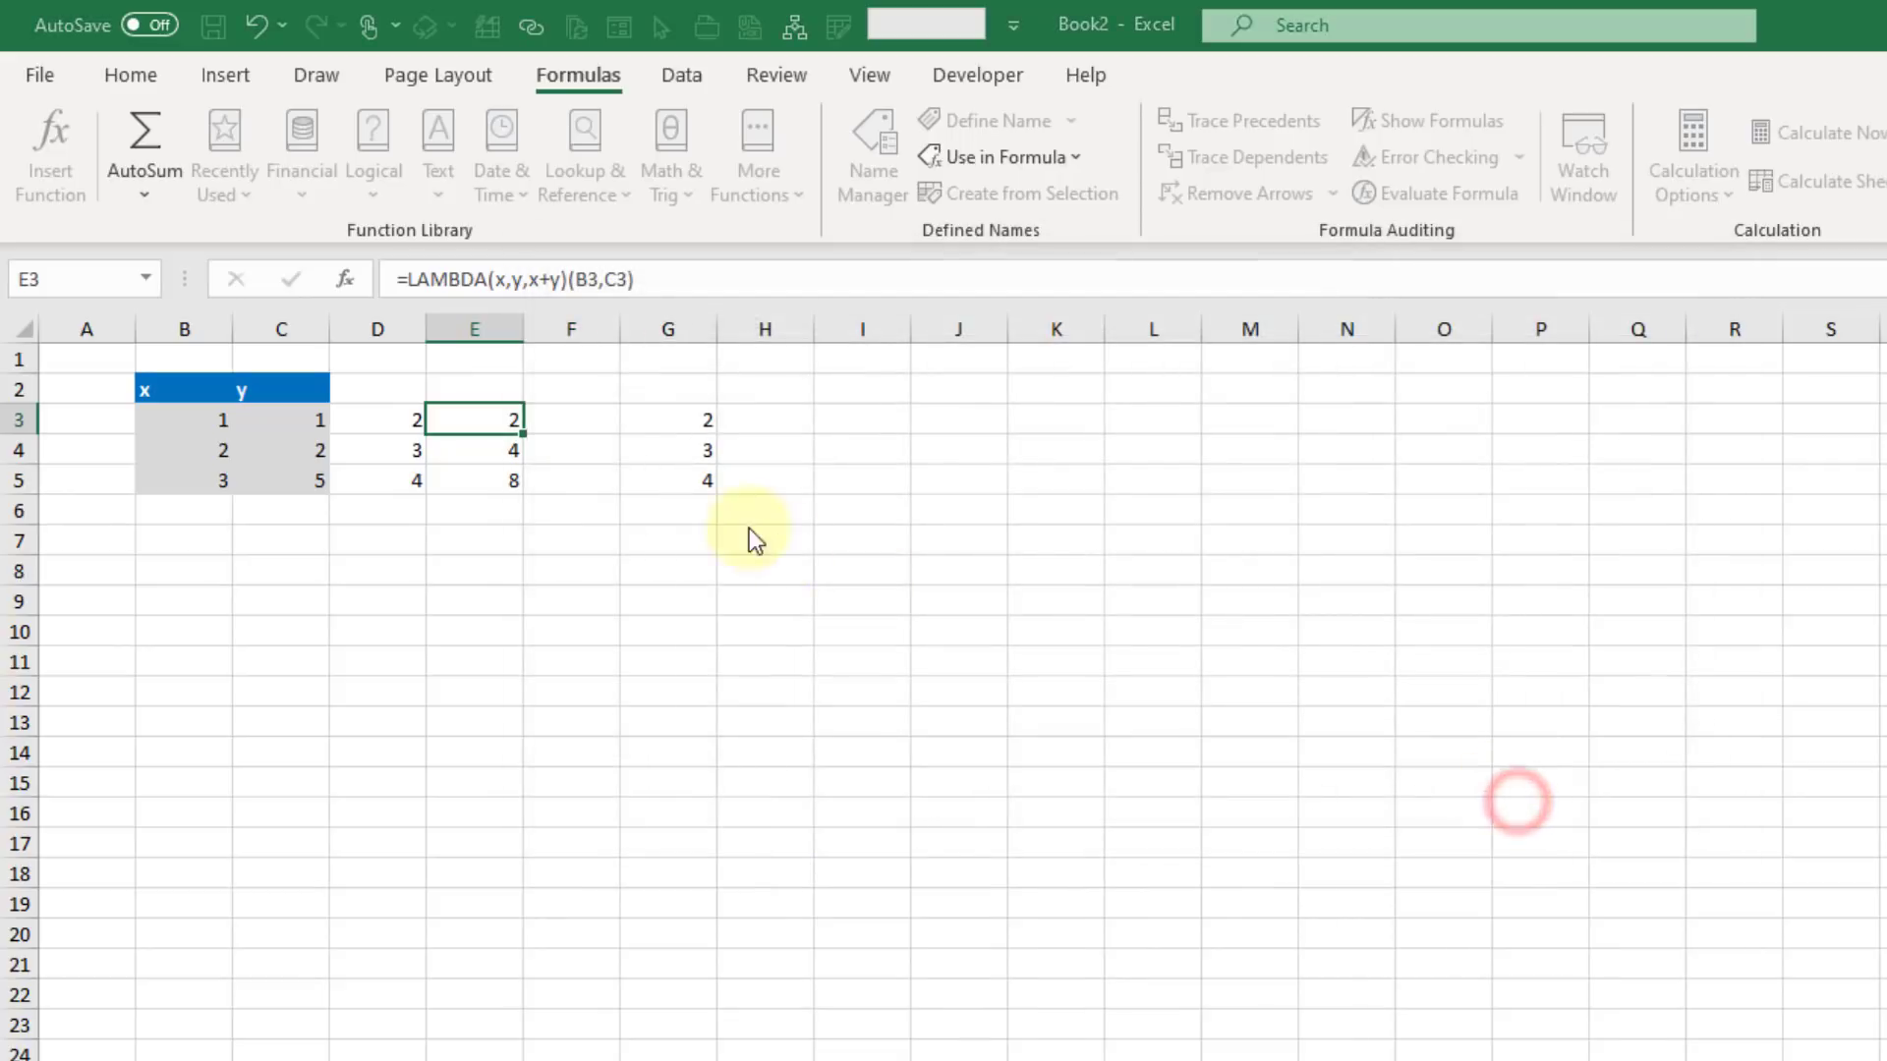
# Enter =ADDNUMBERS(B3,C3) in H3, returning 2
pyautogui.click(1470, 834)
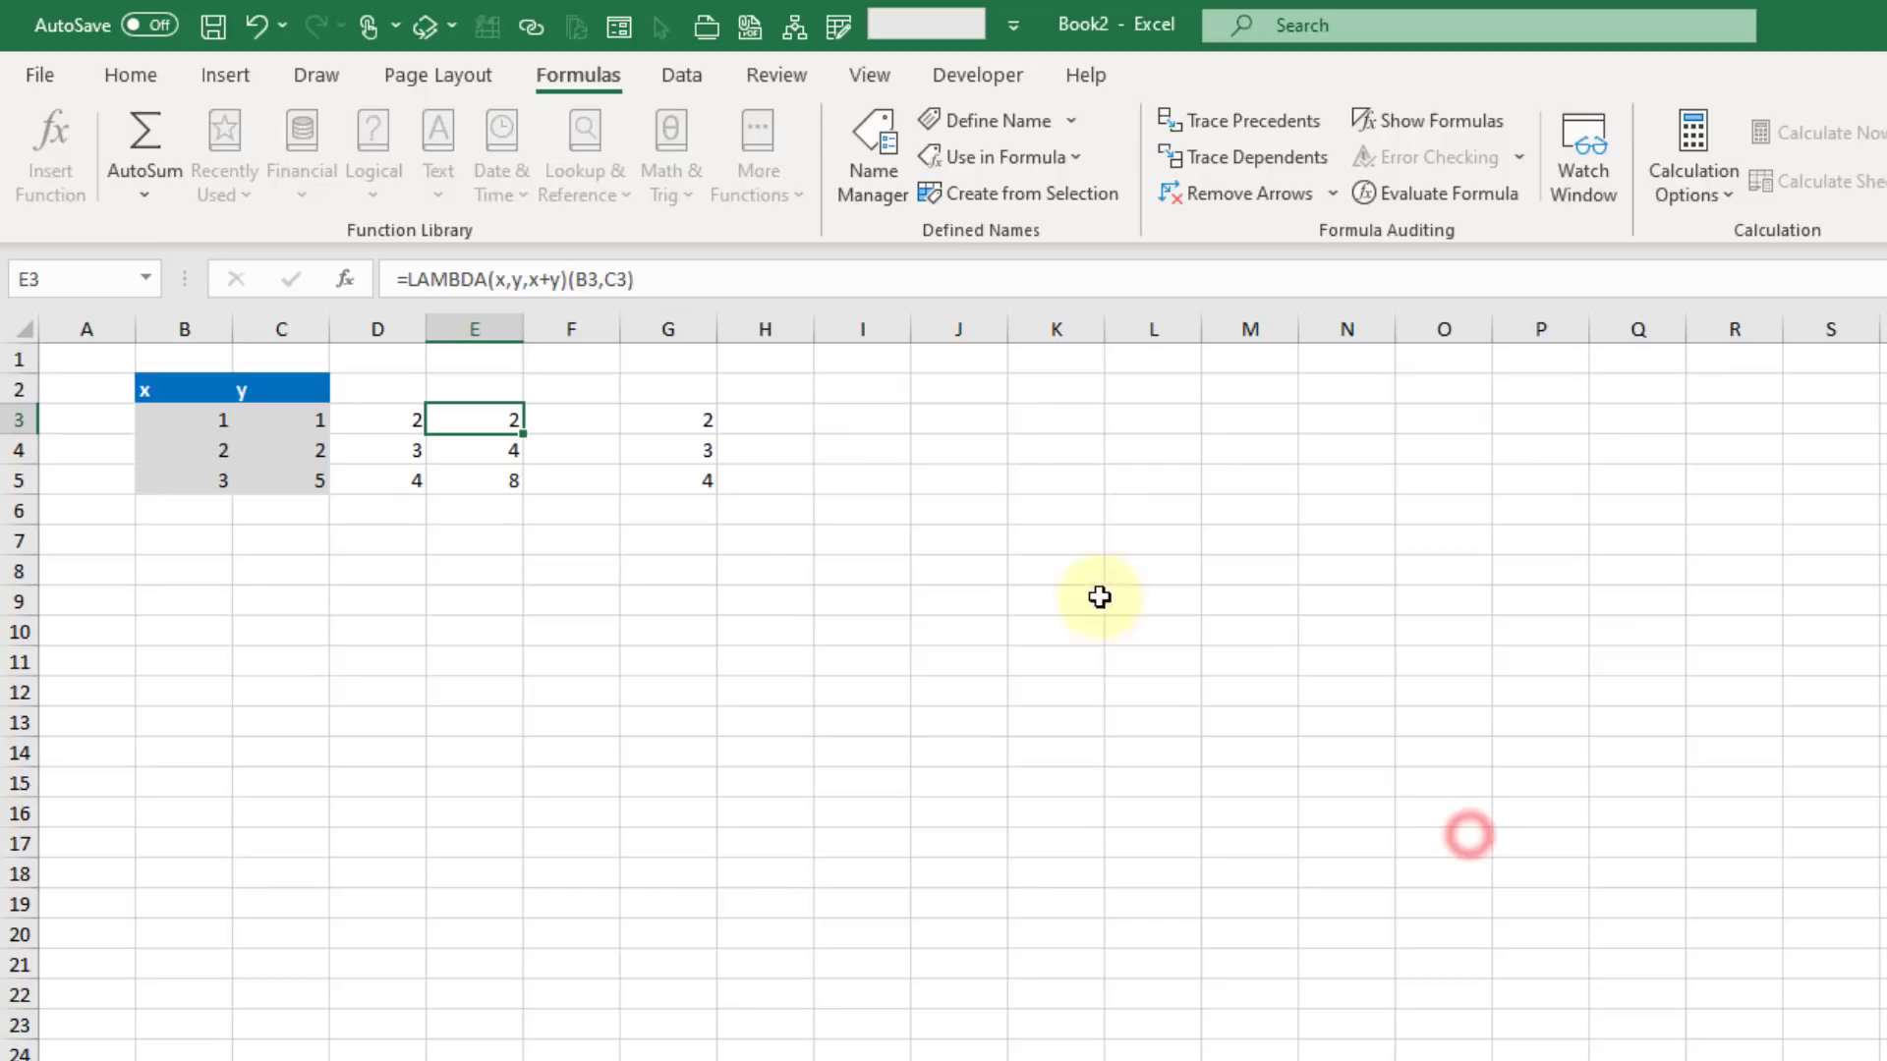
pyautogui.click(774, 423)
pyautogui.write('=')
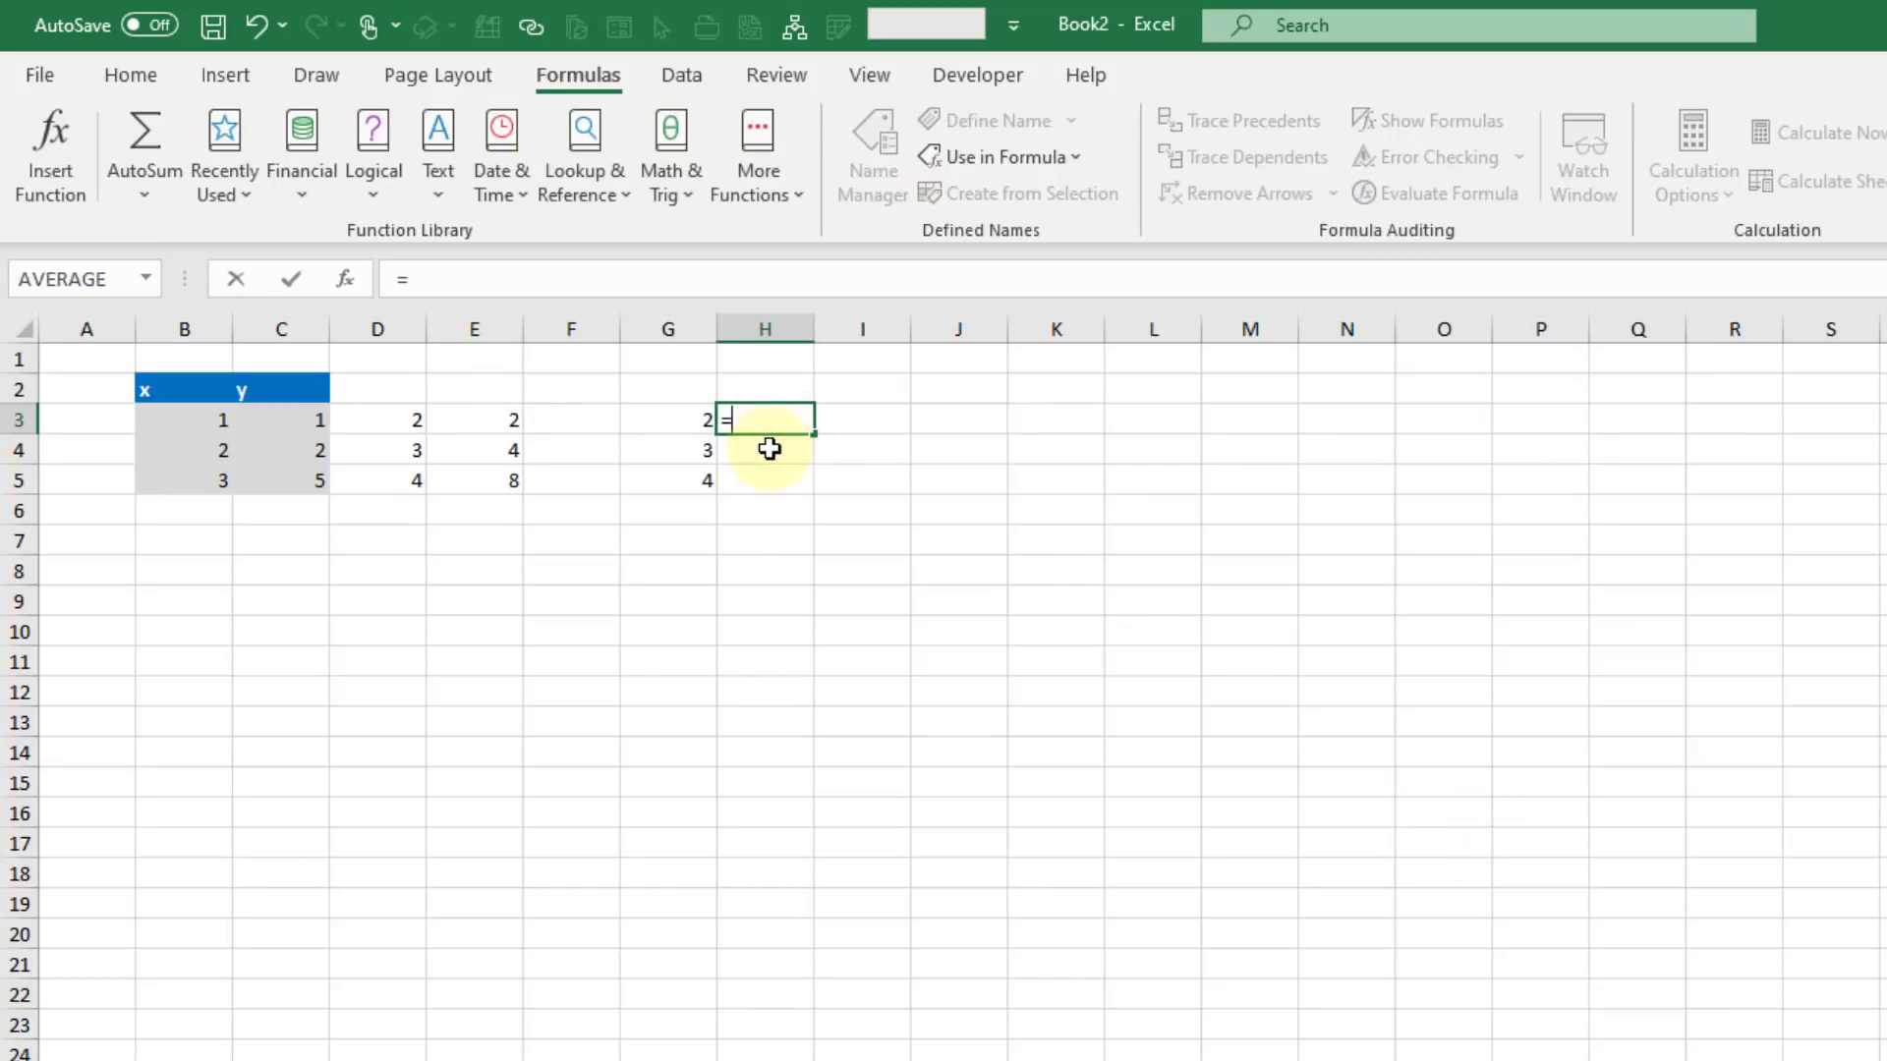
pyautogui.write('add')
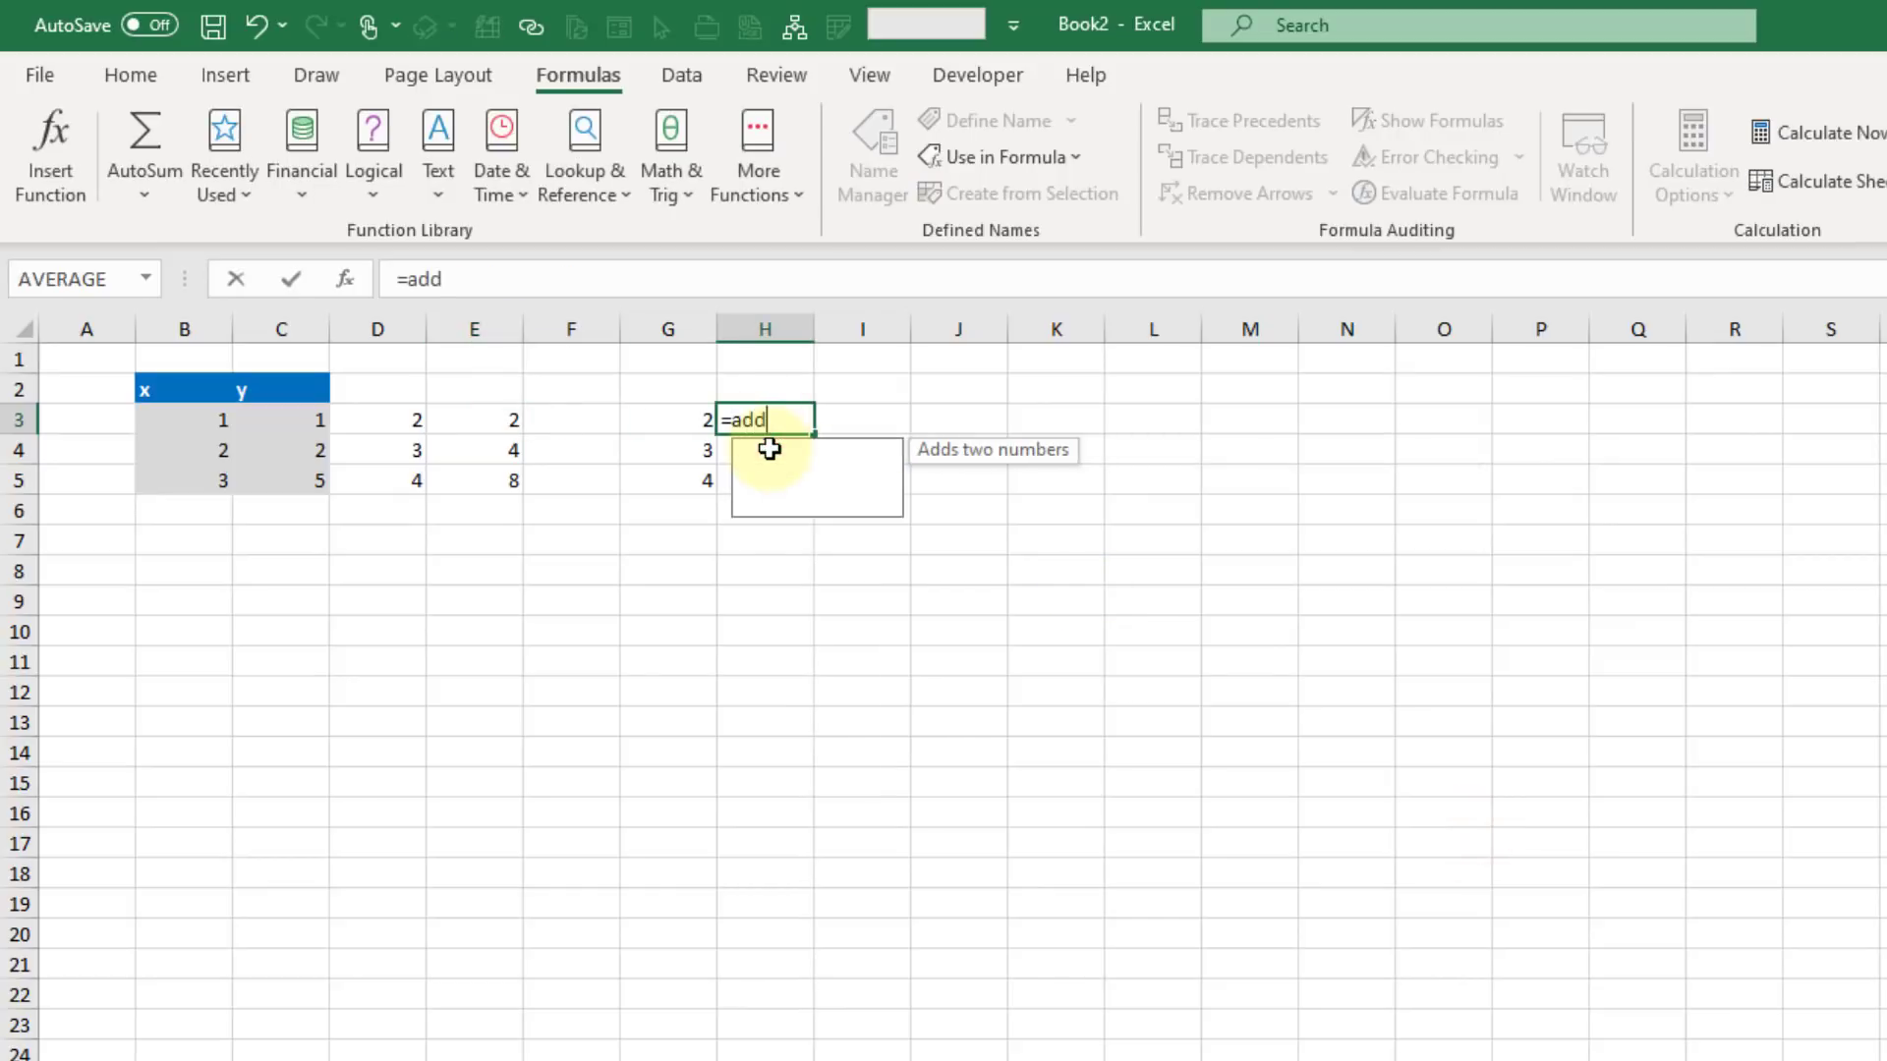
pyautogui.doubleClick(768, 450)
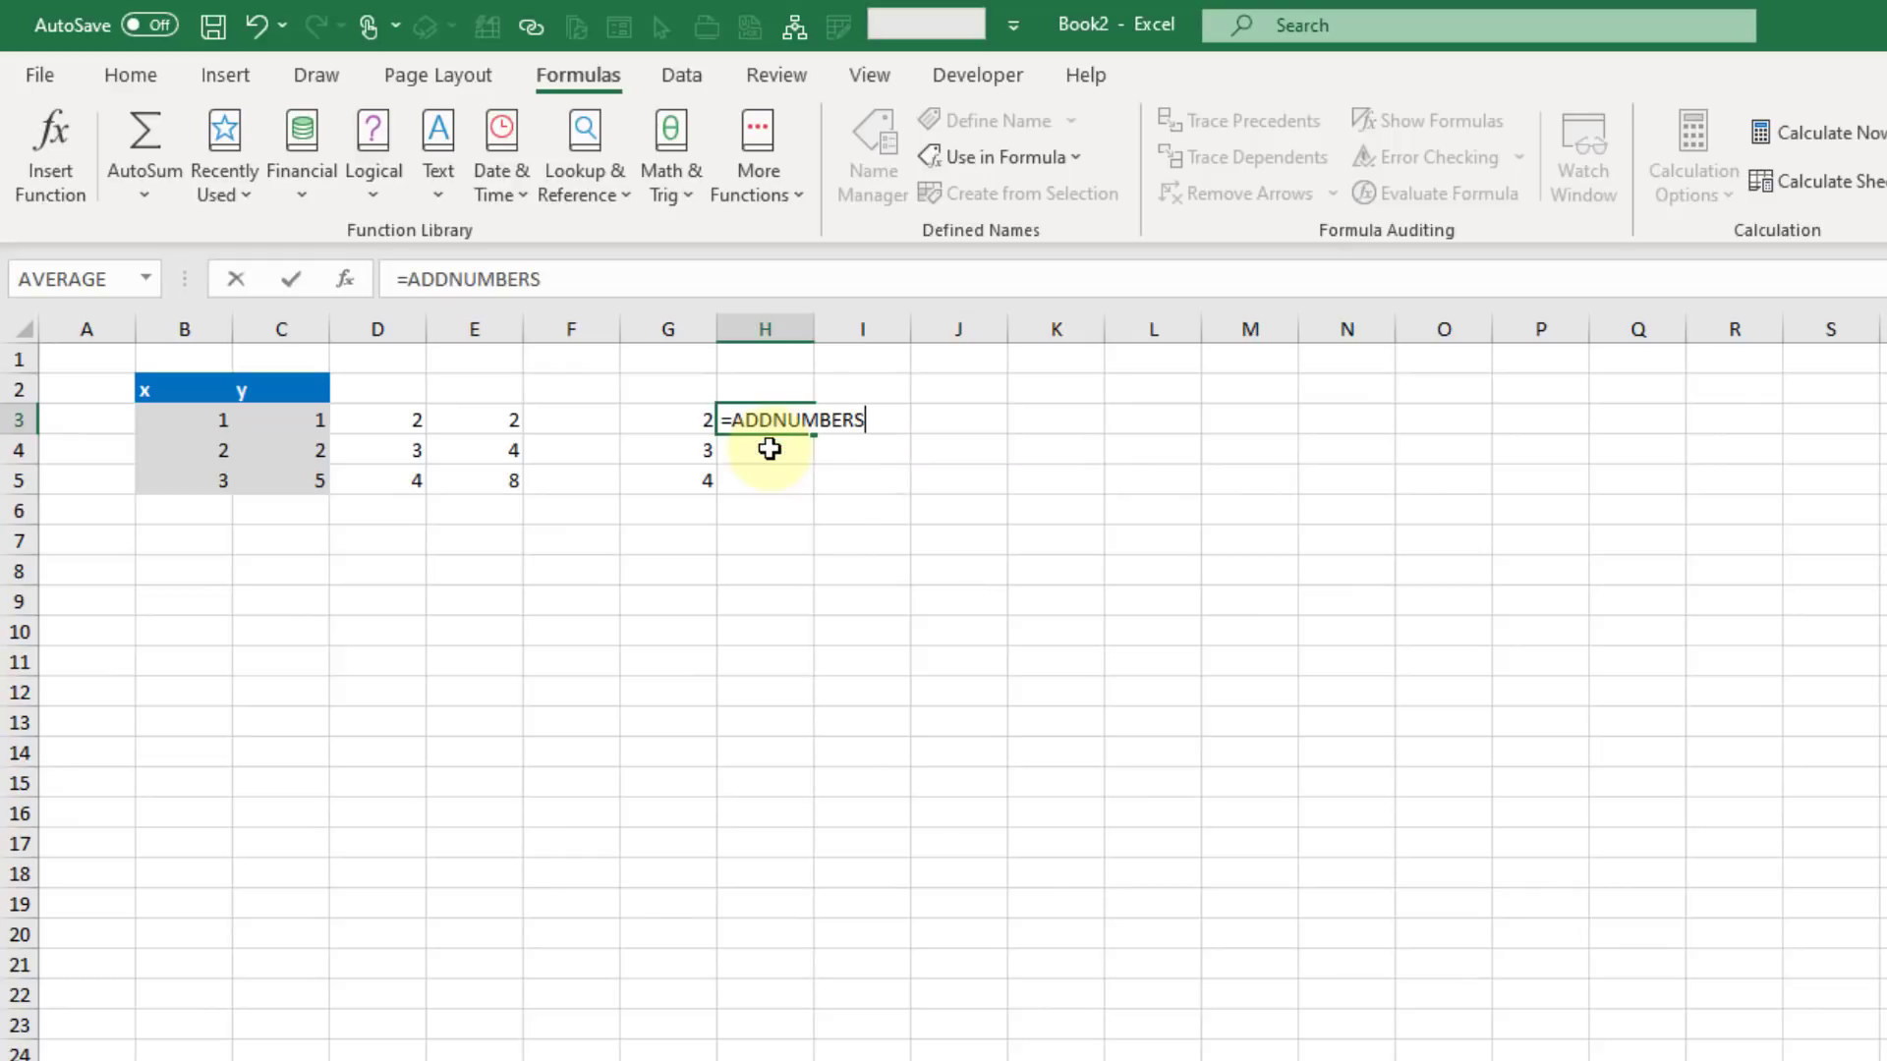
pyautogui.write('(')
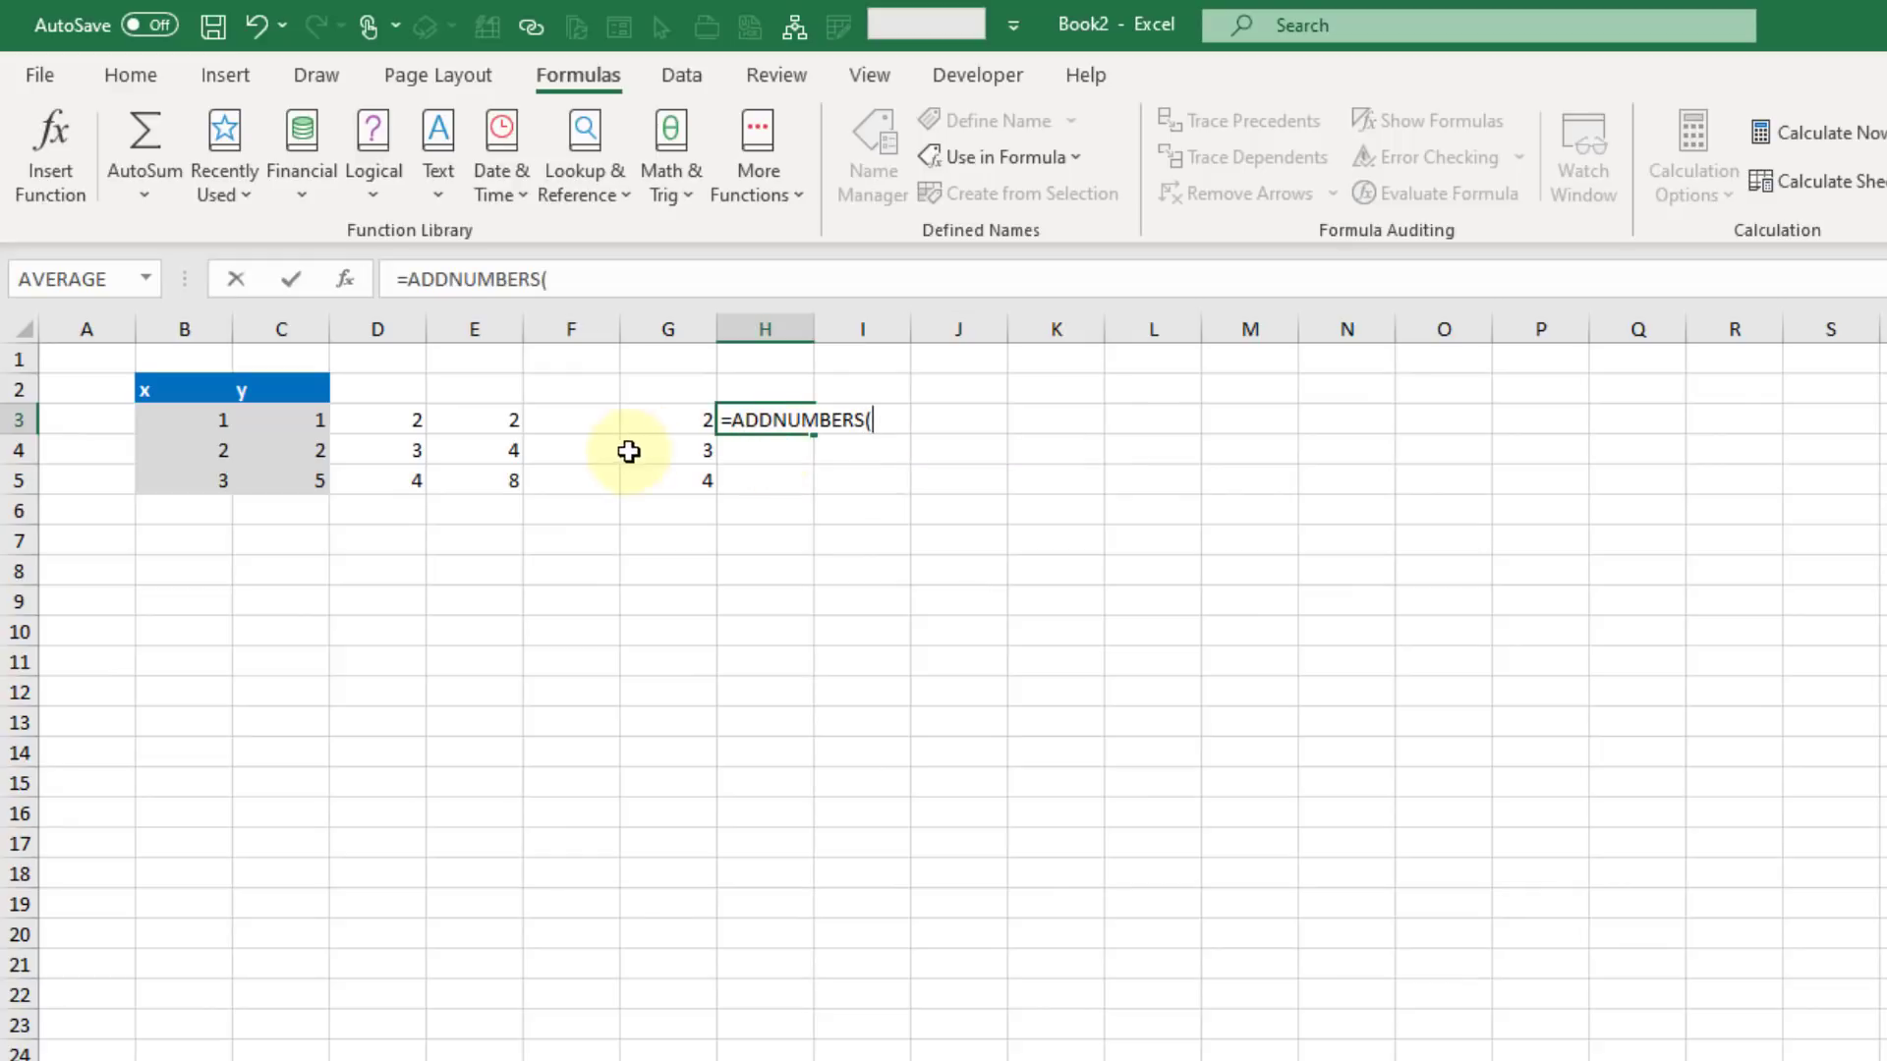
pyautogui.click(195, 424)
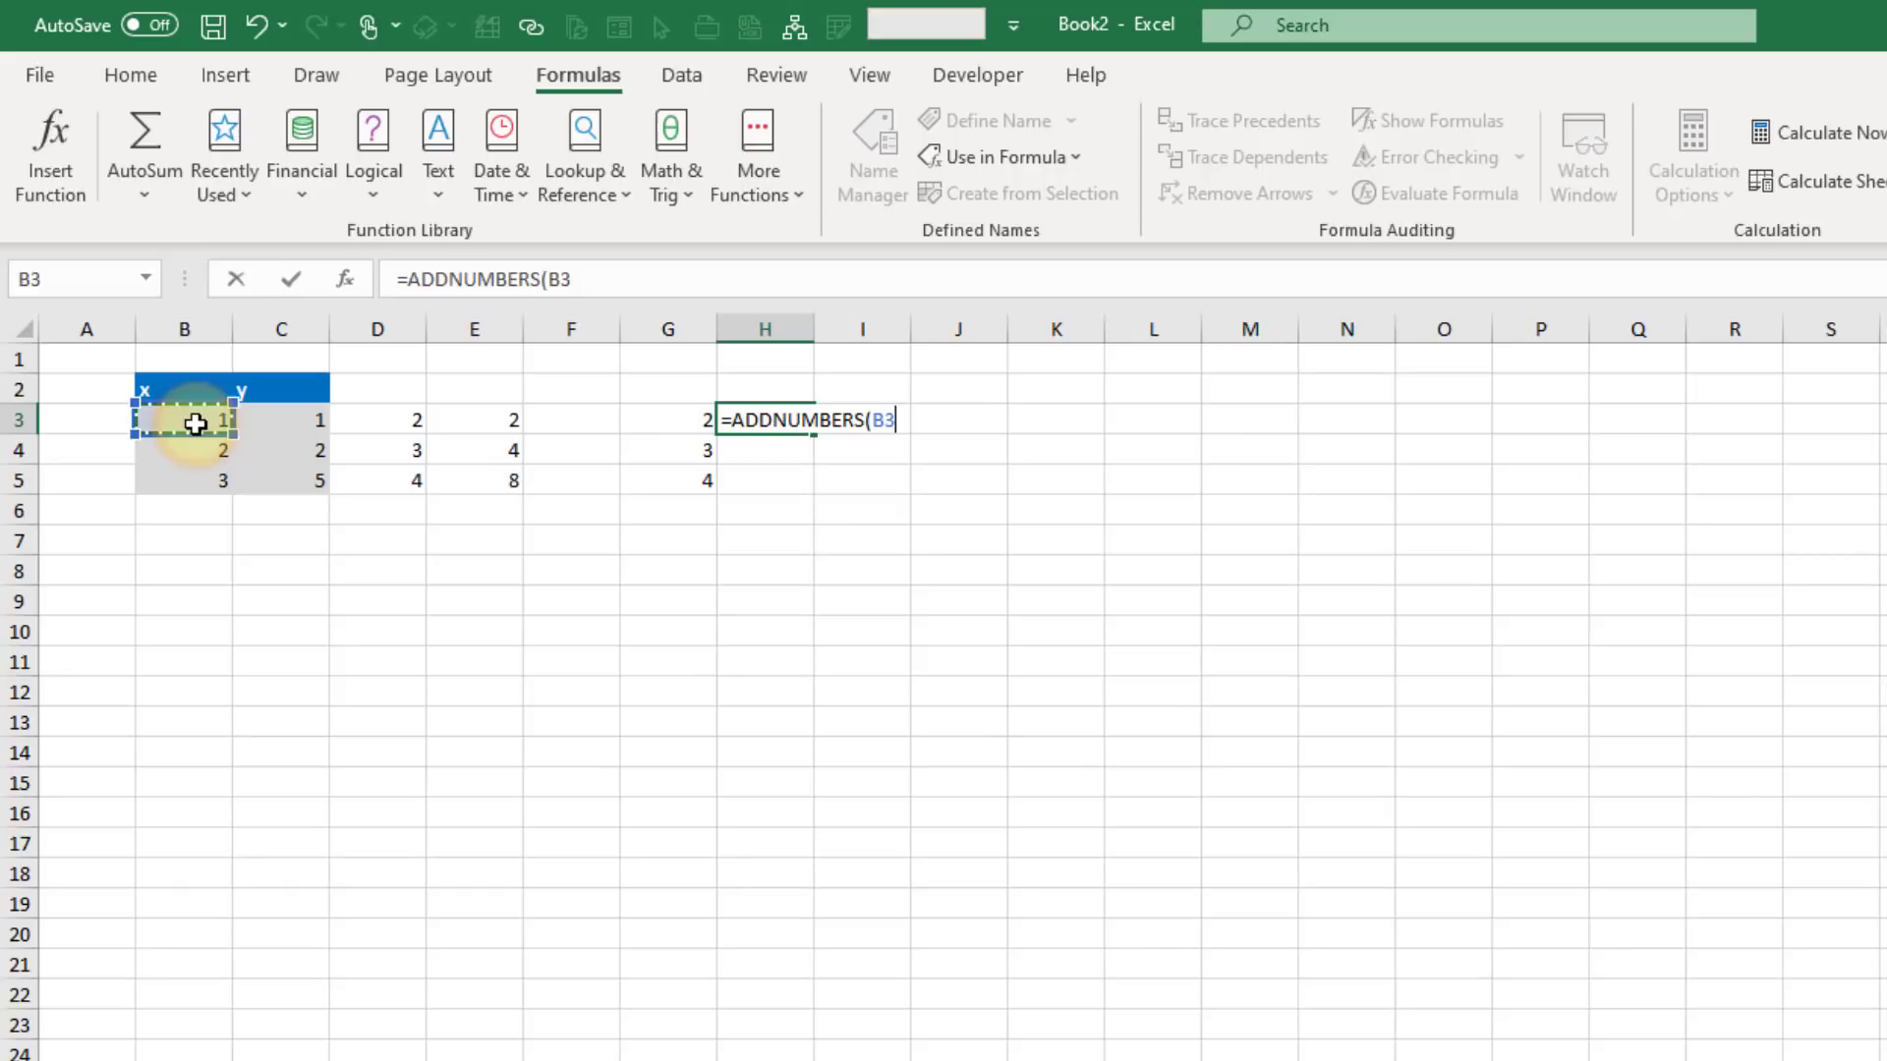
pyautogui.write(',')
pyautogui.click(272, 421)
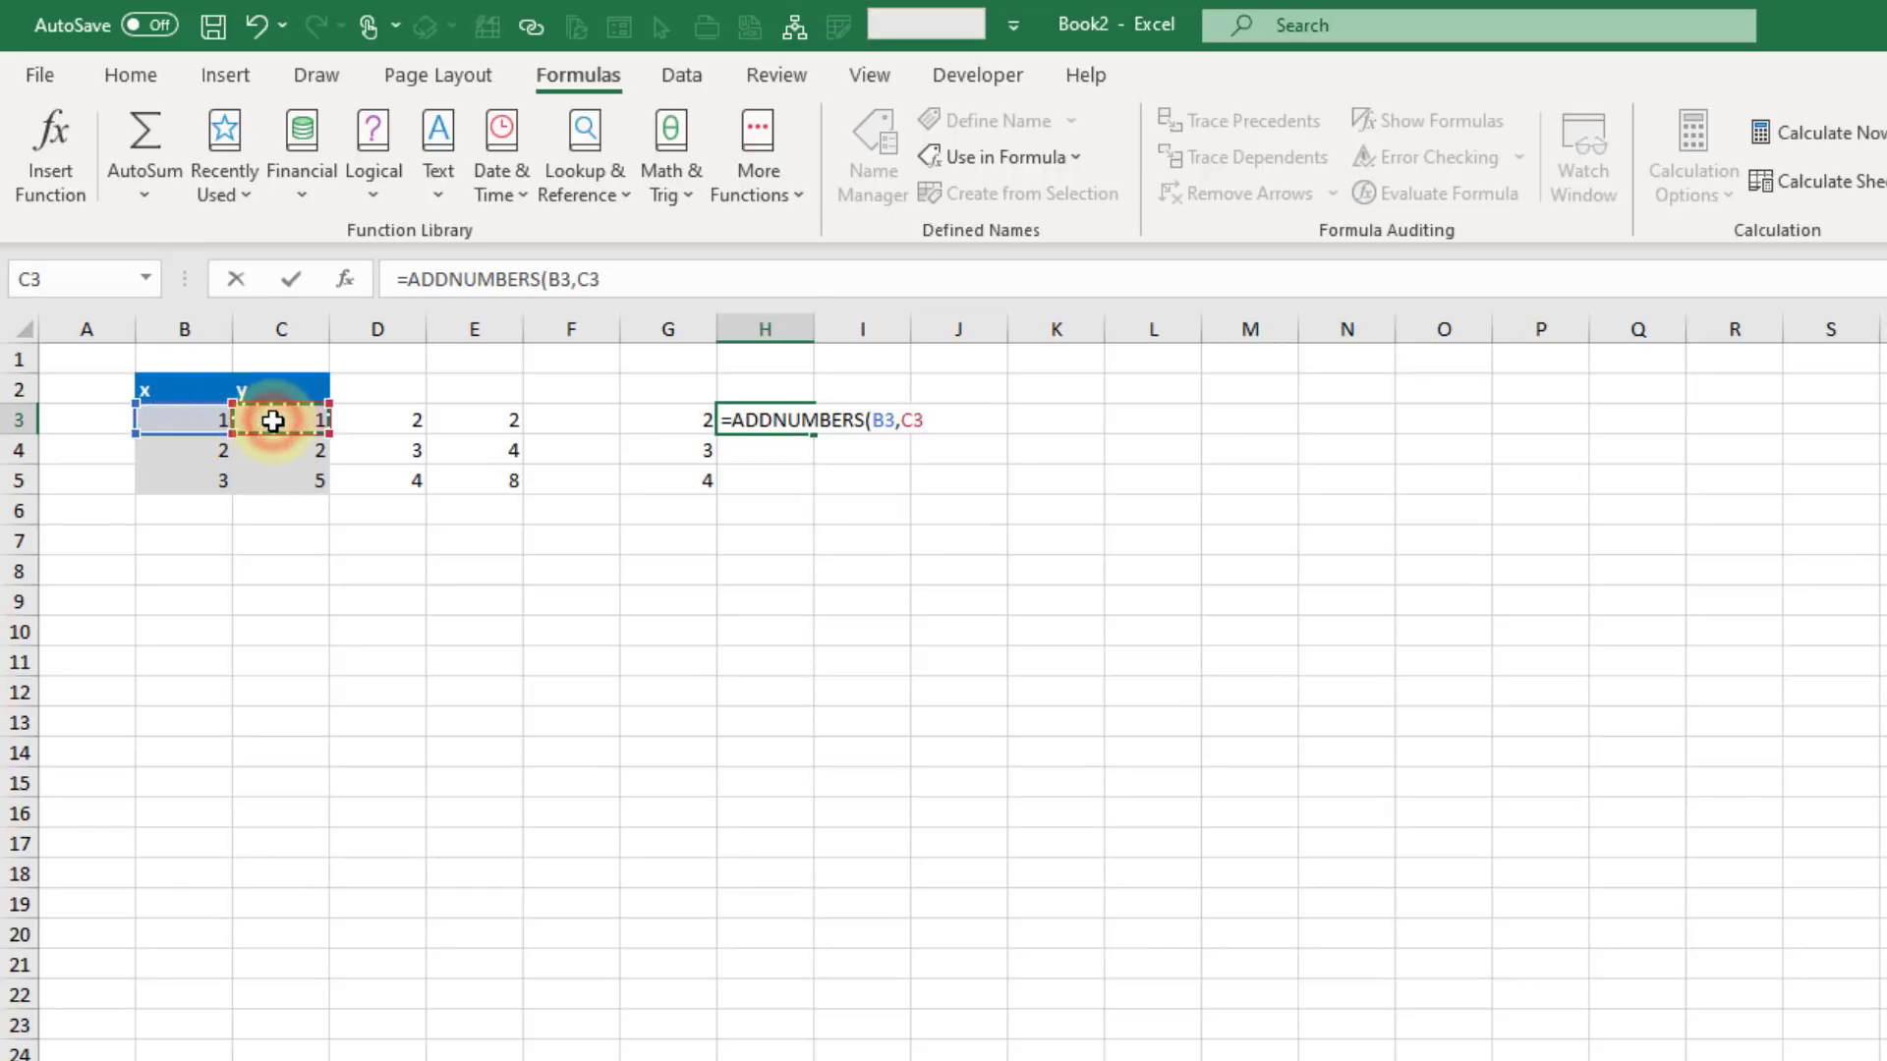
pyautogui.write(')')
pyautogui.press('Return')
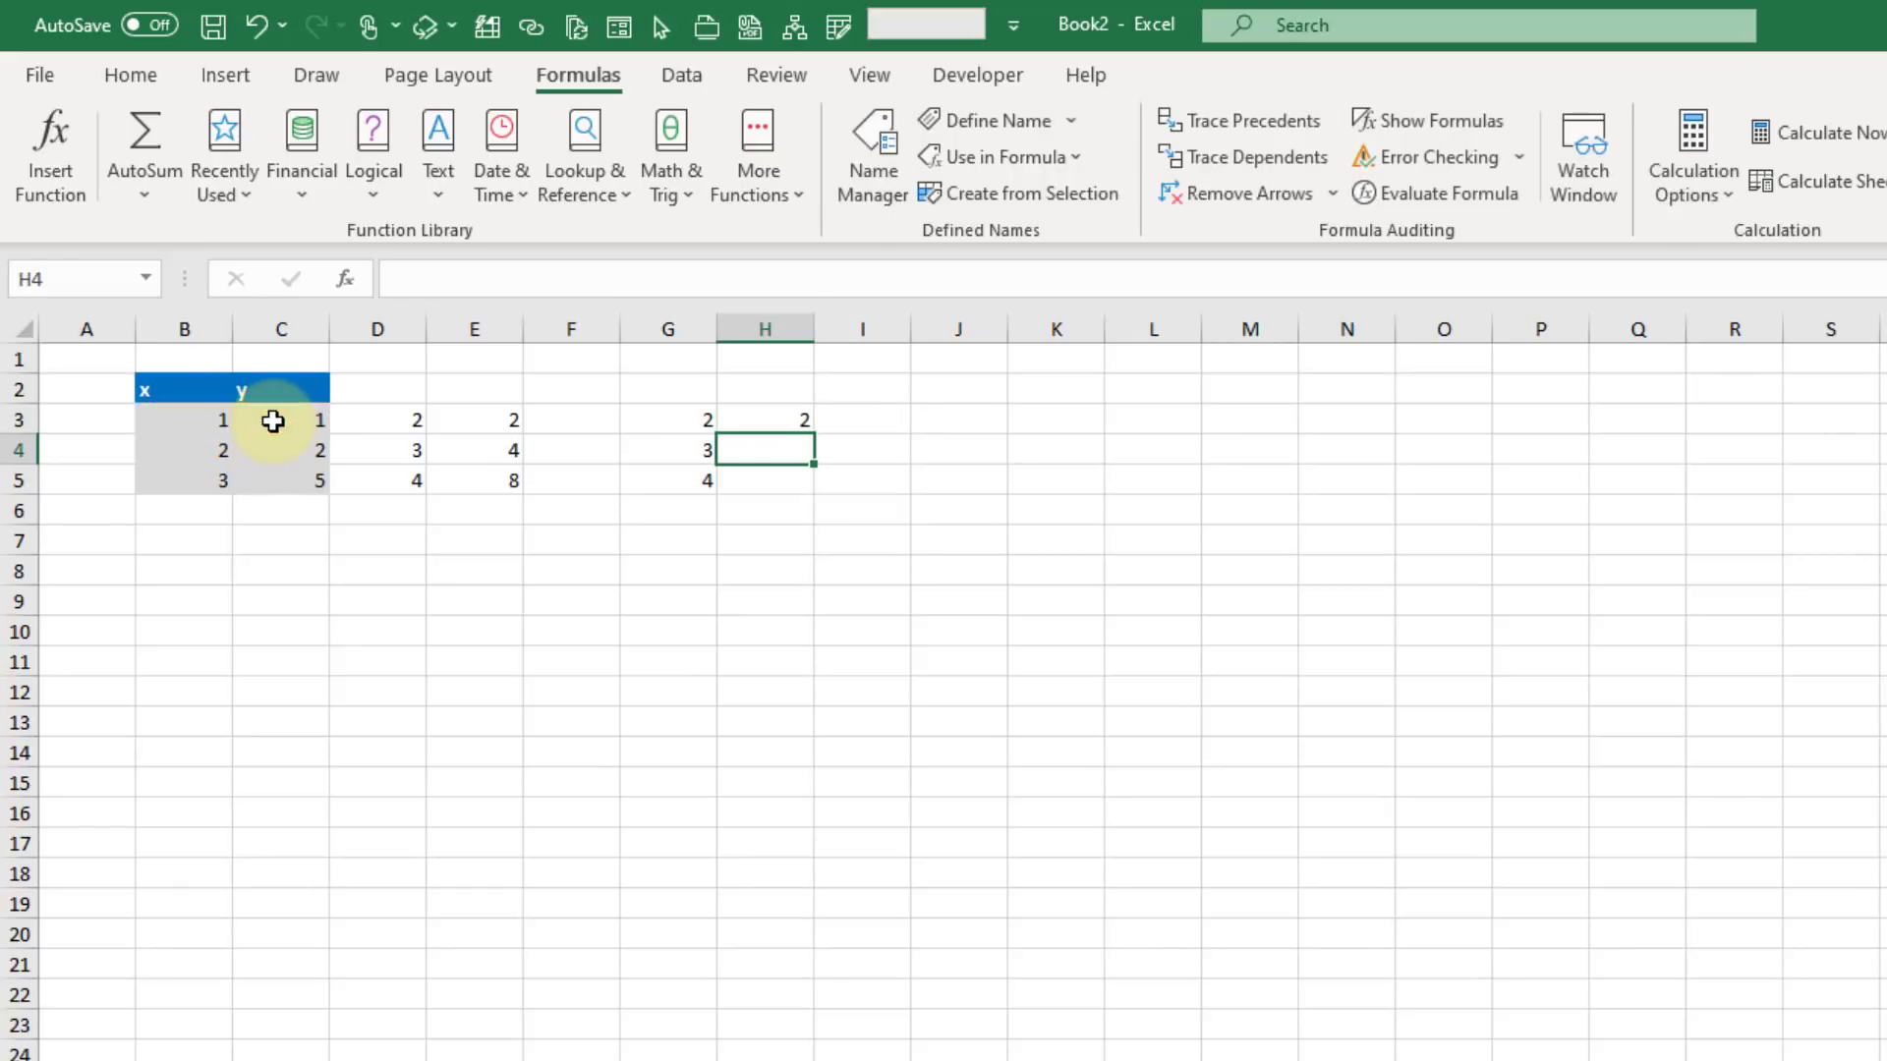
# Fill the ADDNUMBERS formula down to H5, giving 4 and 8
pyautogui.click(769, 413)
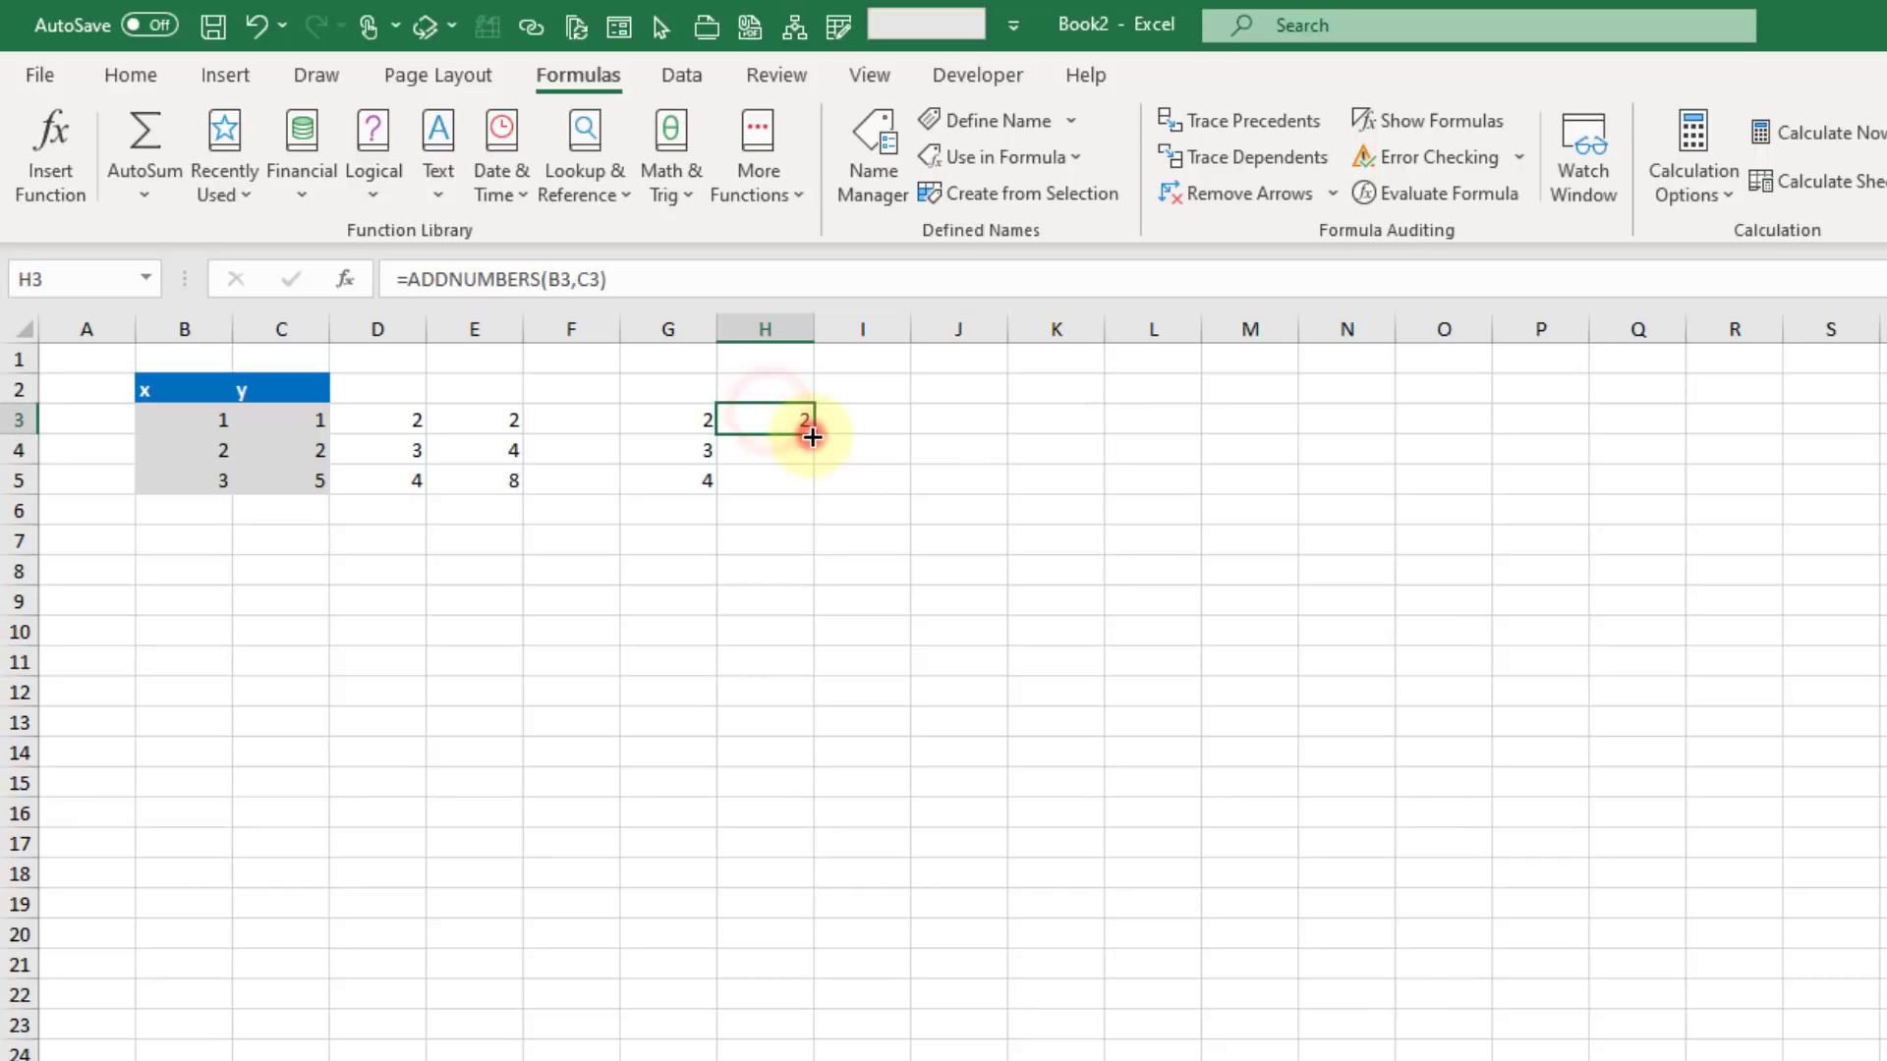
pyautogui.doubleClick(811, 433)
pyautogui.click(752, 451)
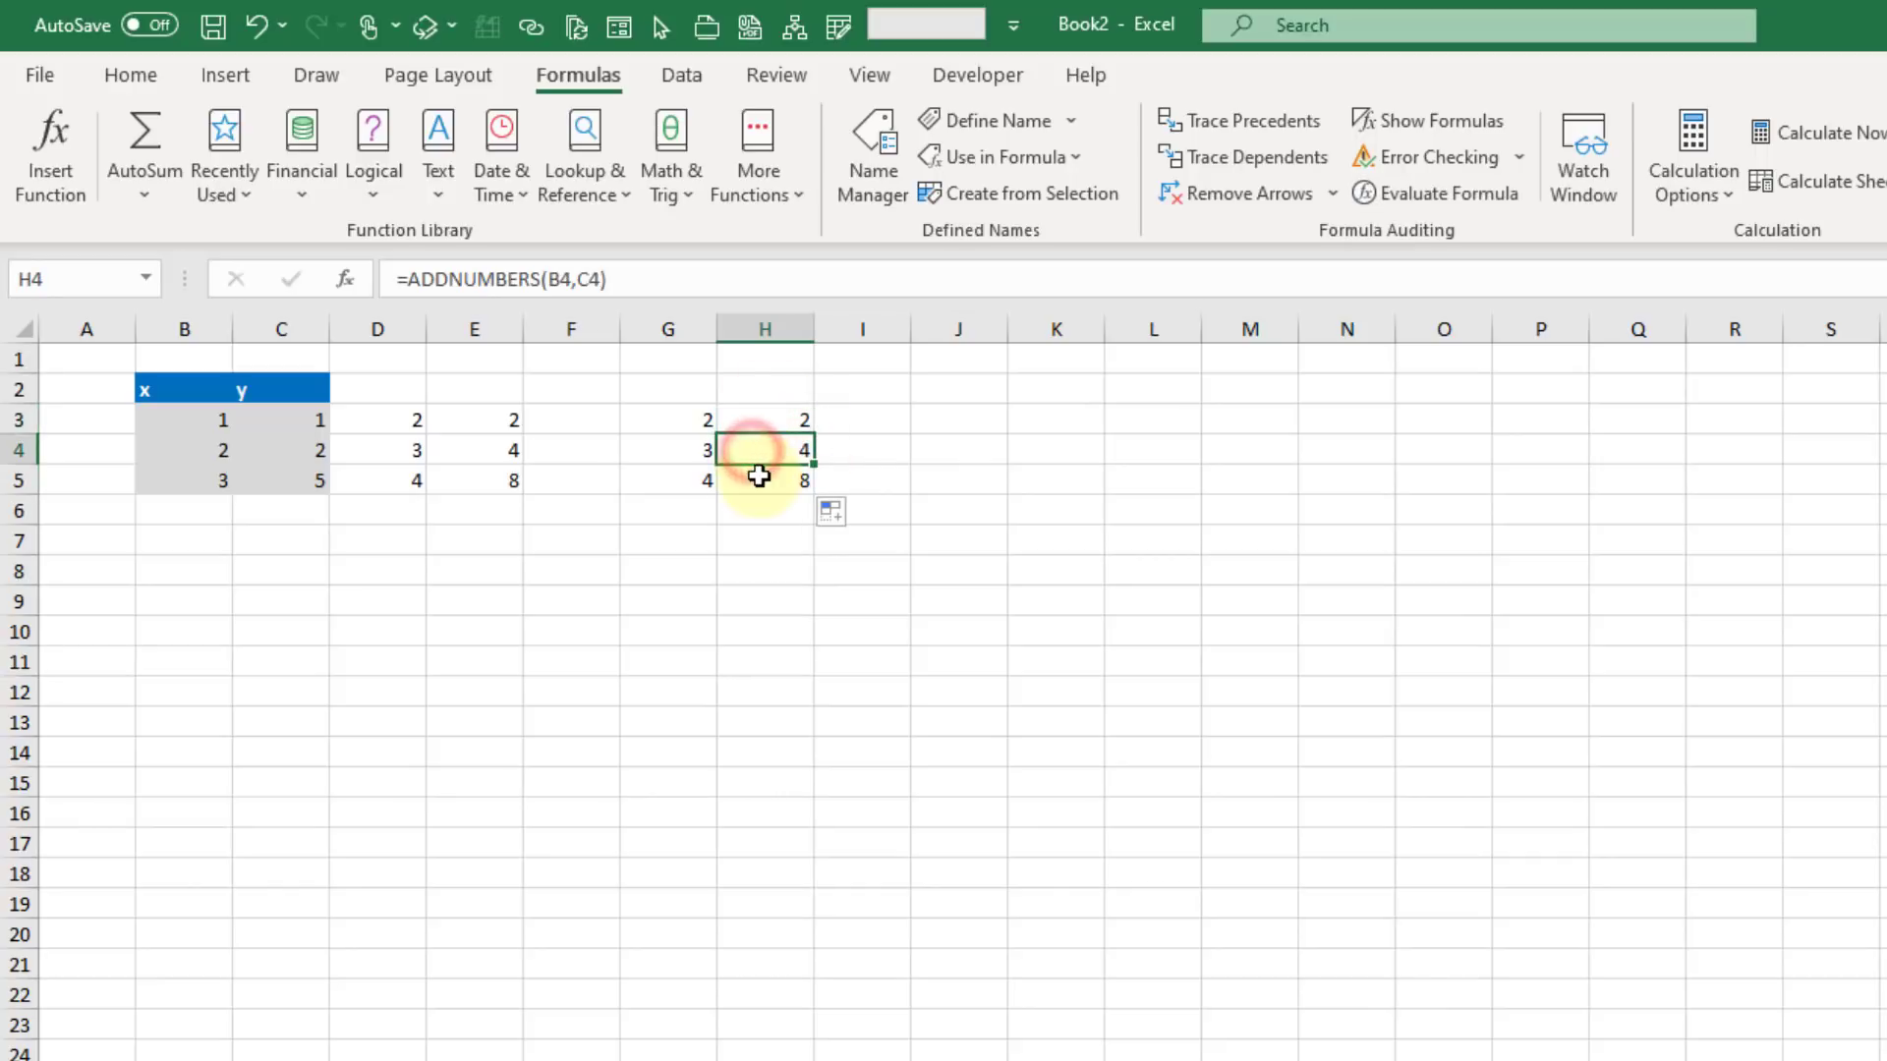
pyautogui.click(757, 477)
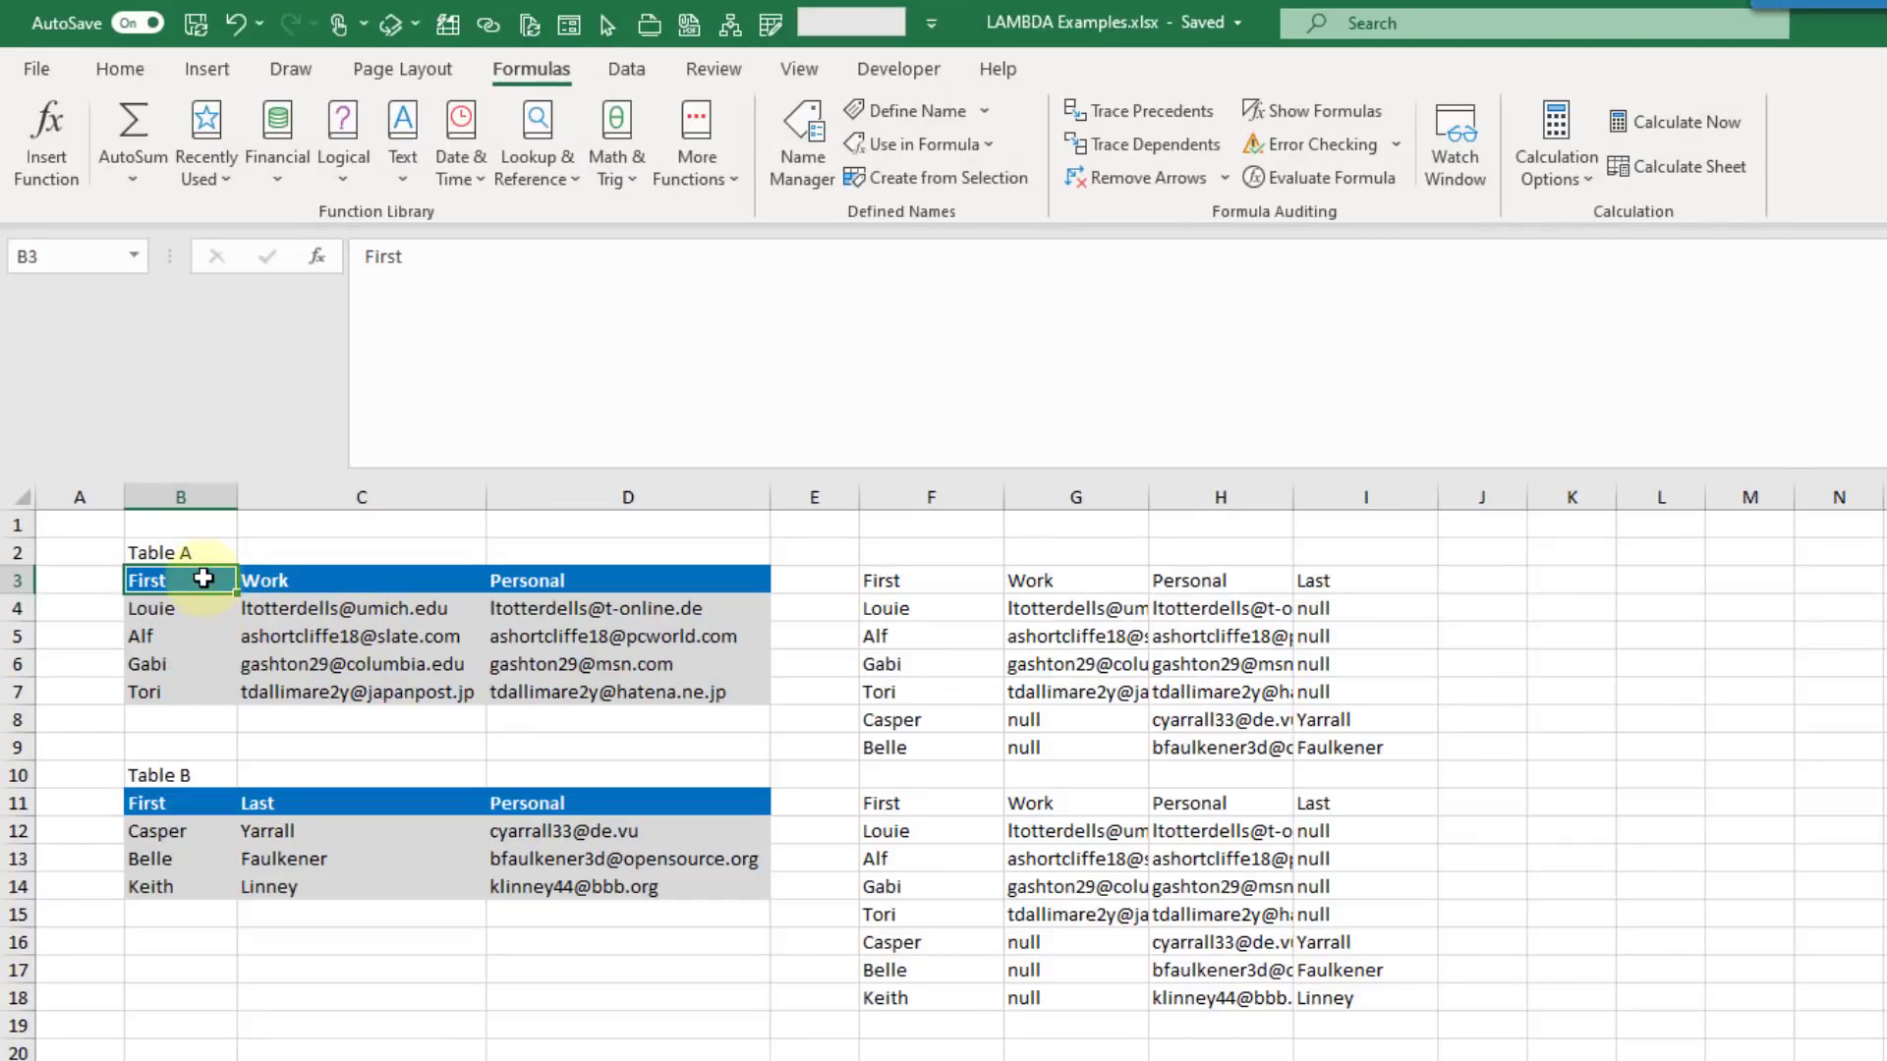
# Highlight Table A and Table B, then display F3's LAMBDA/LET formula that combines them
pyautogui.moveTo(204, 579); pyautogui.dragTo(517, 687)
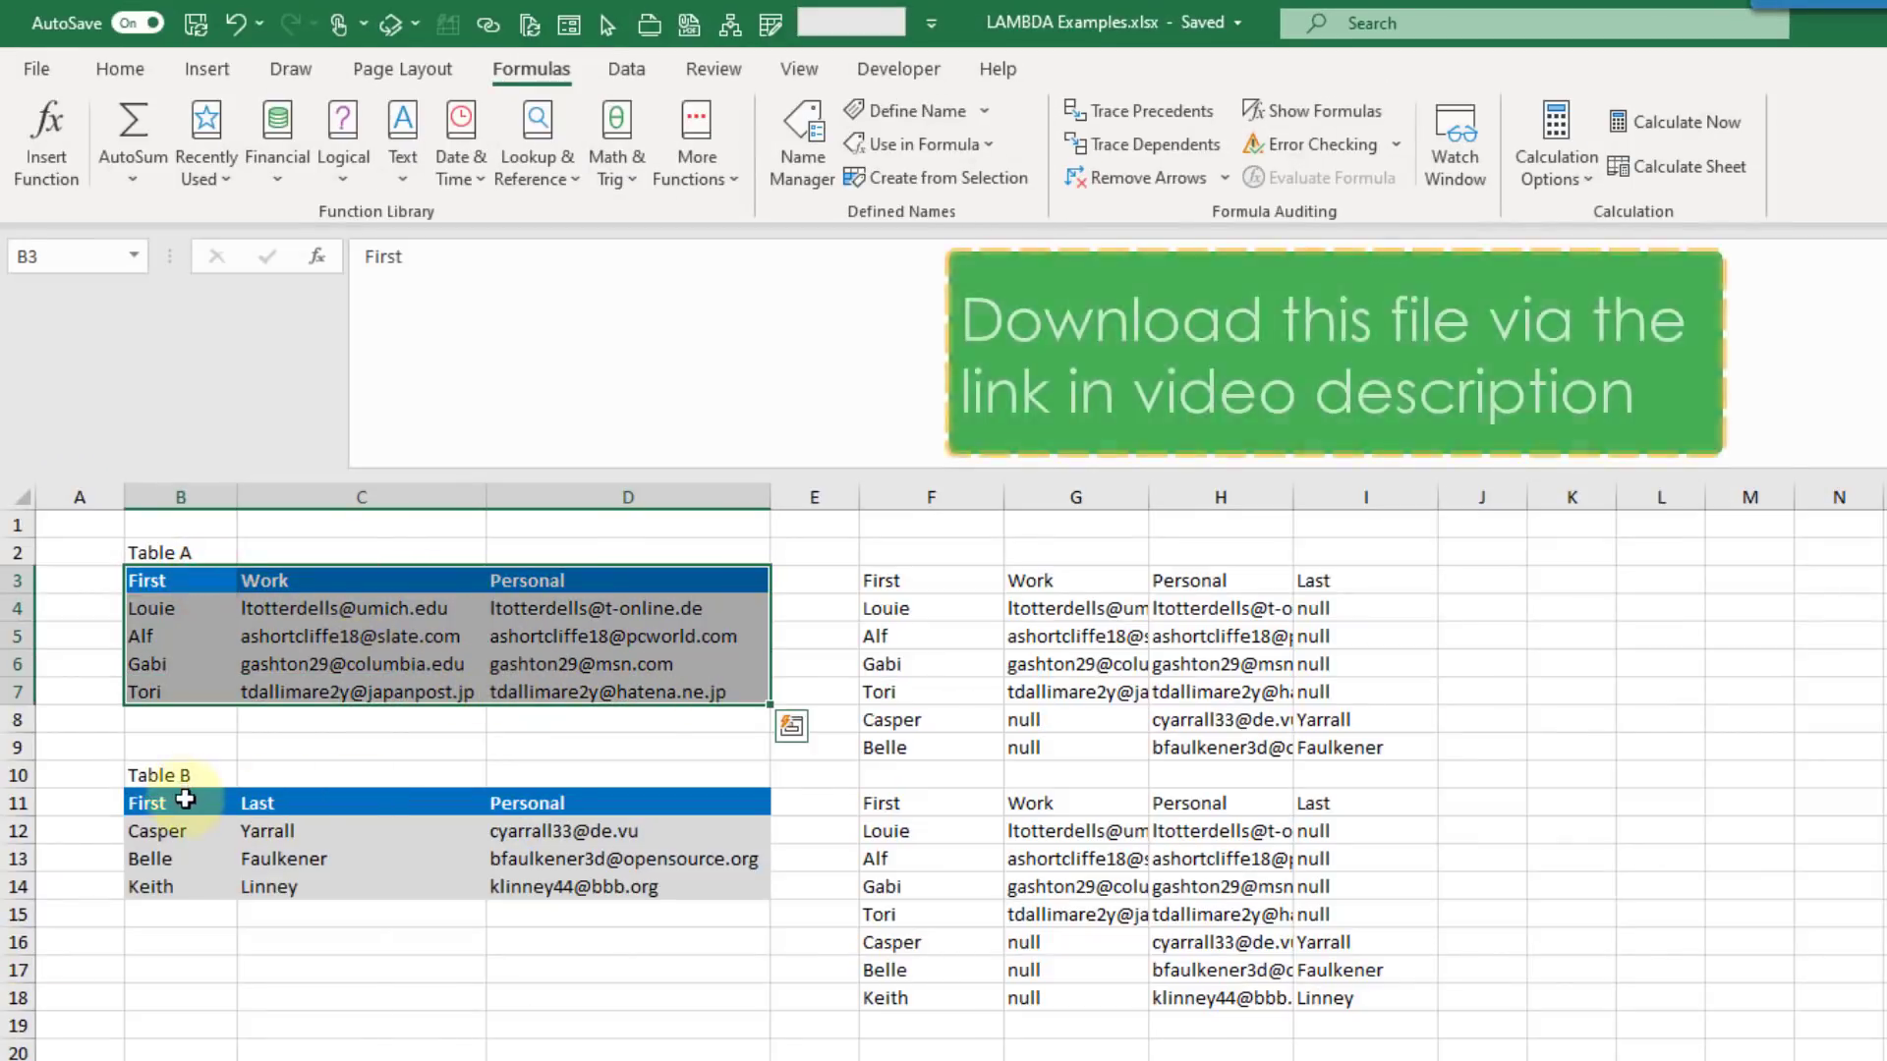
pyautogui.moveTo(185, 799); pyautogui.dragTo(572, 887)
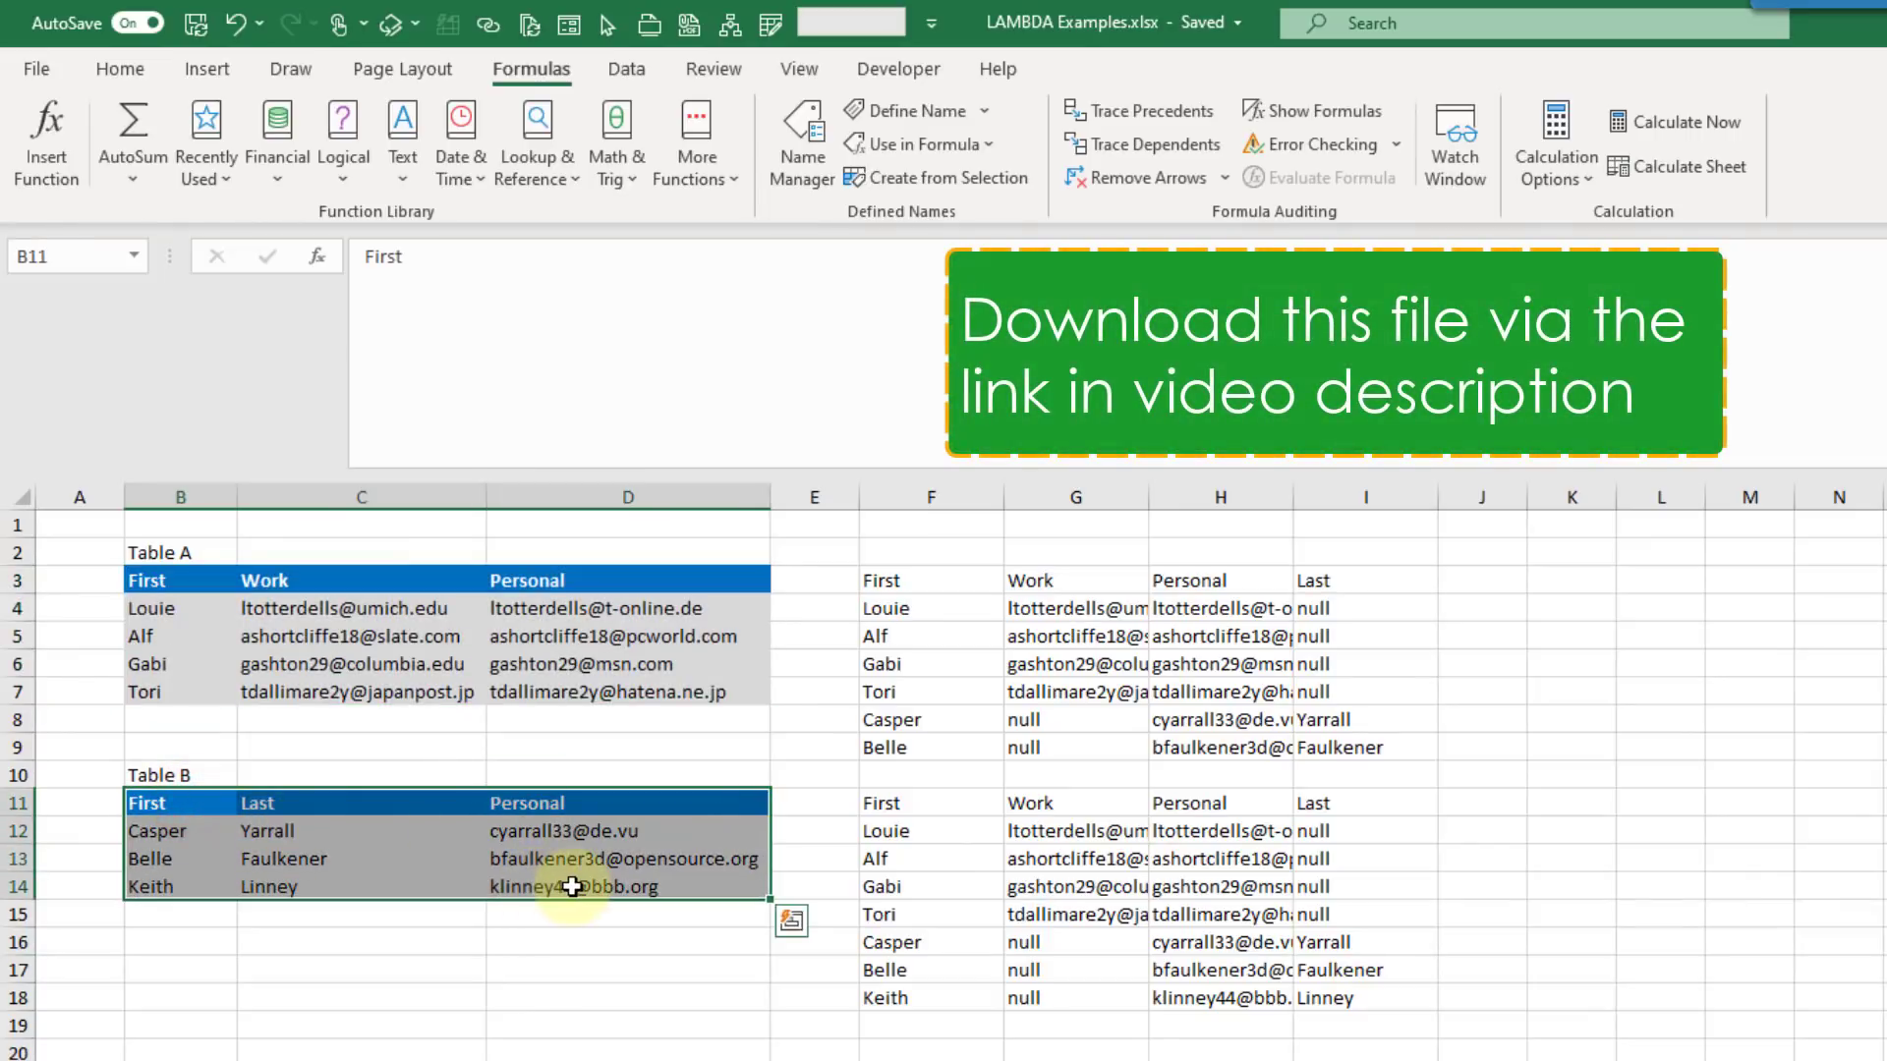
pyautogui.moveTo(194, 580); pyautogui.dragTo(590, 584)
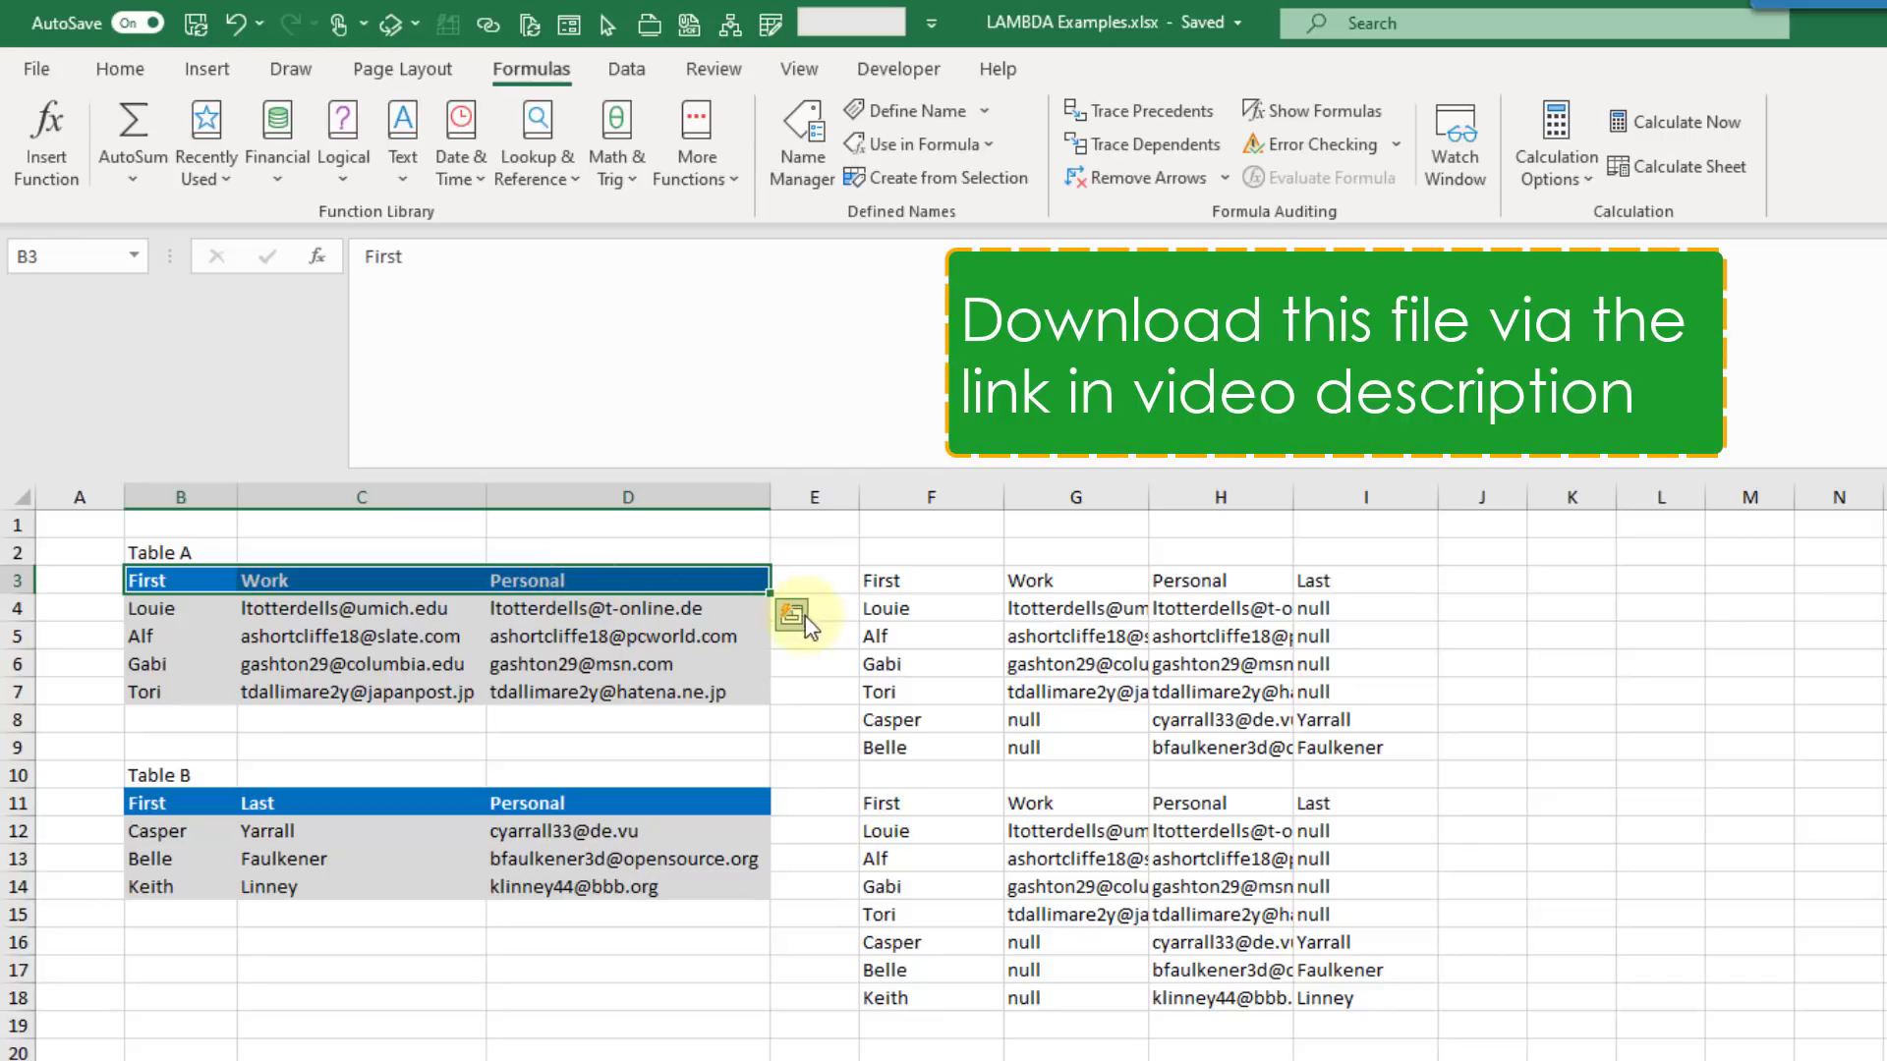
pyautogui.click(902, 584)
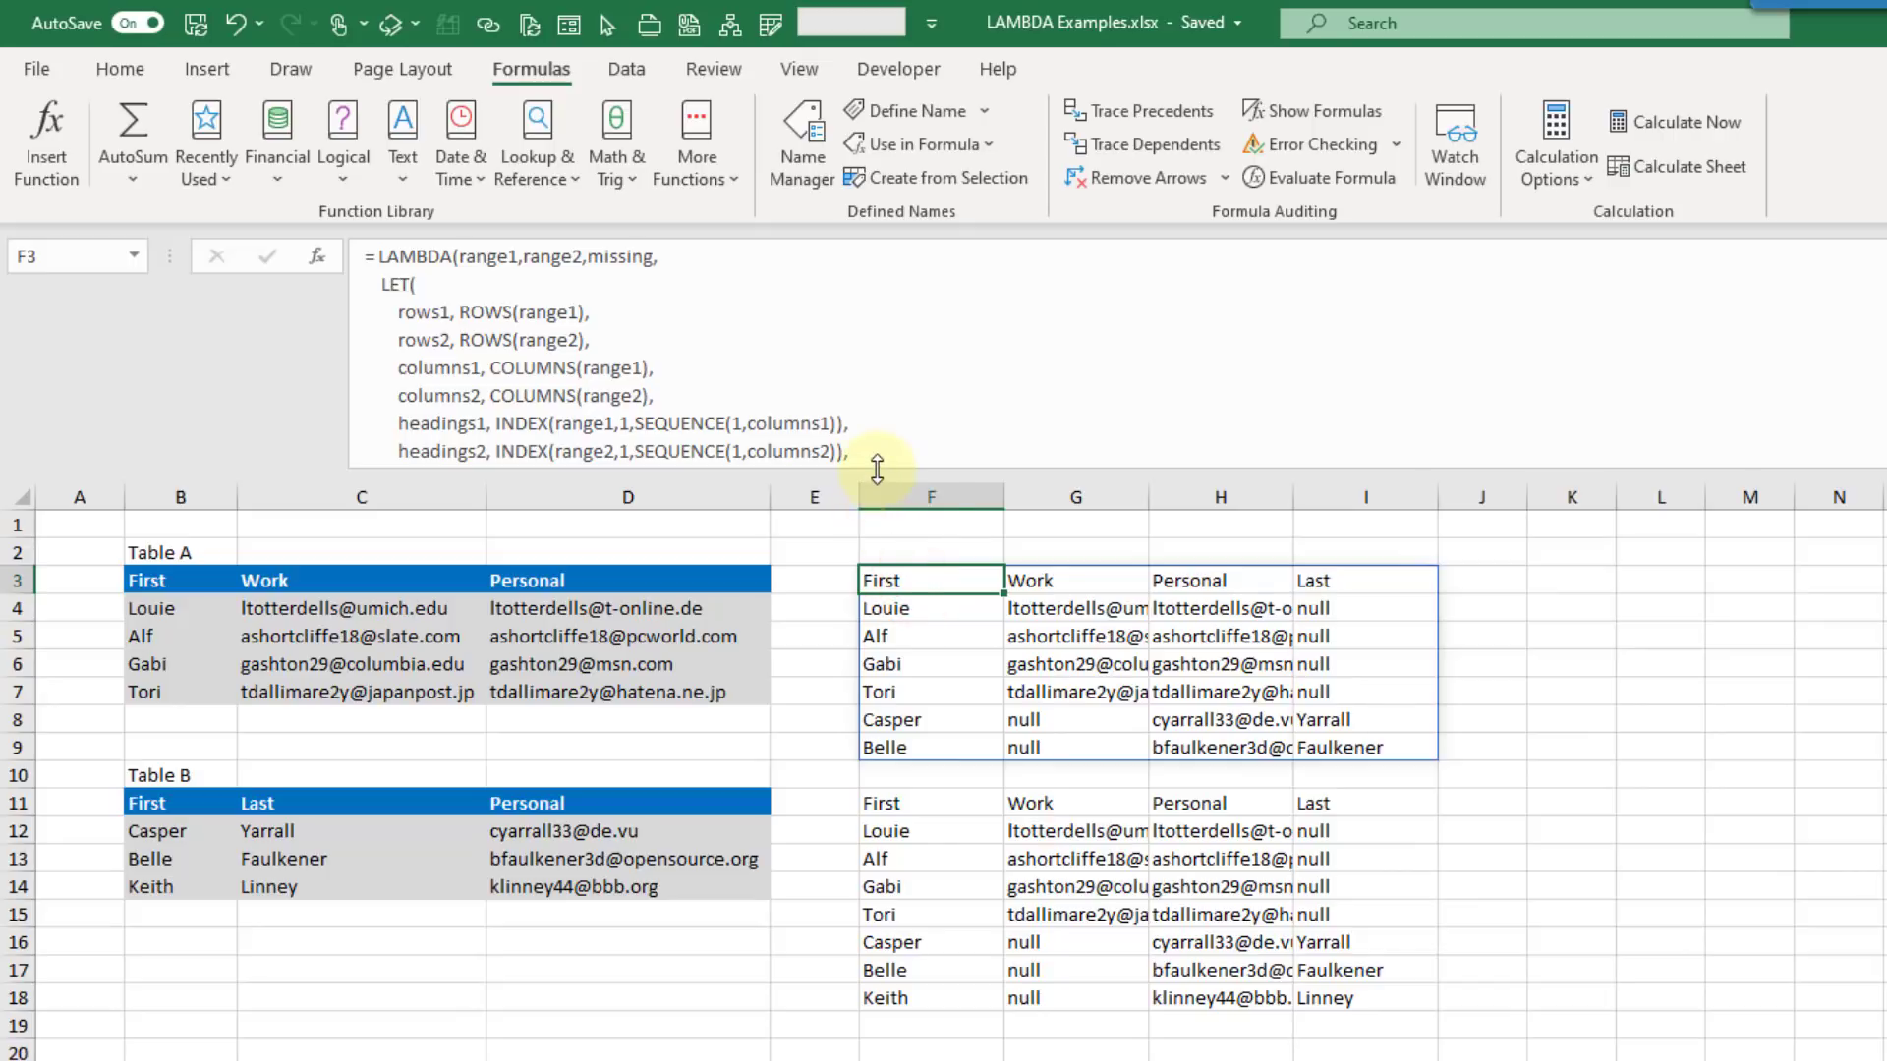
# Expand the formula bar to read F3's full LAMBDA with UNIQUE, MATCH and IFERROR, then collapse it
pyautogui.moveTo(877, 467); pyautogui.dragTo(810, 1039)
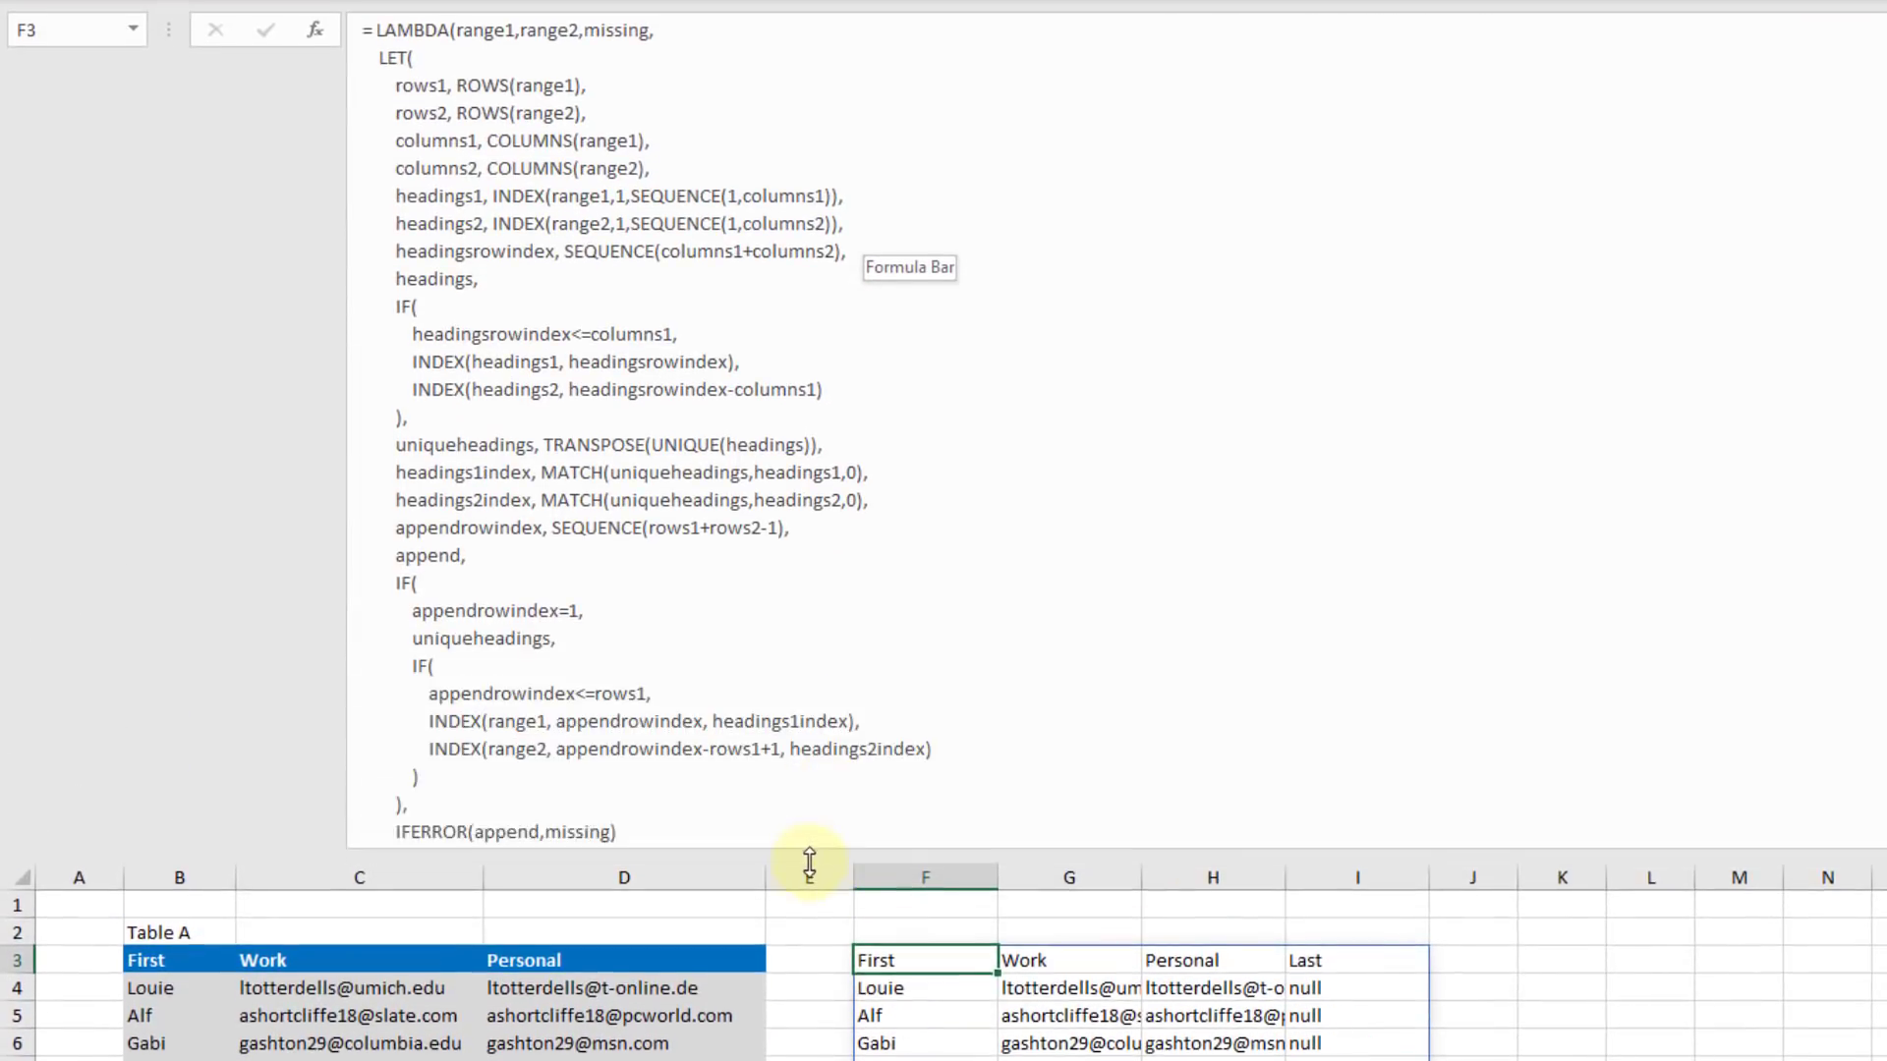
pyautogui.moveTo(810, 862); pyautogui.dragTo(792, 960)
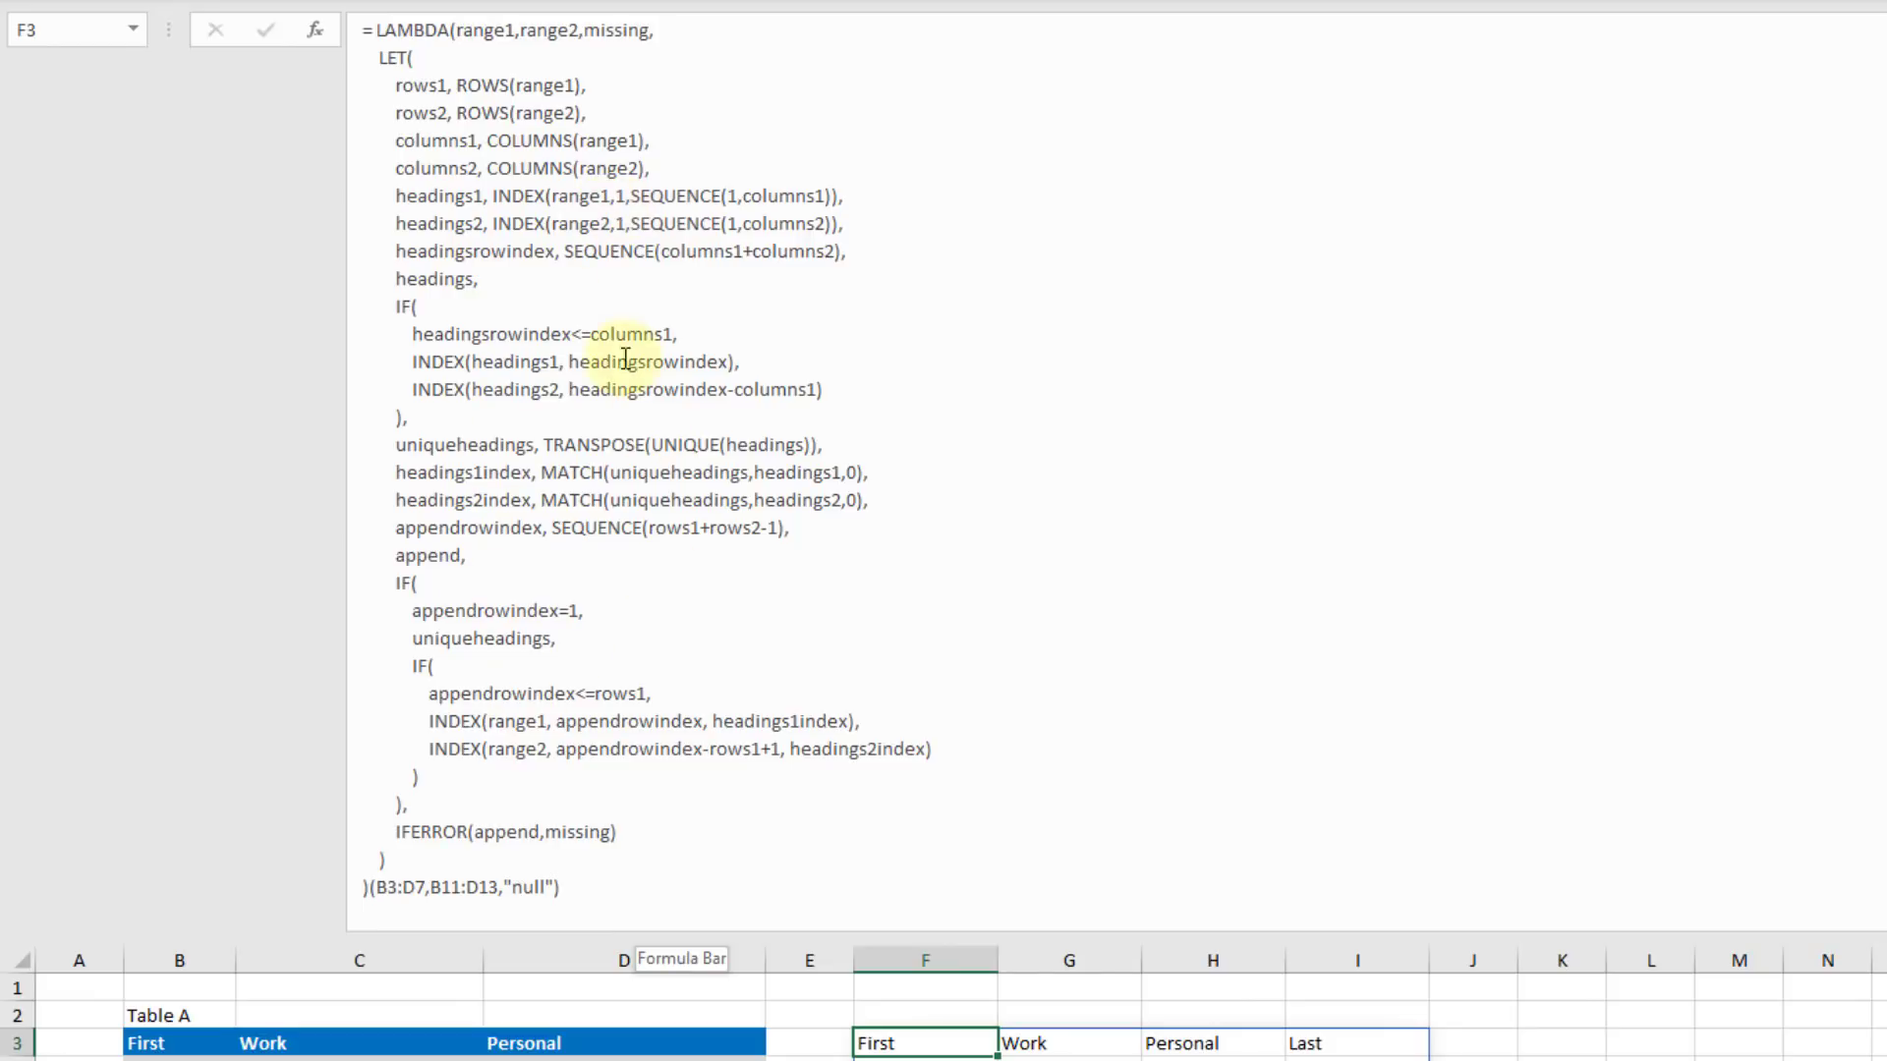
pyautogui.moveTo(607, 933)
pyautogui.mouseDown()
pyautogui.moveTo(645, 213)
pyautogui.moveTo(630, 147)
pyautogui.mouseUp()
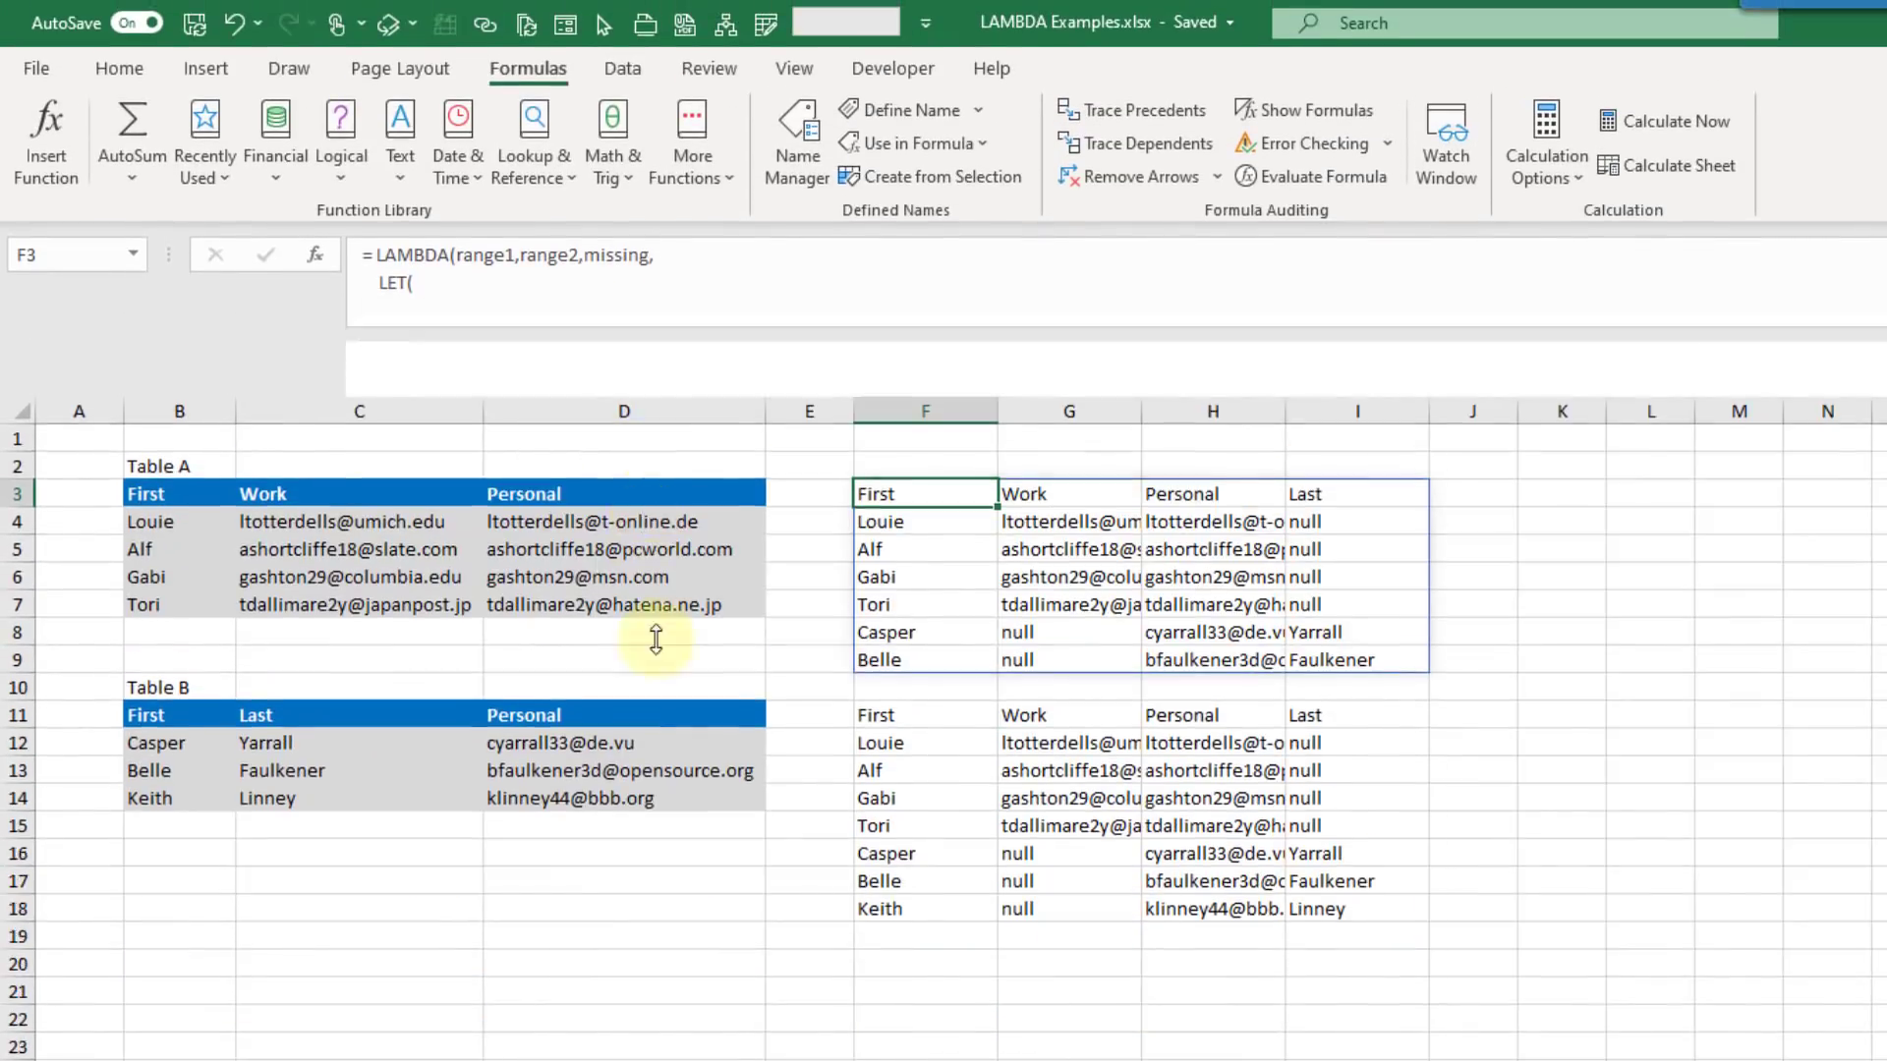
pyautogui.moveTo(655, 640); pyautogui.dragTo(629, 1057)
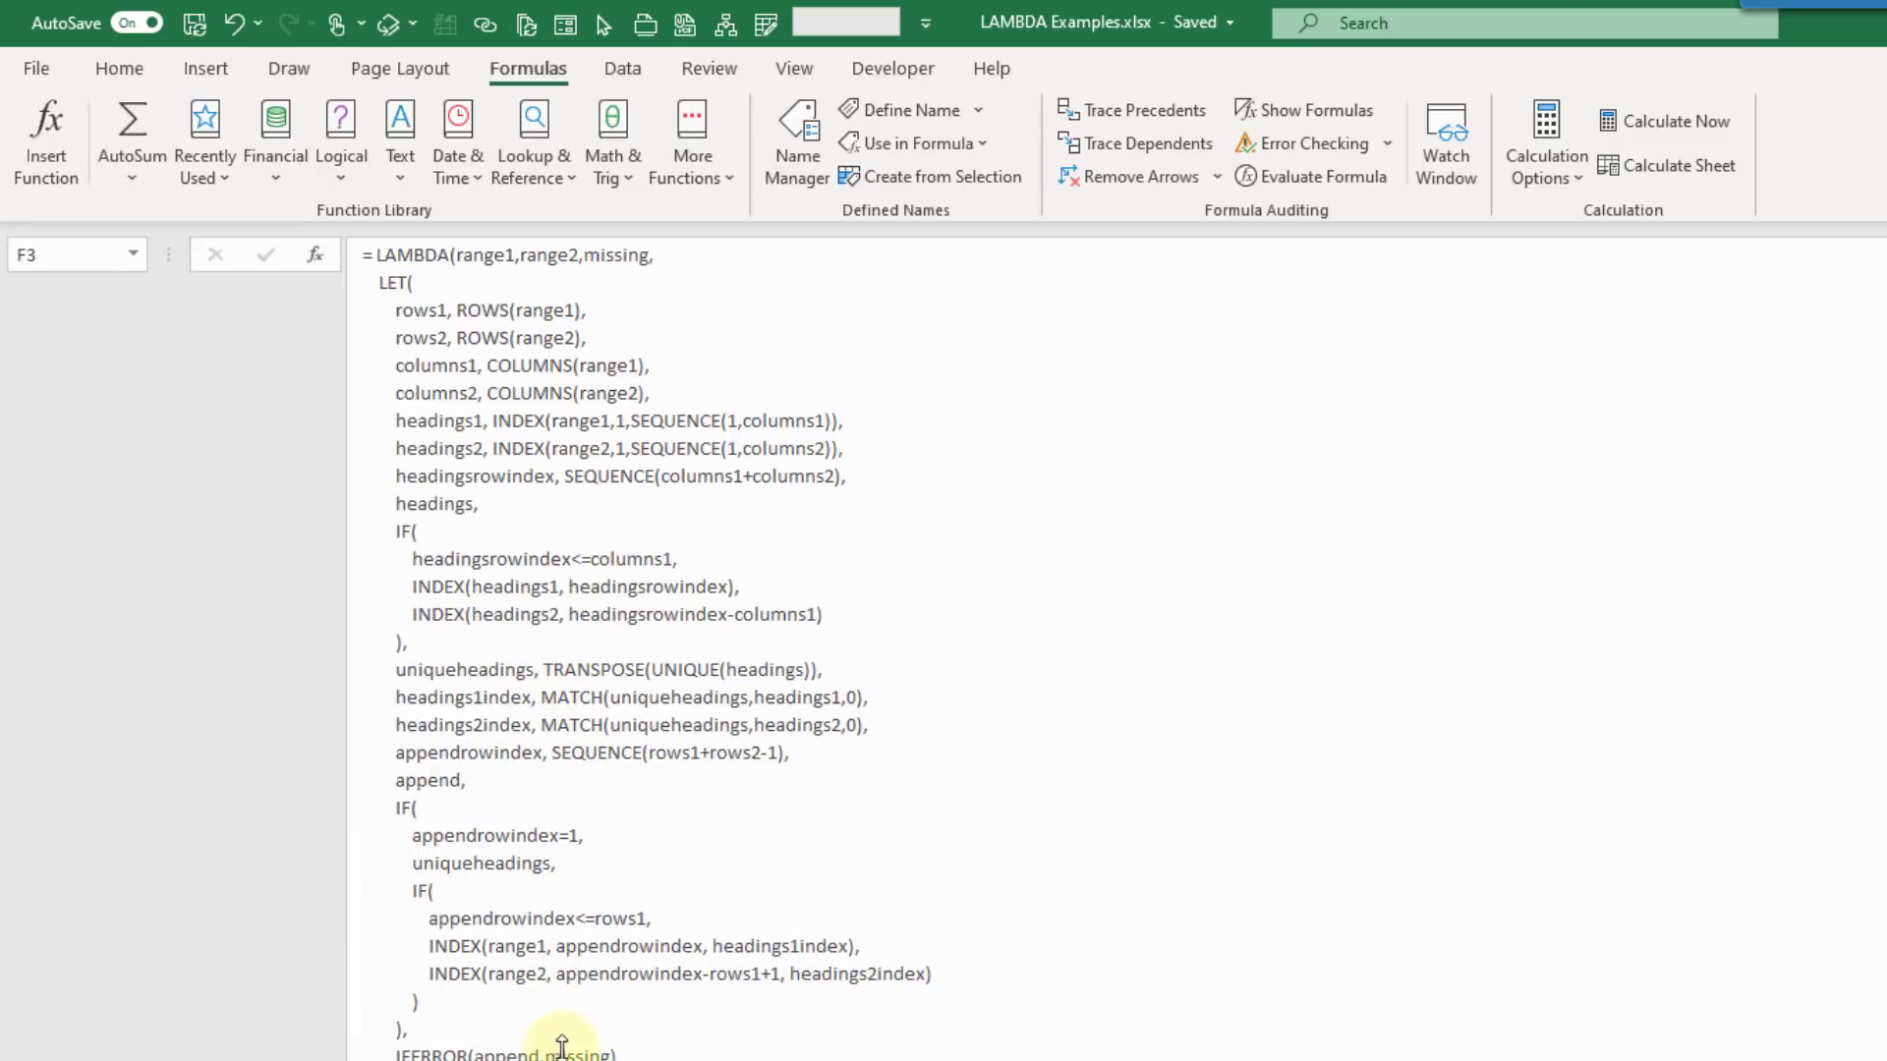
pyautogui.moveTo(561, 1047); pyautogui.dragTo(610, 307)
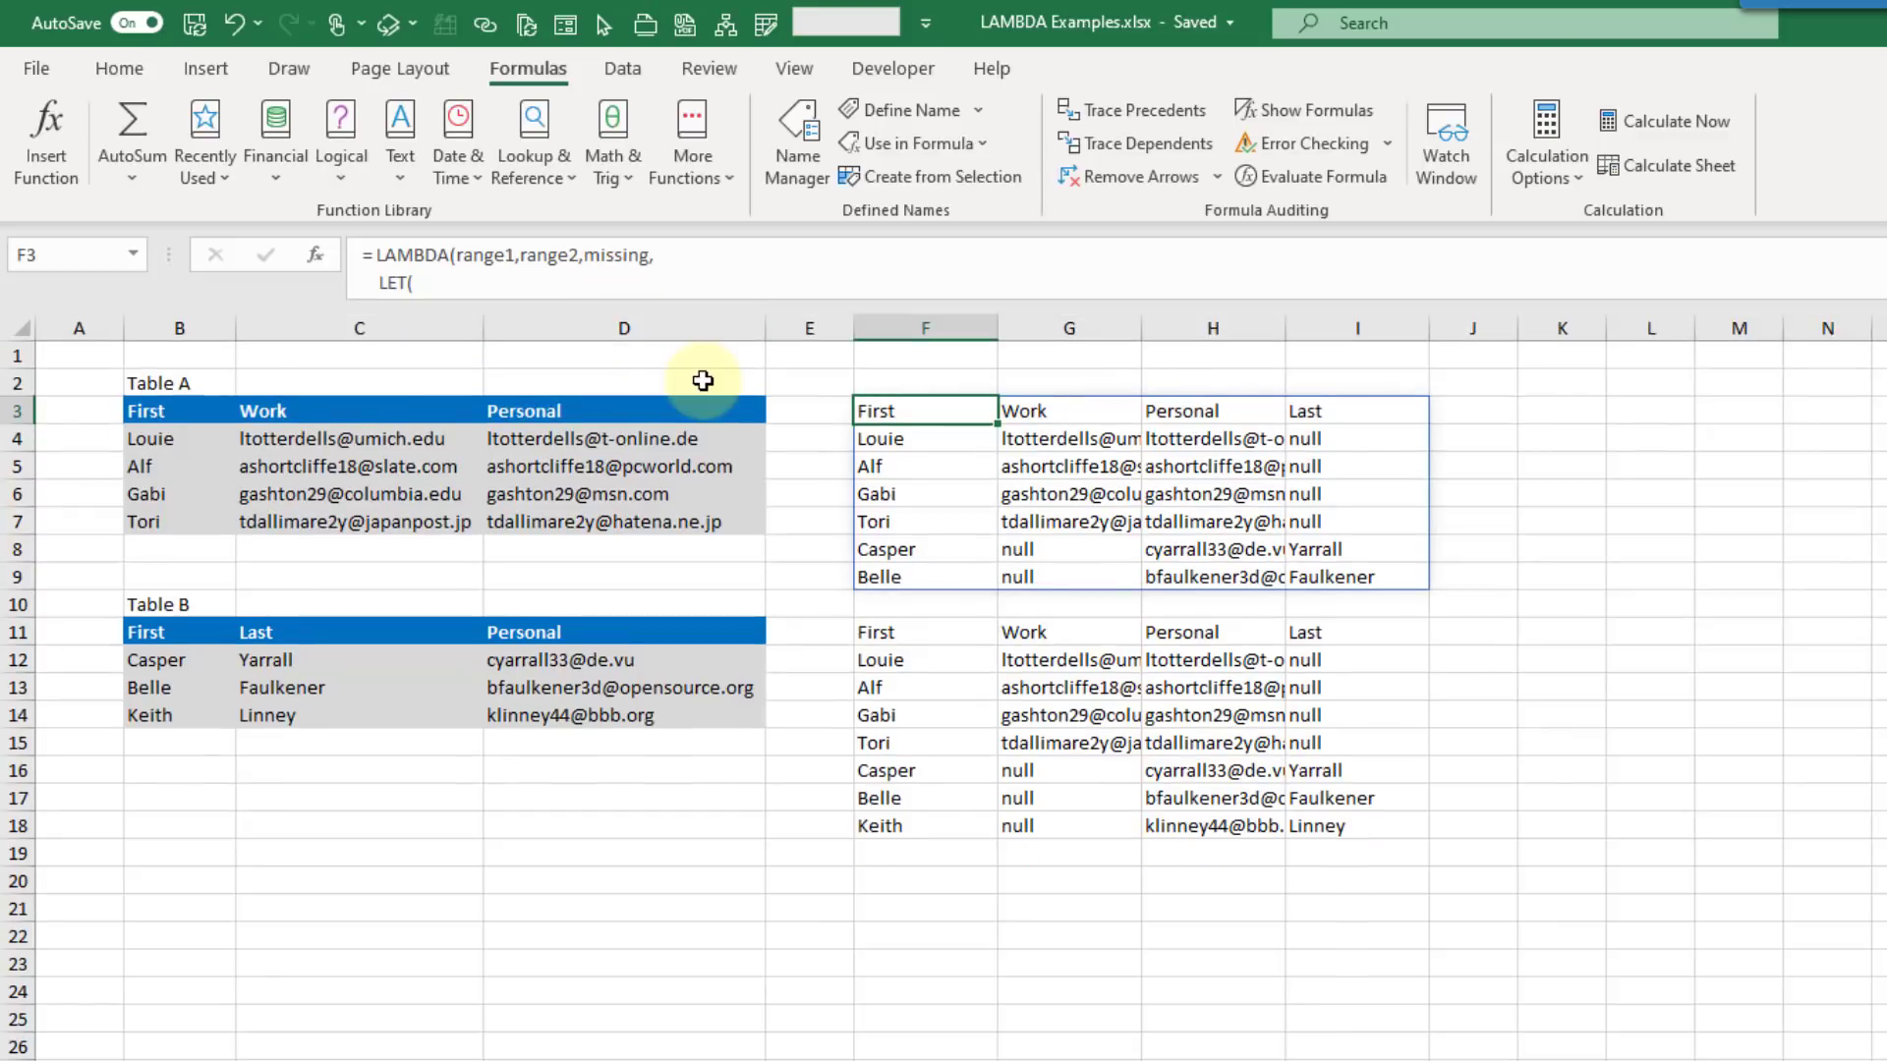
pyautogui.click(881, 634)
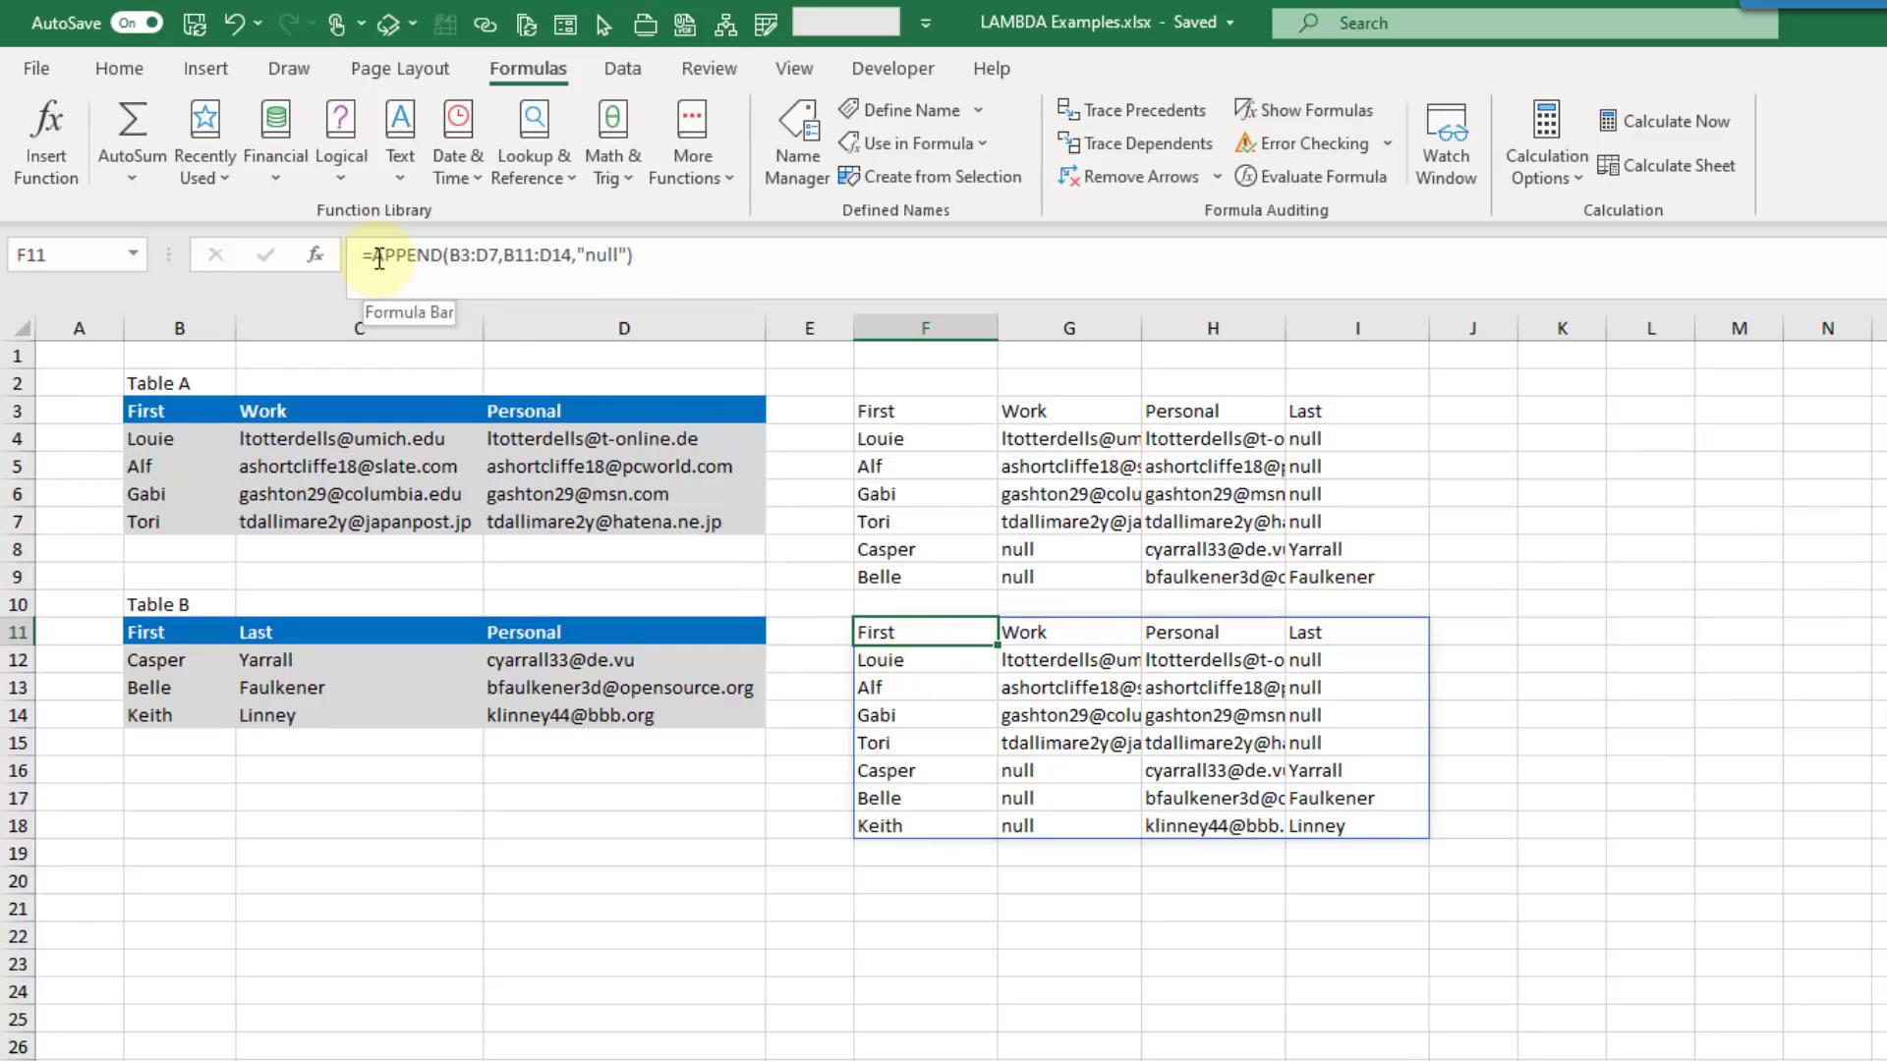
pyautogui.moveTo(372, 257); pyautogui.dragTo(661, 283)
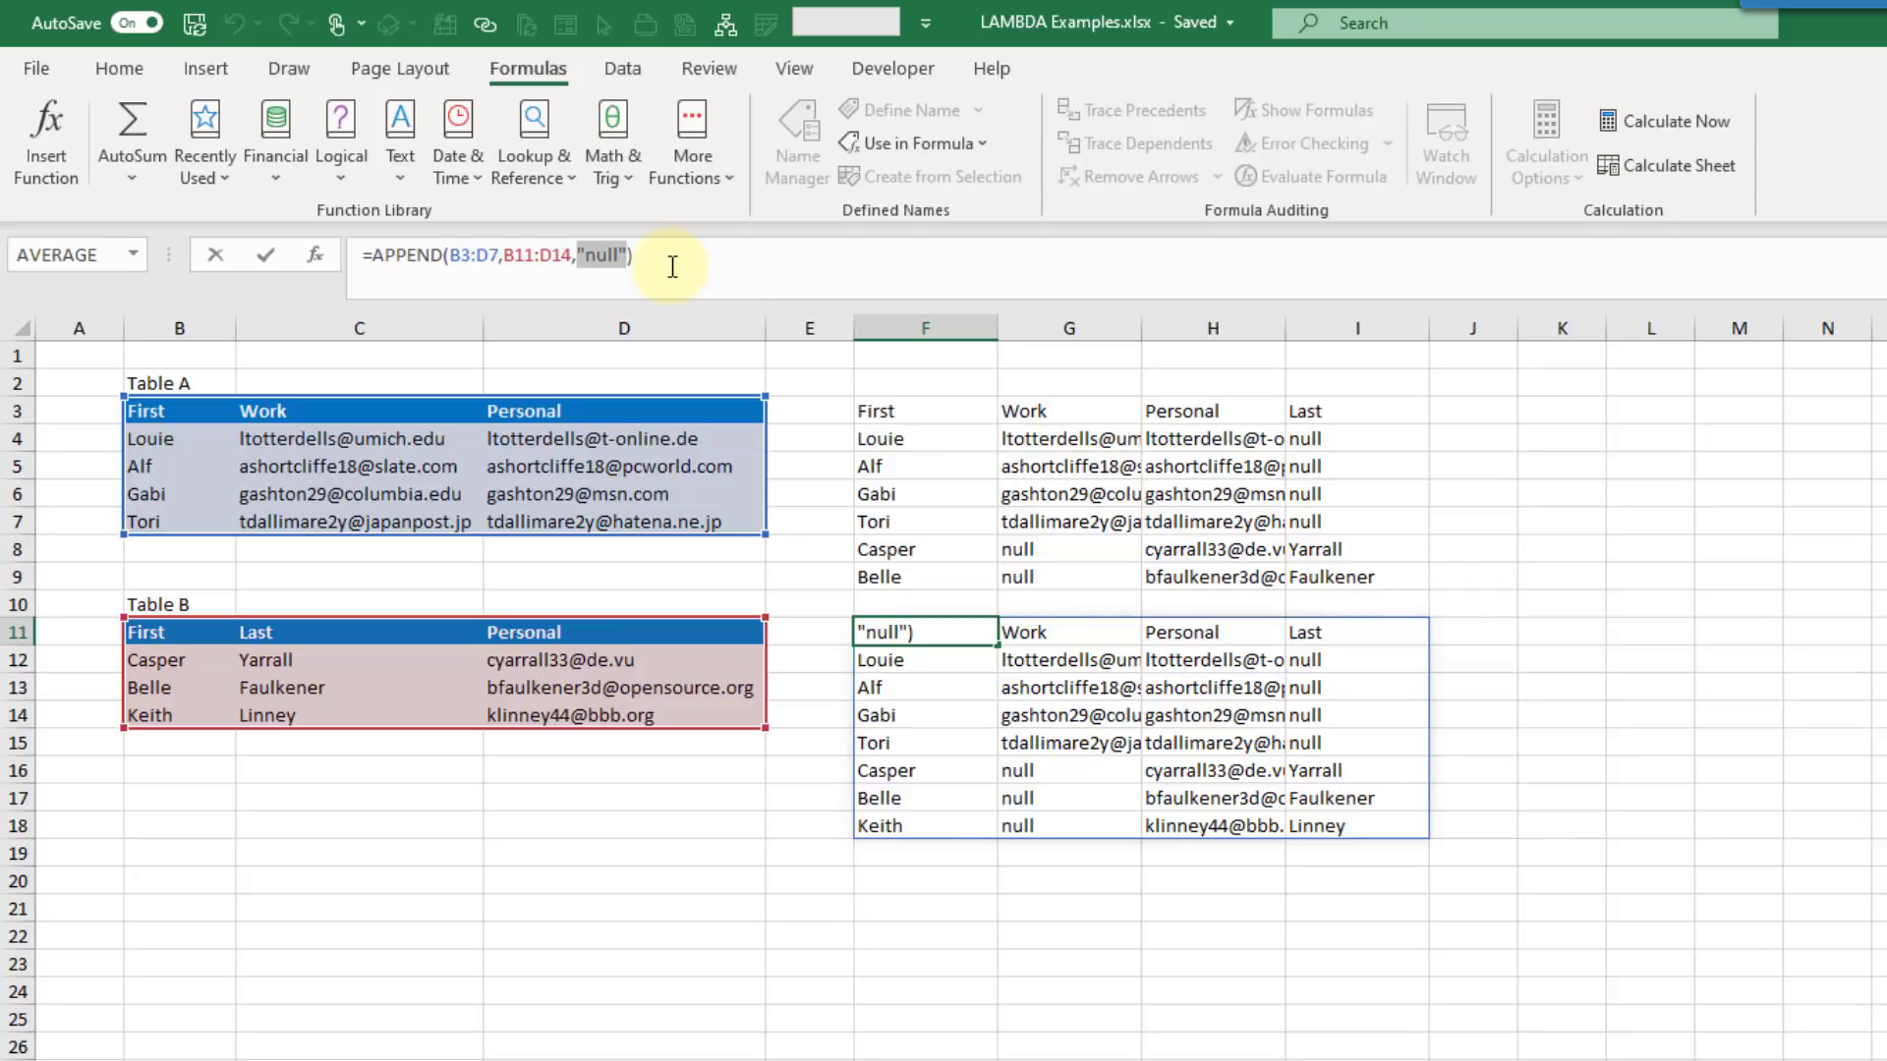
pyautogui.press('Return')
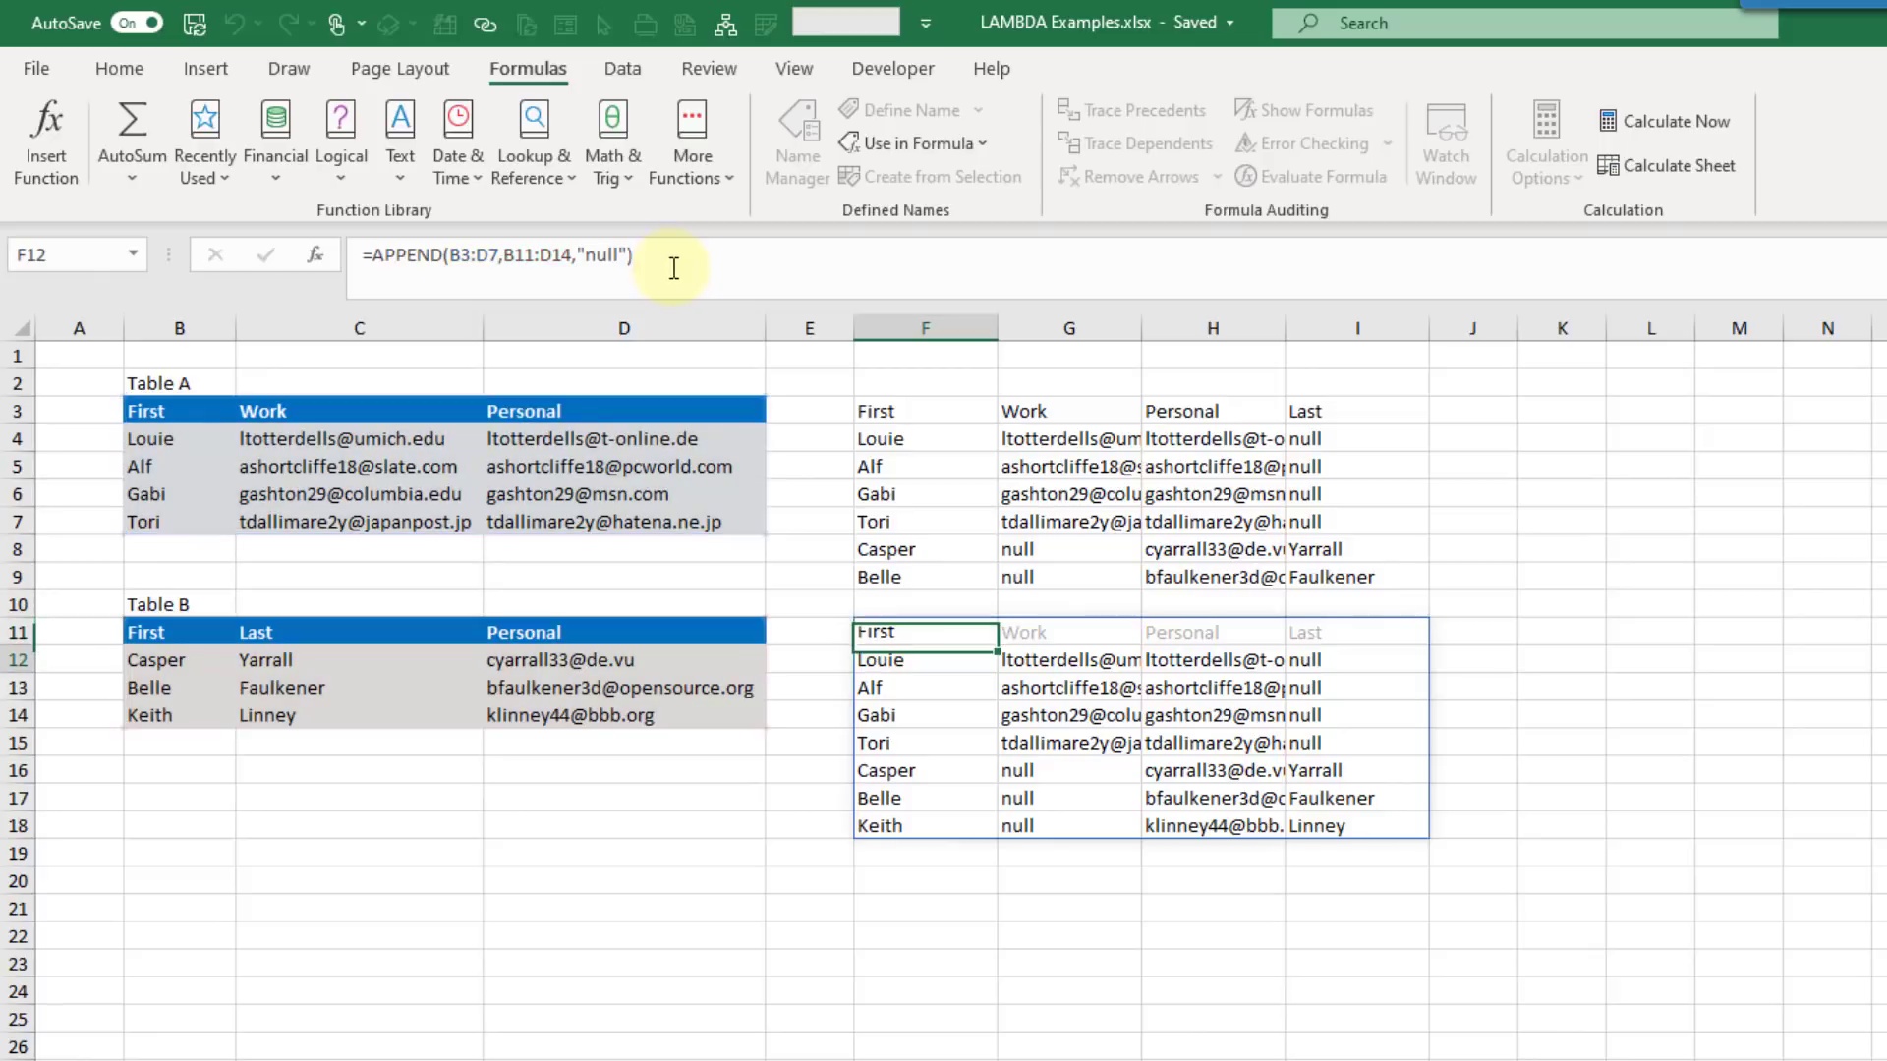
pyautogui.click(187, 412)
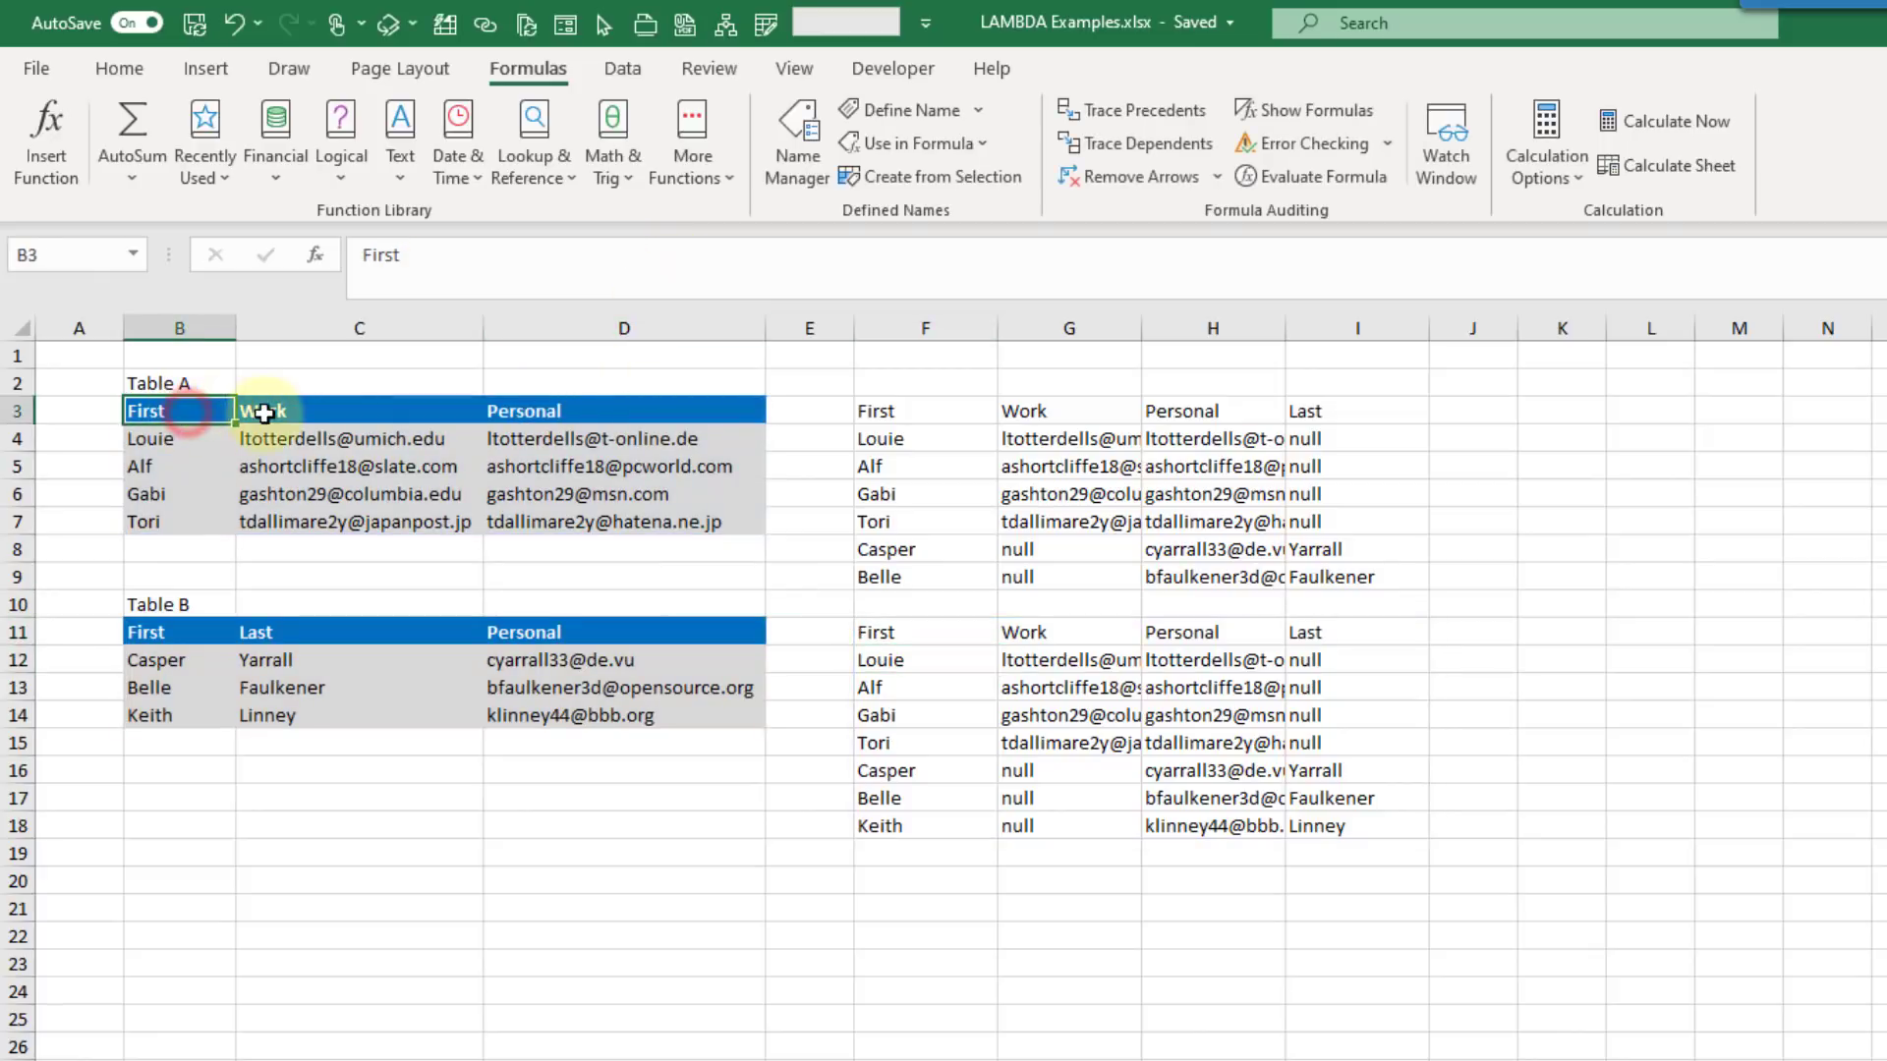
pyautogui.click(298, 411)
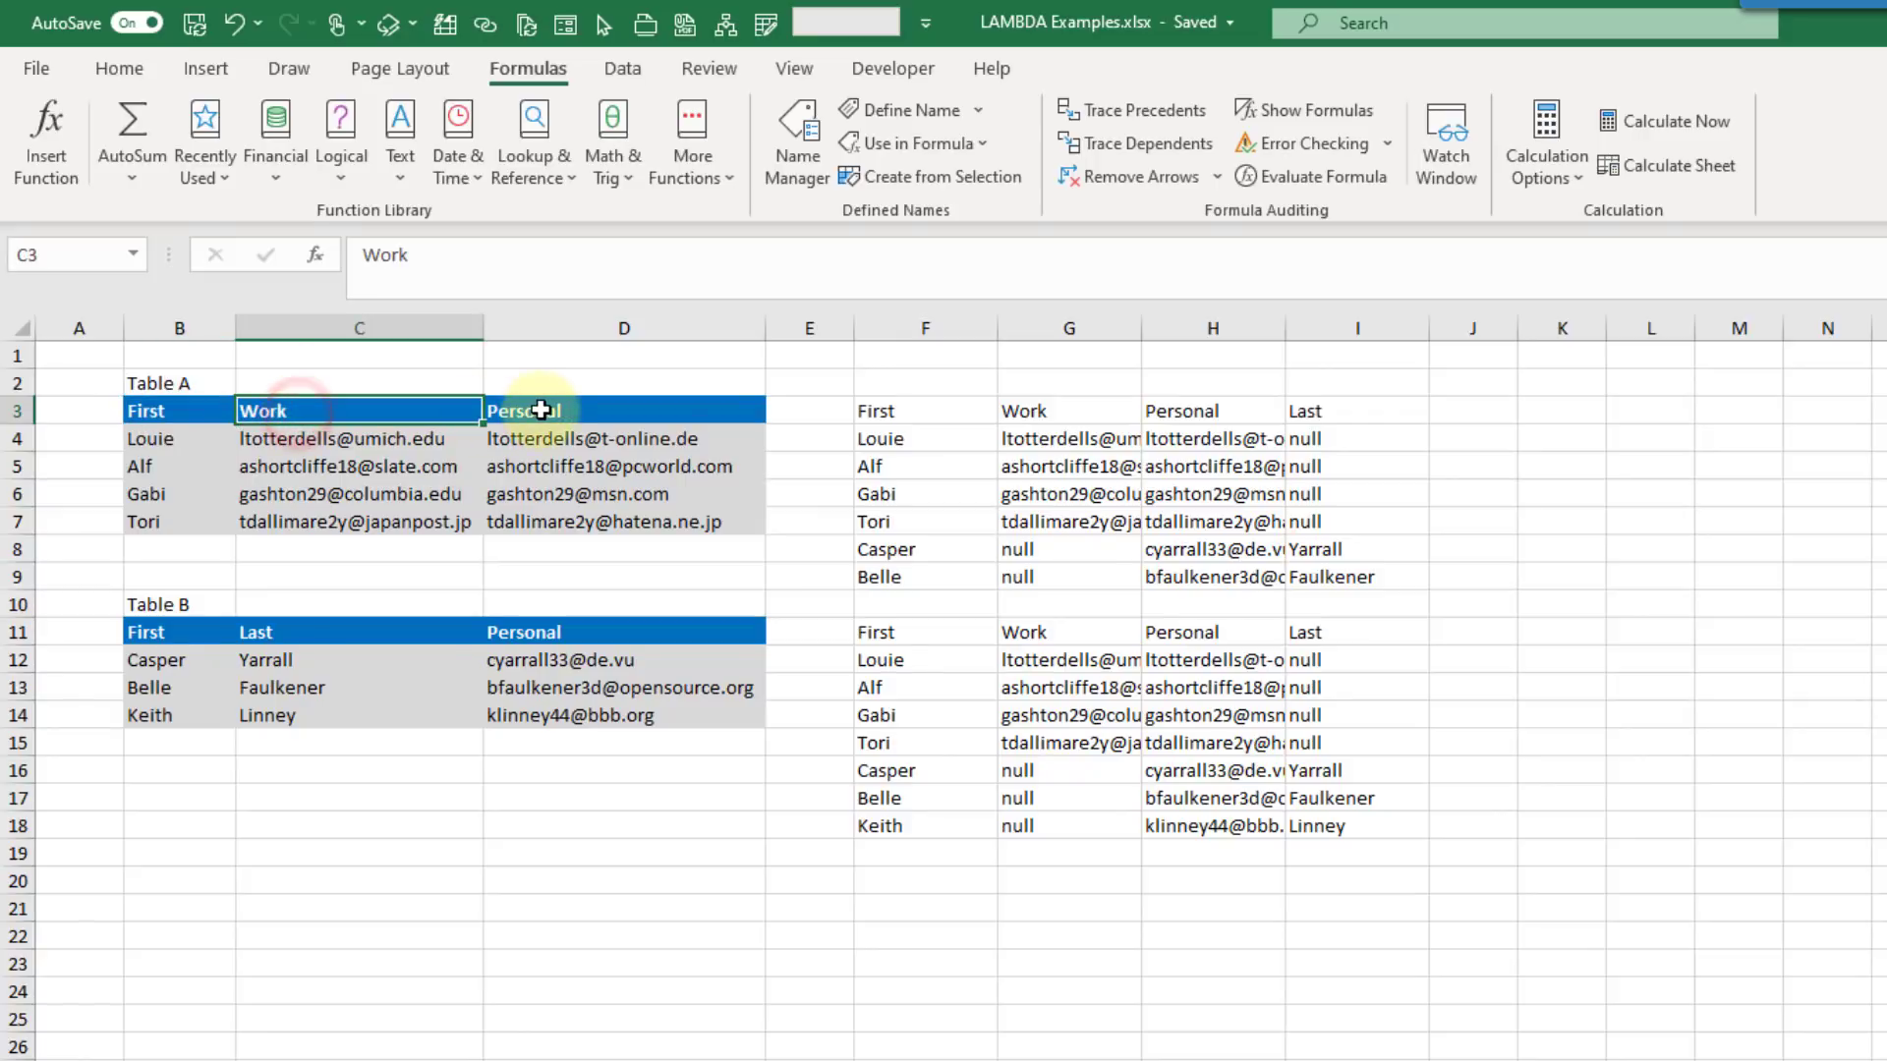
pyautogui.click(499, 410)
pyautogui.click(172, 632)
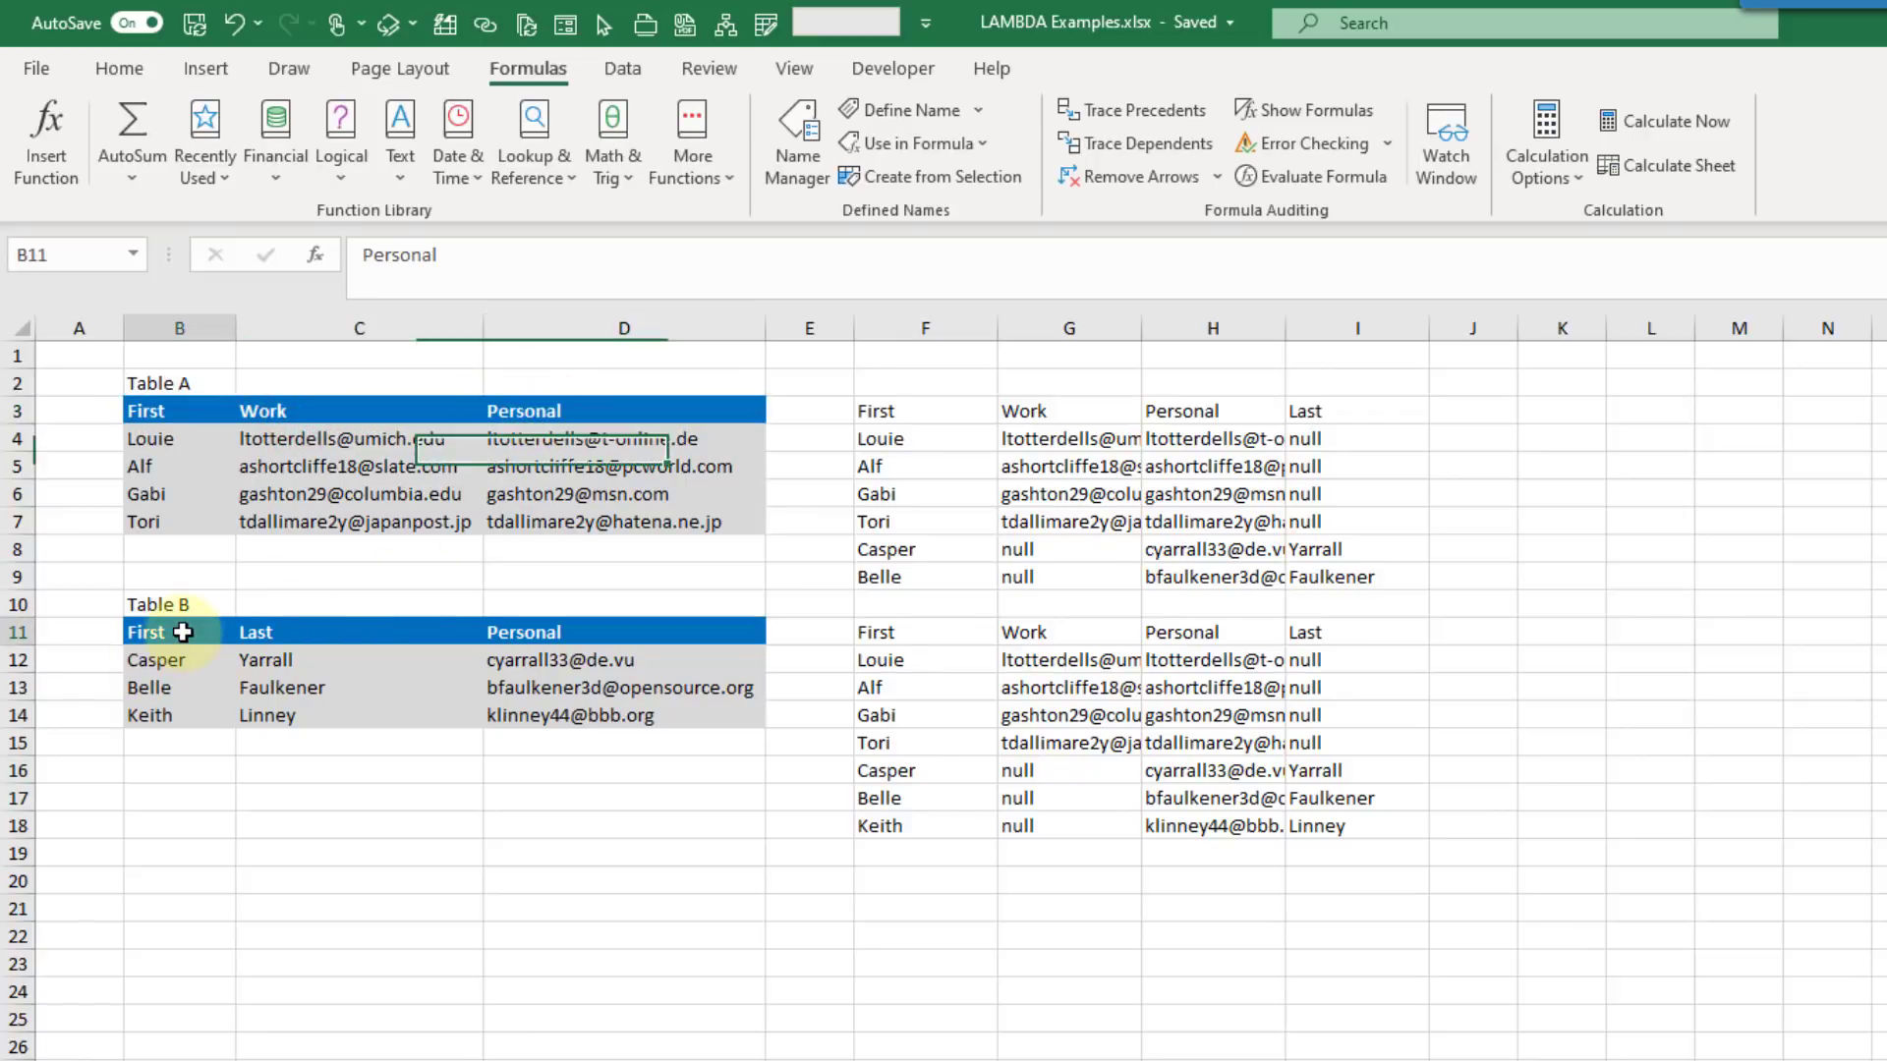
pyautogui.click(277, 633)
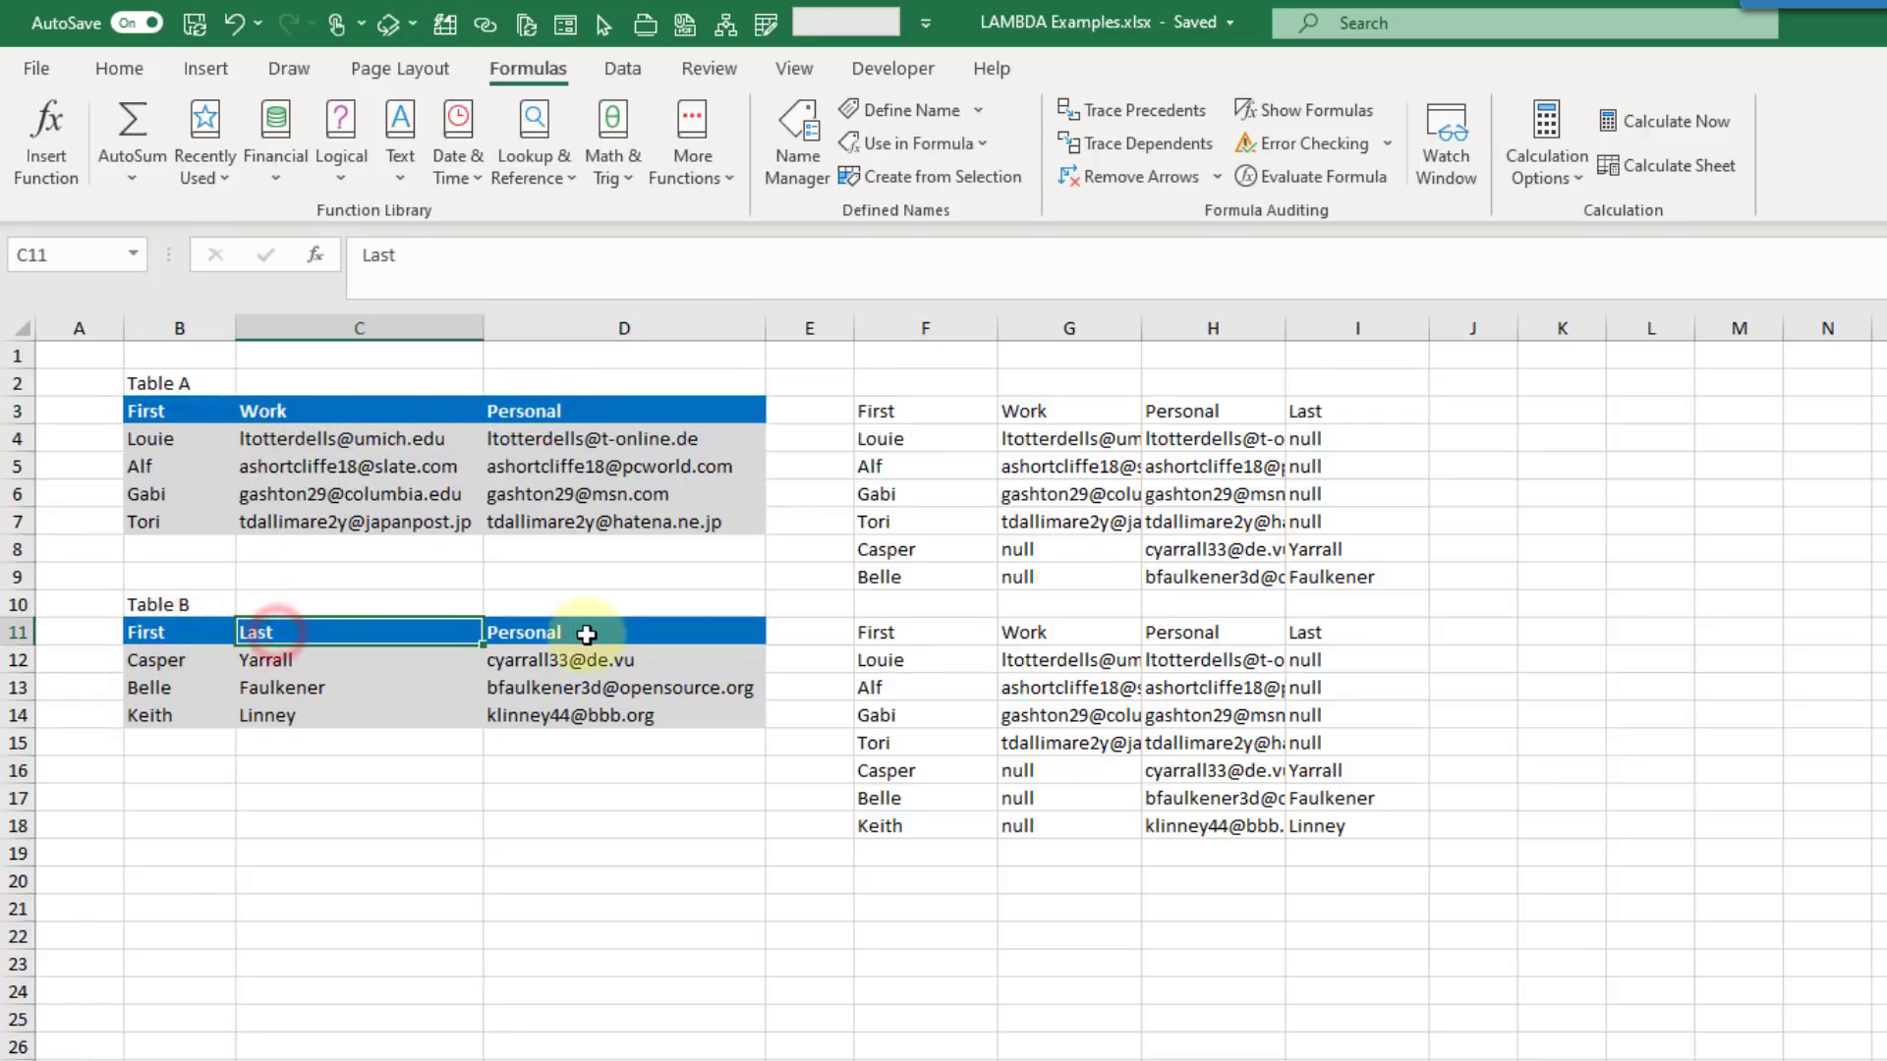
pyautogui.click(531, 632)
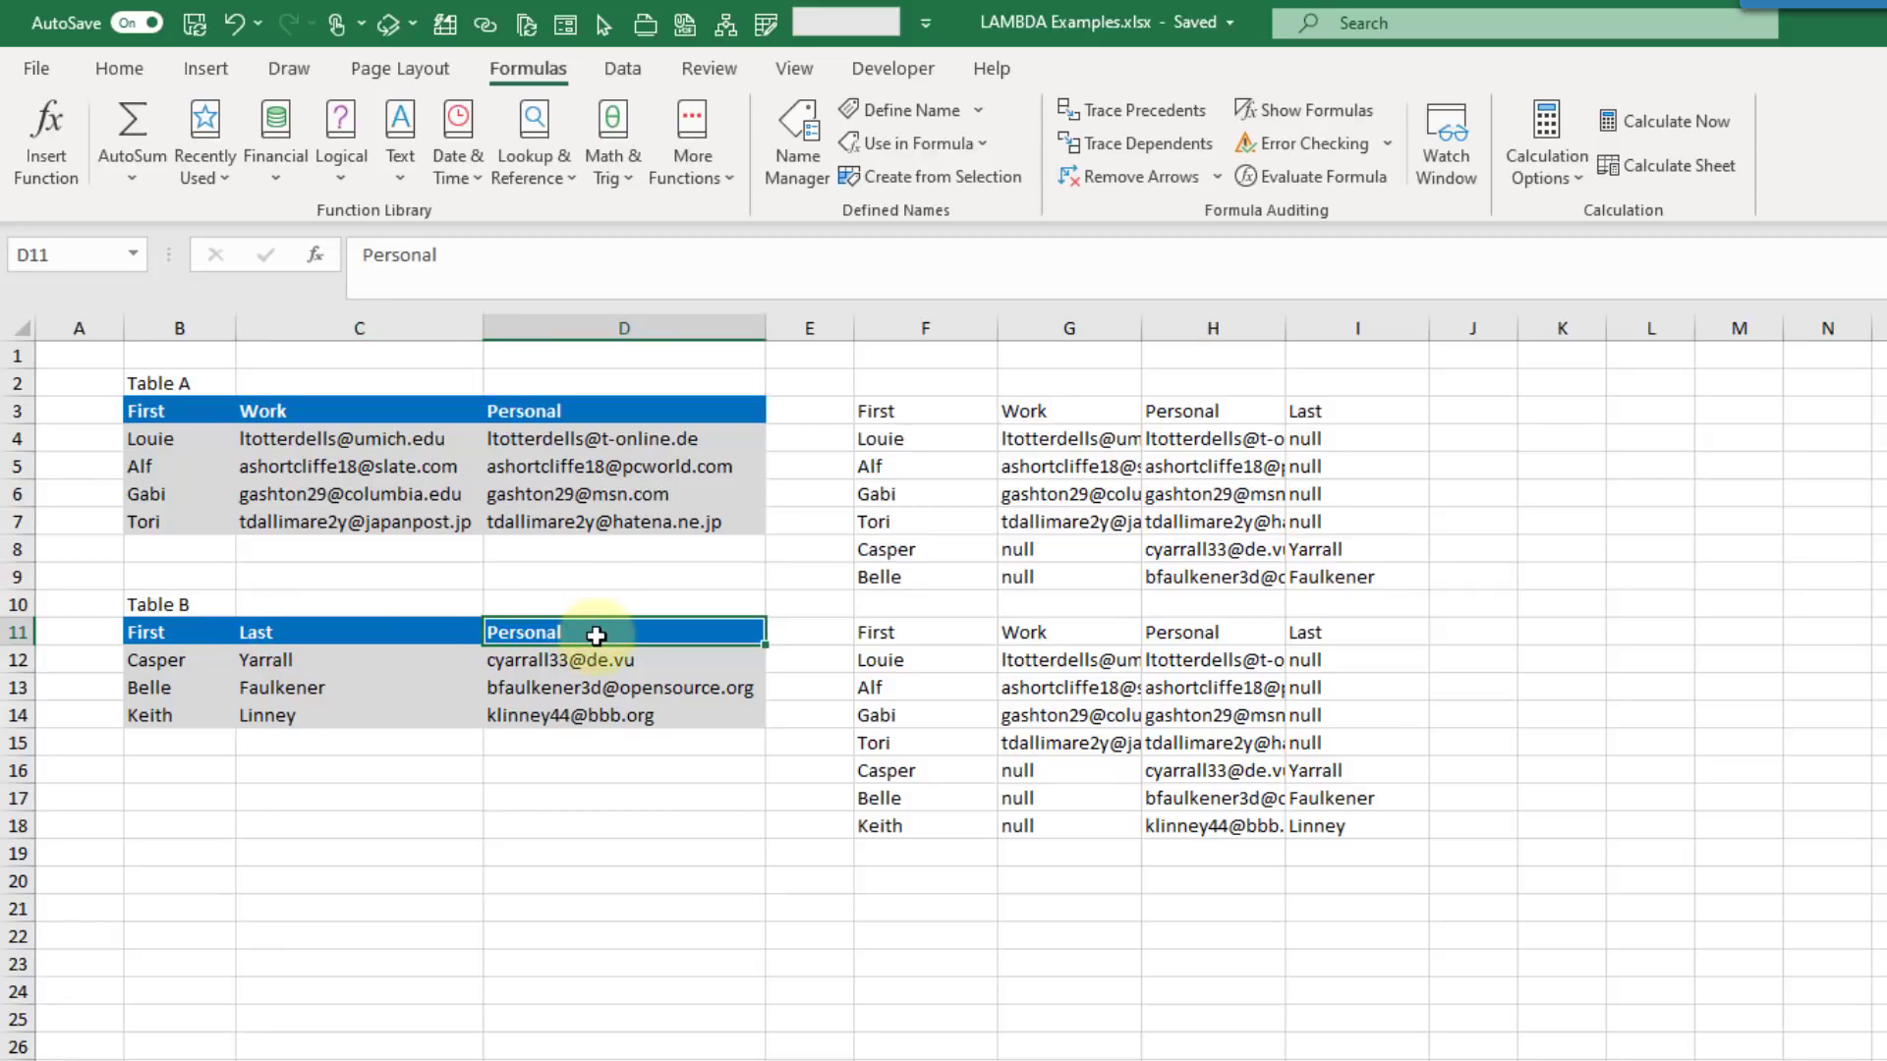
pyautogui.click(911, 632)
pyautogui.moveTo(922, 665); pyautogui.dragTo(1182, 732)
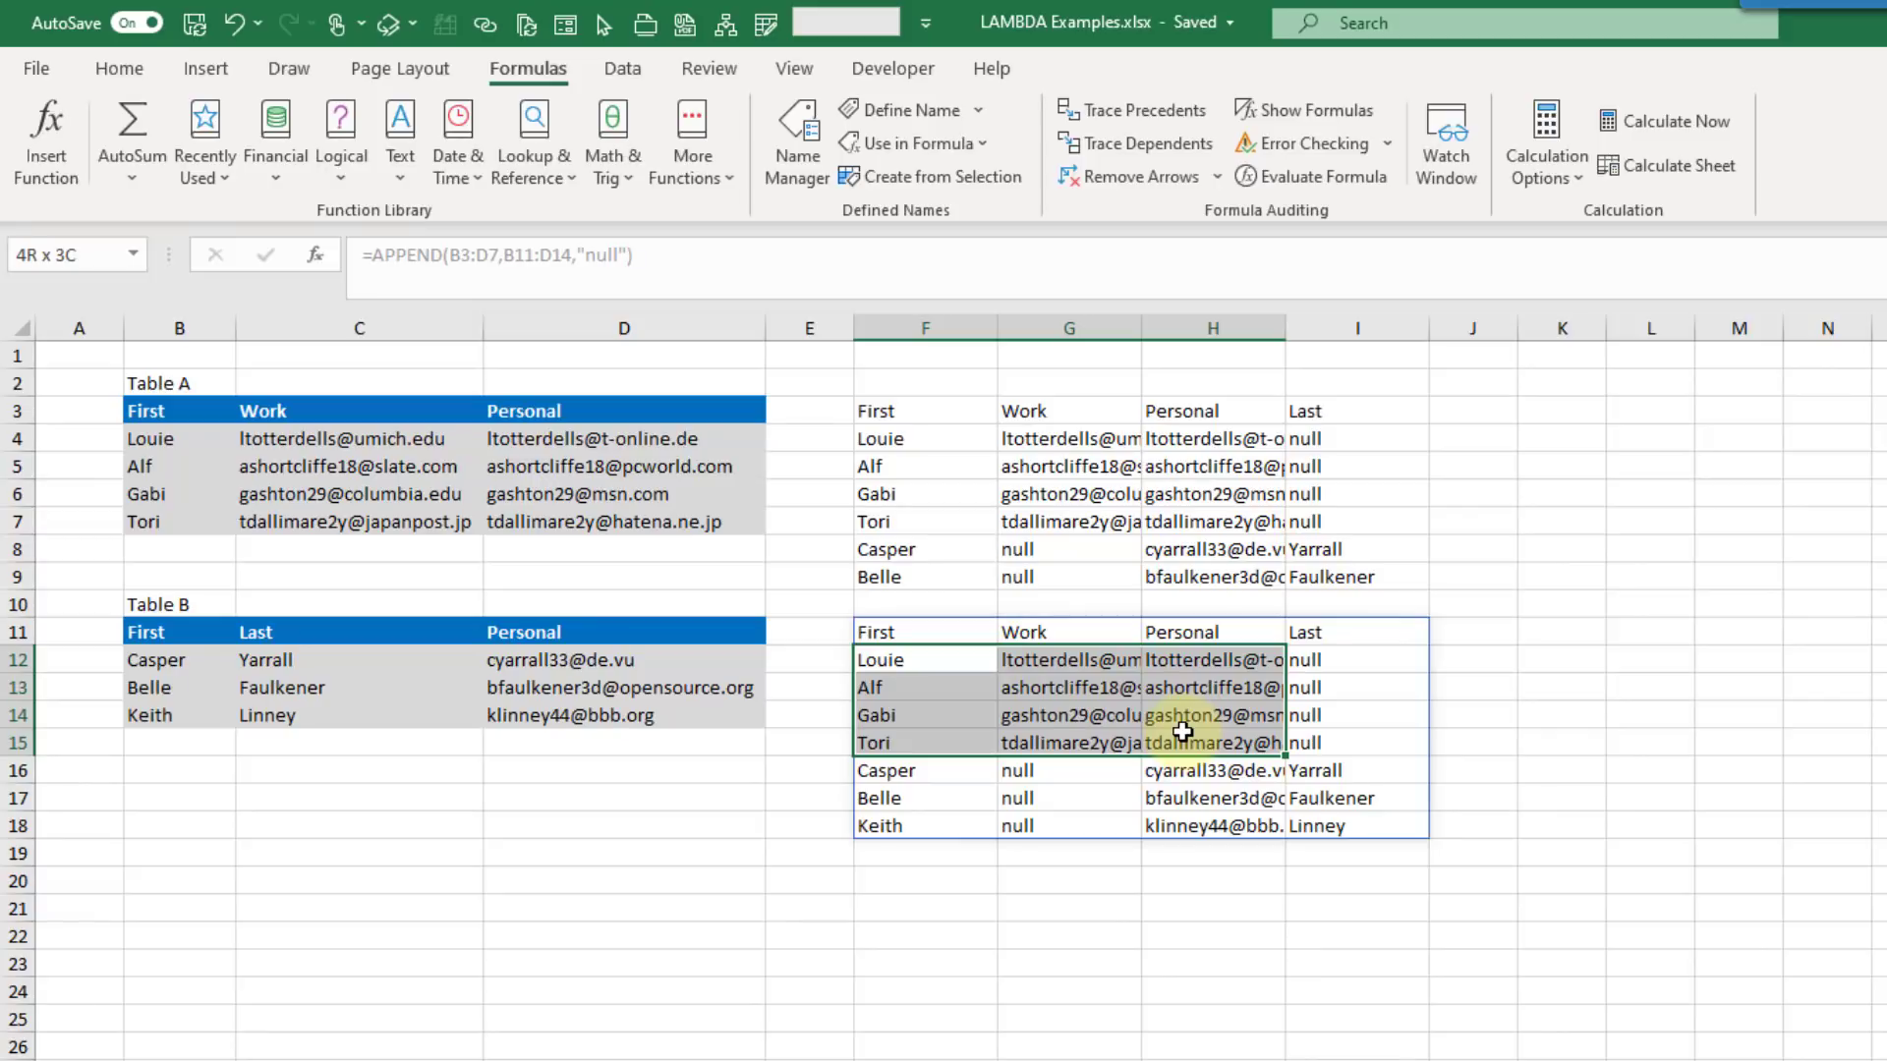
pyautogui.moveTo(1183, 733); pyautogui.dragTo(1182, 732)
pyautogui.moveTo(1354, 657); pyautogui.dragTo(1350, 735)
pyautogui.click(919, 772)
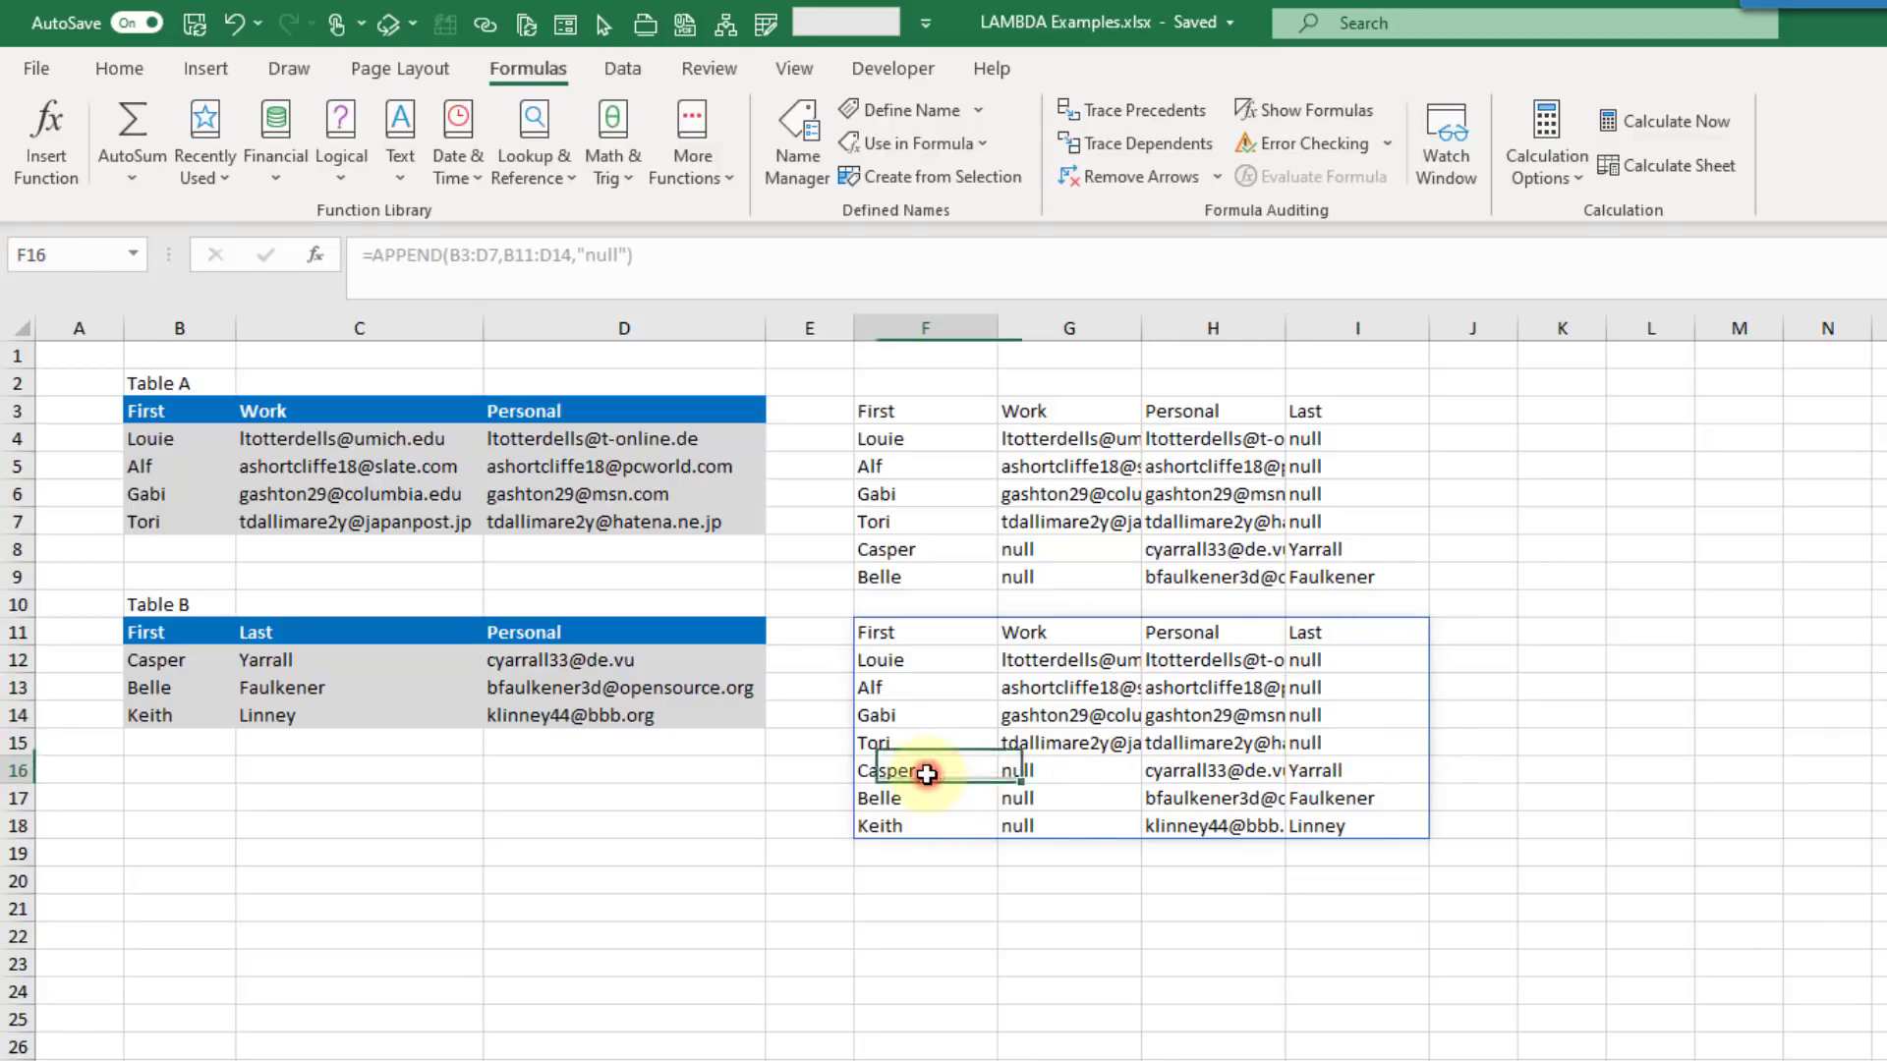
pyautogui.moveTo(930, 784); pyautogui.dragTo(931, 814)
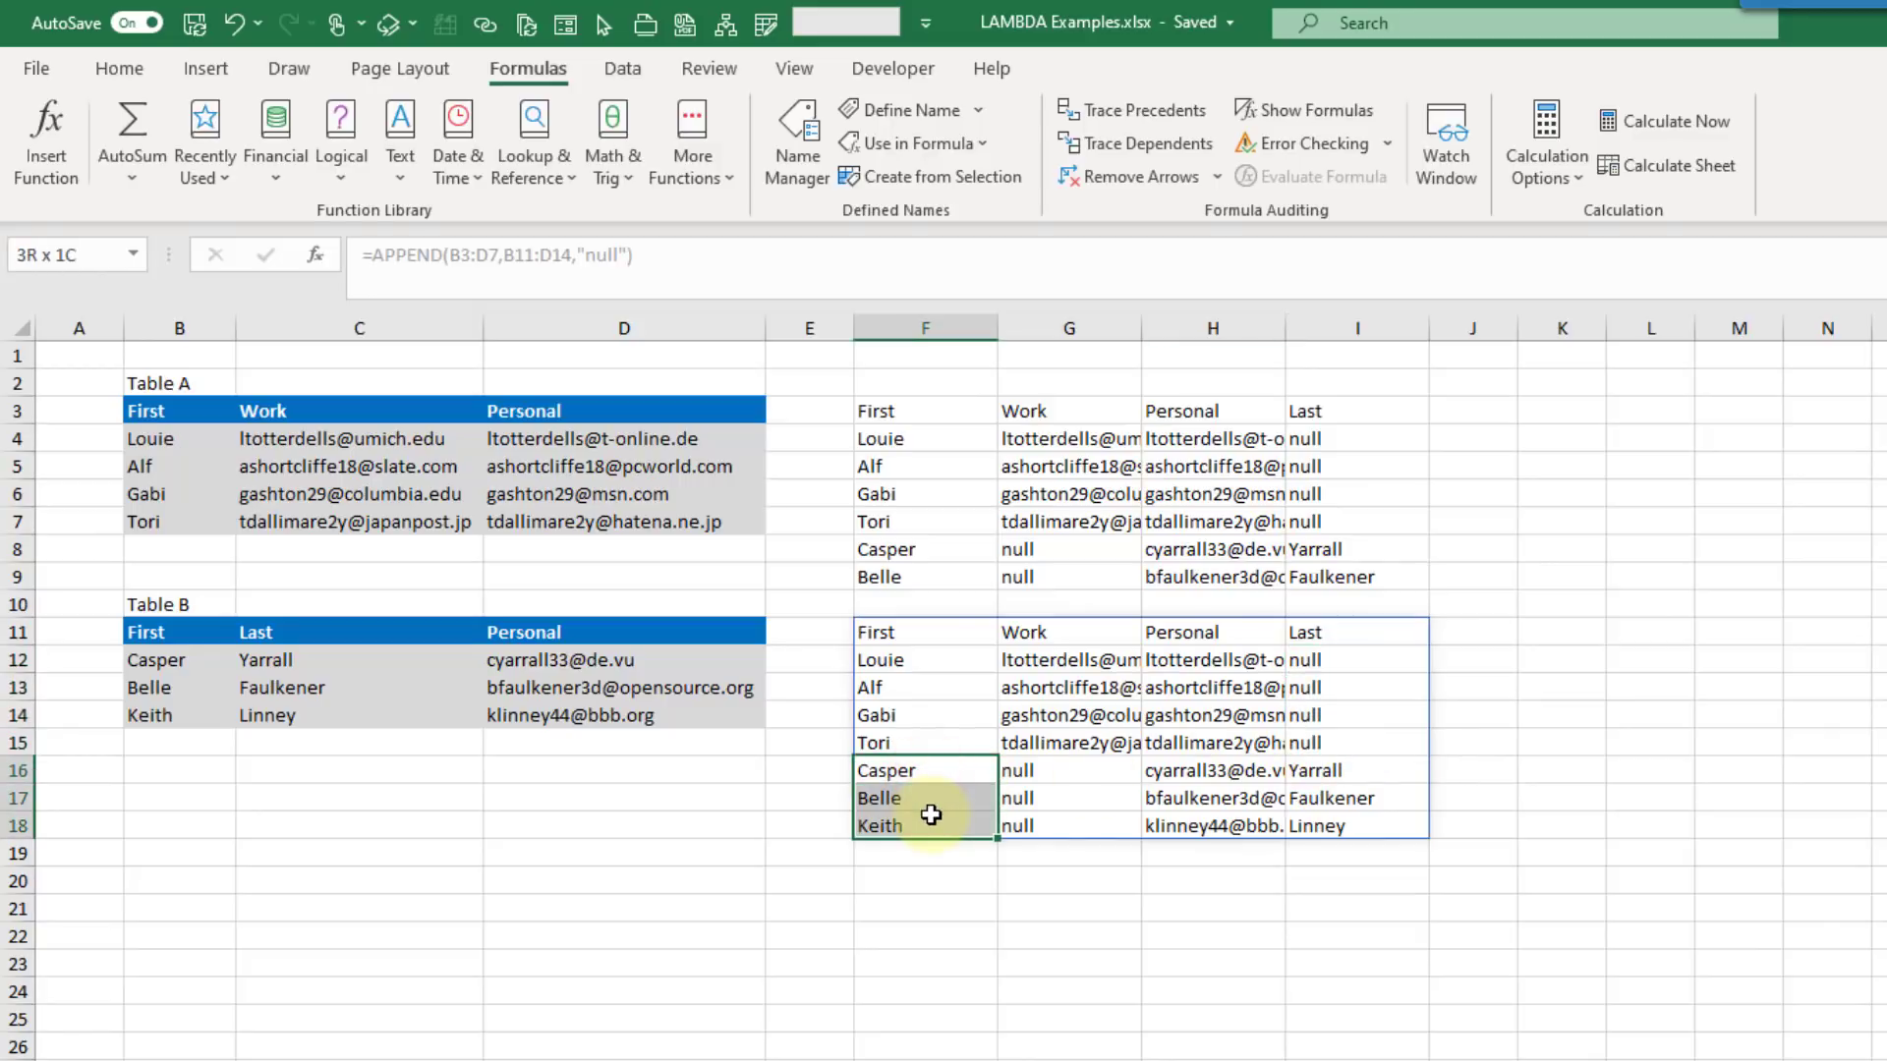
pyautogui.moveTo(1354, 771); pyautogui.dragTo(1322, 816)
pyautogui.moveTo(1217, 770); pyautogui.dragTo(1222, 824)
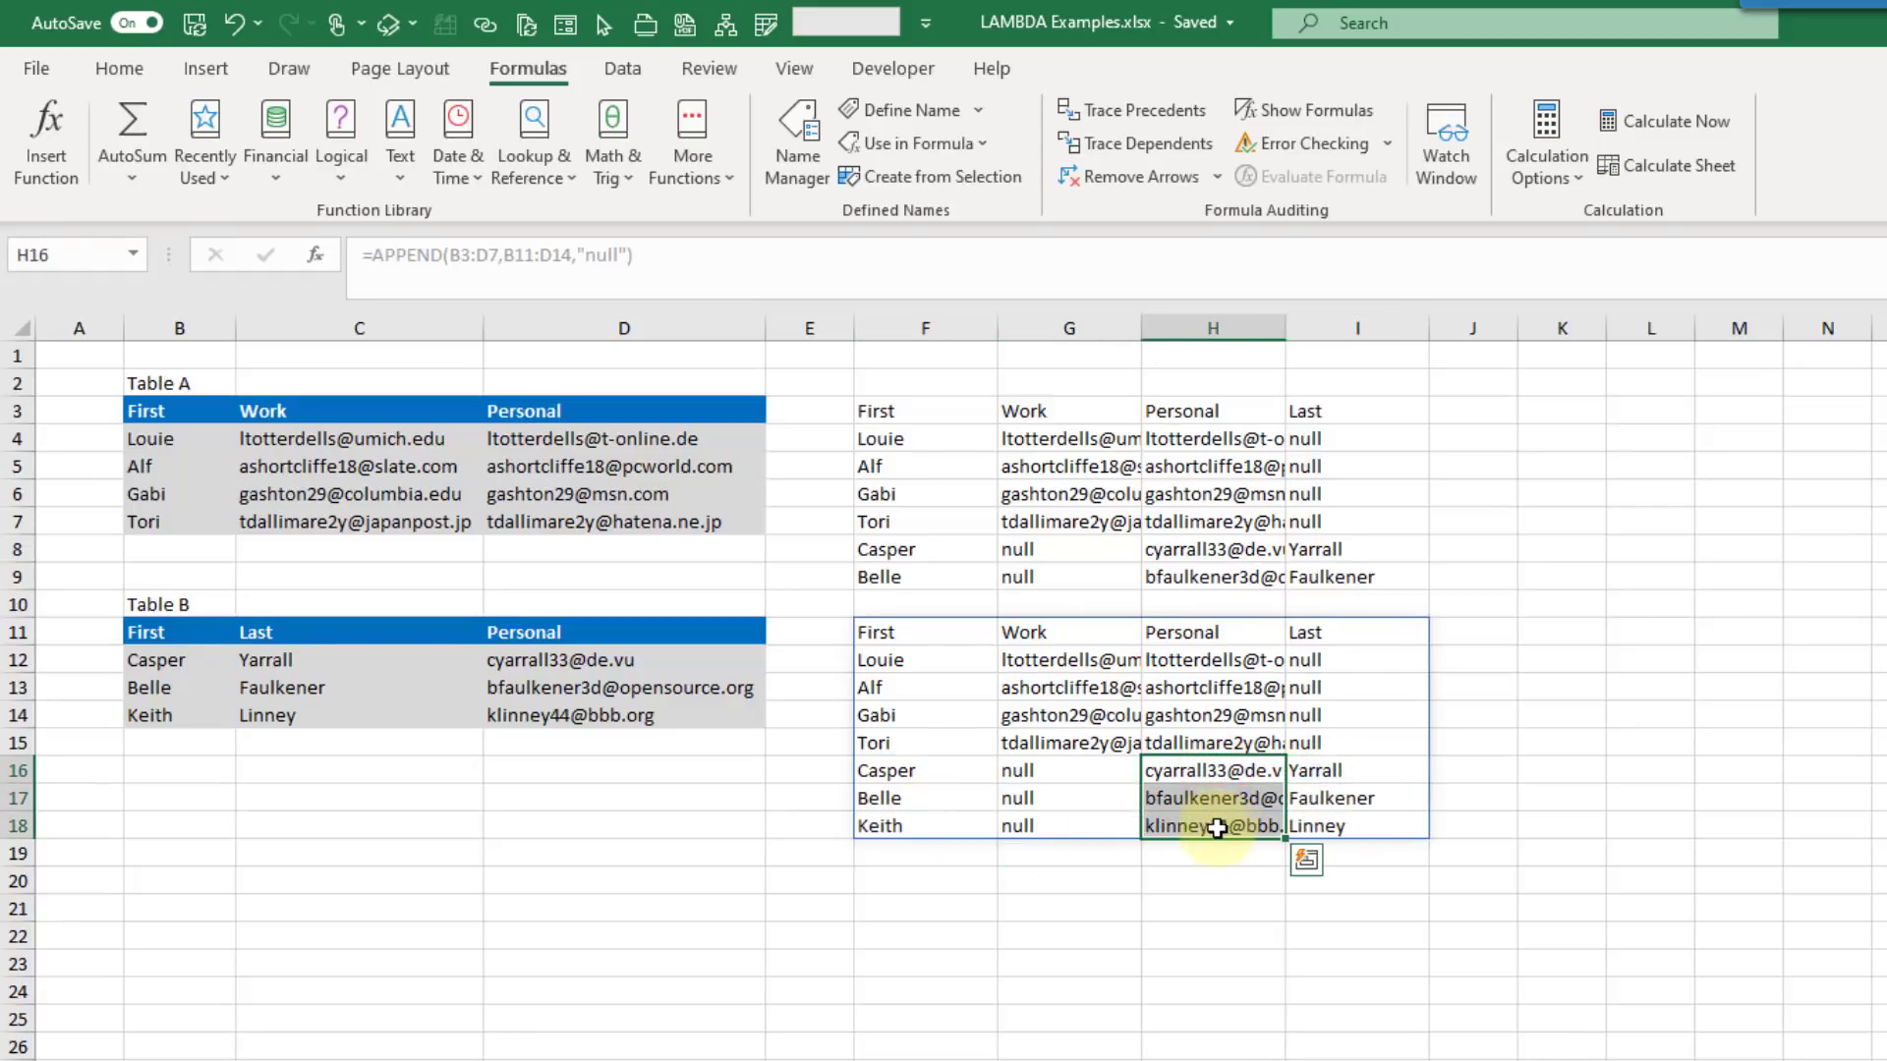
pyautogui.moveTo(1046, 779); pyautogui.dragTo(1023, 820)
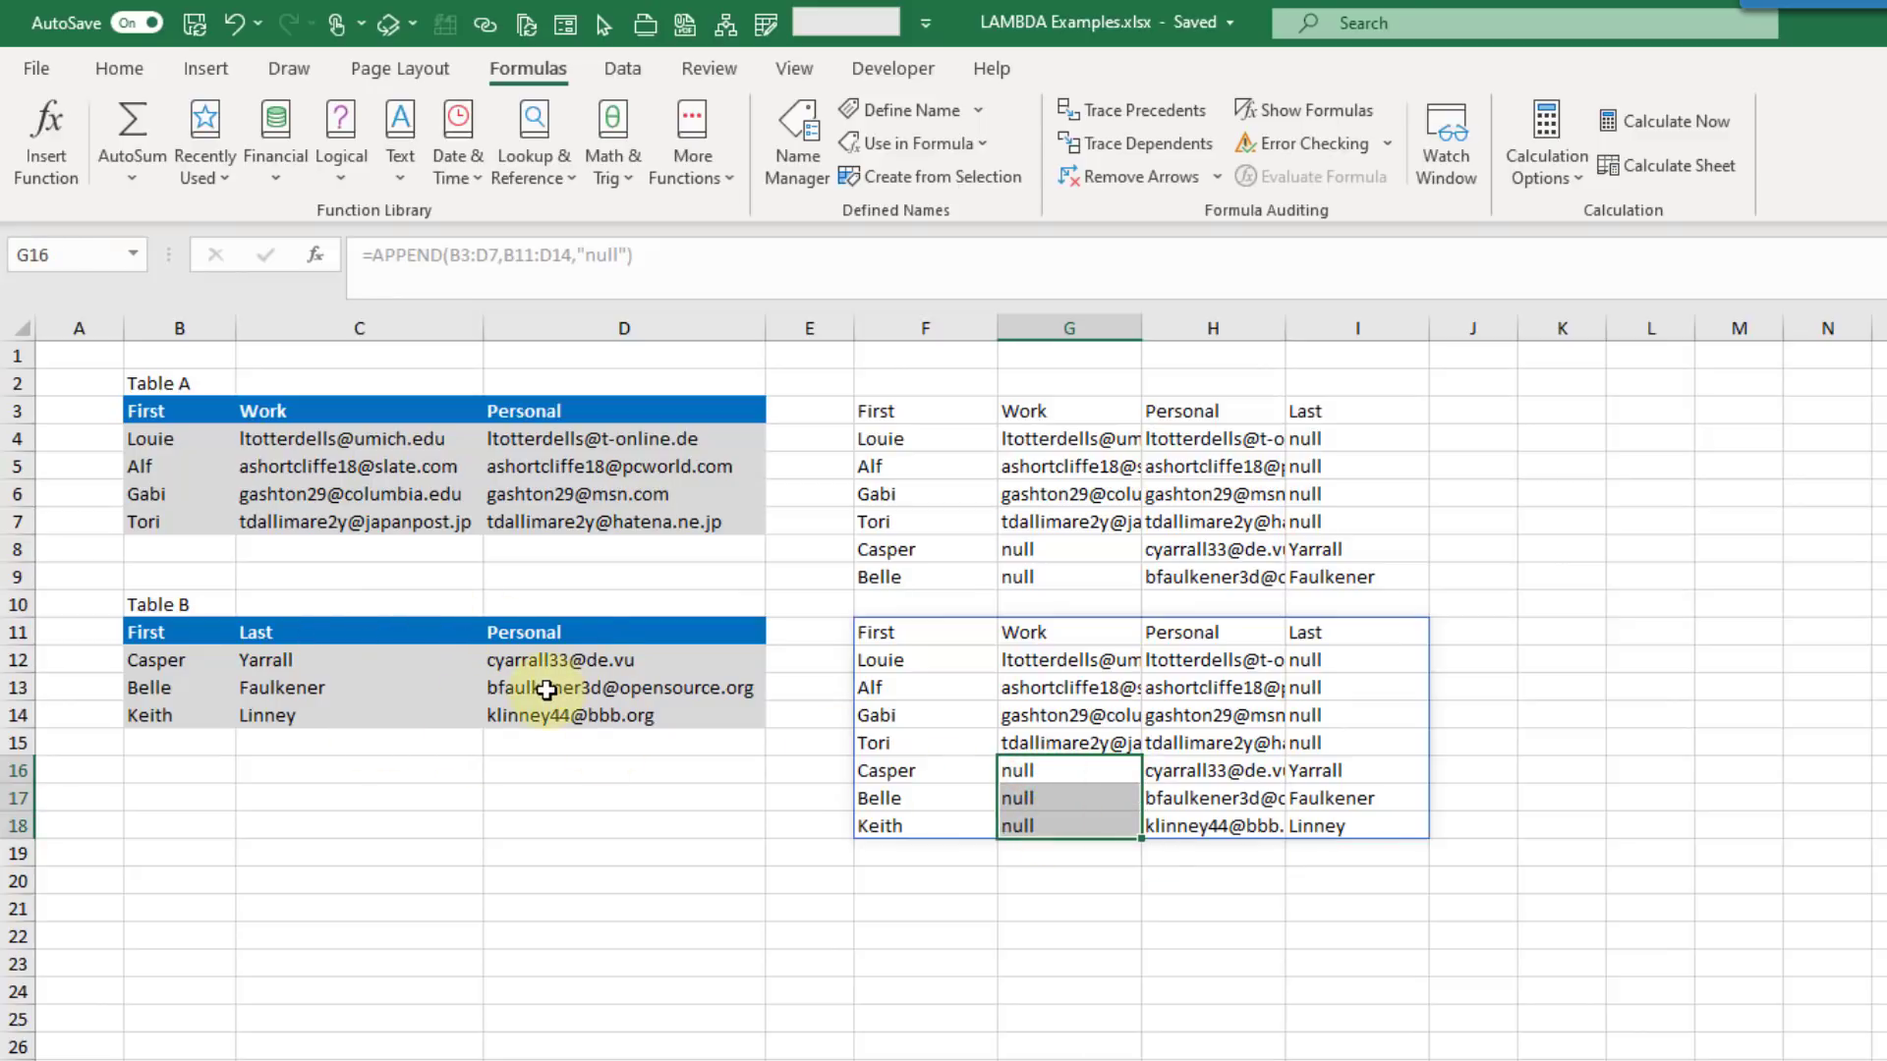
# Rename Table B's Personal heading in D11 to Work
pyautogui.click(565, 629)
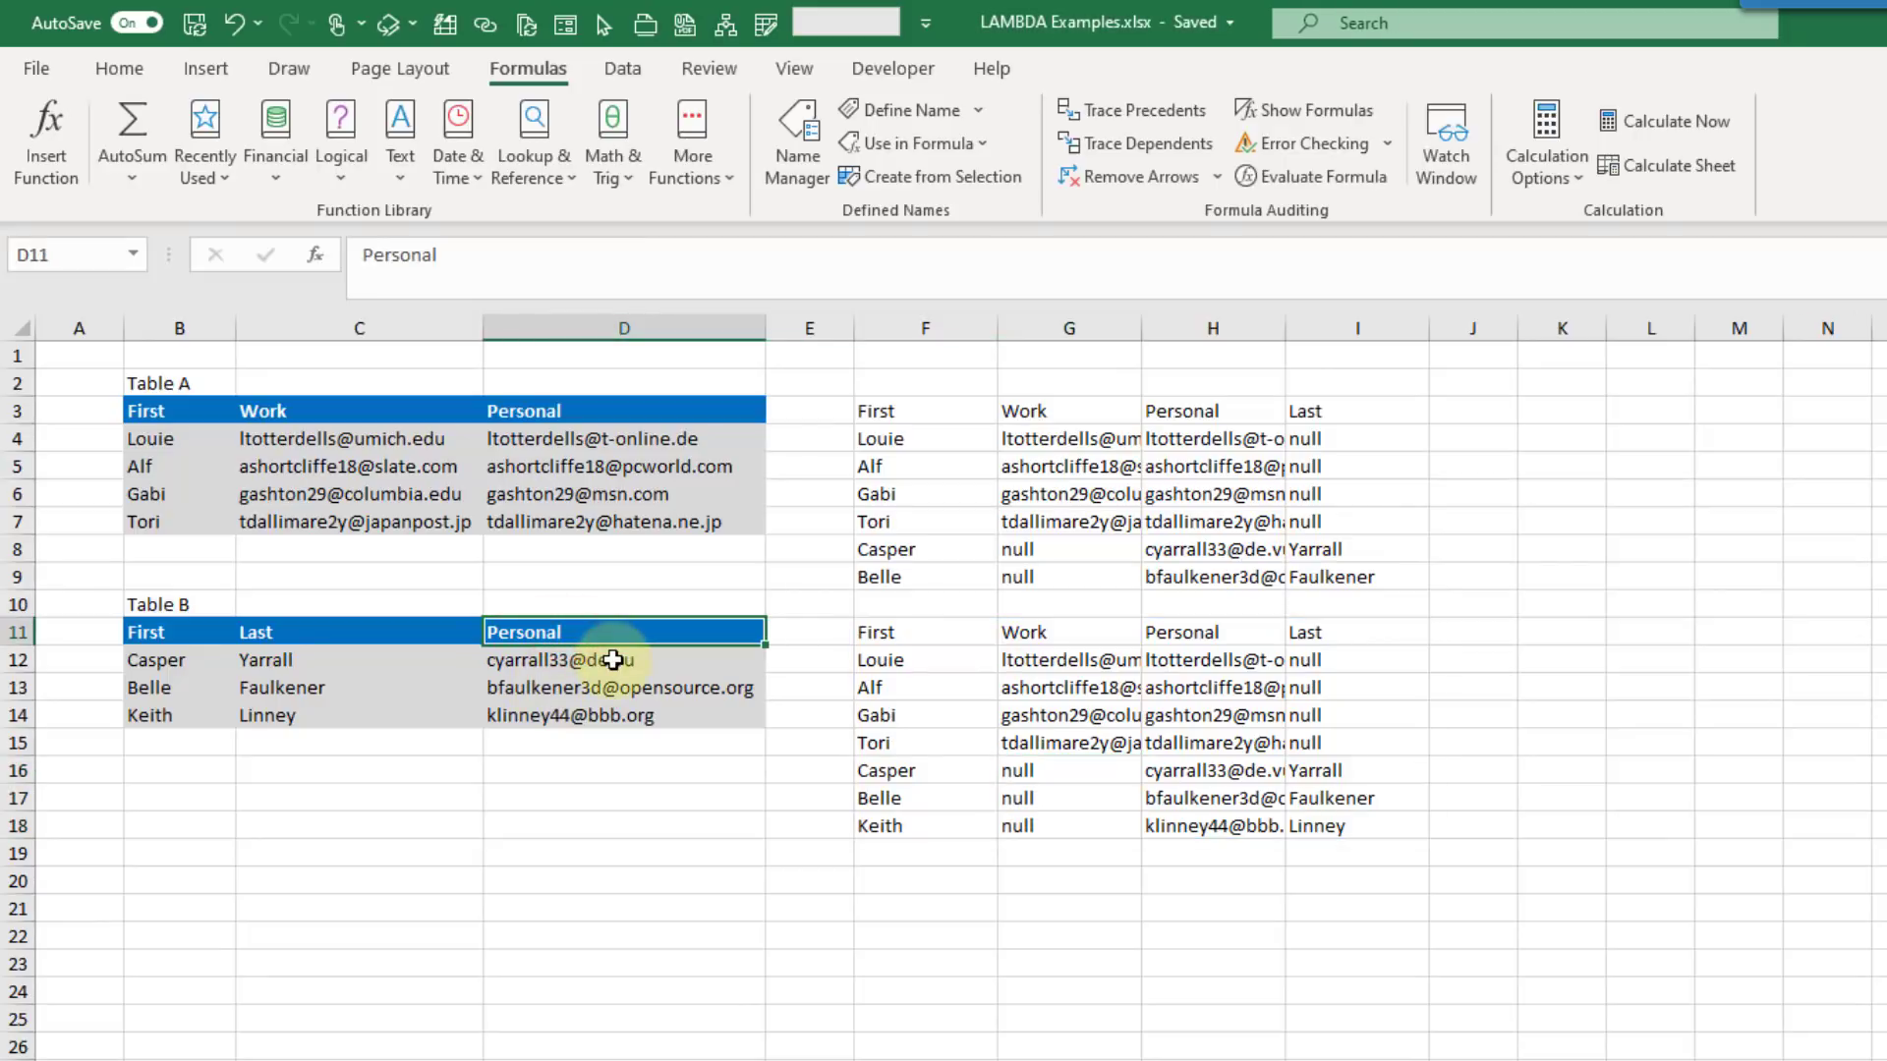
pyautogui.write('Wor')
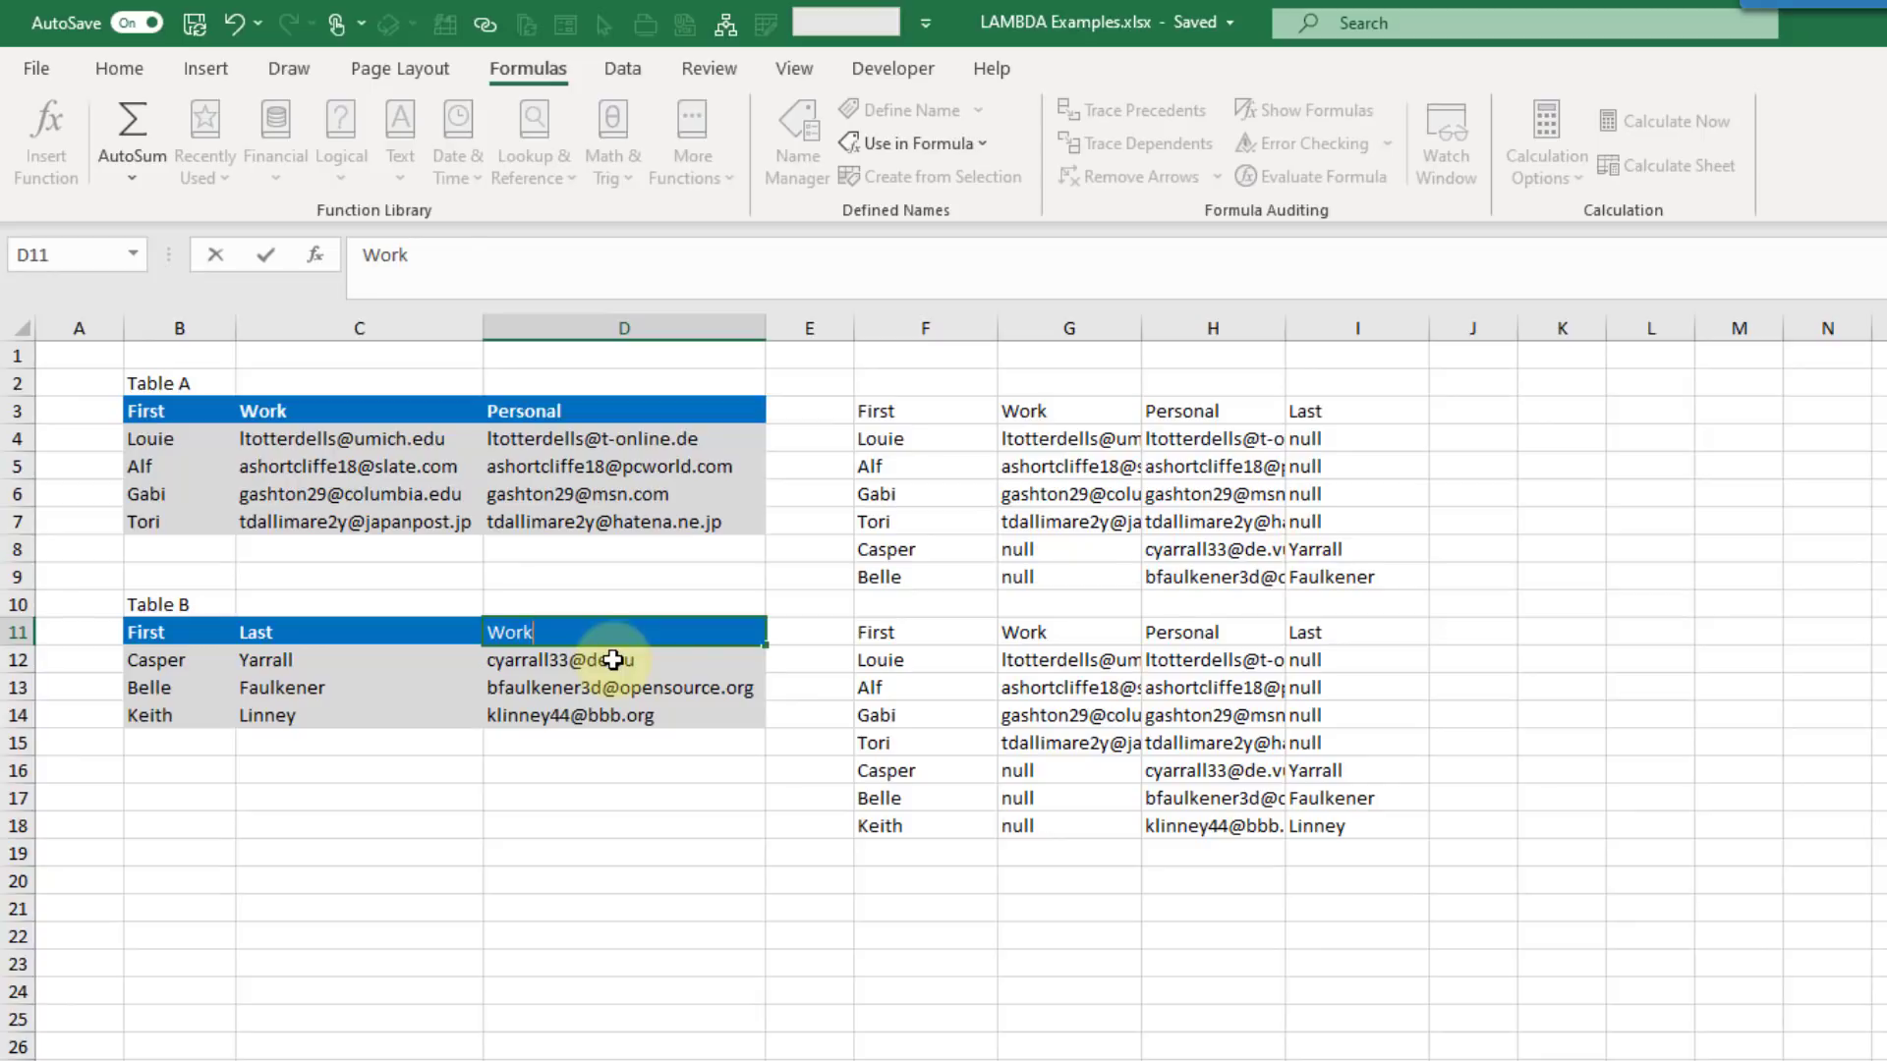
pyautogui.write('k')
pyautogui.press('Return')
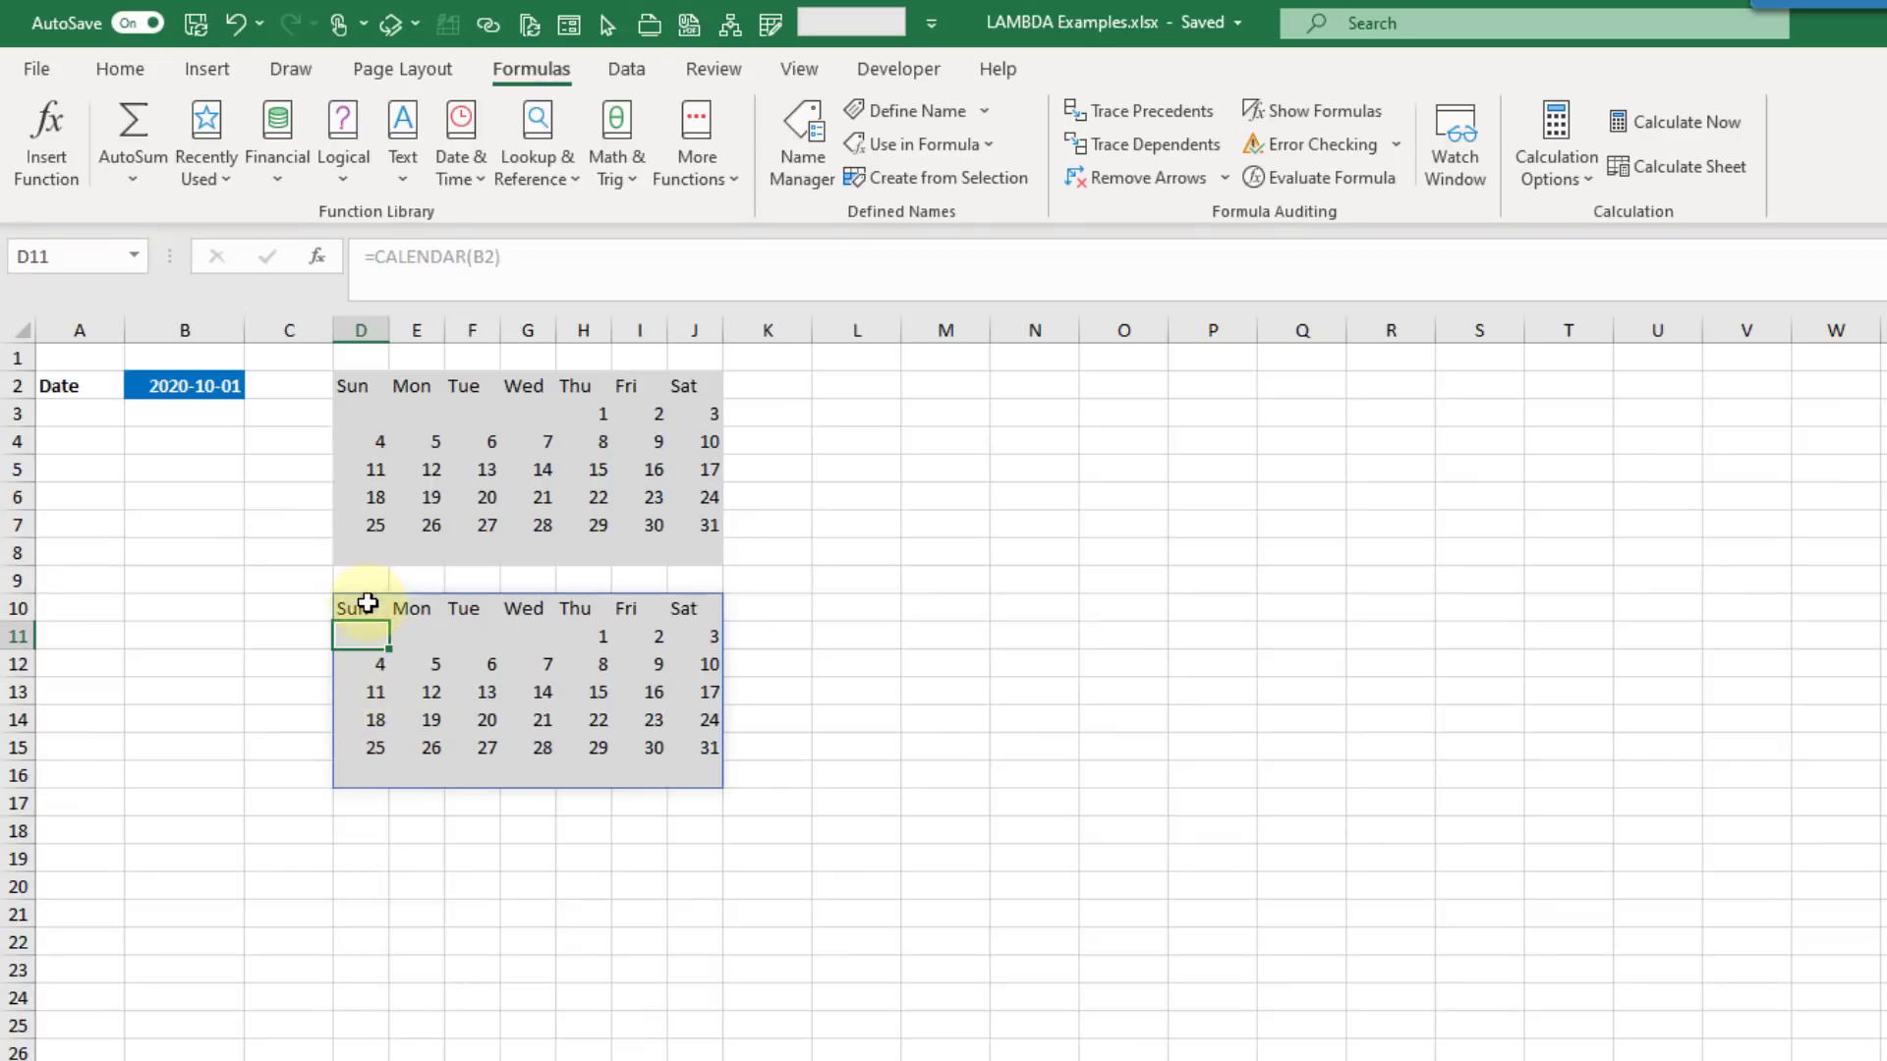
# Compare the upper calendar's inline LAMBDA with the lower =CALENDAR(B2), highlighting CALENDAR and B2
pyautogui.click(367, 604)
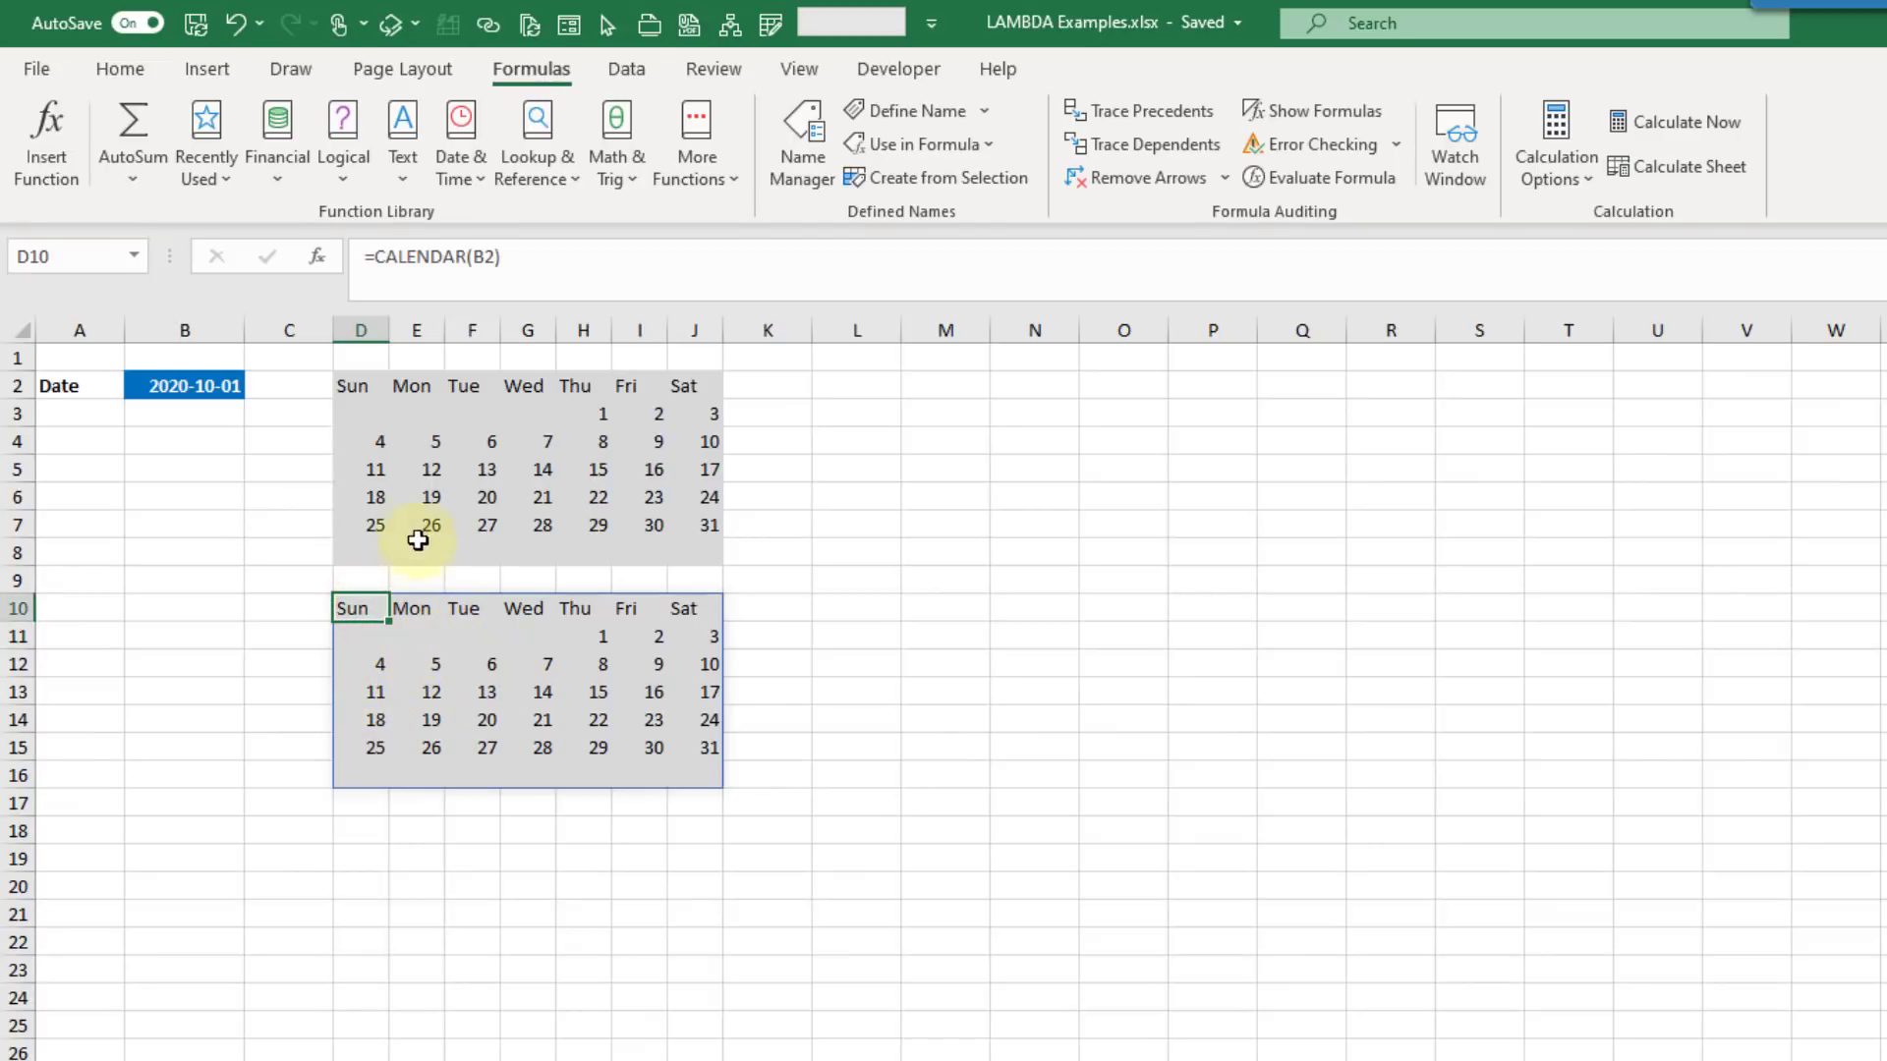
pyautogui.click(359, 383)
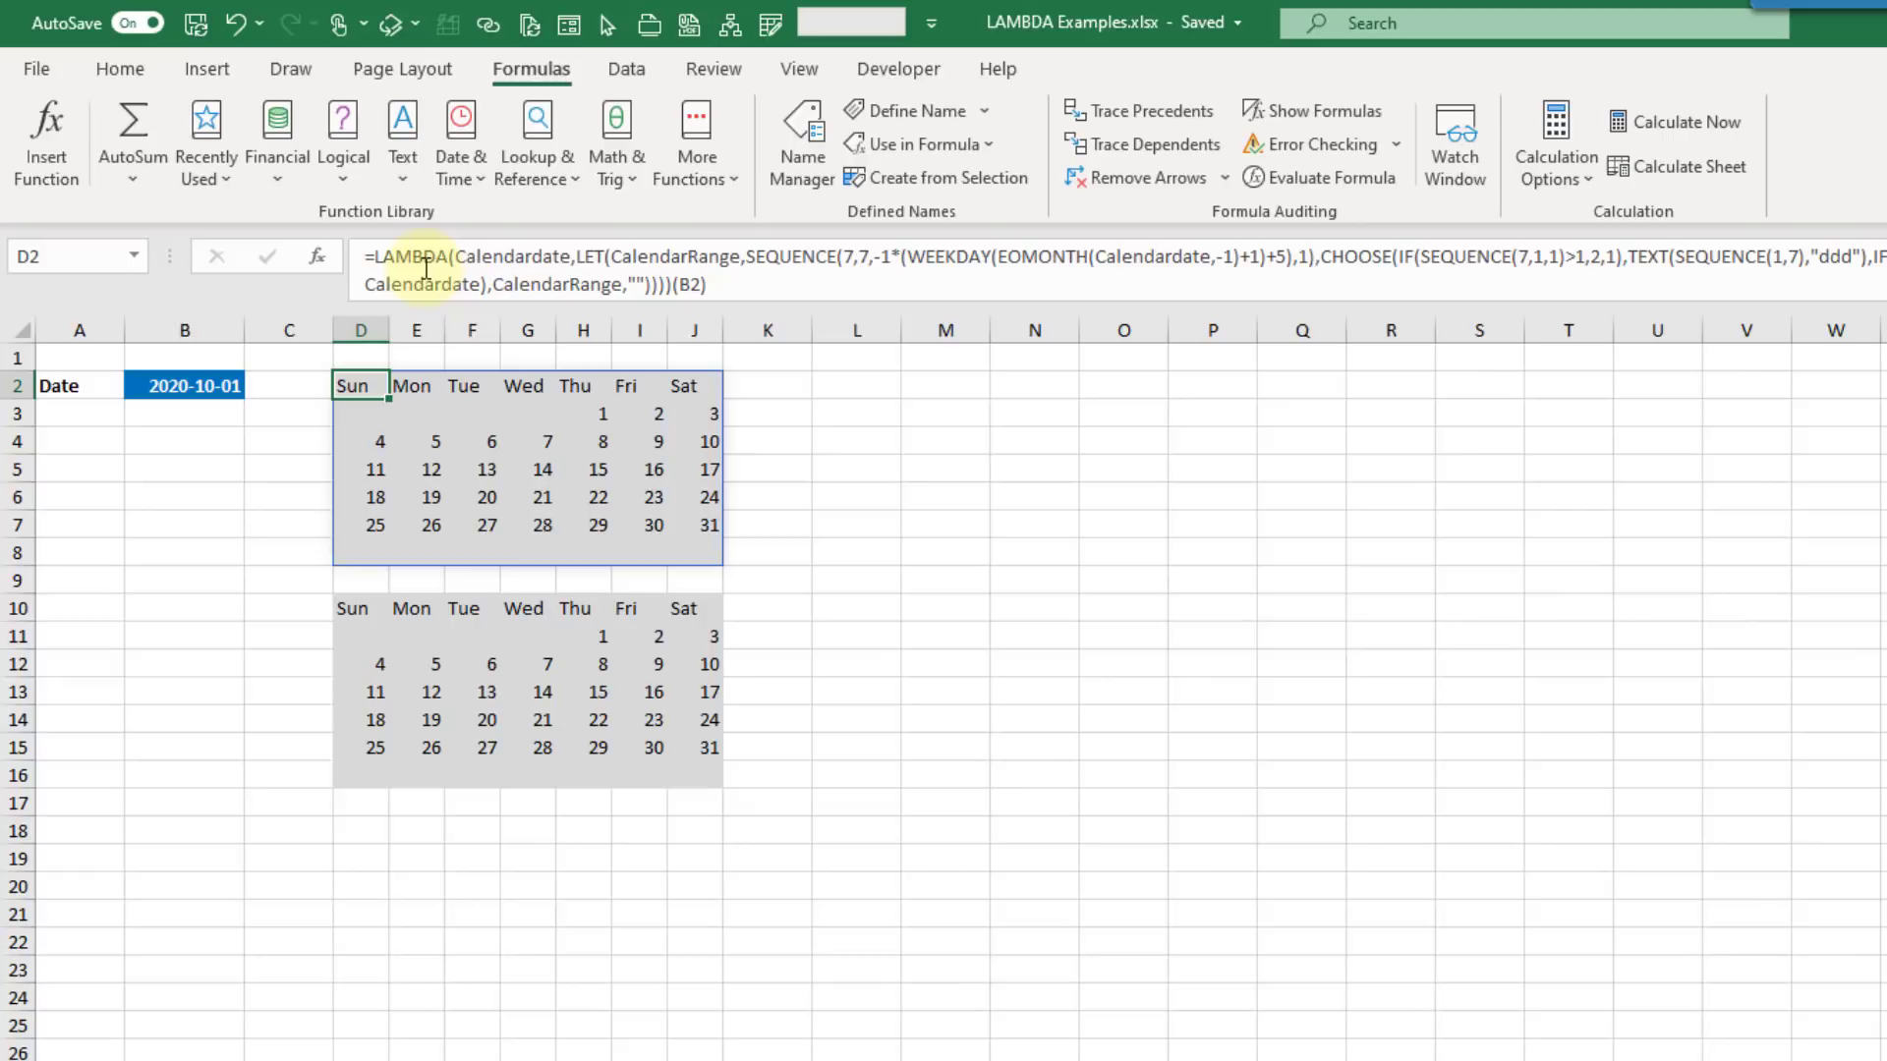
pyautogui.click(370, 611)
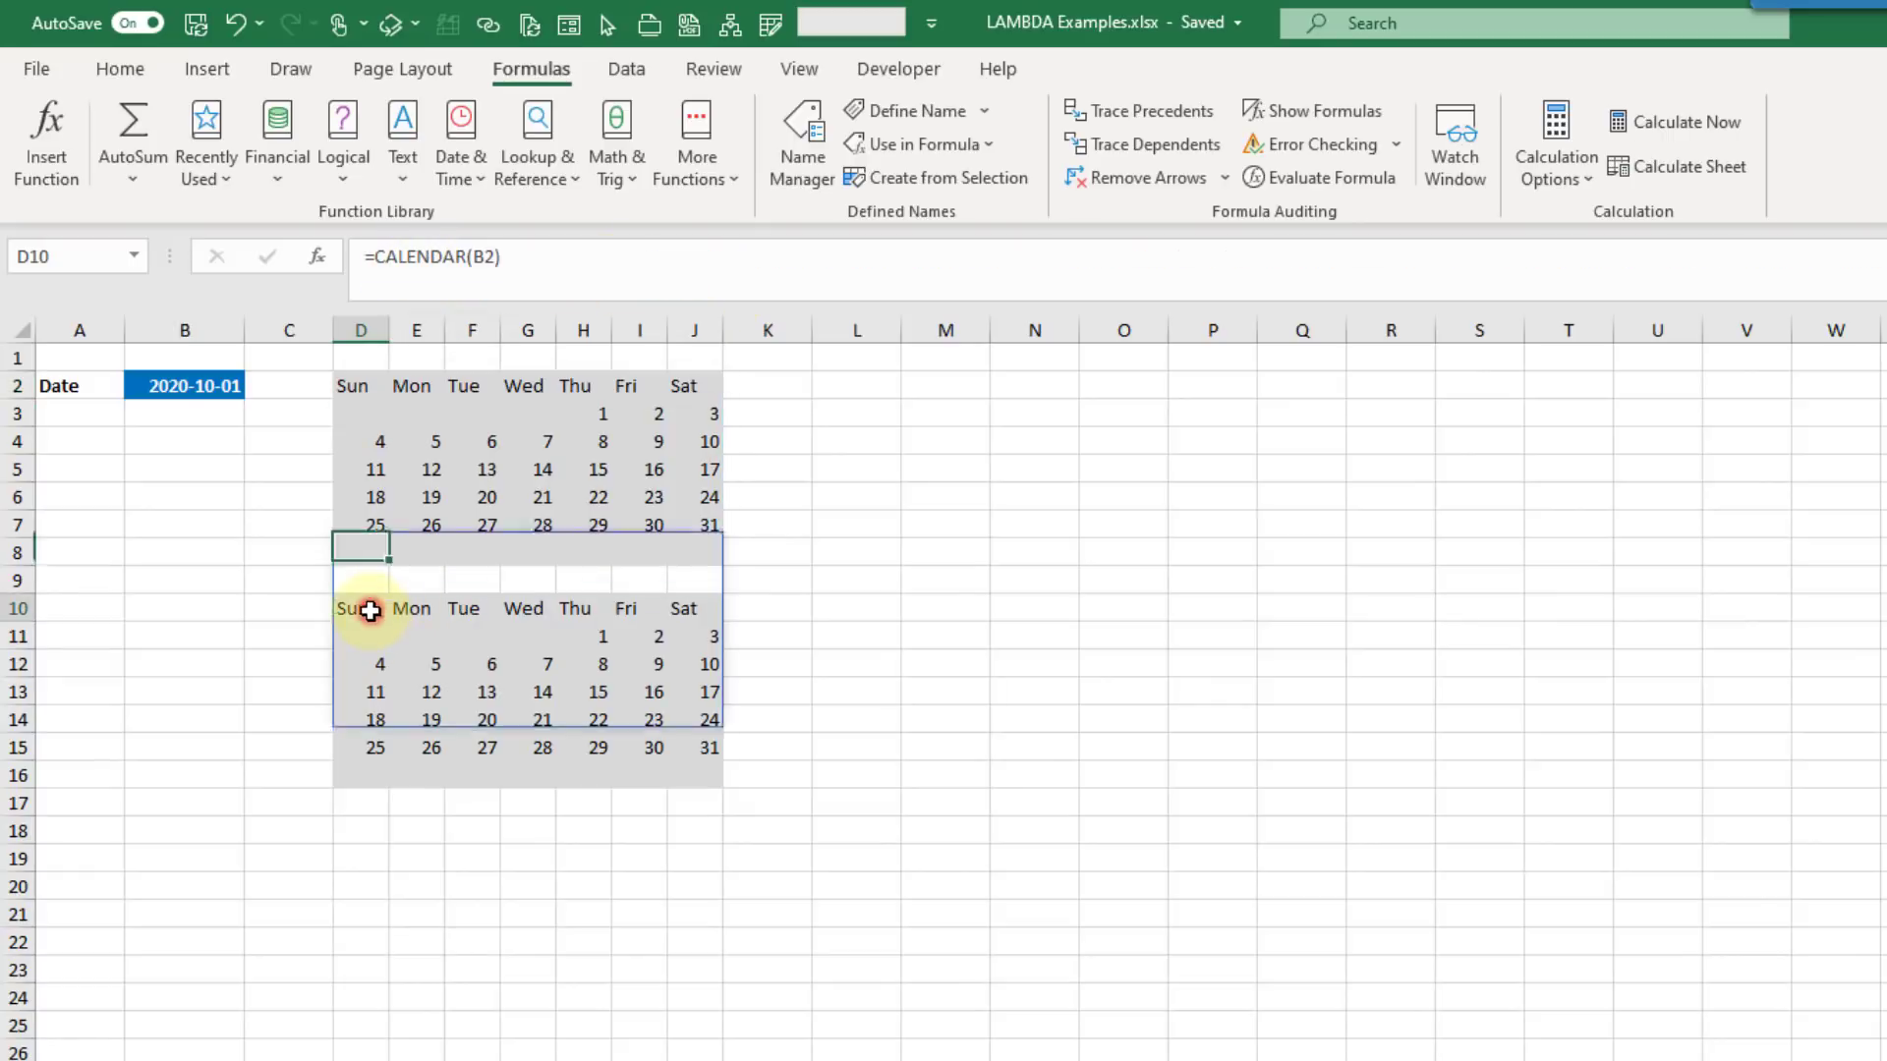
pyautogui.doubleClick(376, 258)
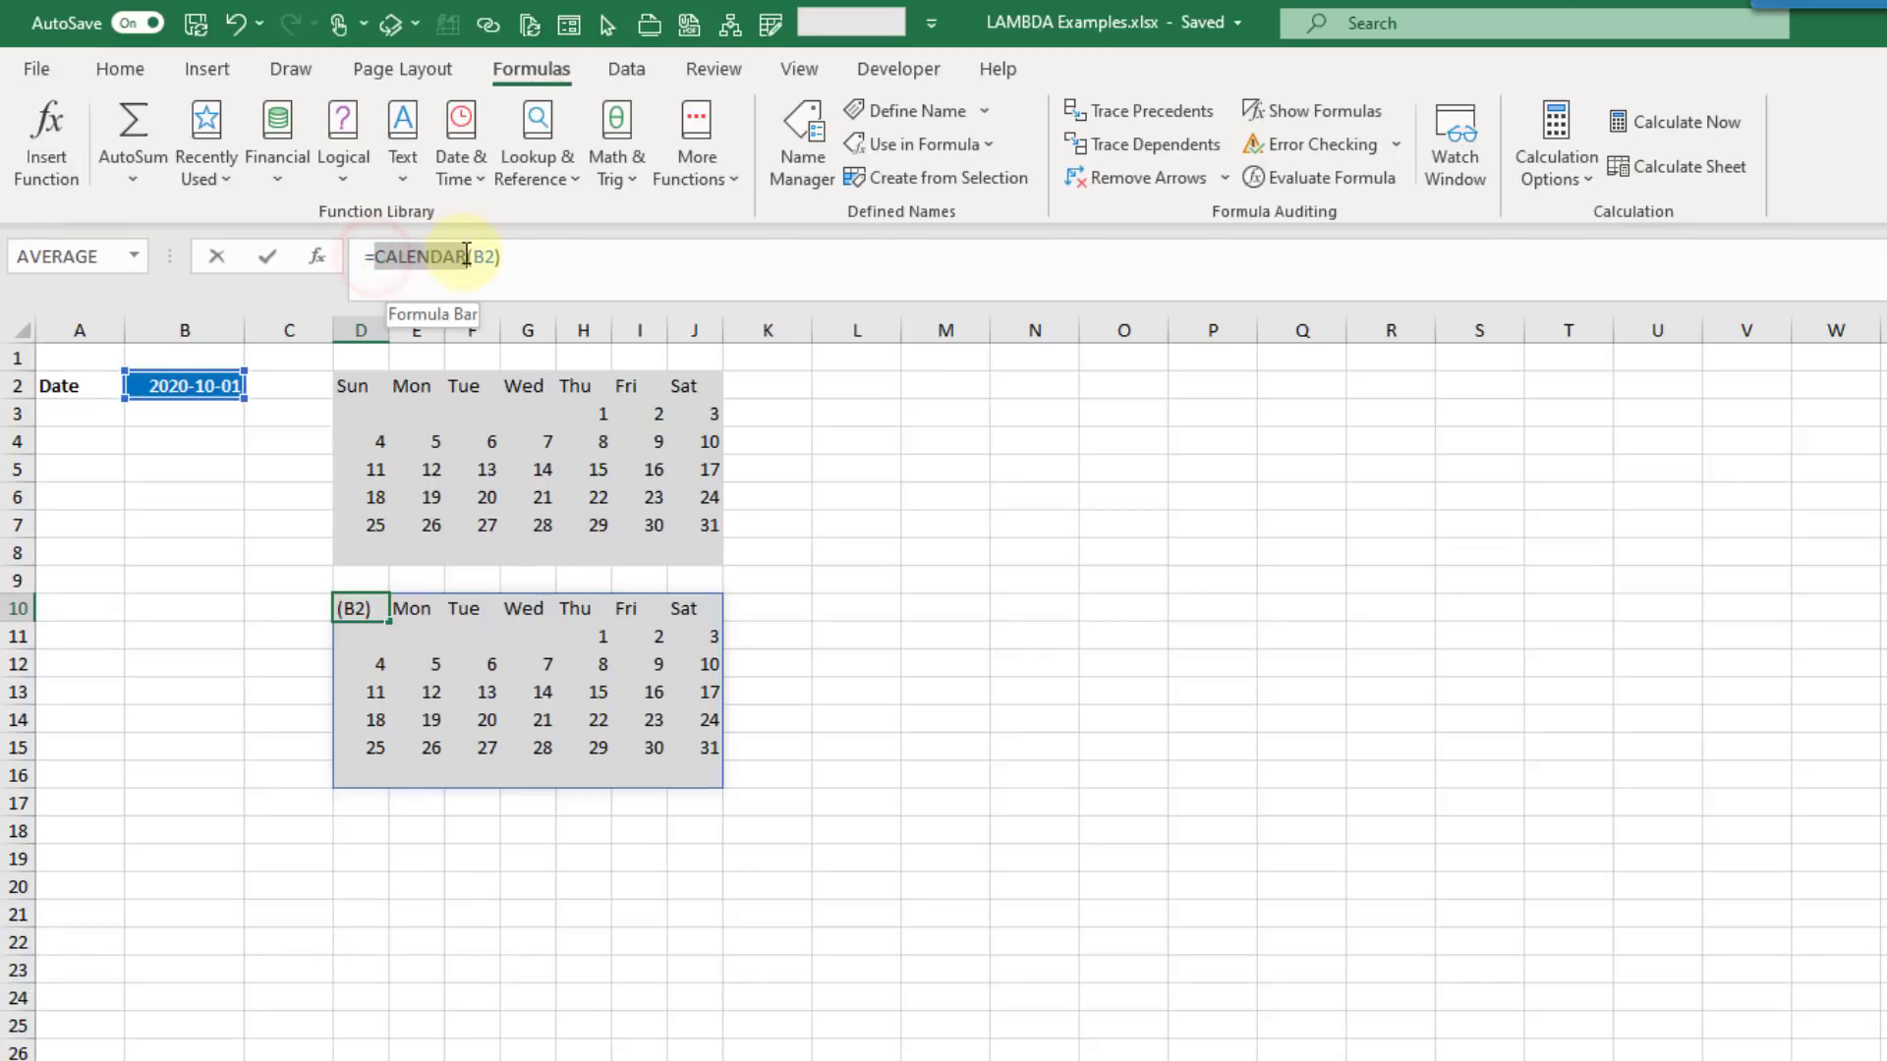
pyautogui.doubleClick(483, 257)
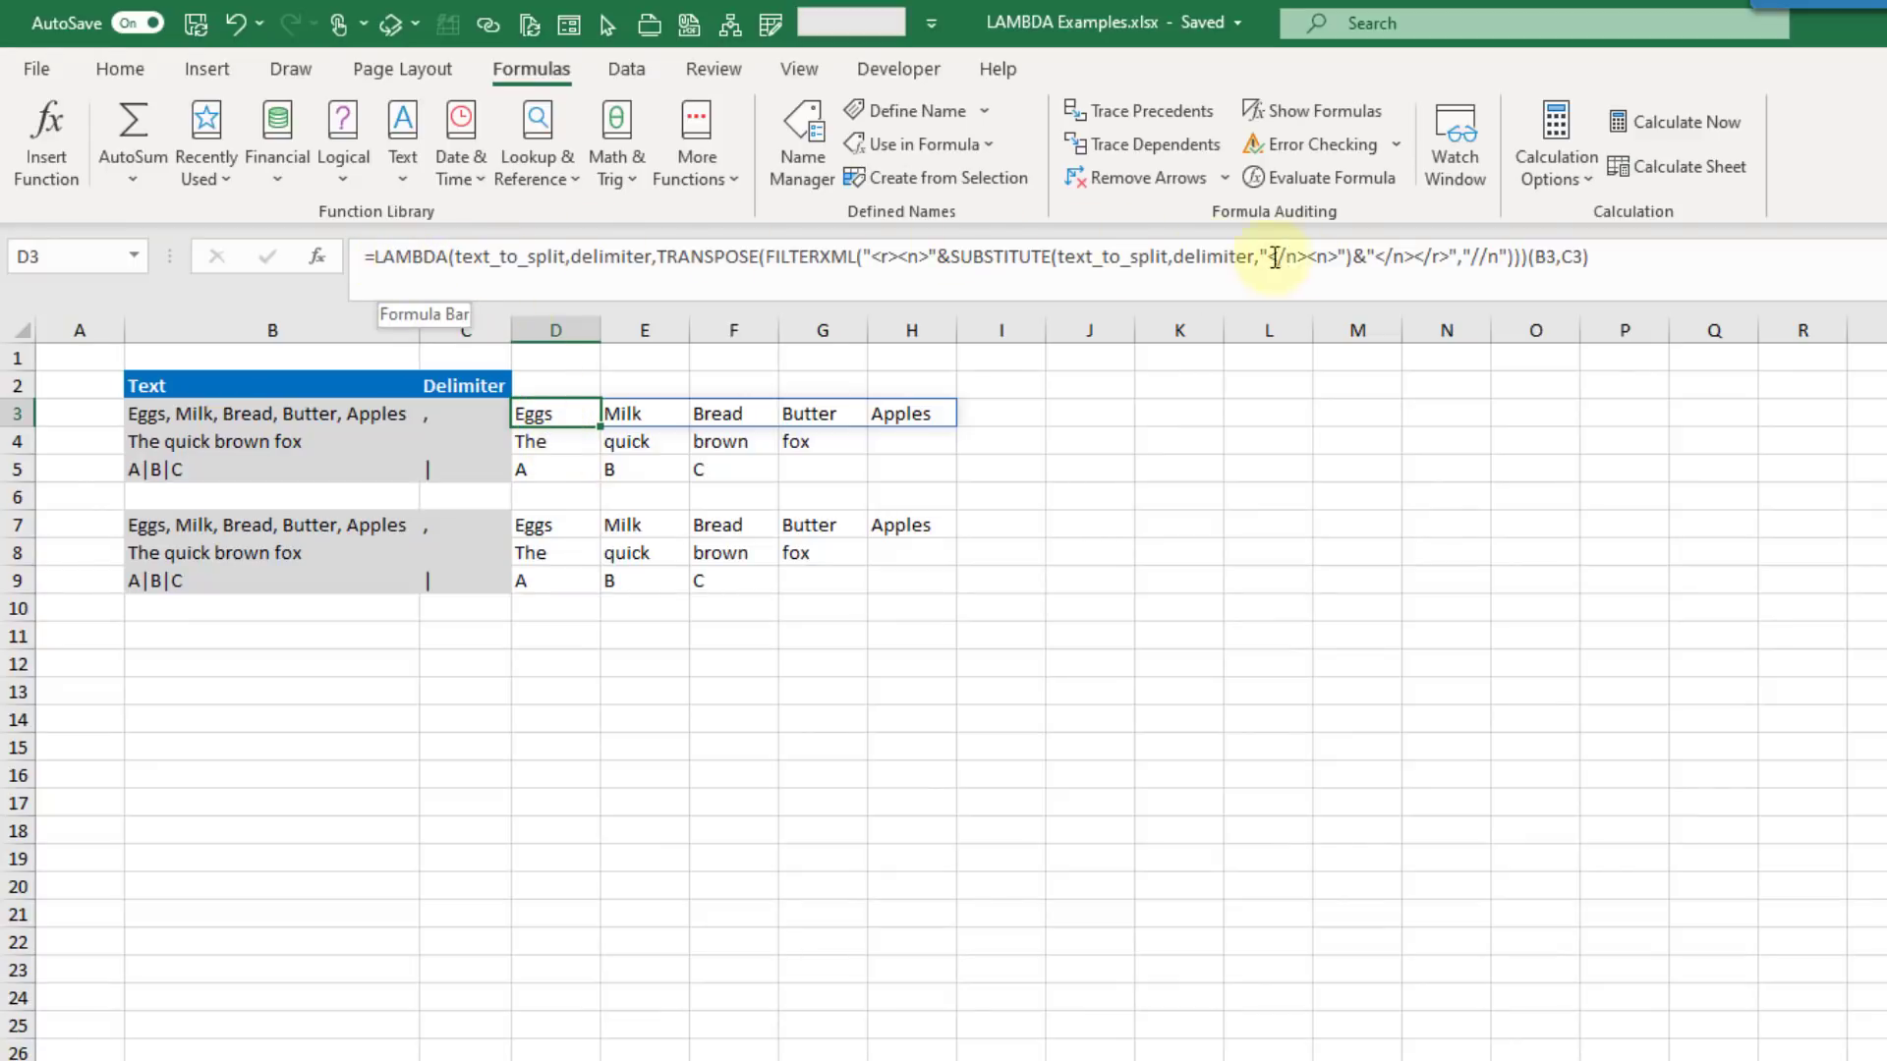
# Inspect D7's TEXTSPLIT formula and its highlighted cell references
pyautogui.click(538, 525)
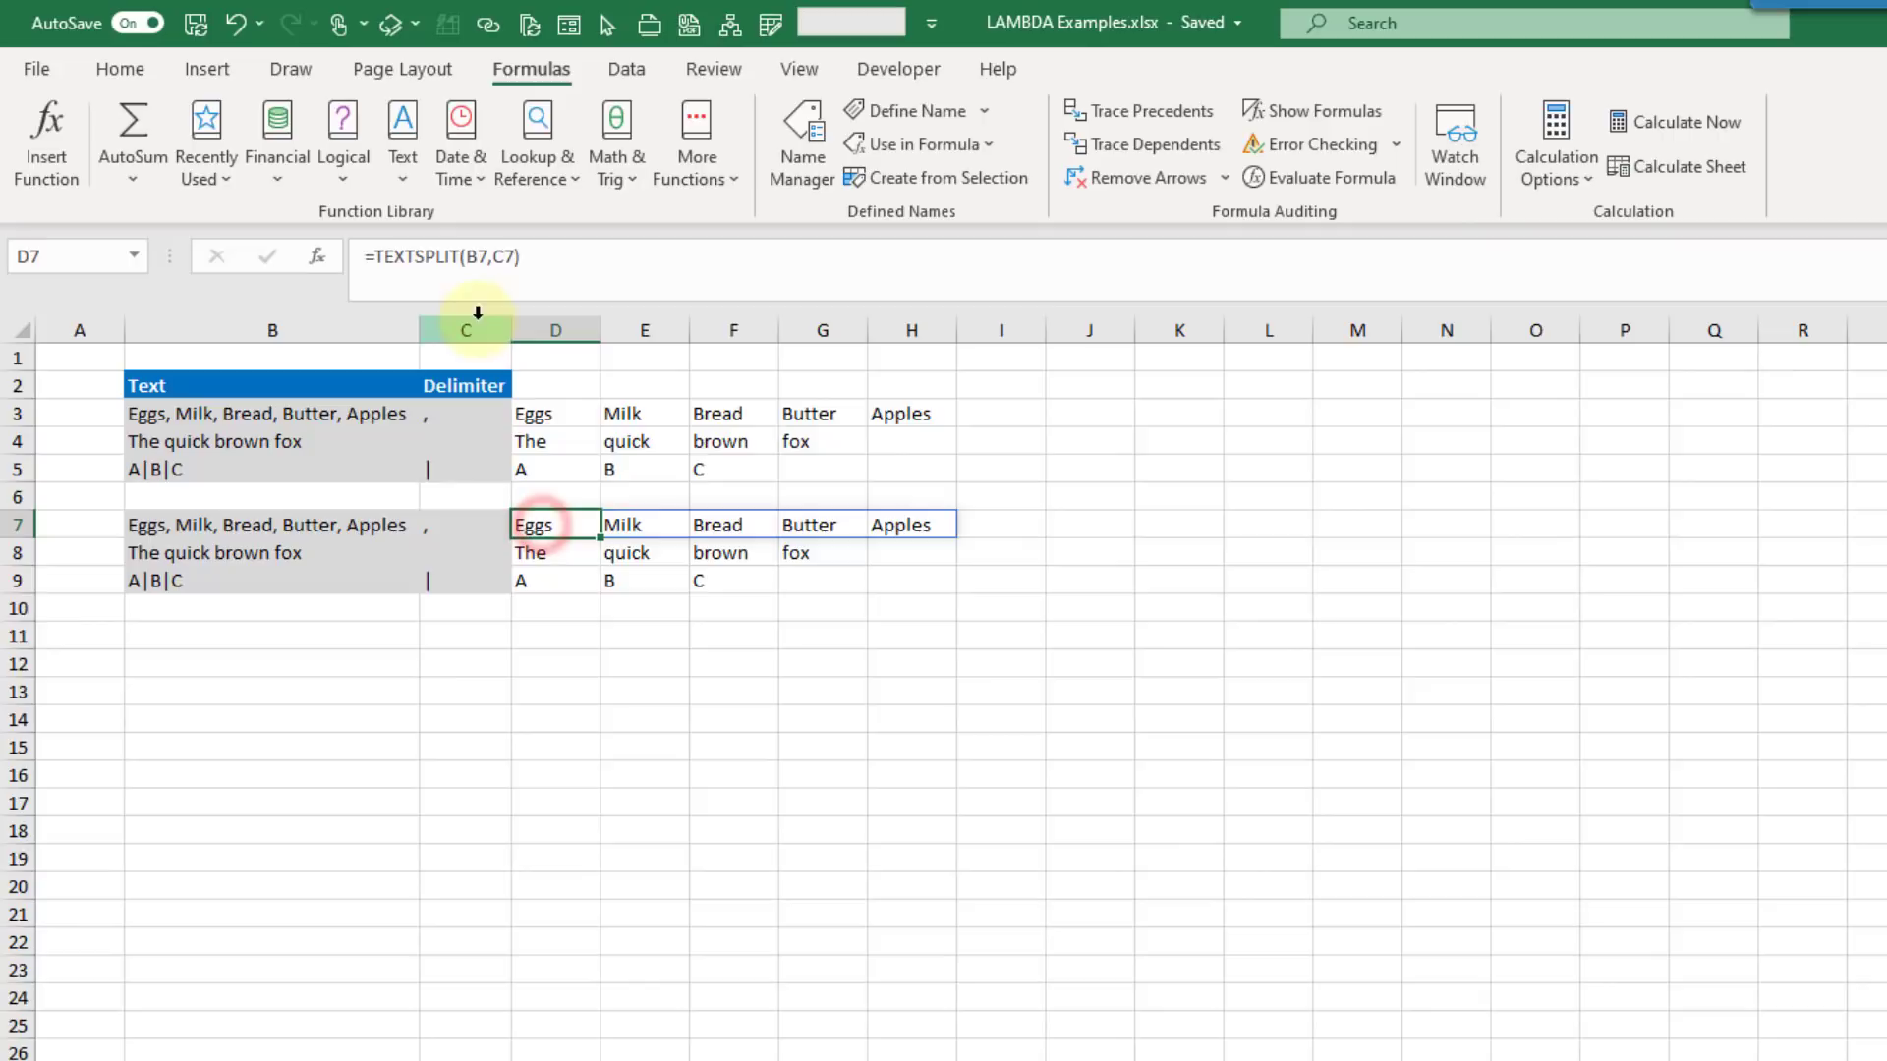
pyautogui.click(543, 257)
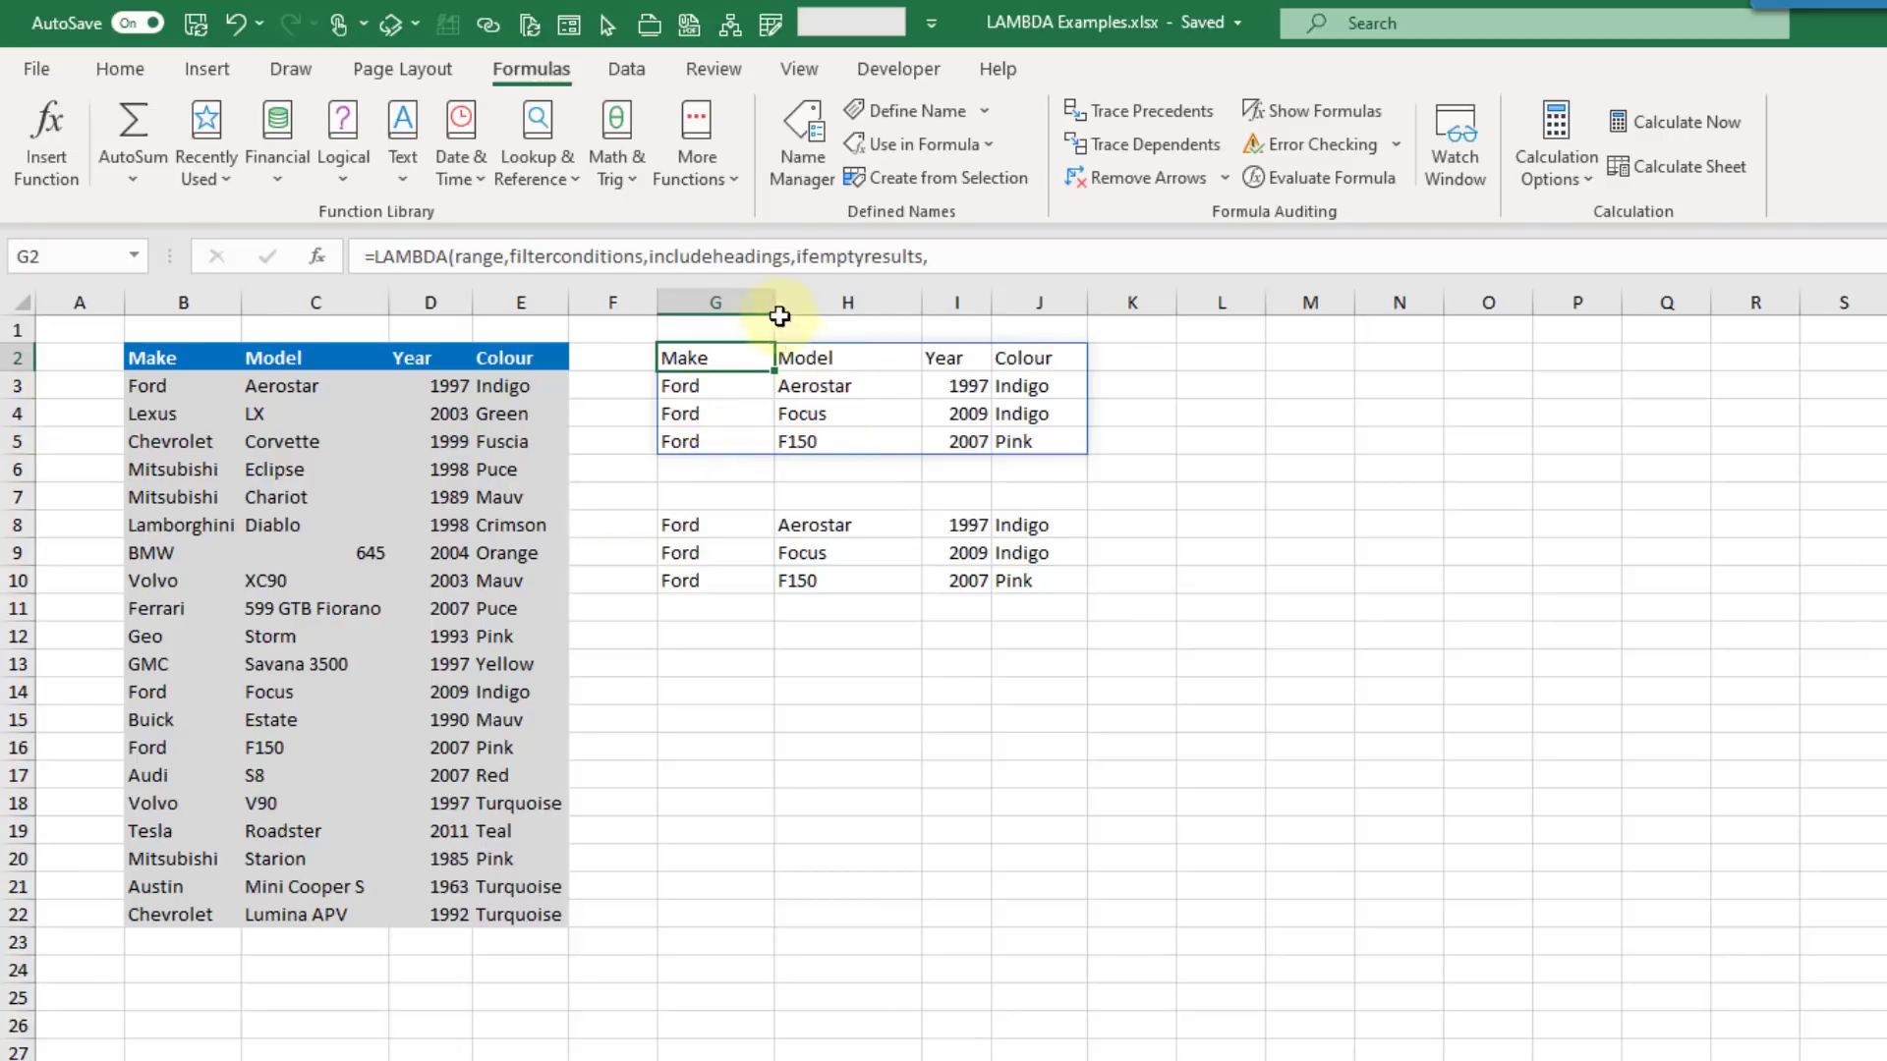
pyautogui.moveTo(776, 309); pyautogui.dragTo(772, 994)
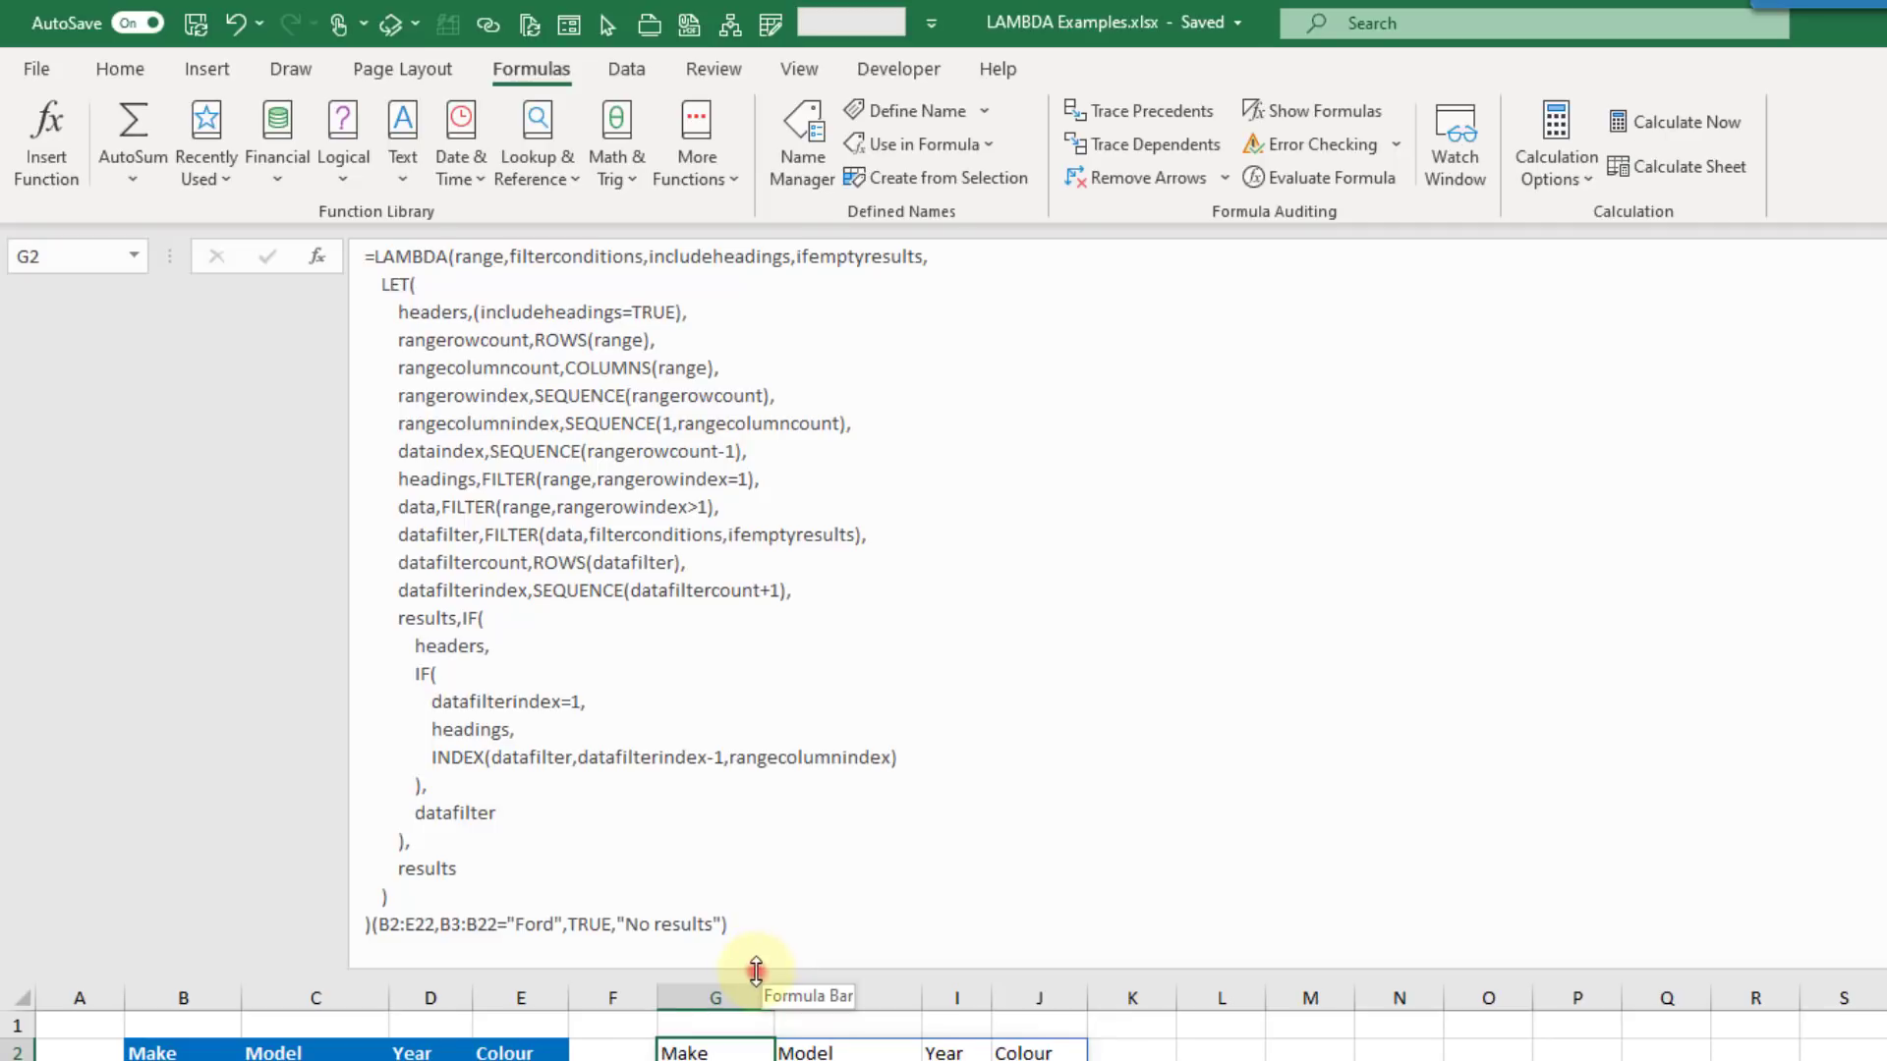
pyautogui.doubleClick(756, 971)
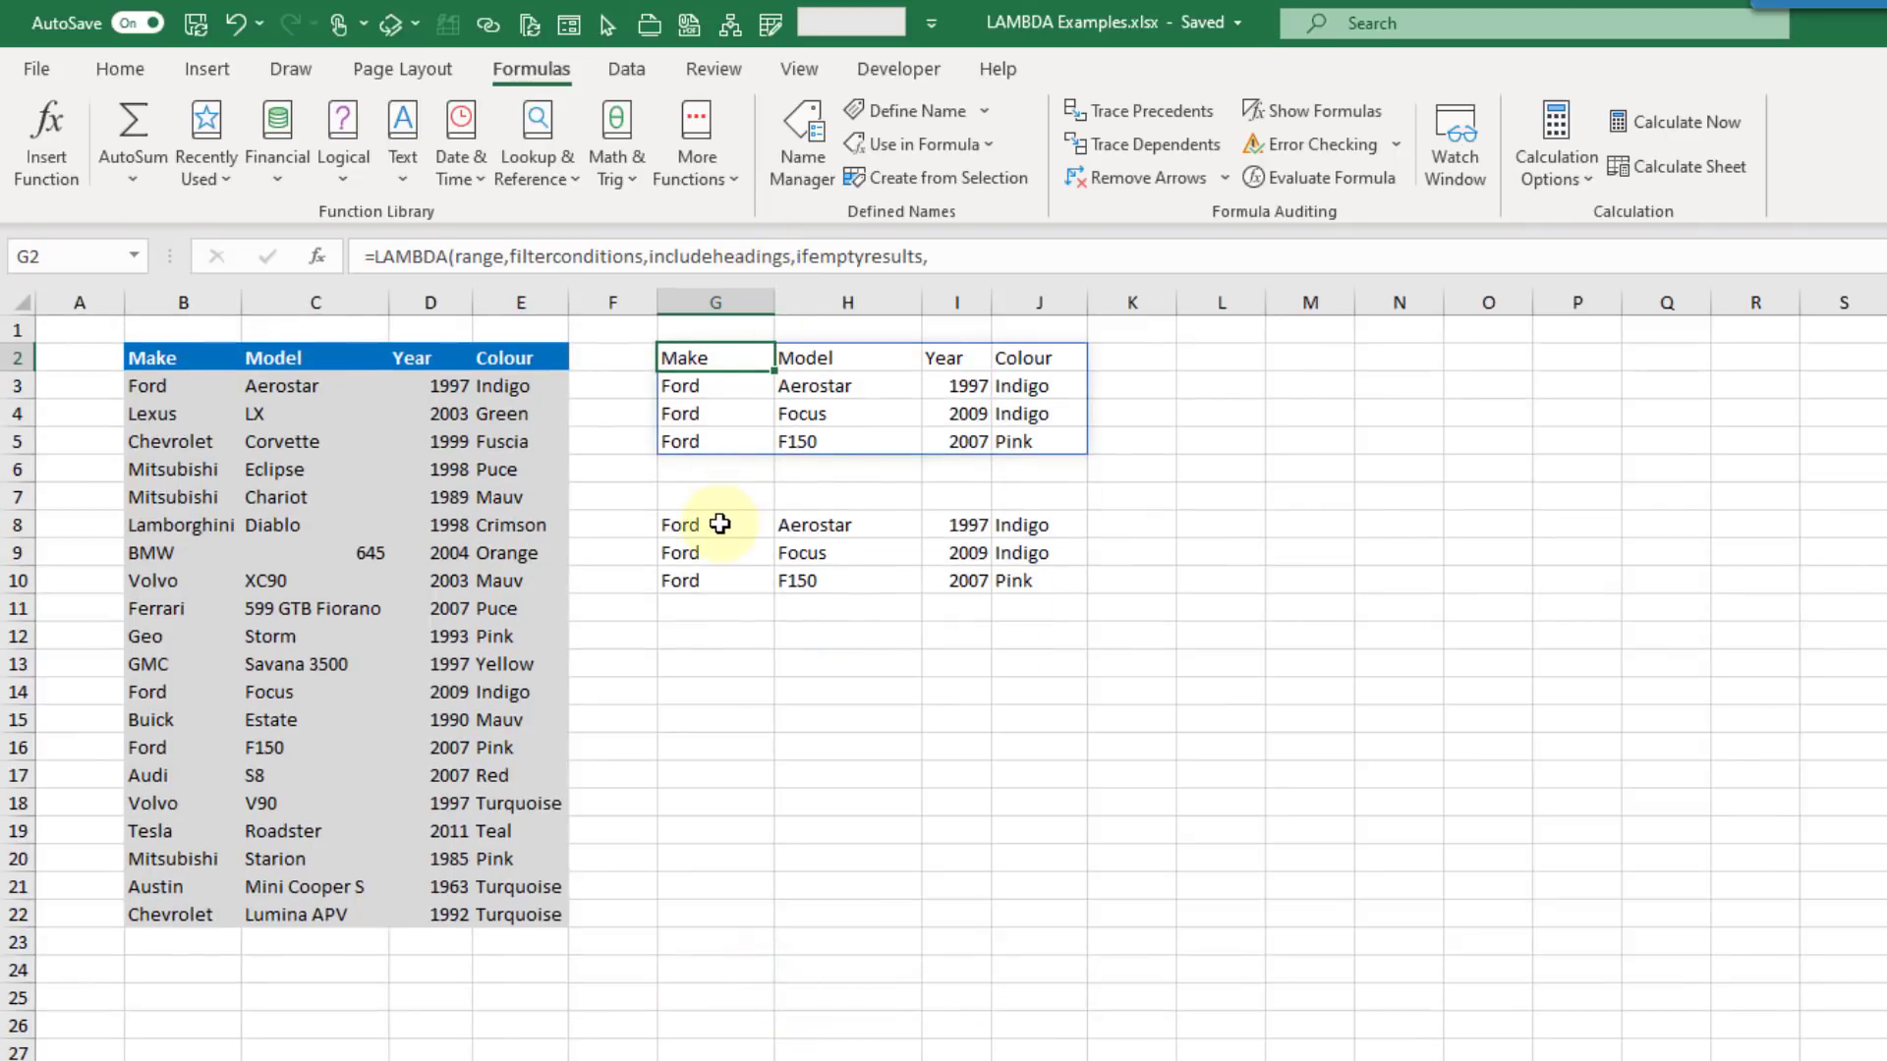
pyautogui.click(720, 524)
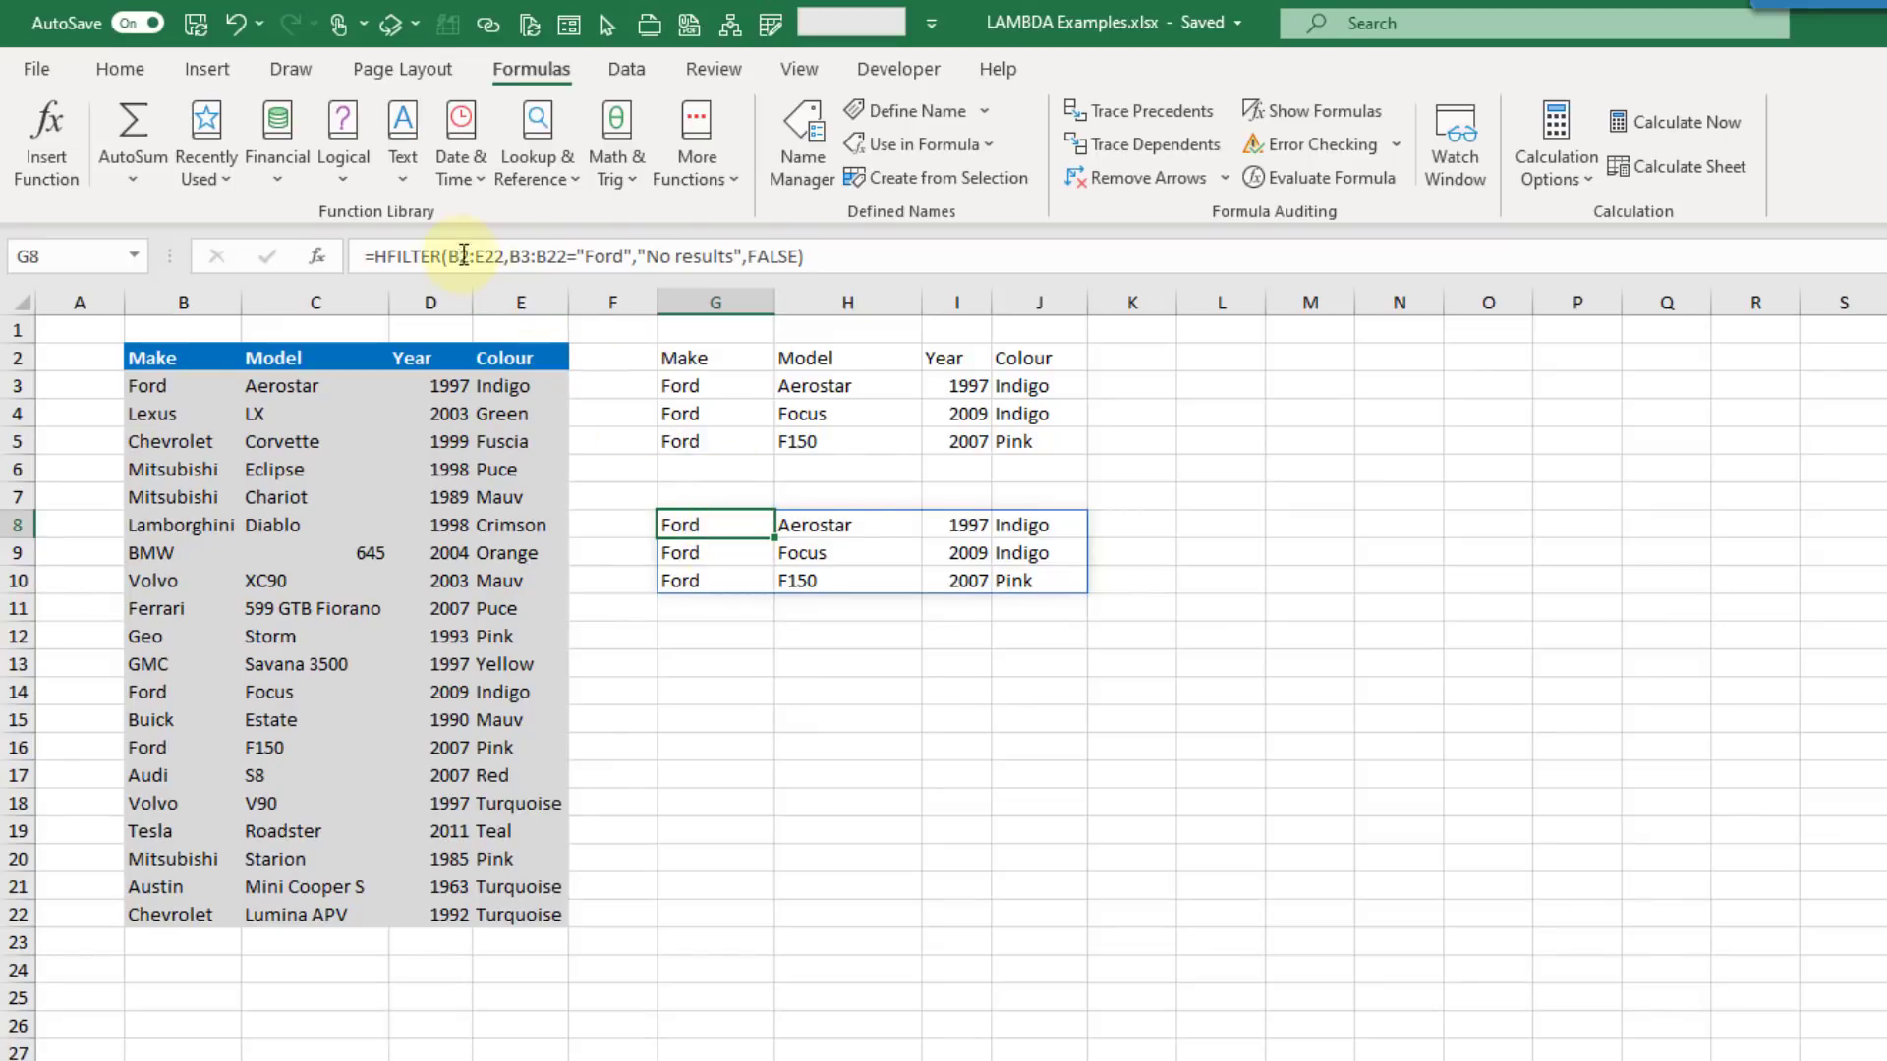
pyautogui.moveTo(450, 257); pyautogui.dragTo(800, 267)
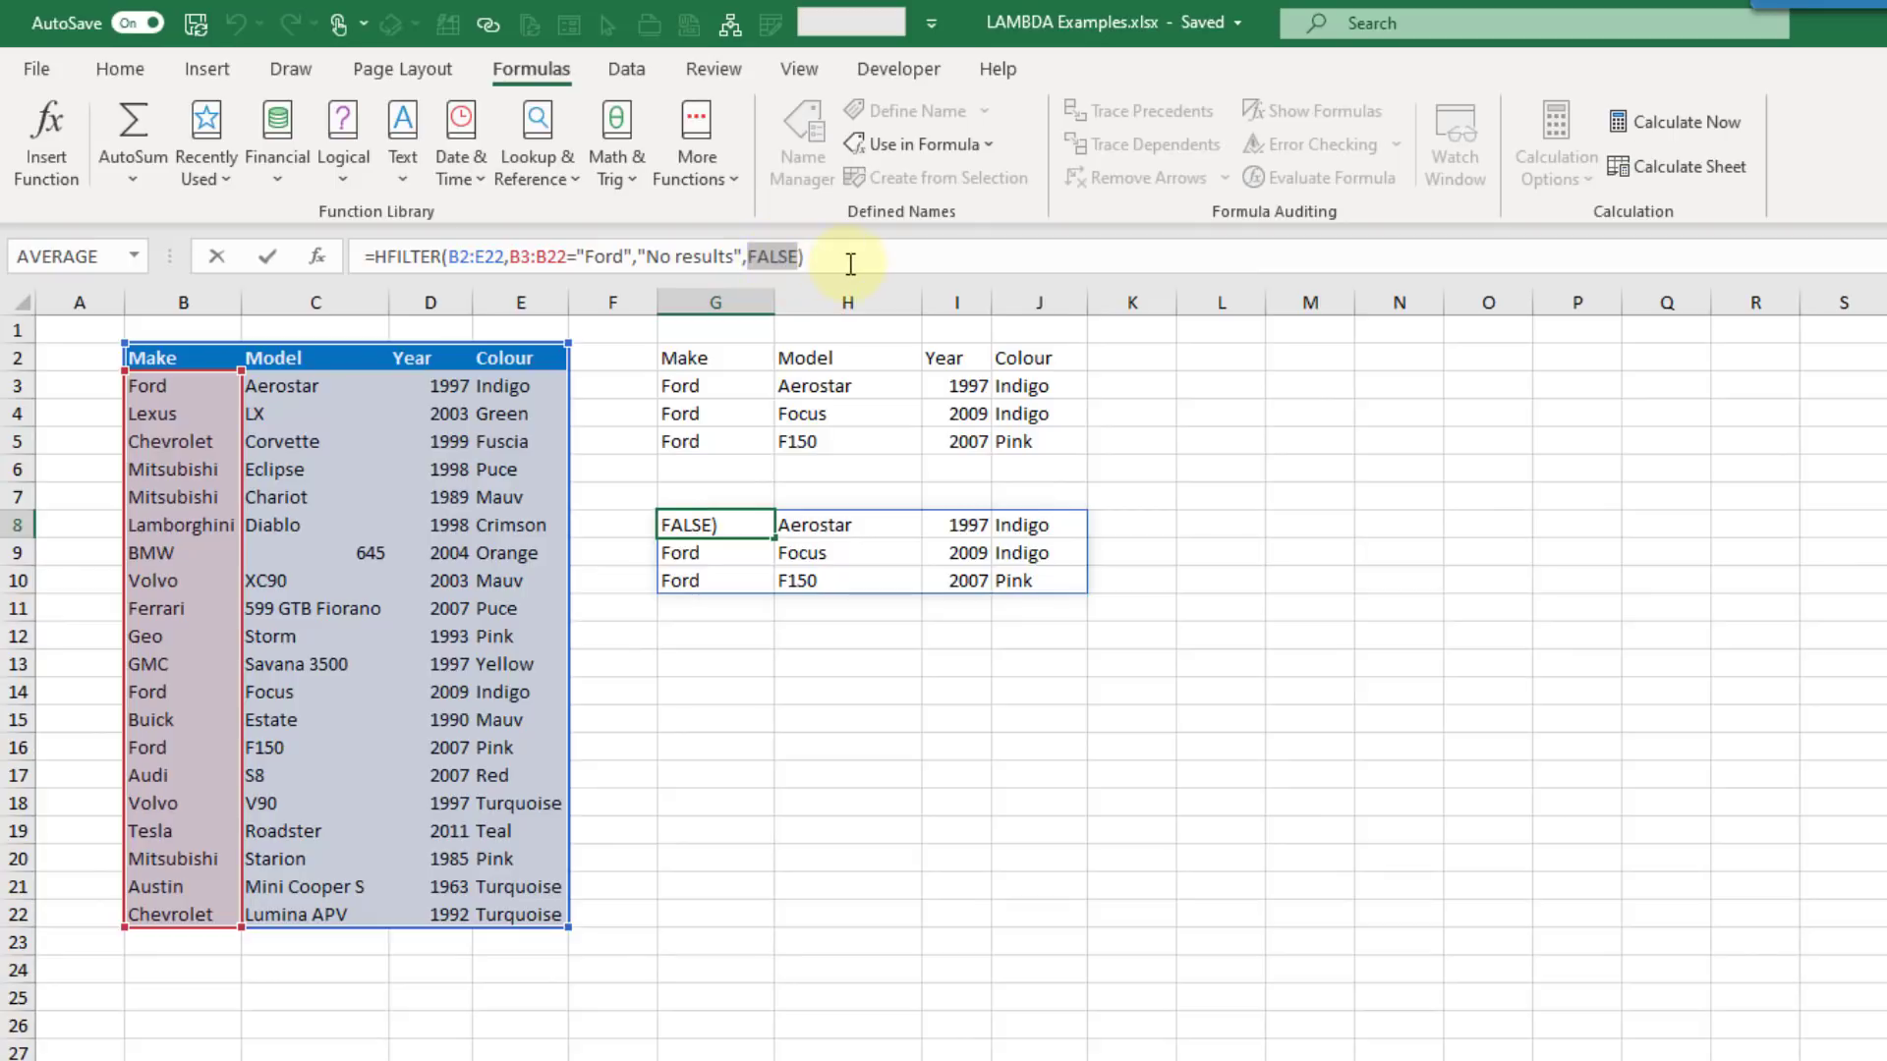
# Change G8's HFILTER headings argument from FALSE to TRUE, adding the G8:J8 heading row
pyautogui.hotkey('ctrl', 'Return')
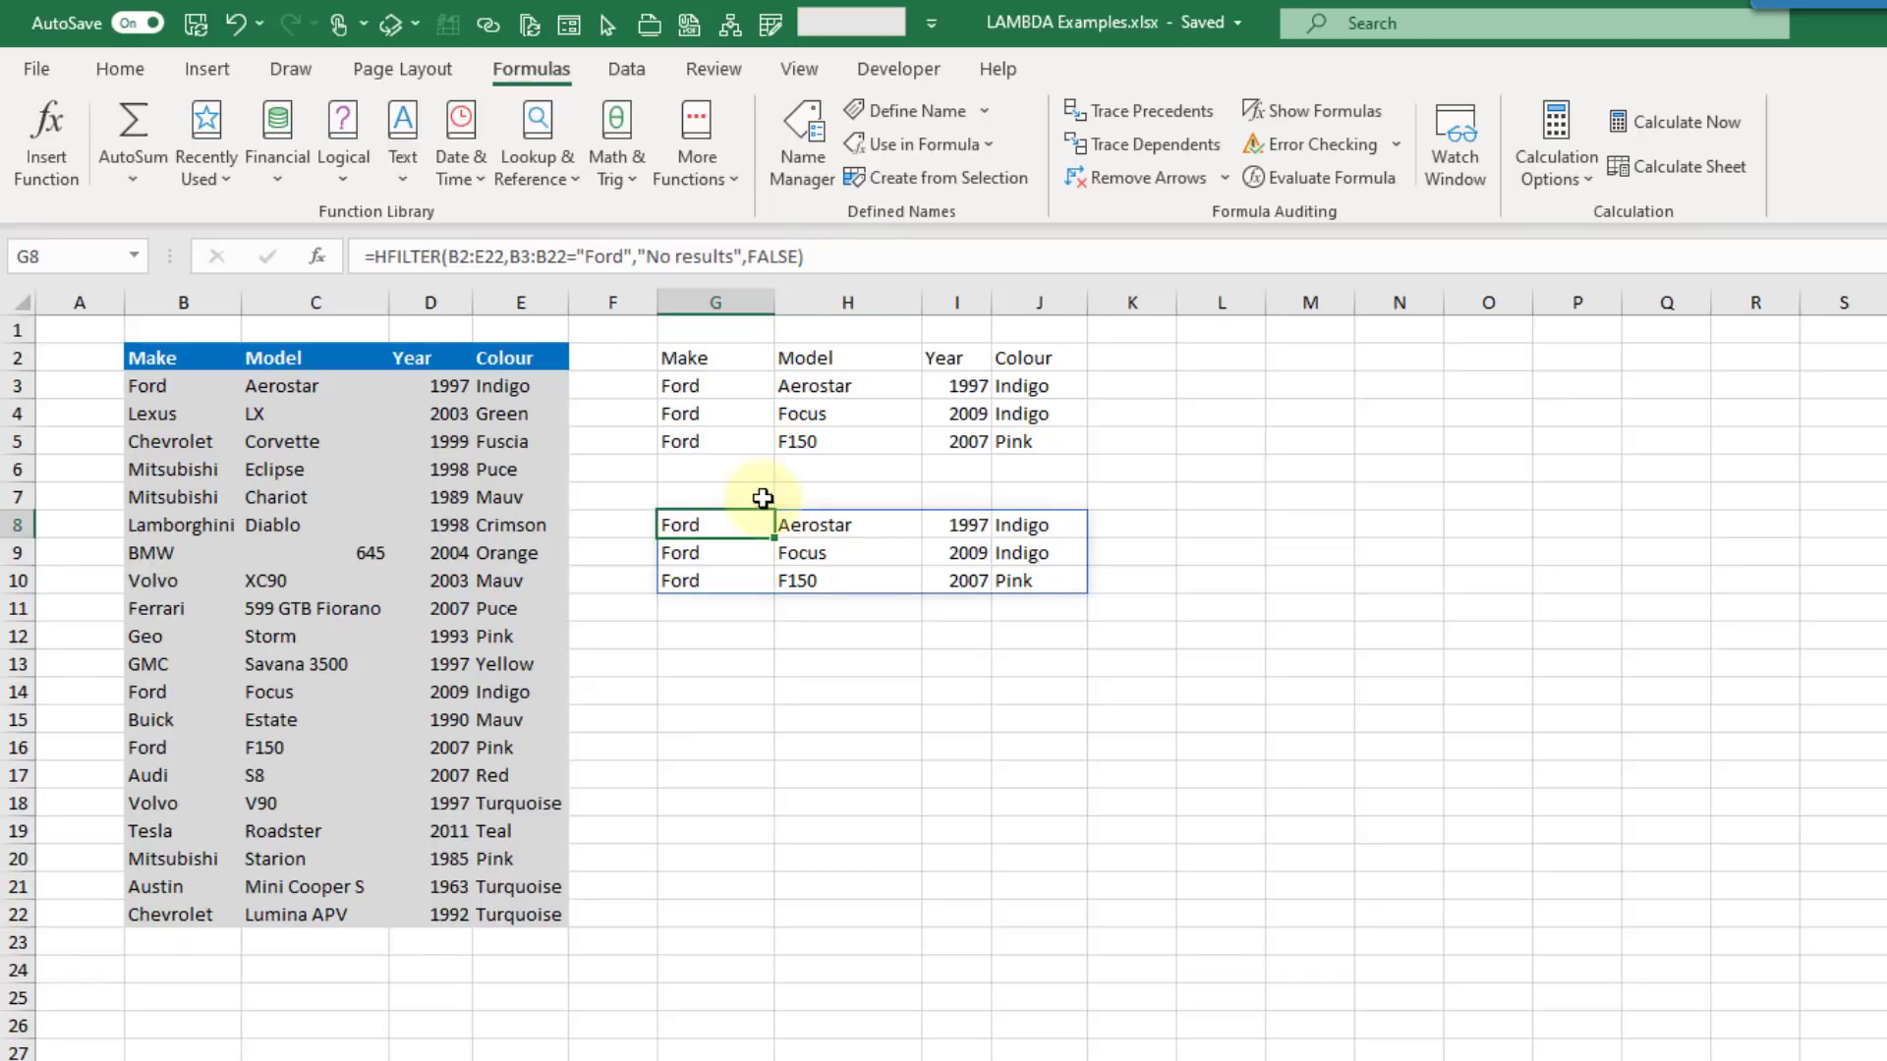
pyautogui.doubleClick(775, 256)
pyautogui.press('BackSpace')
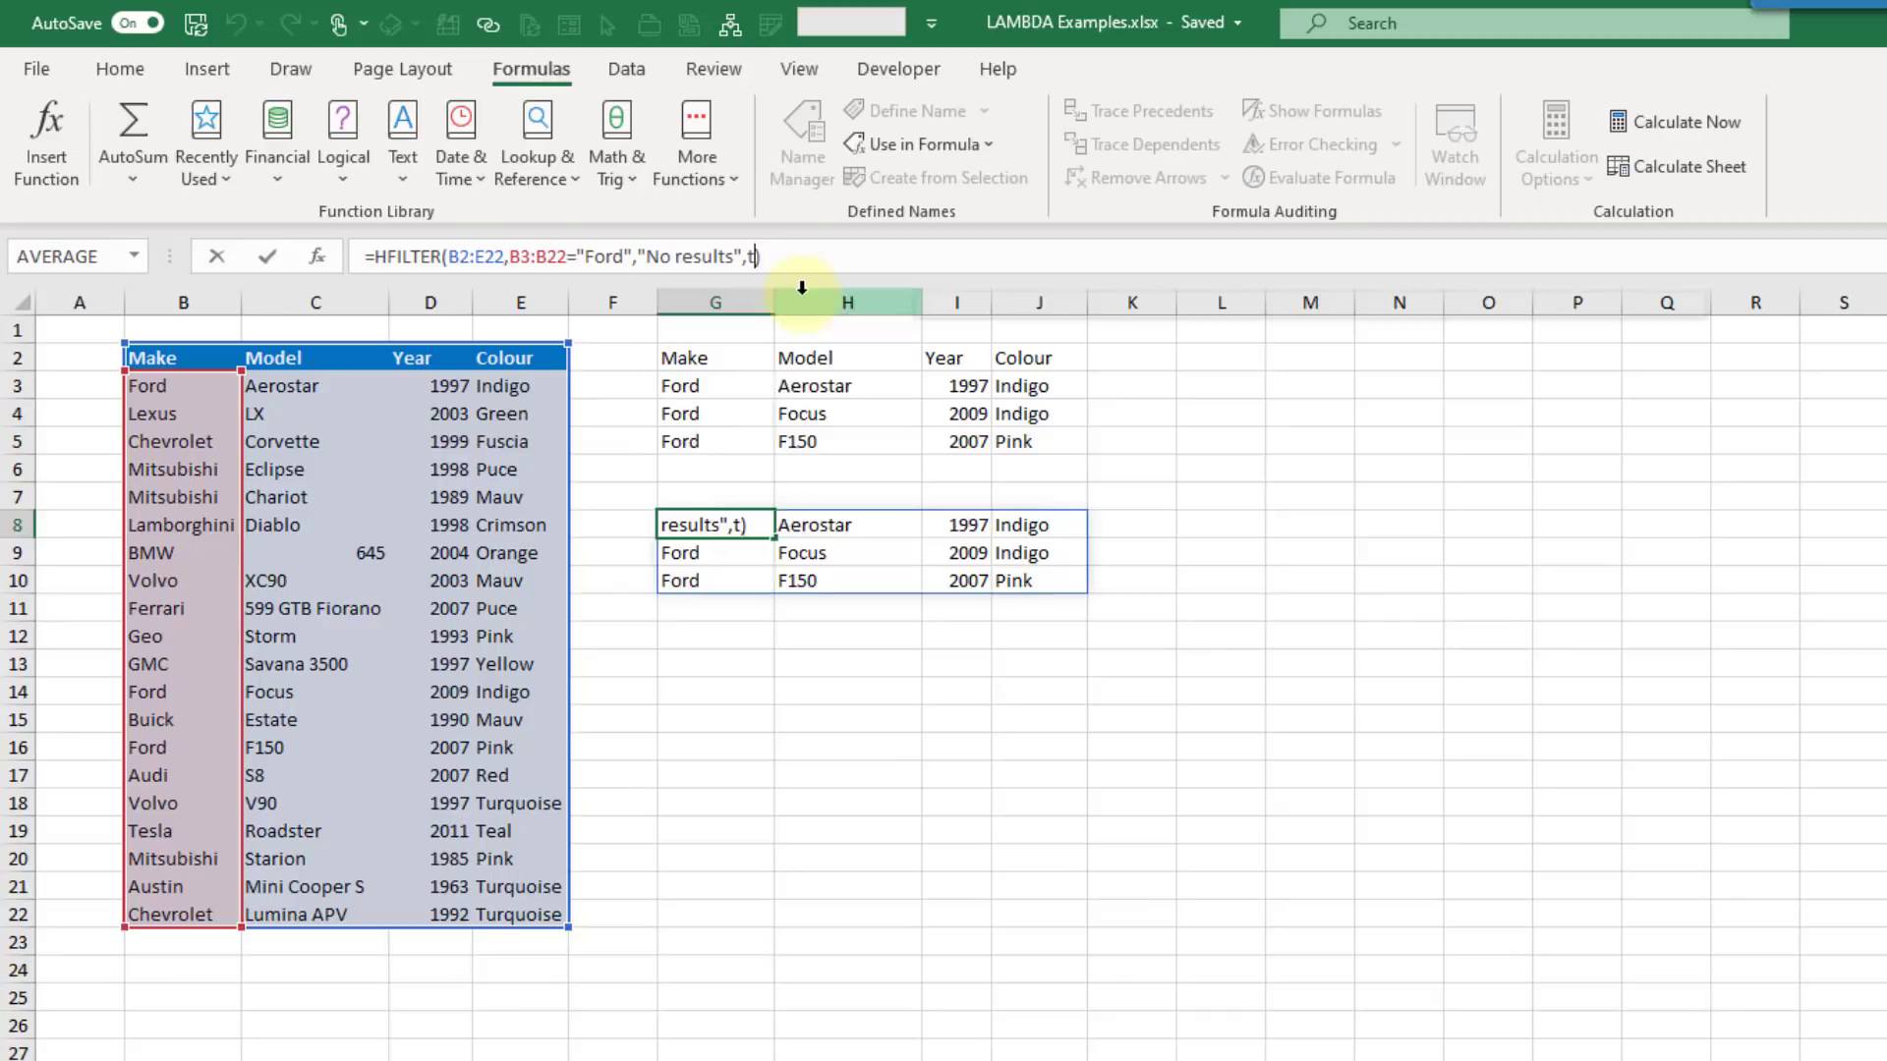
pyautogui.write('TRUE')
pyautogui.press('Return')
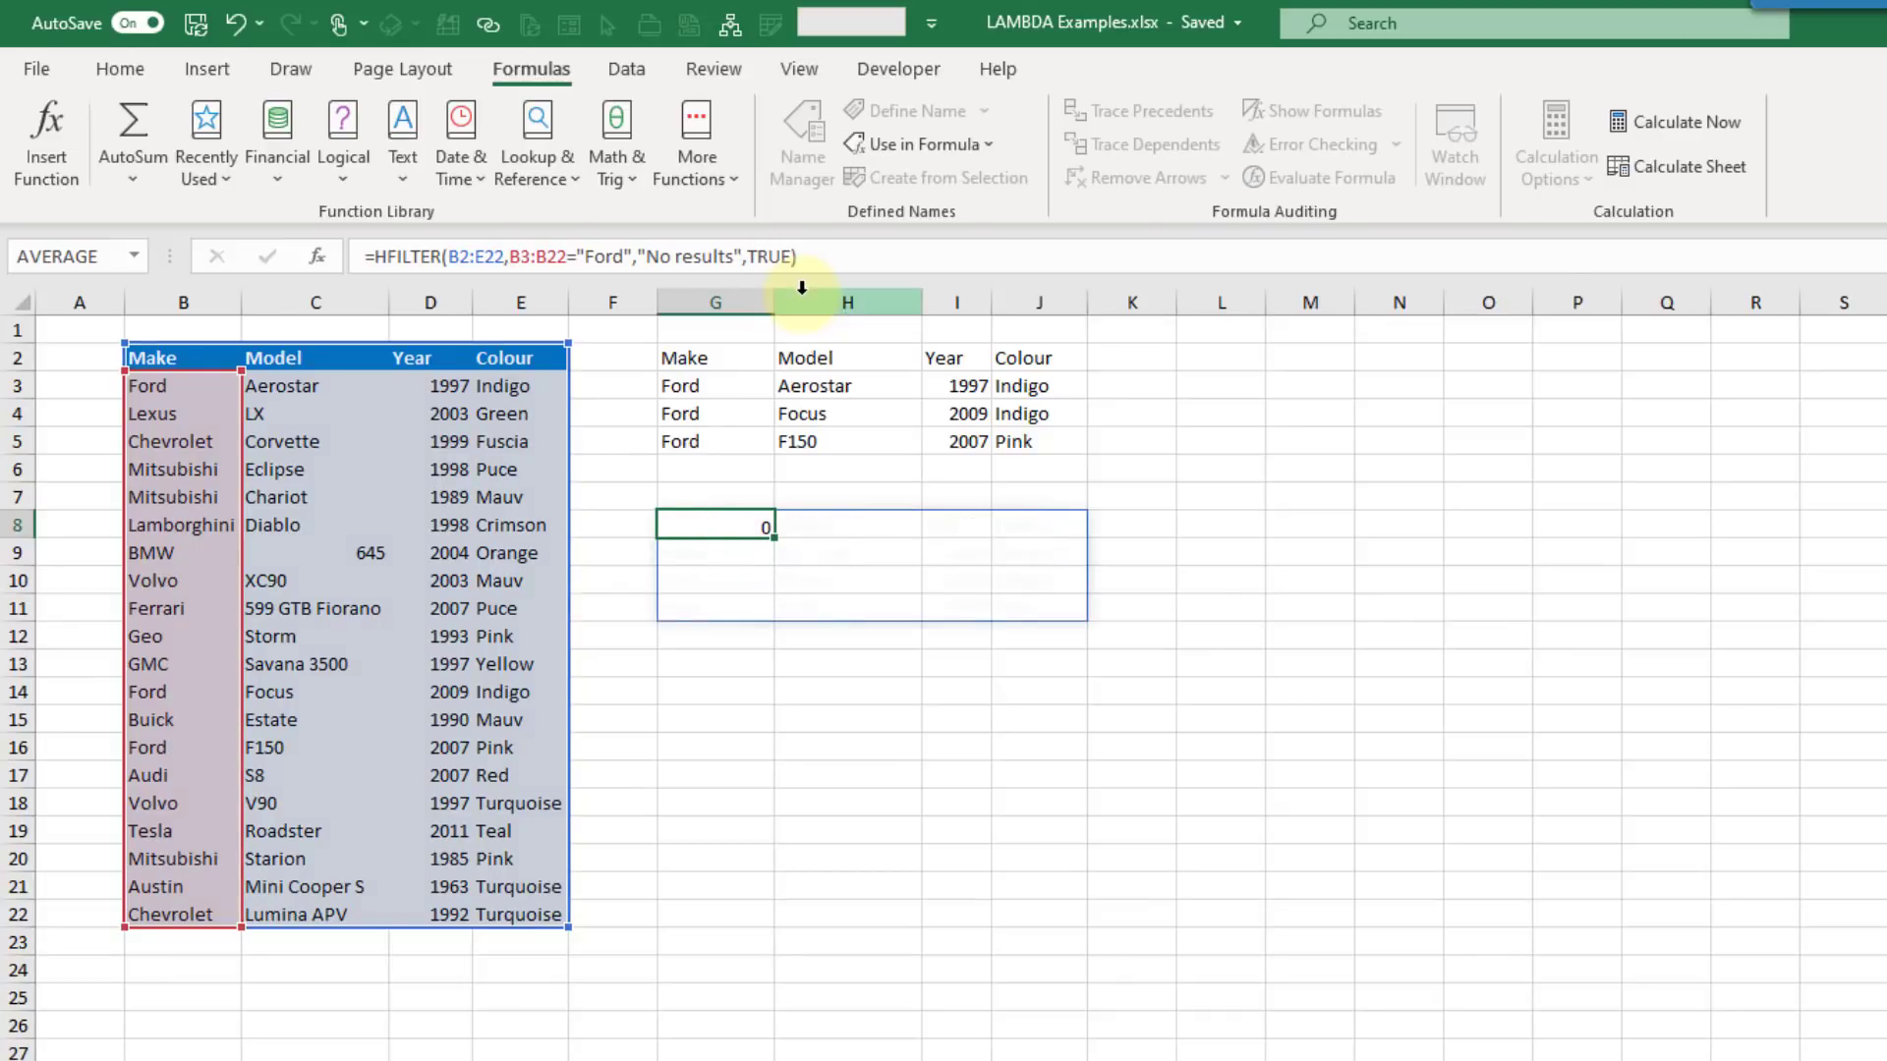
pyautogui.moveTo(724, 521); pyautogui.dragTo(1024, 522)
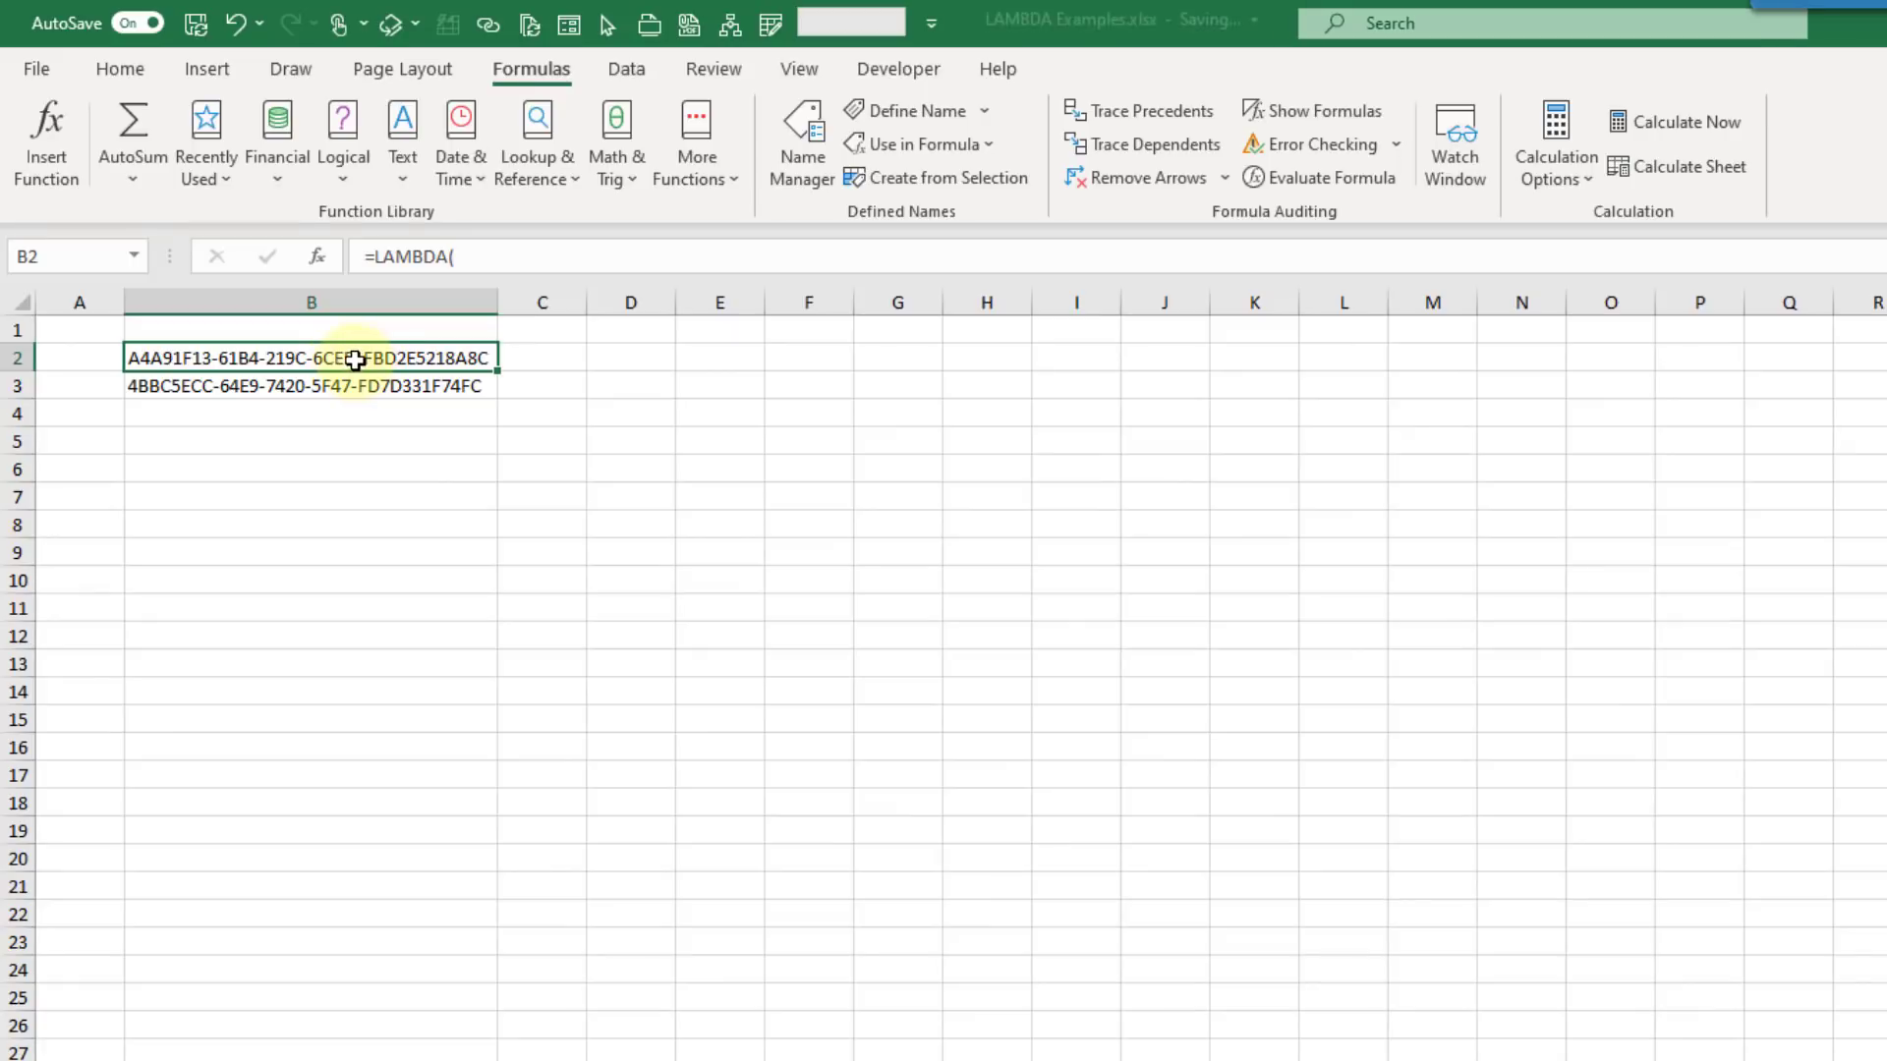
# Compare B3's =GUID() with B2's multi-line LAMBDA formula shown in an expanded formula bar
pyautogui.click(350, 384)
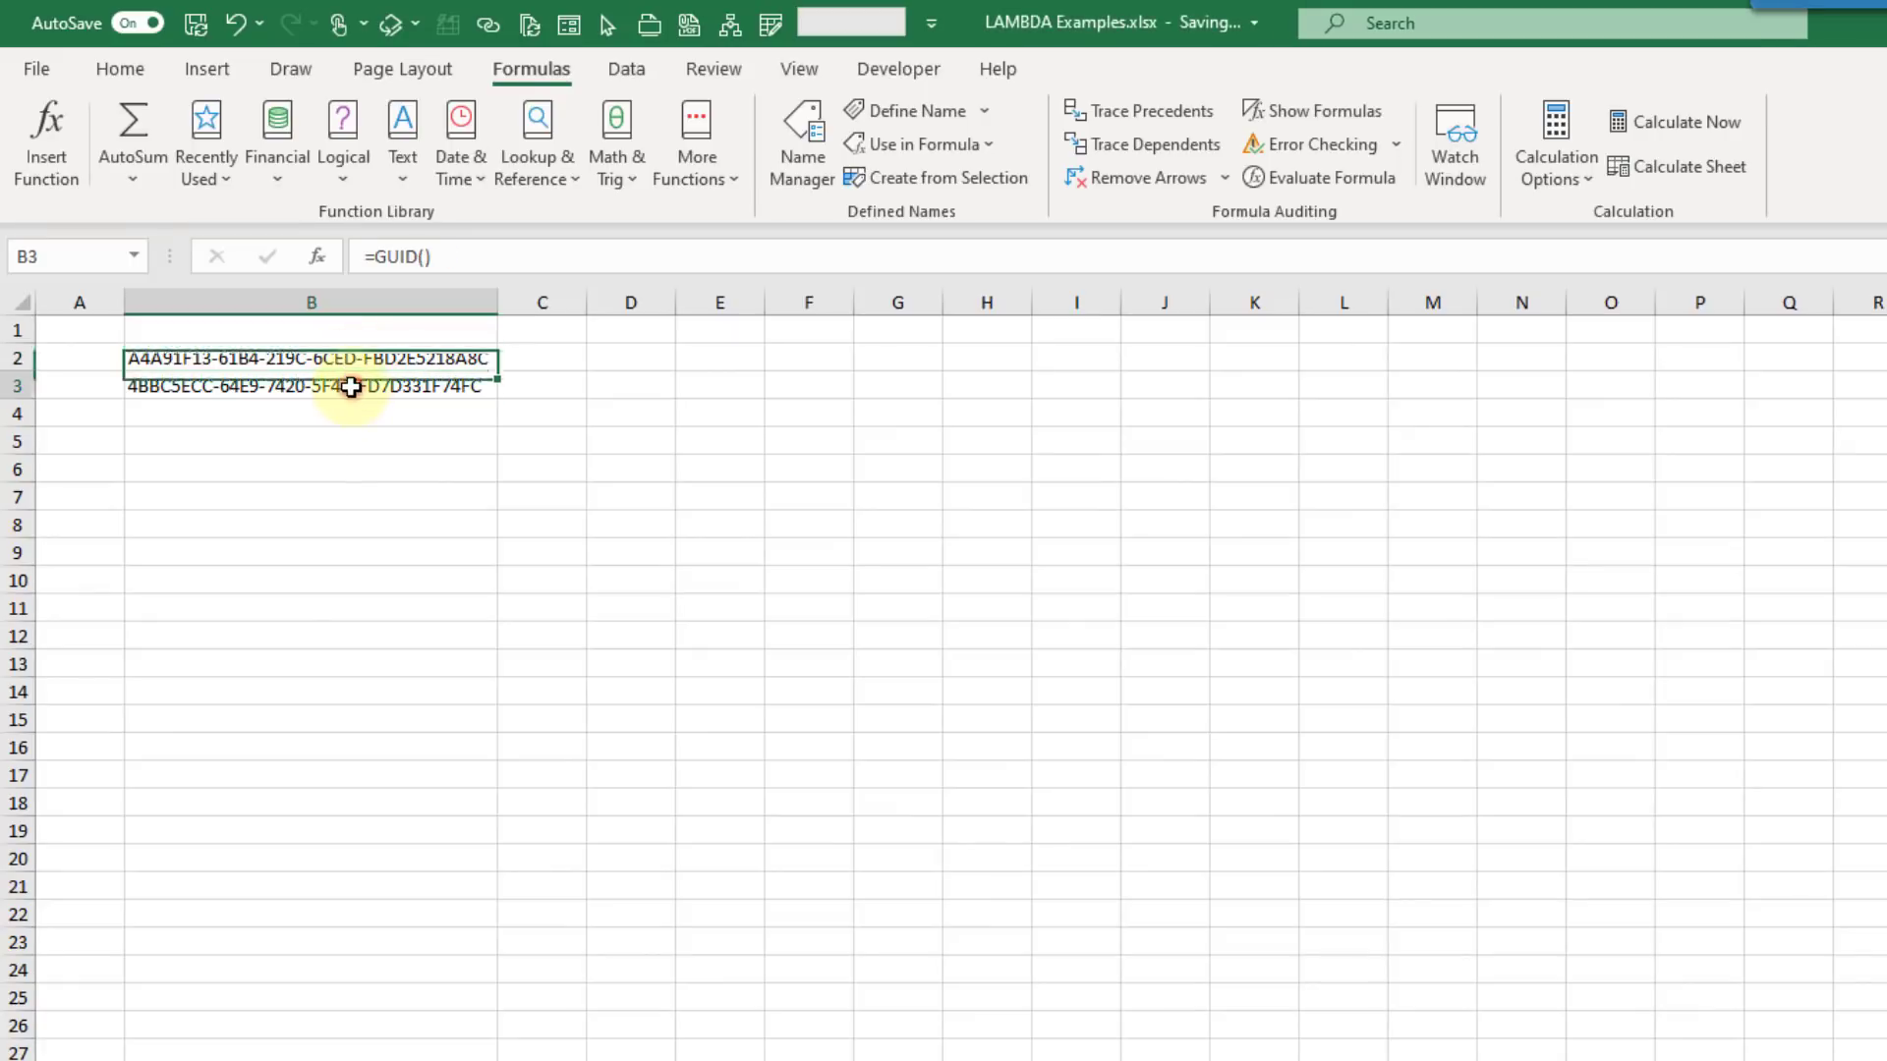
pyautogui.click(356, 359)
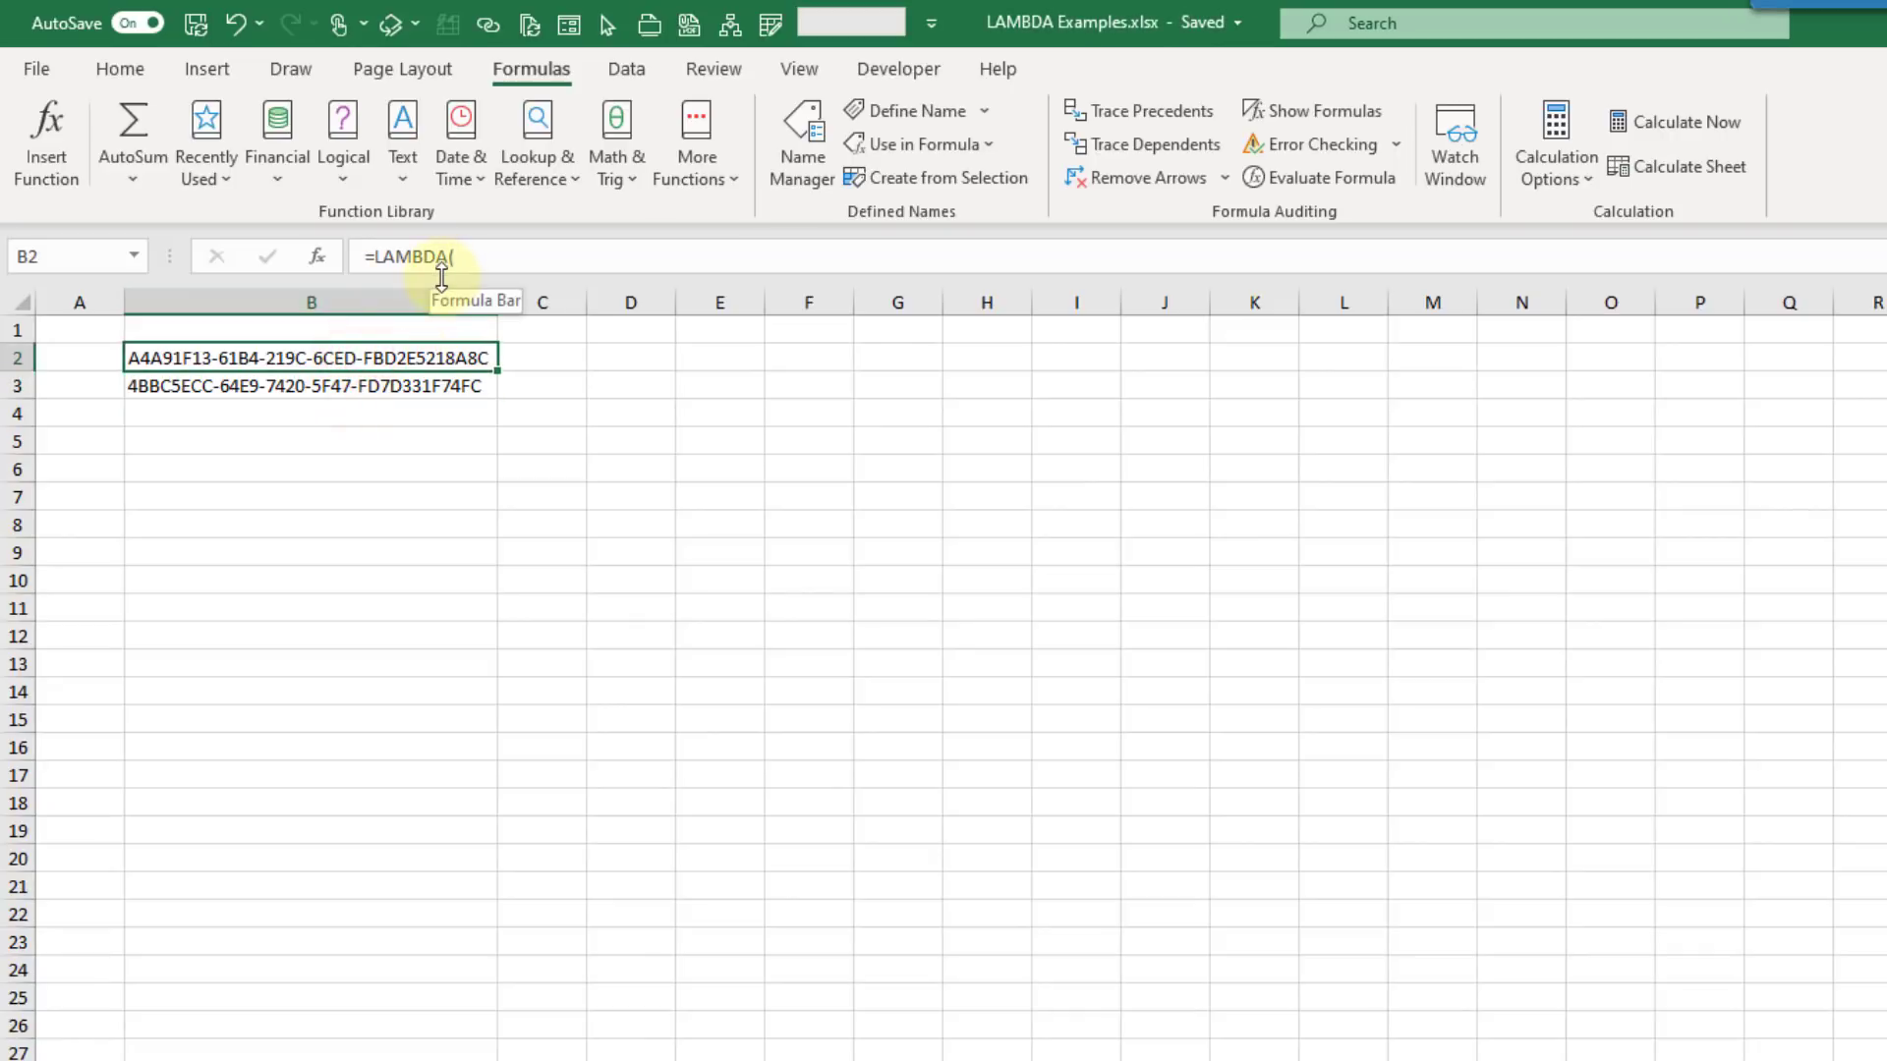
pyautogui.moveTo(442, 278); pyautogui.dragTo(426, 448)
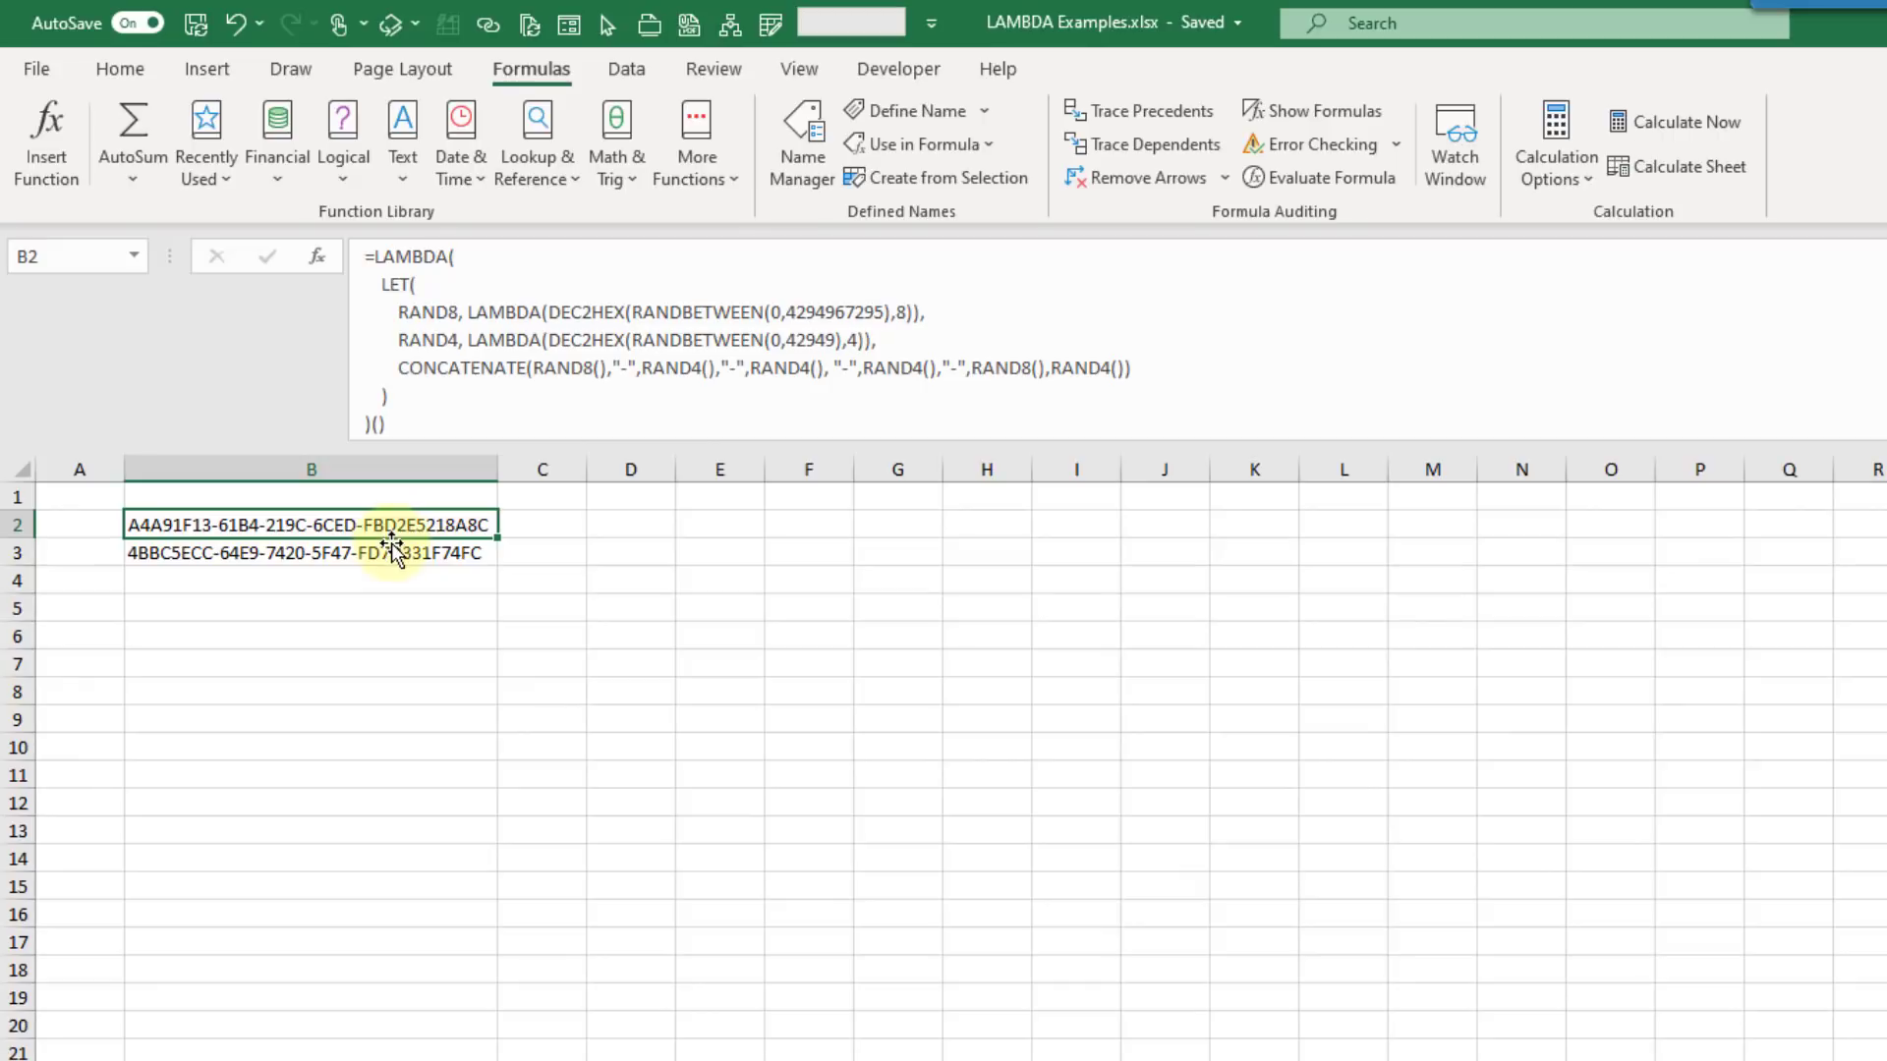
# Re-enter B2's LAMBDA formula to generate a fresh GUID, then inspect the GUID name in B3
pyautogui.click(421, 417)
pyautogui.hotkey('ctrl', 'a')
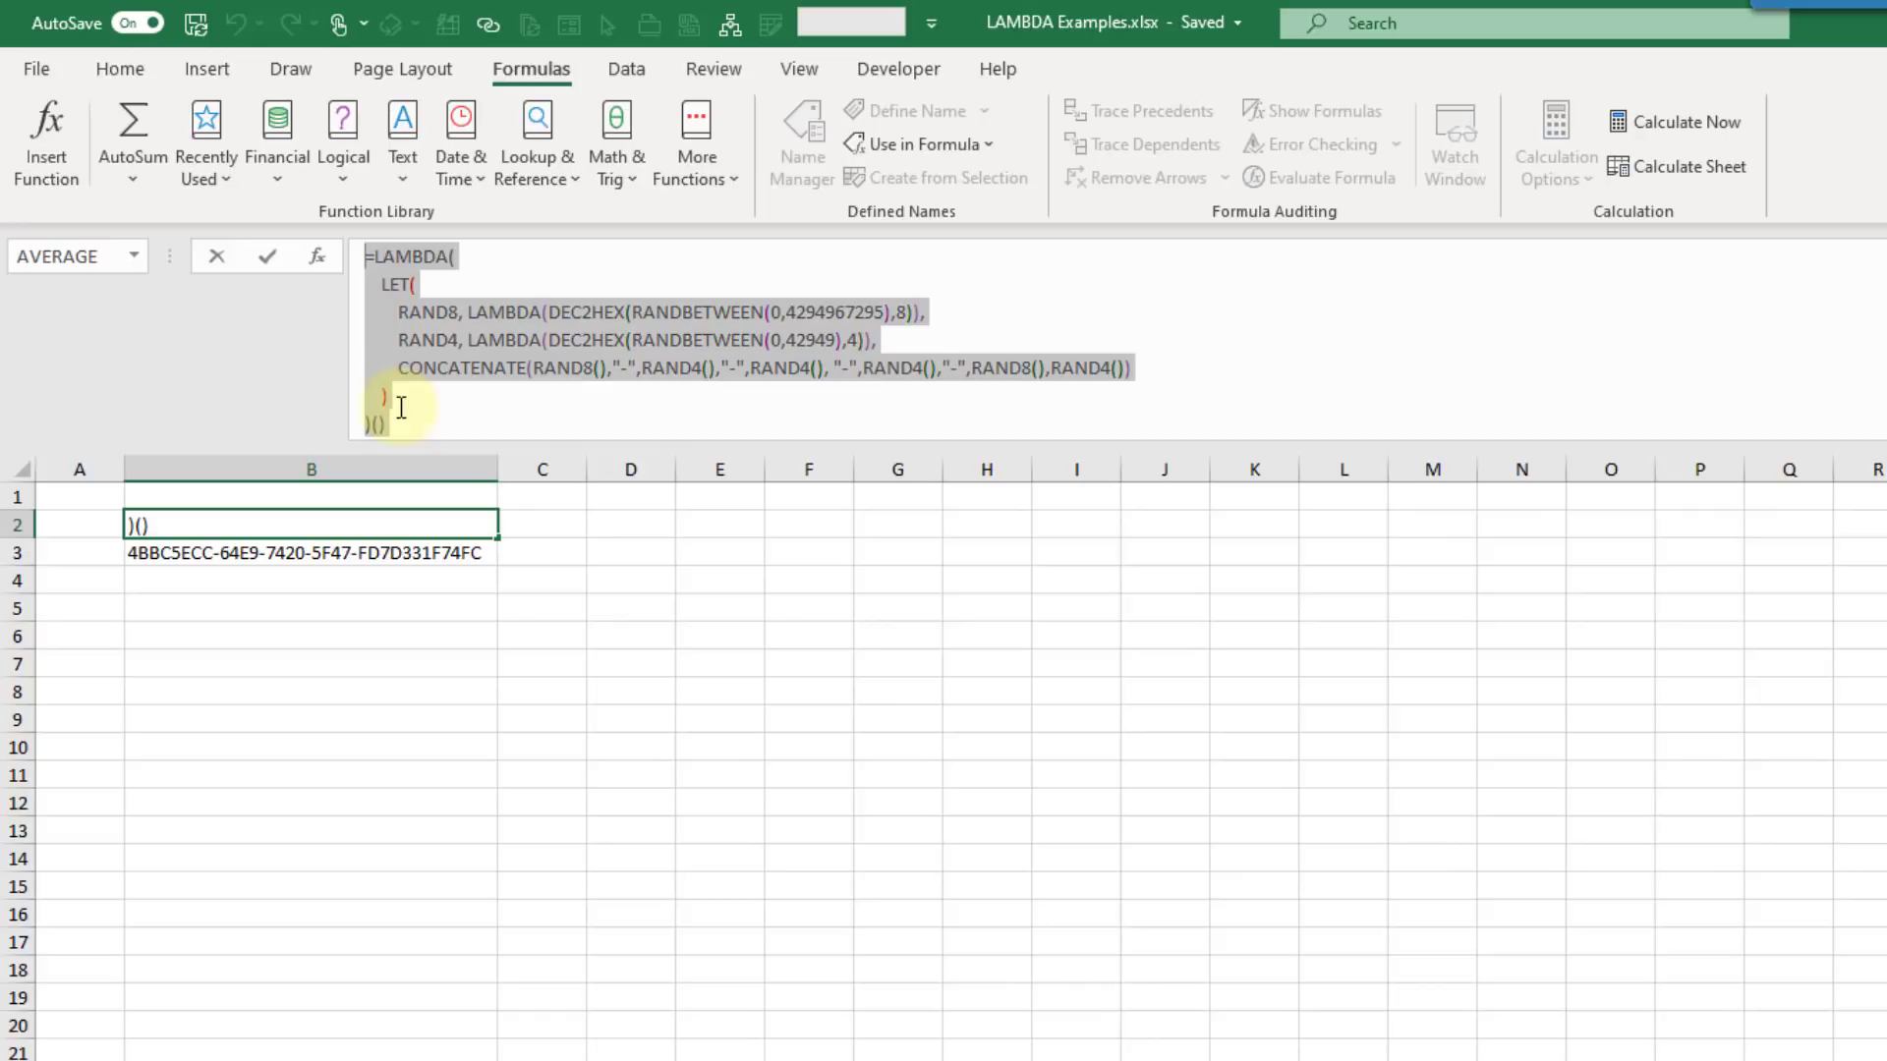
pyautogui.press('Return')
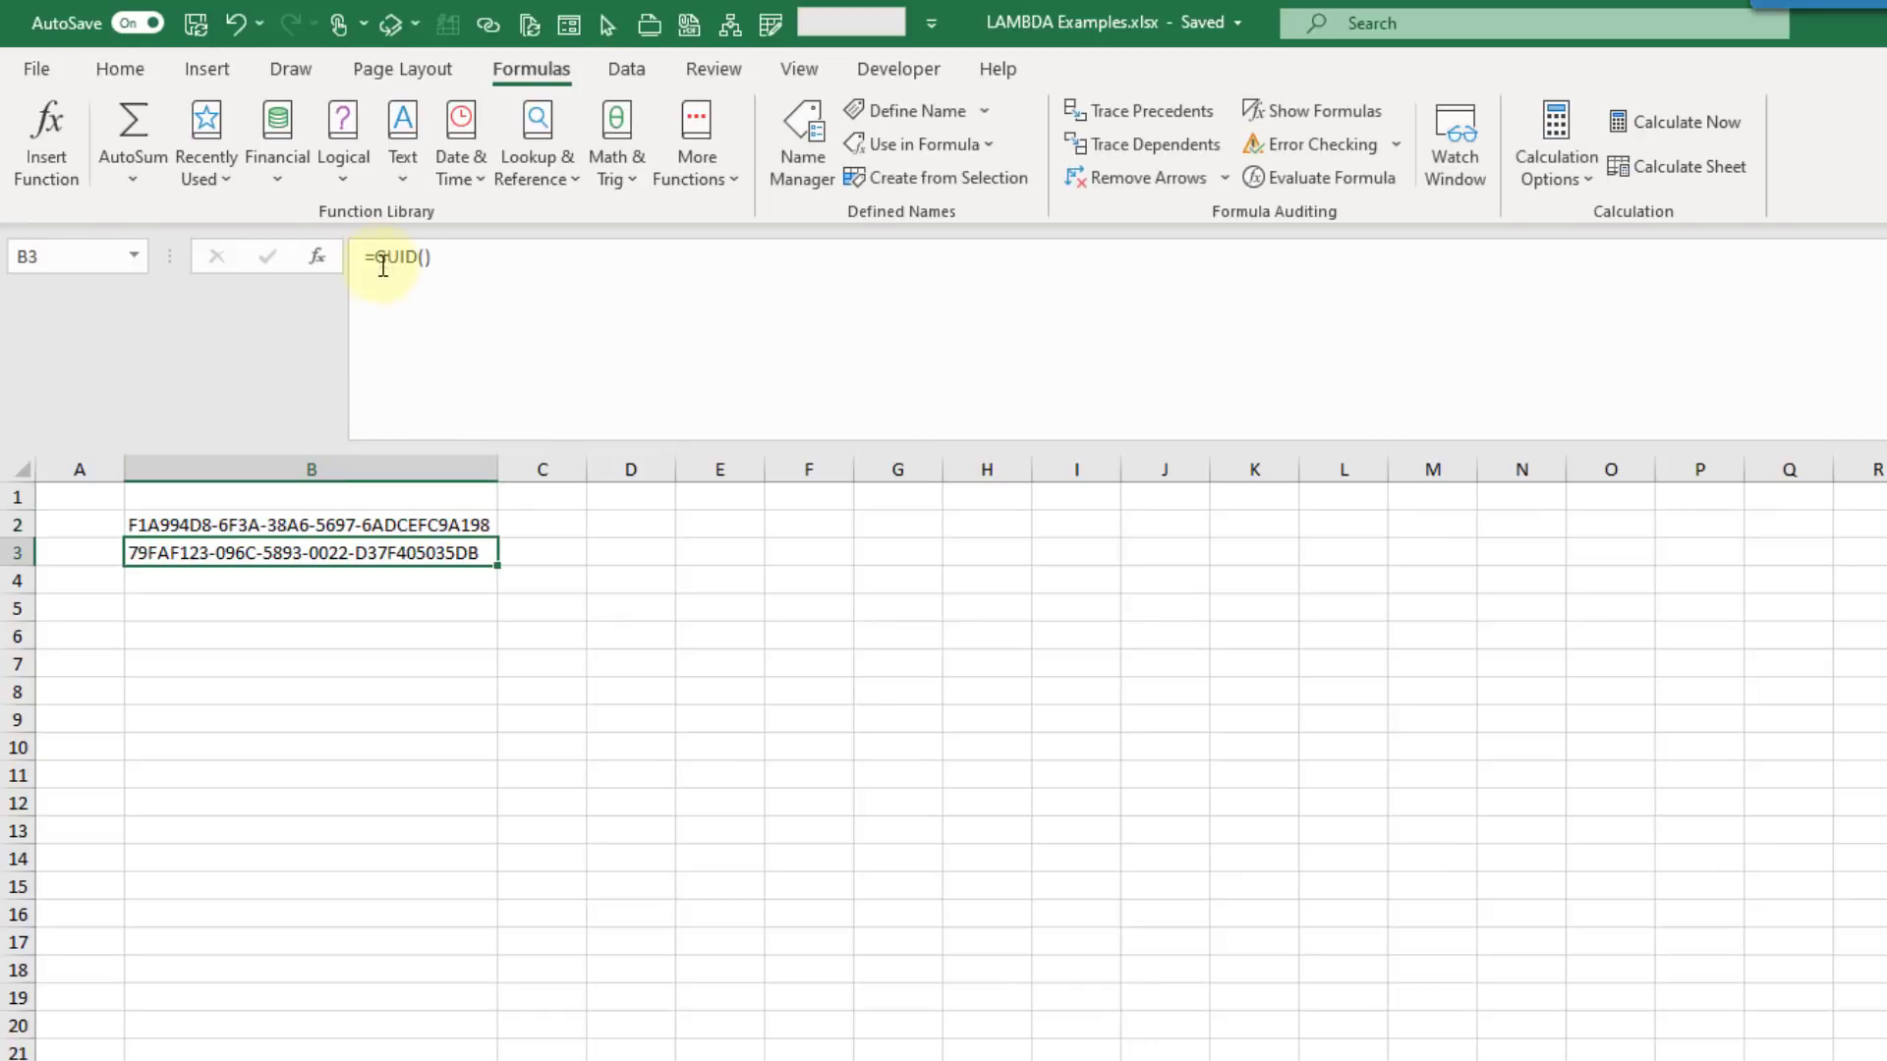
pyautogui.moveTo(375, 258); pyautogui.dragTo(416, 262)
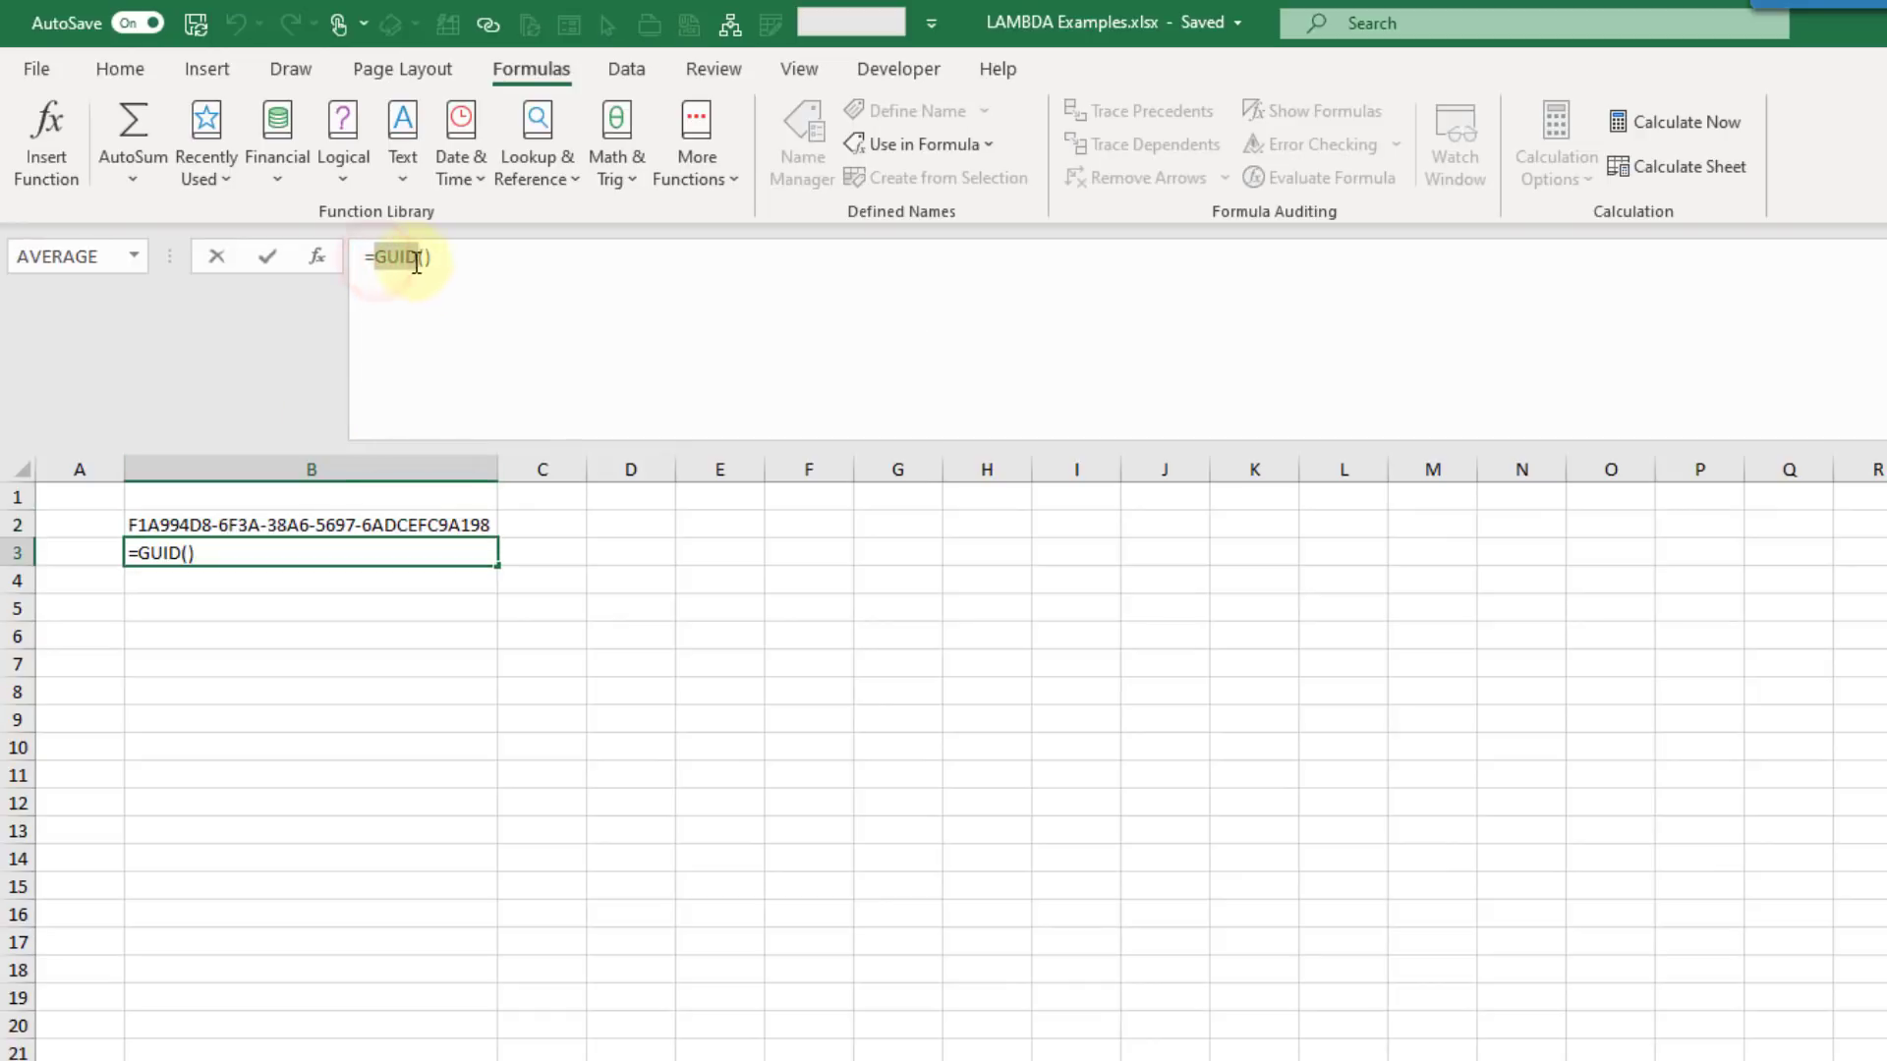
pyautogui.click(423, 260)
# Regenerate B3's GUID and re-enter D3's PASSWORD LAMBDA for a new 16-character password
pyautogui.press('Return')
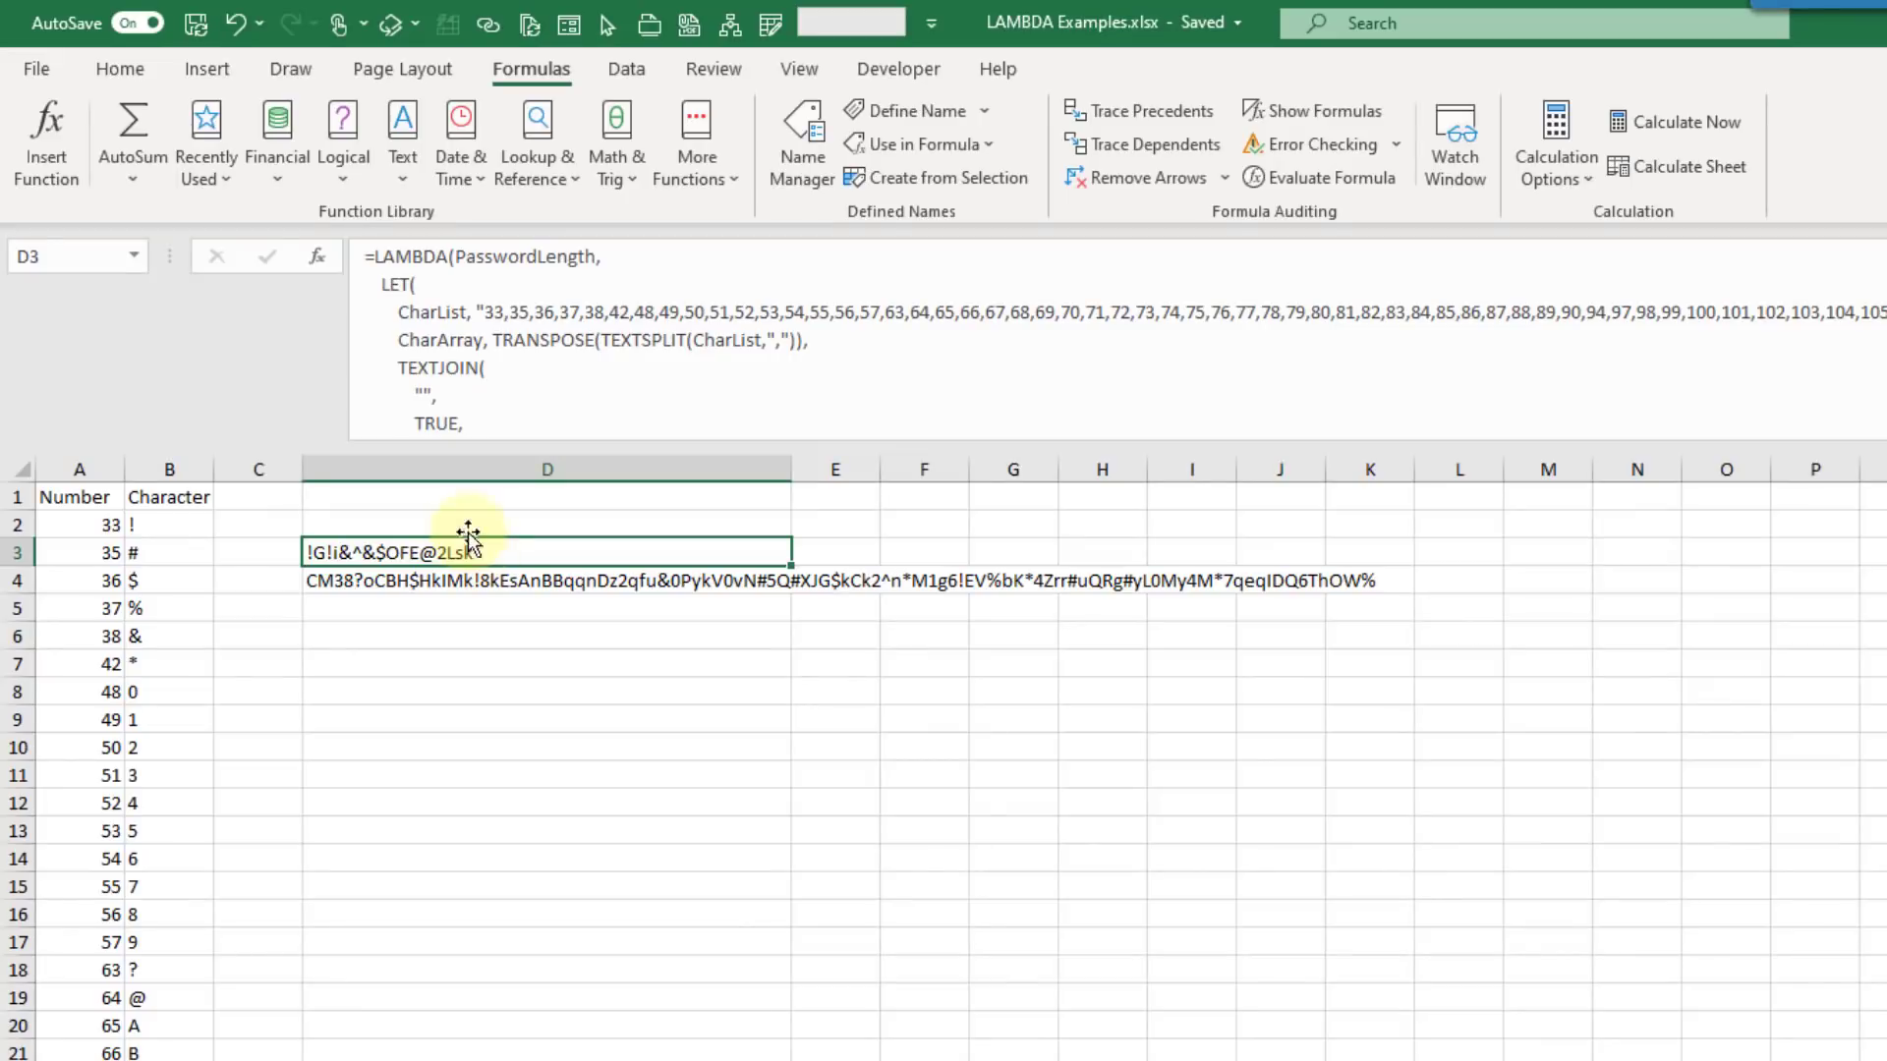
pyautogui.moveTo(478, 442); pyautogui.dragTo(464, 735)
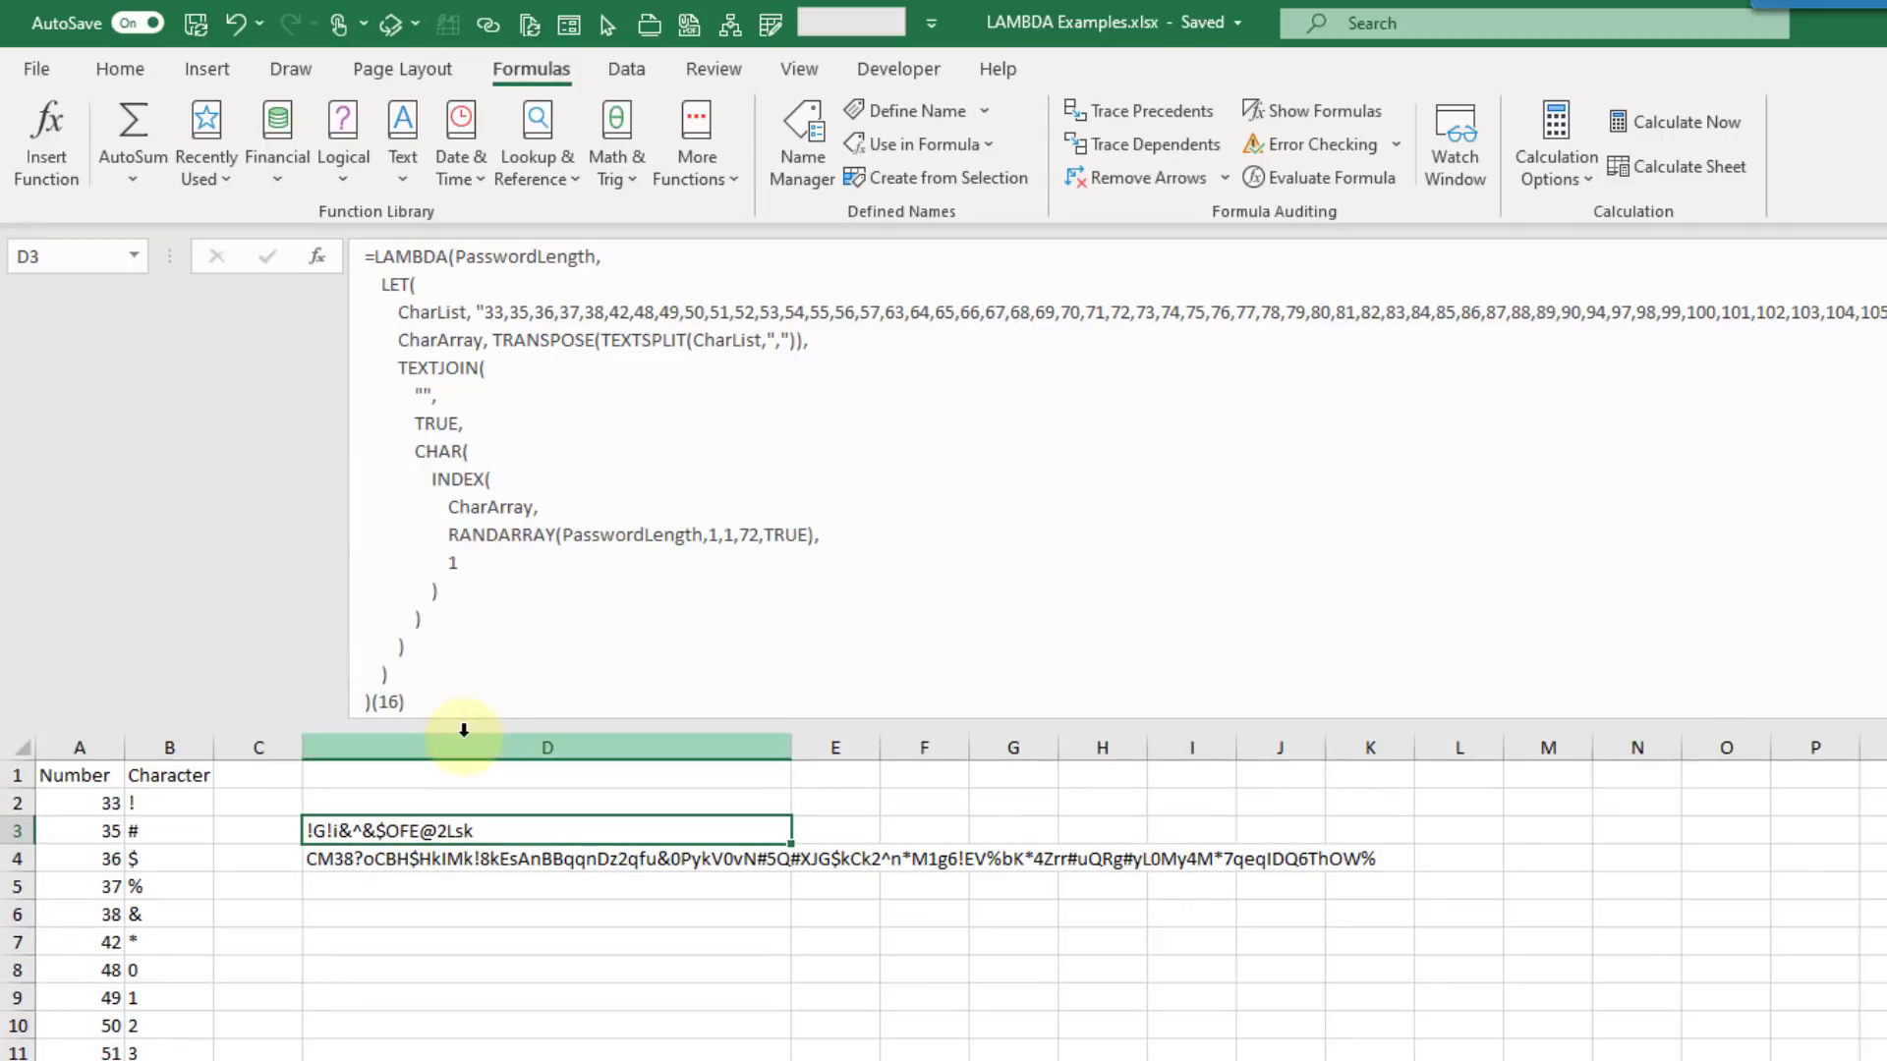
pyautogui.click(382, 700)
pyautogui.doubleClick(381, 699)
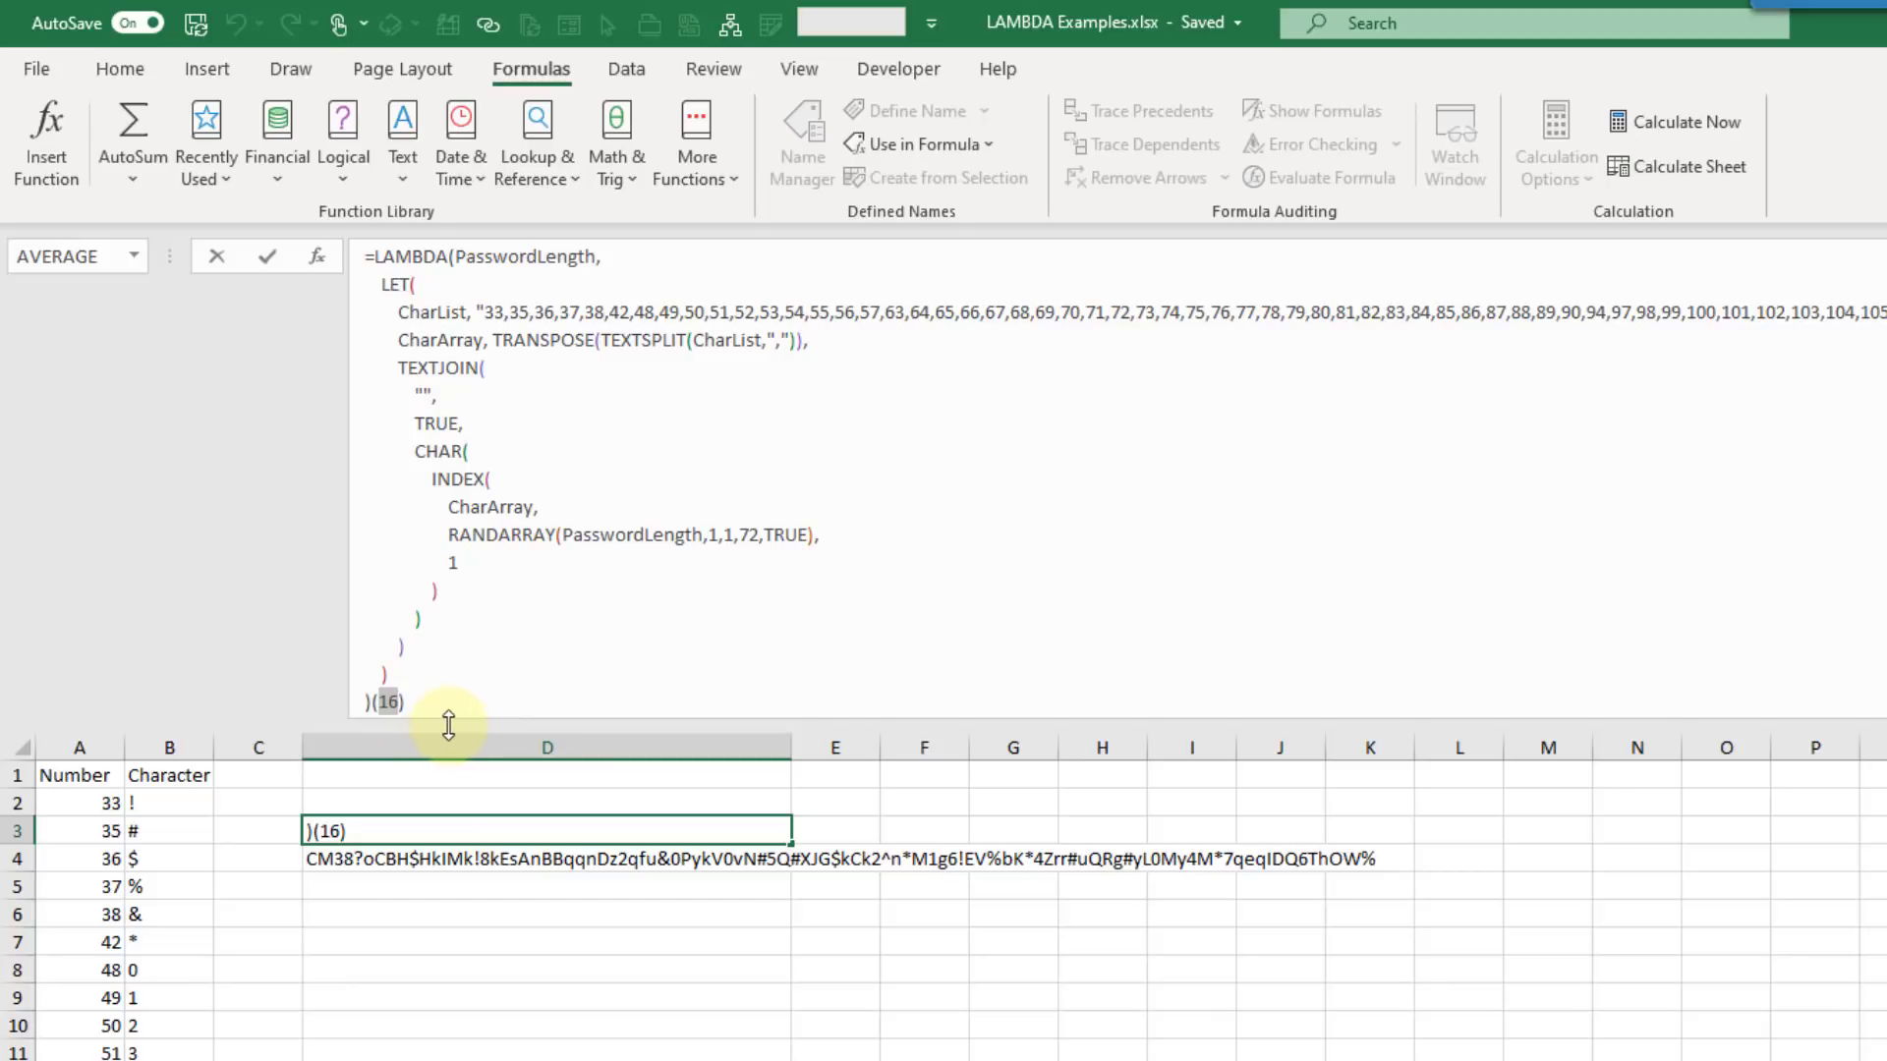
pyautogui.press('Return')
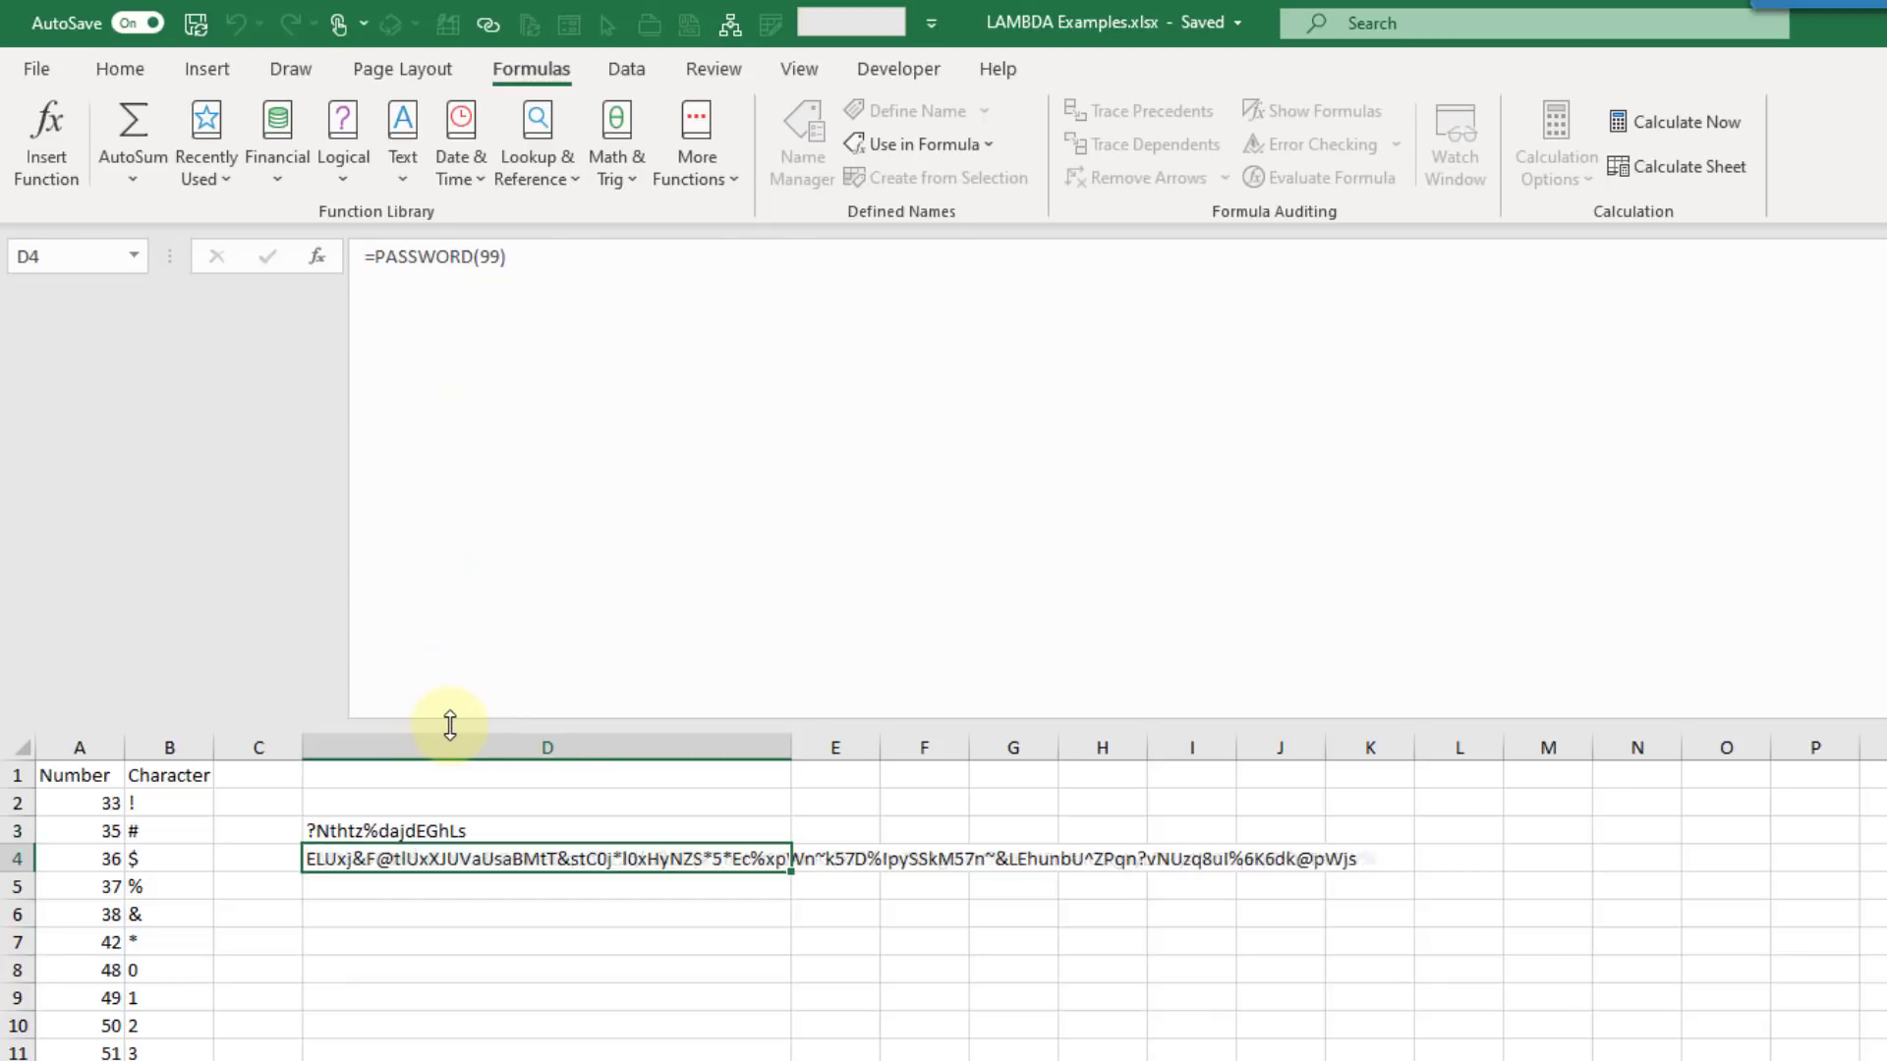
# Change D4's formula to =PASSWORD(16) to get a 16-character password
pyautogui.press('Up')
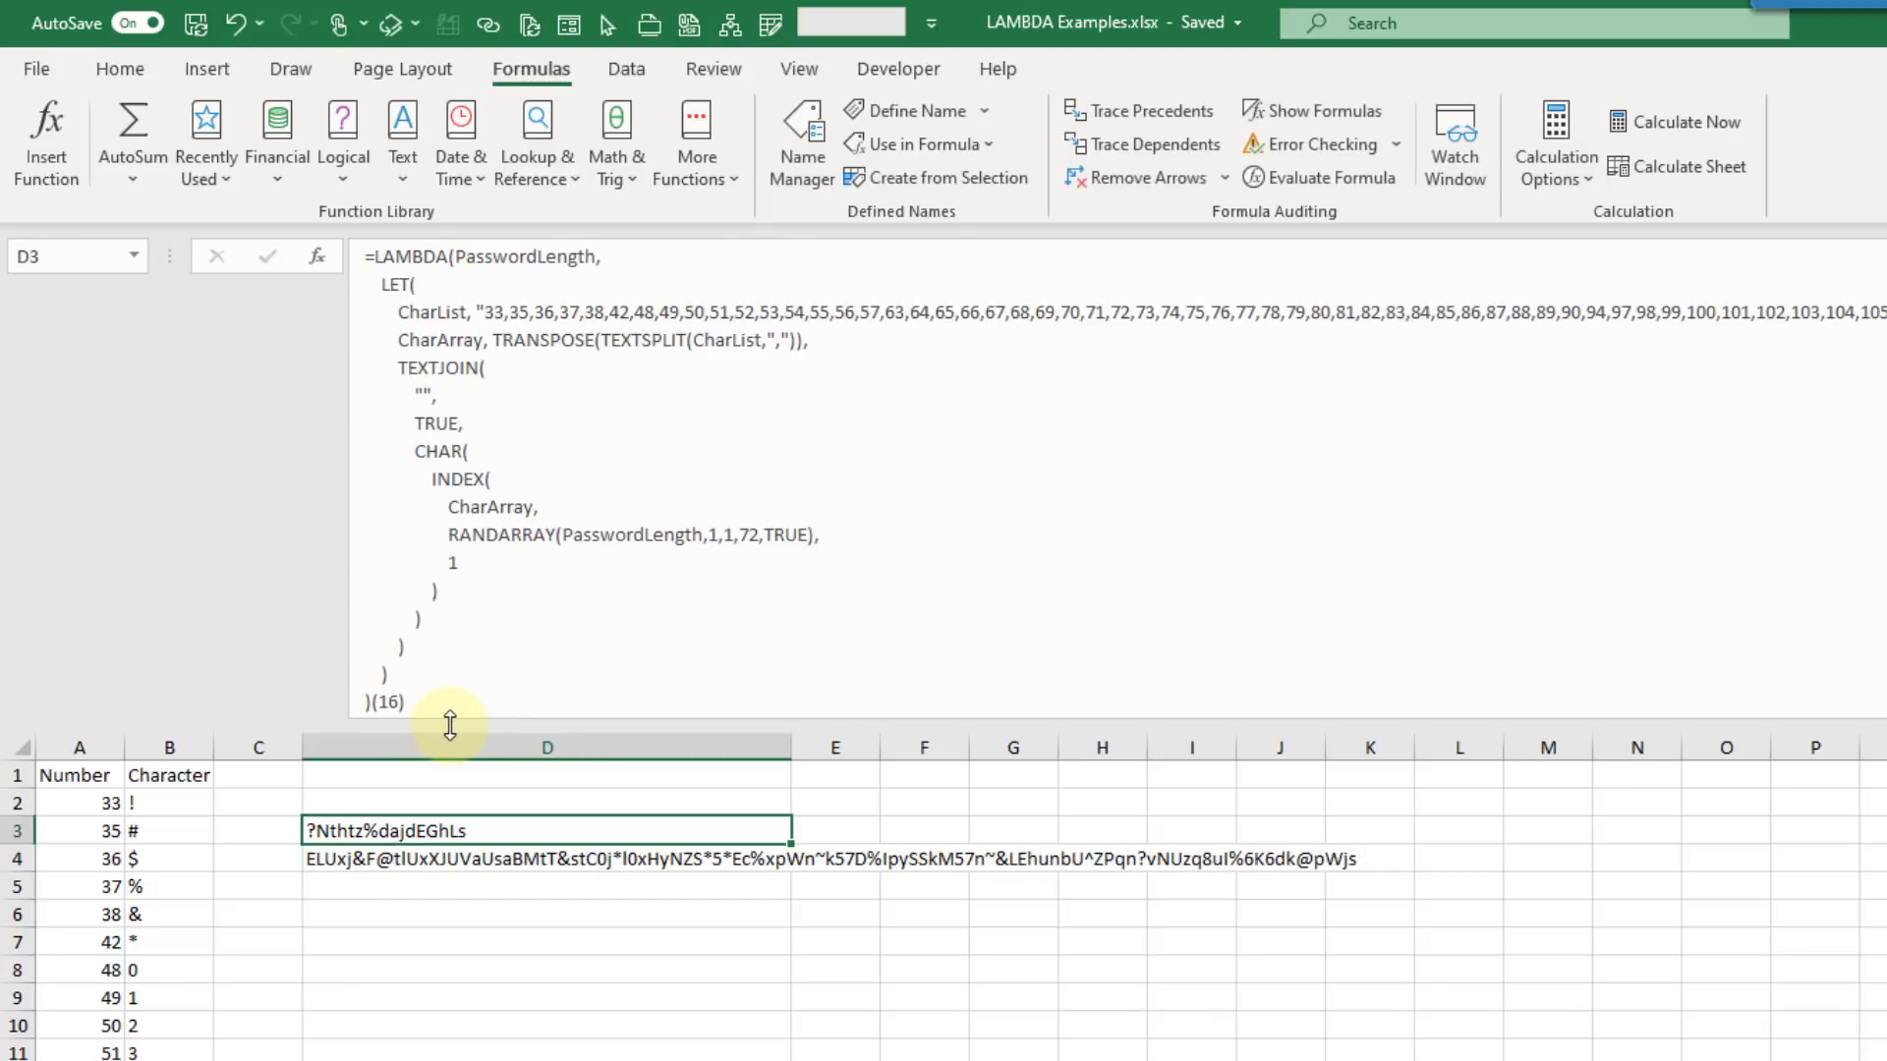
pyautogui.press('Down')
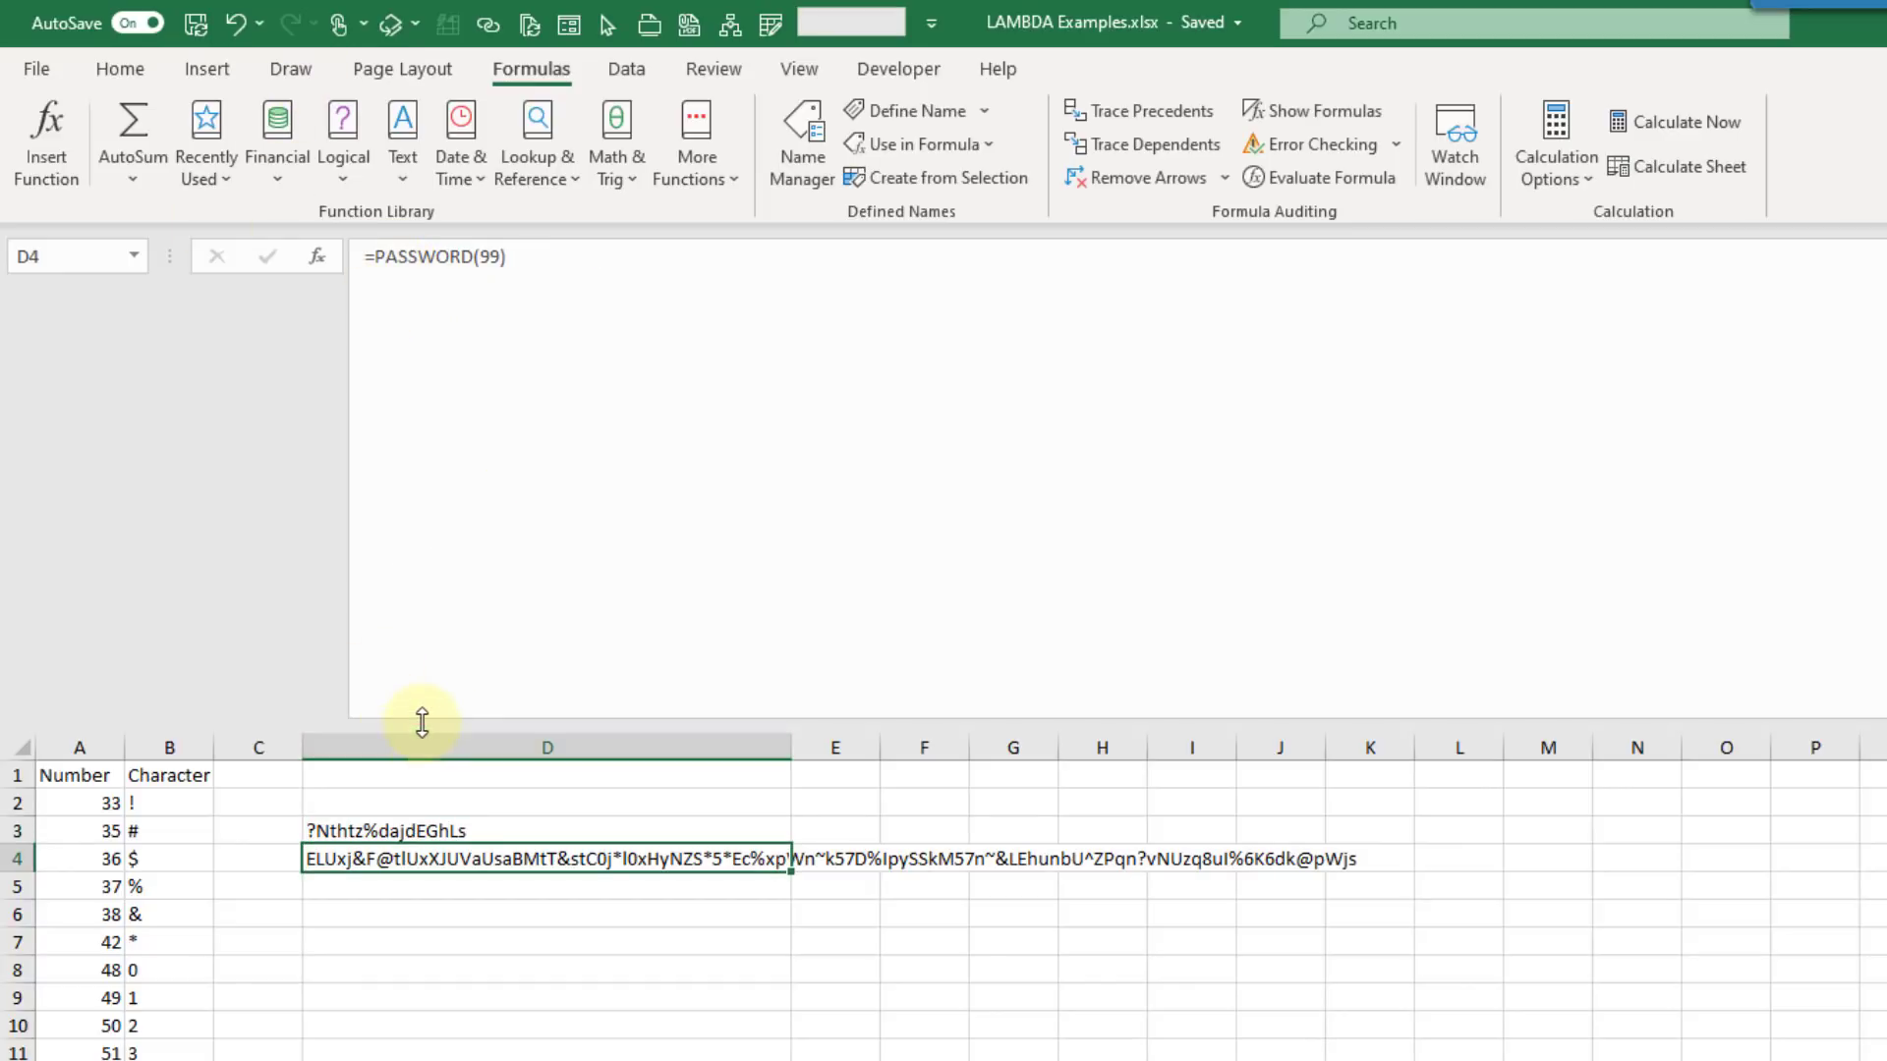
pyautogui.moveTo(421, 724); pyautogui.dragTo(421, 344)
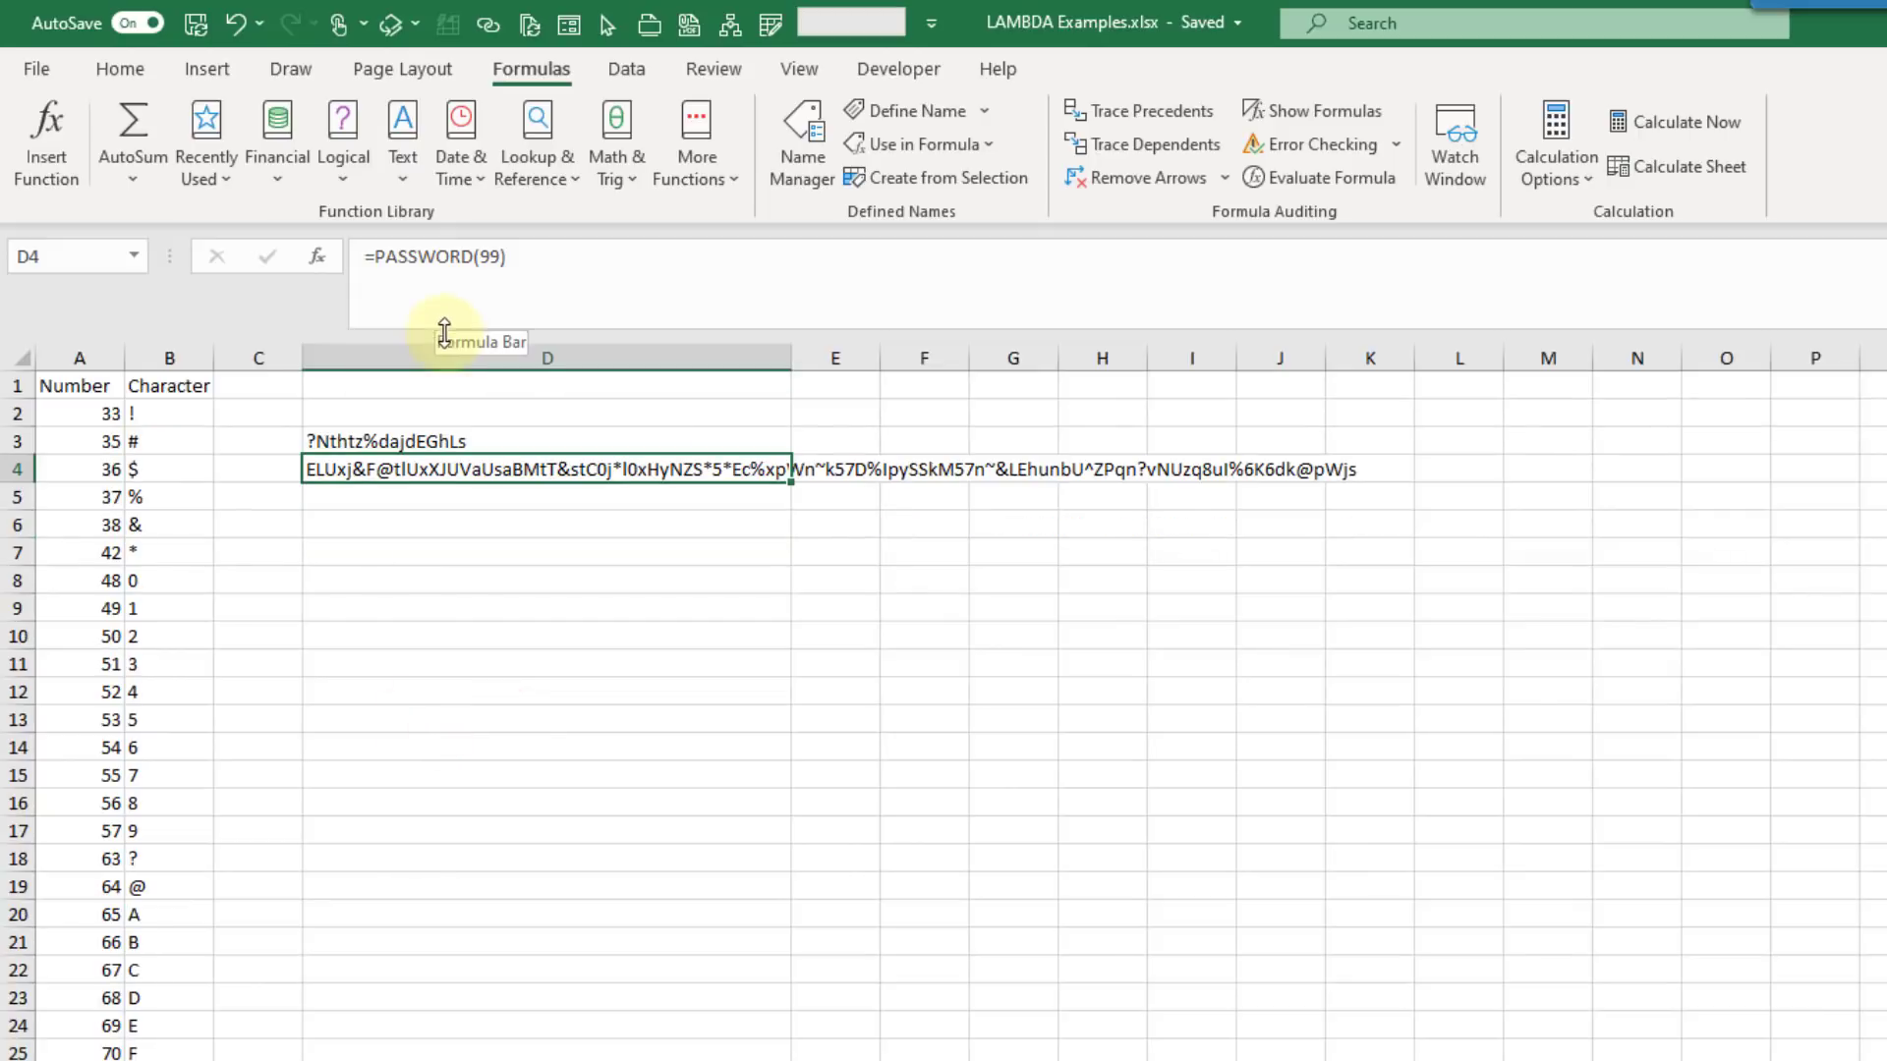
pyautogui.click(488, 256)
pyautogui.doubleClick(487, 256)
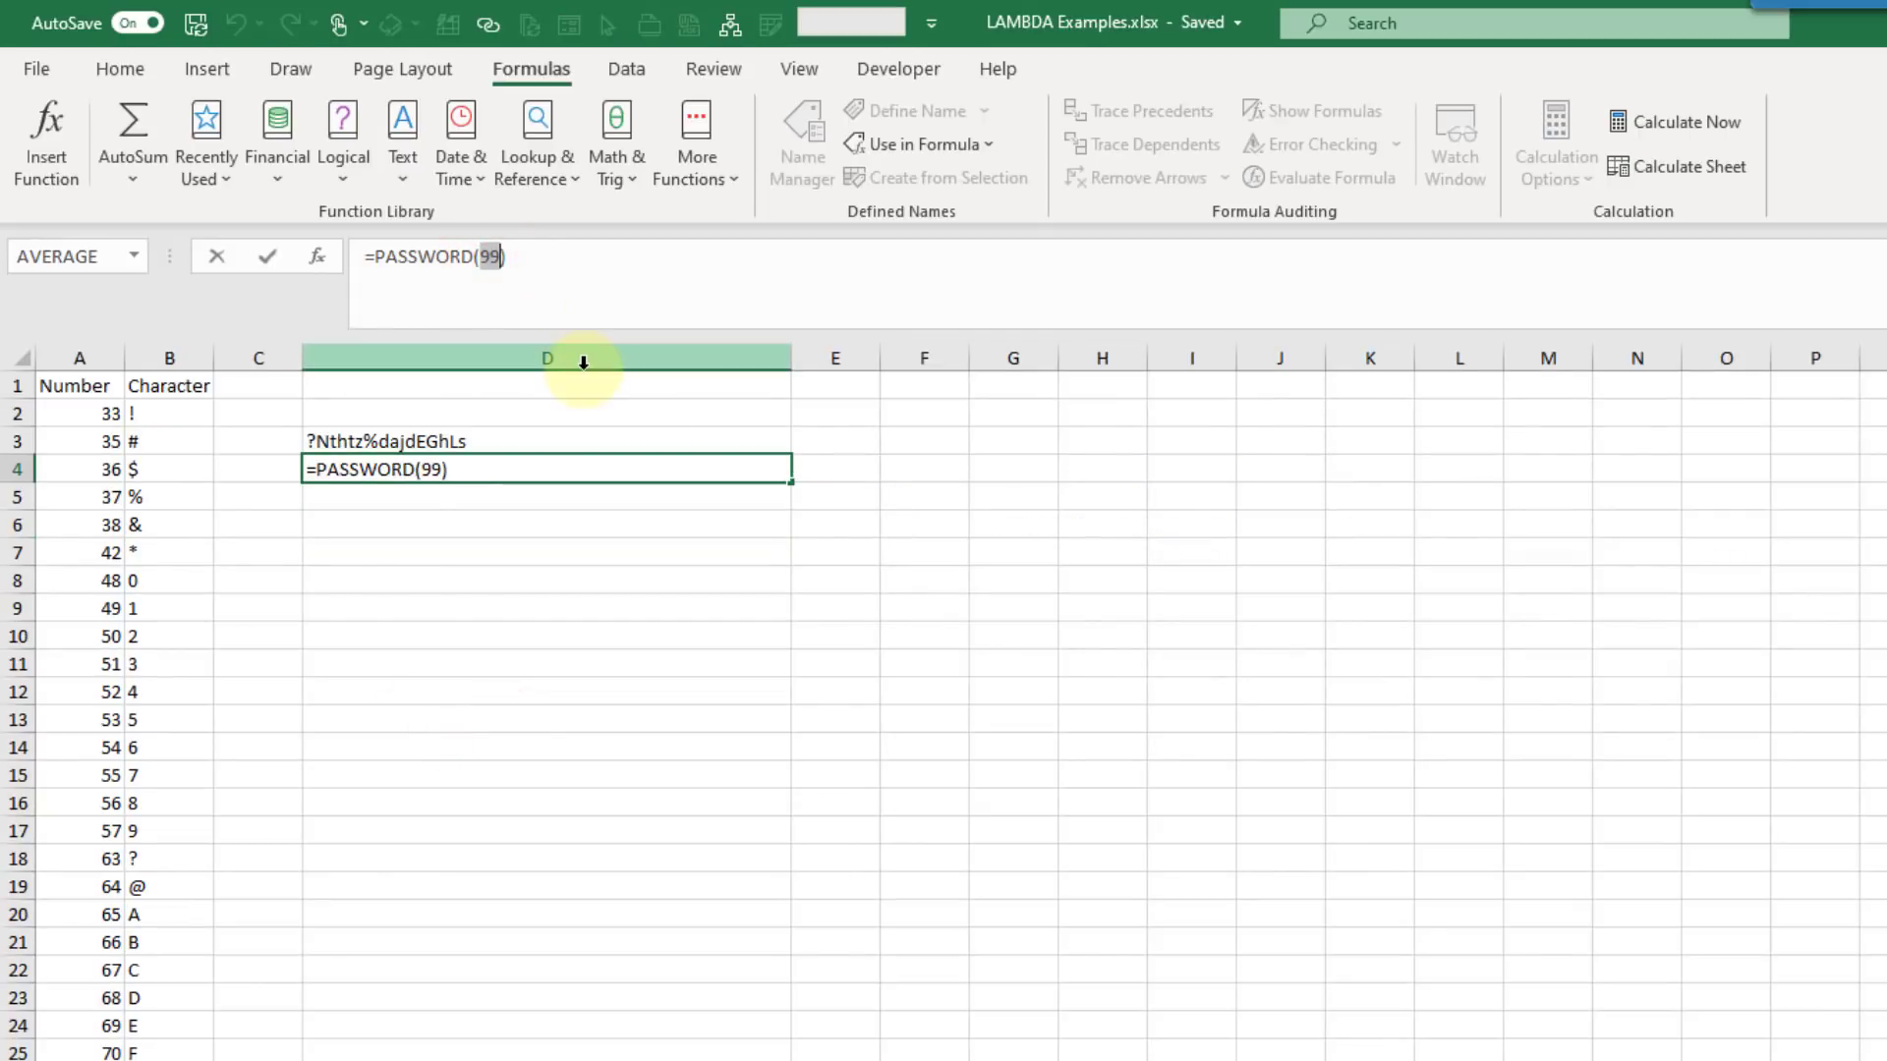
pyautogui.write('16')
pyautogui.press('Return')
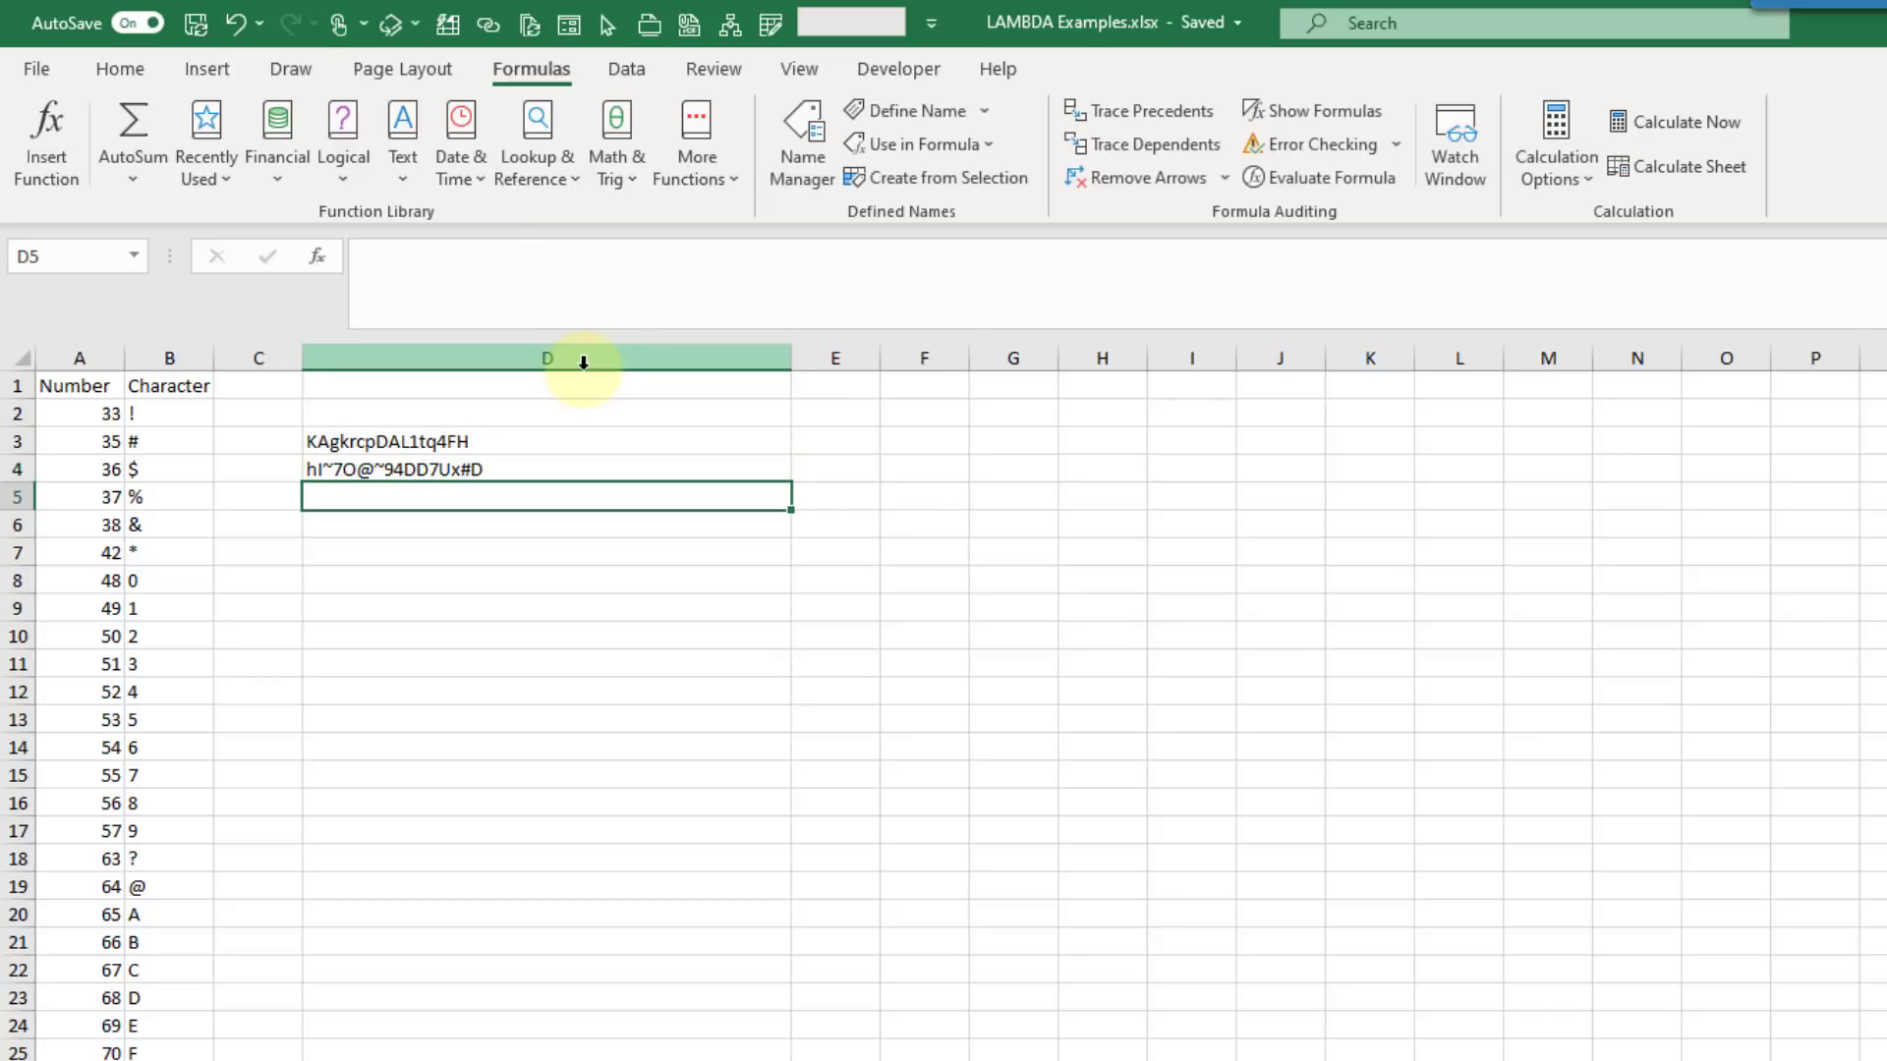
# Restore D4 to =PASSWORD(99) for a fresh 99-character password
pyautogui.click(537, 465)
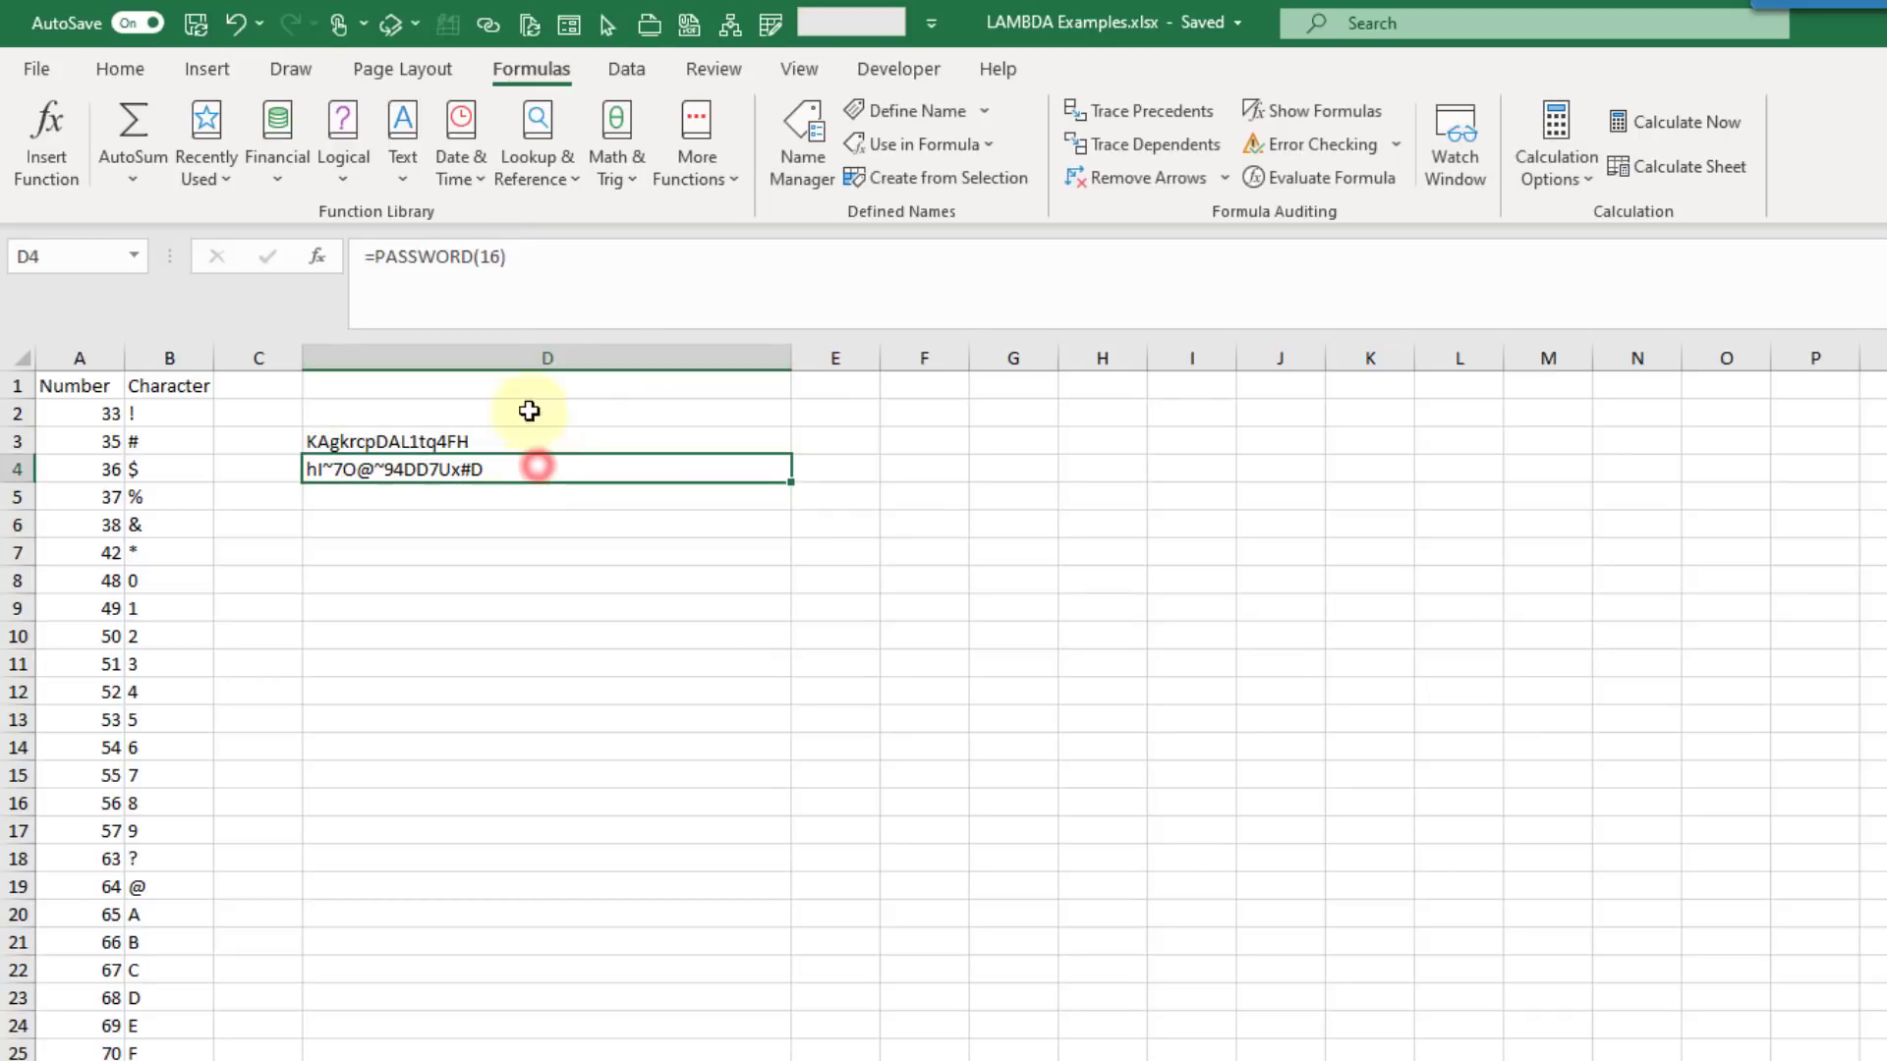
pyautogui.doubleClick(496, 256)
pyautogui.write('99')
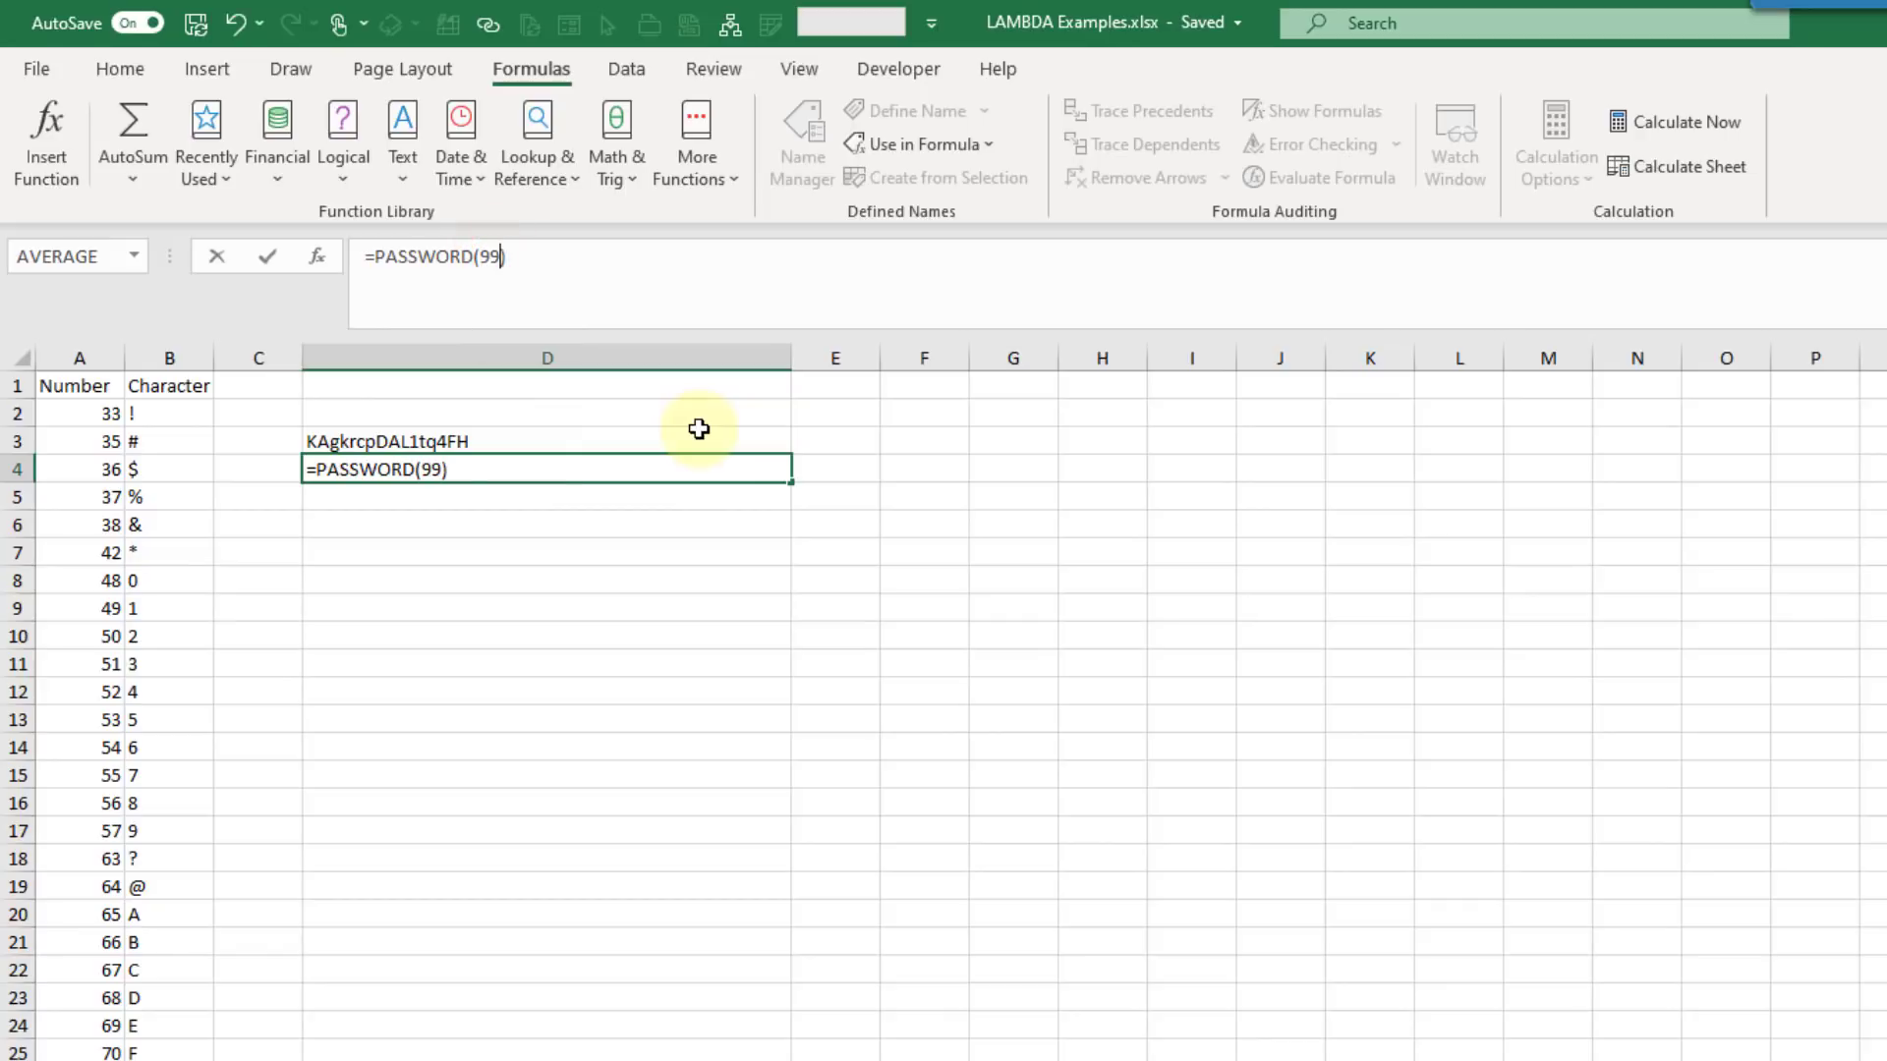
pyautogui.press('Return')
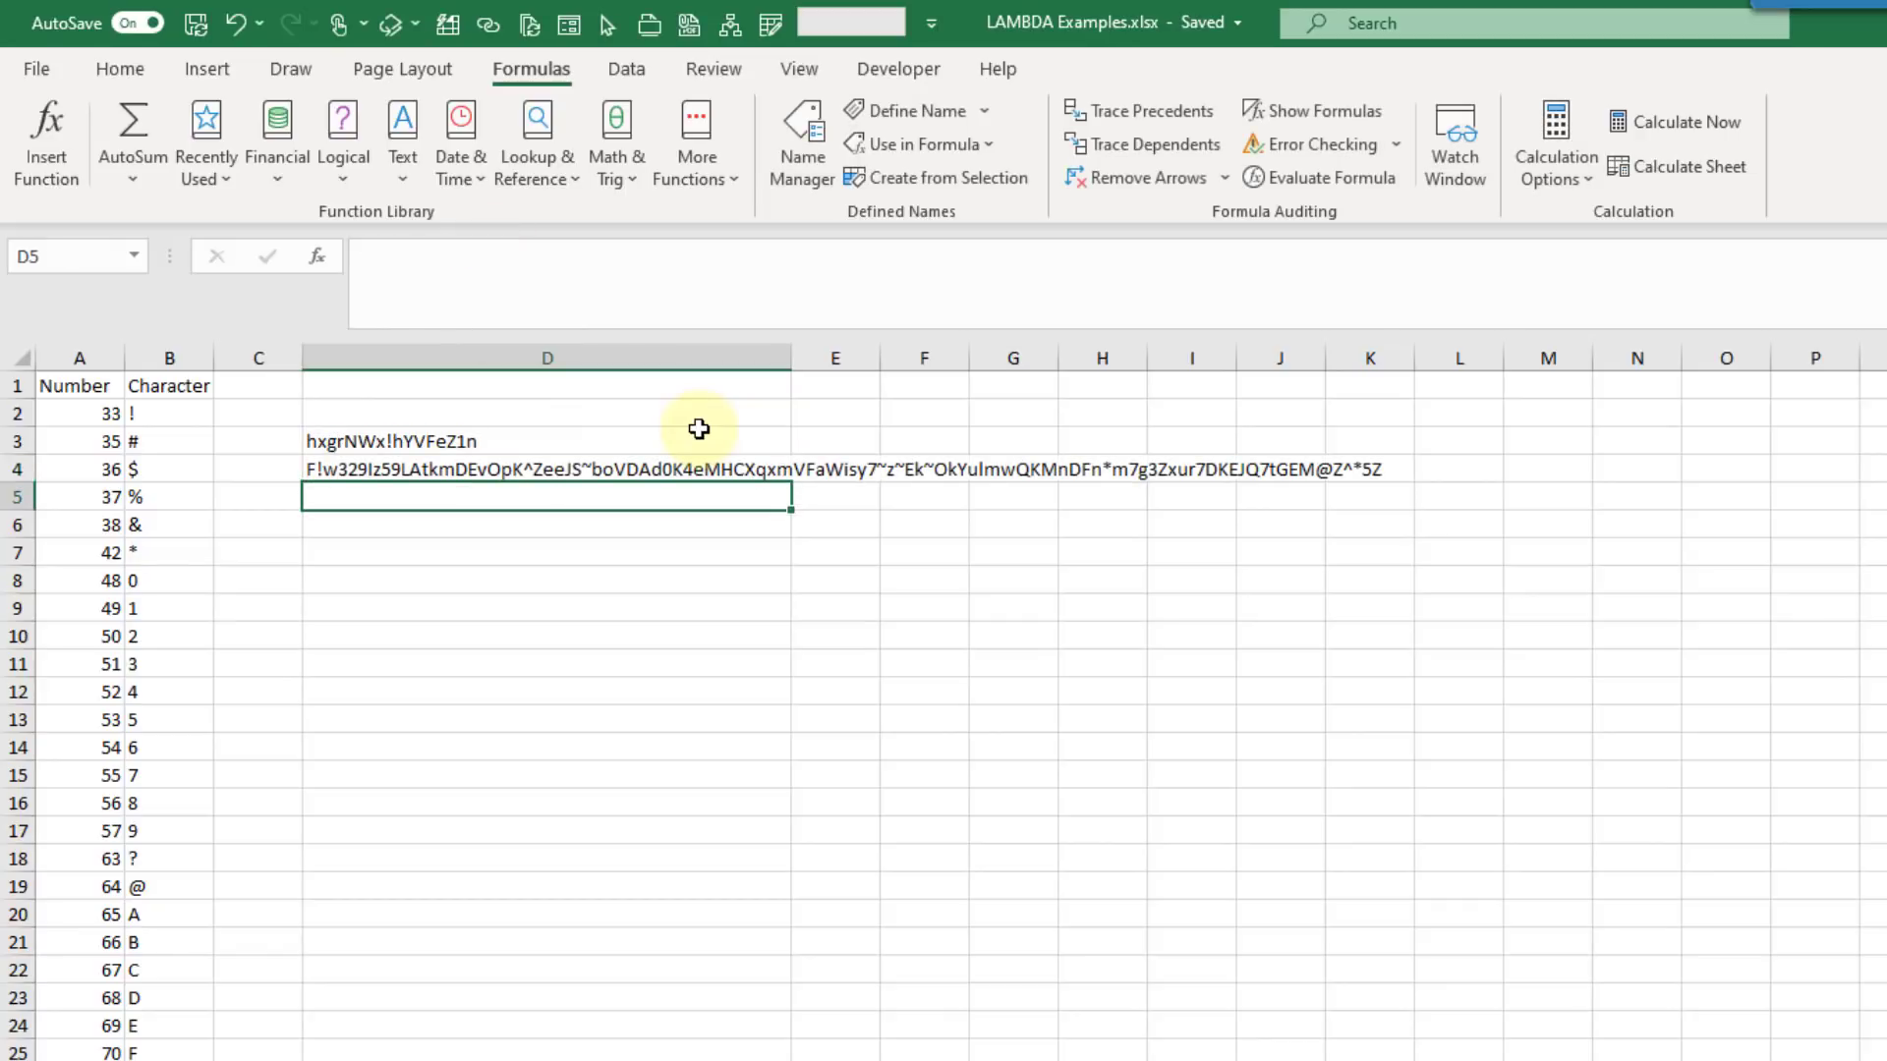